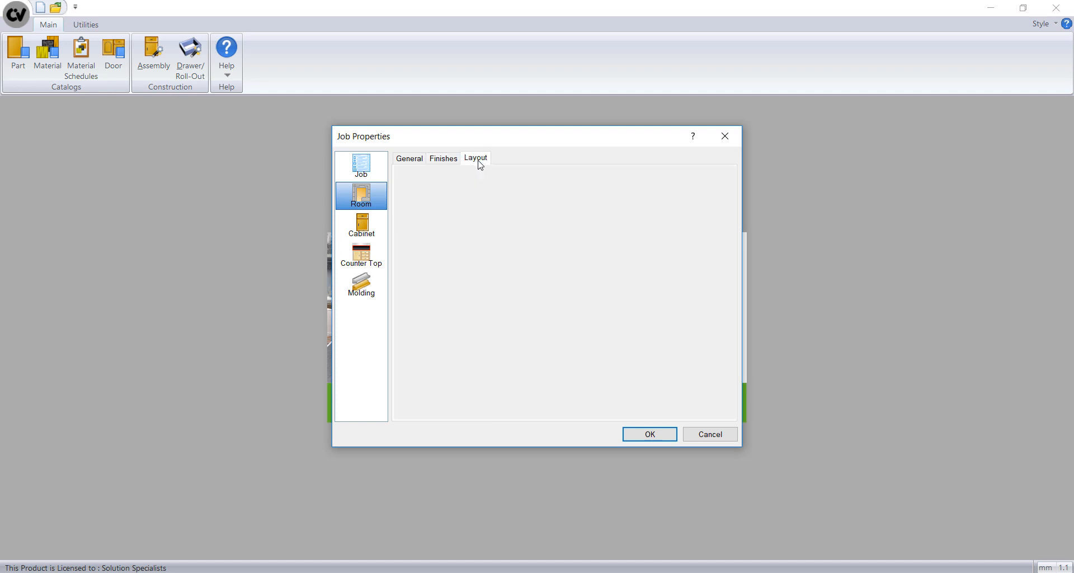
Step: Review the cabinet construction, material, hardware, door and layout settings and the countertop layout, and accept the job properties
click(361, 225)
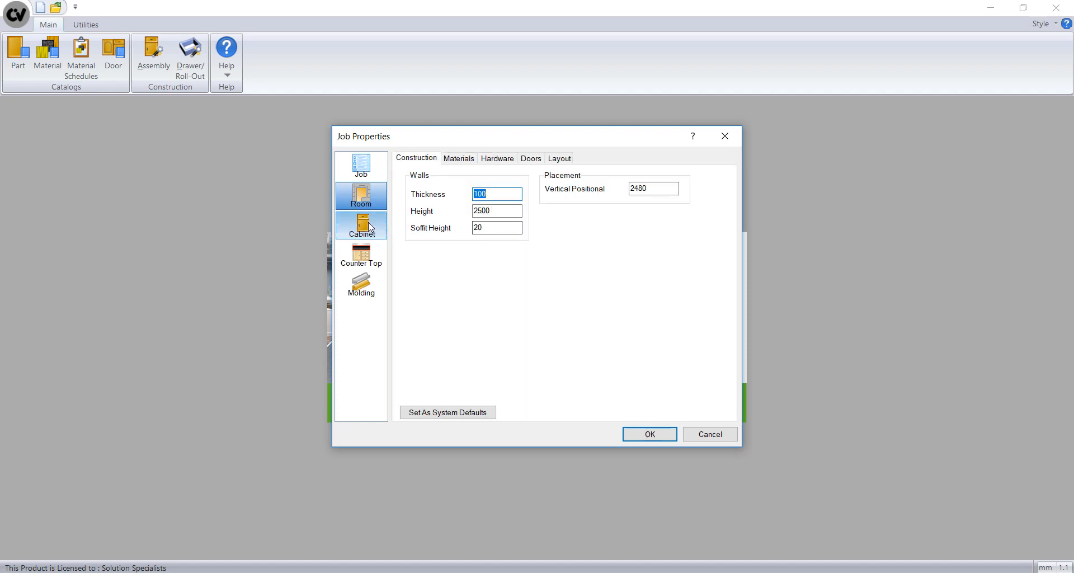
click(469, 161)
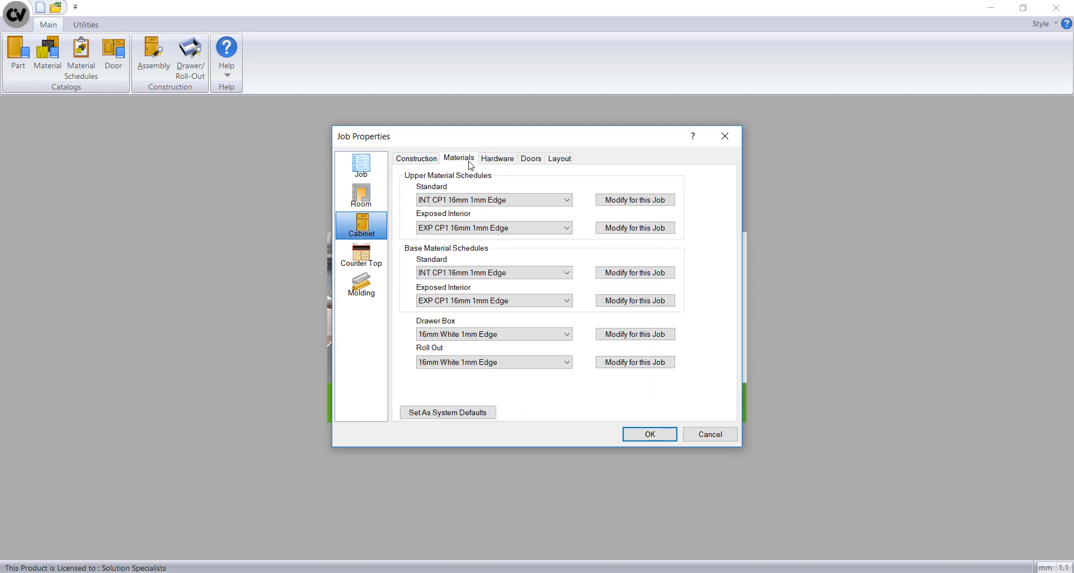
click(496, 162)
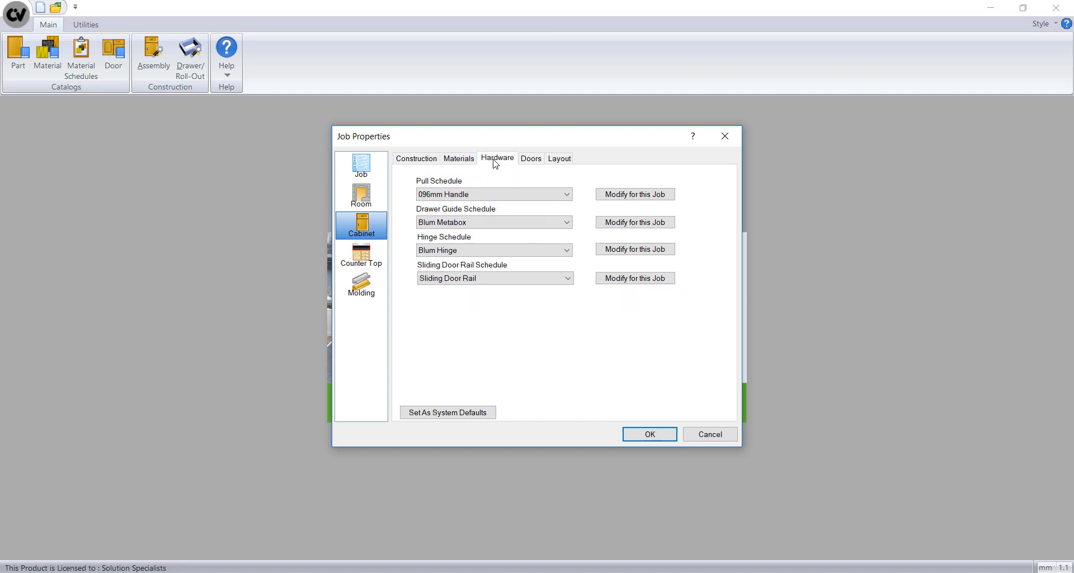
click(531, 161)
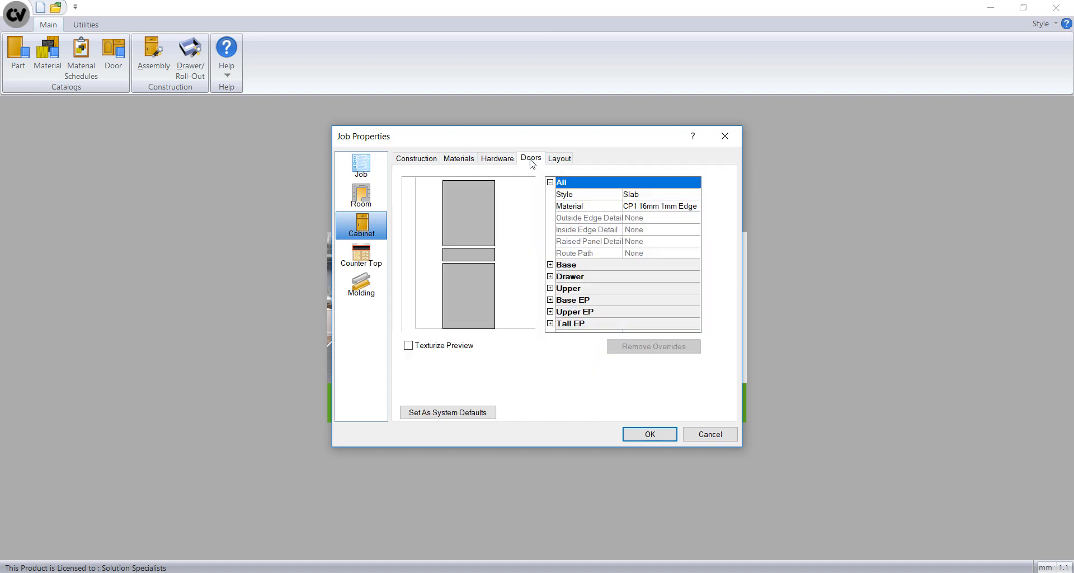
click(559, 159)
click(372, 255)
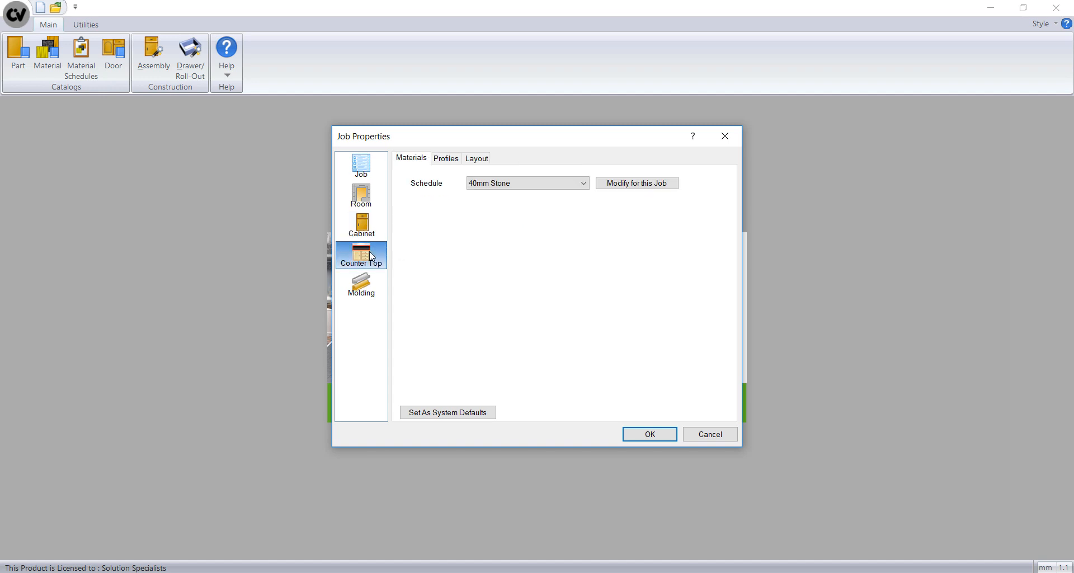
click(477, 159)
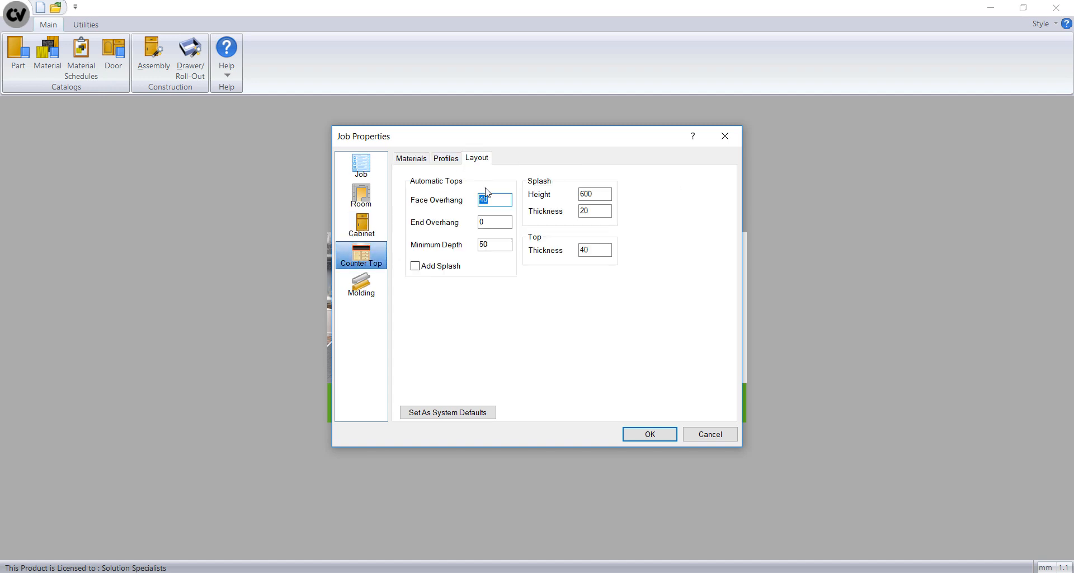
click(651, 435)
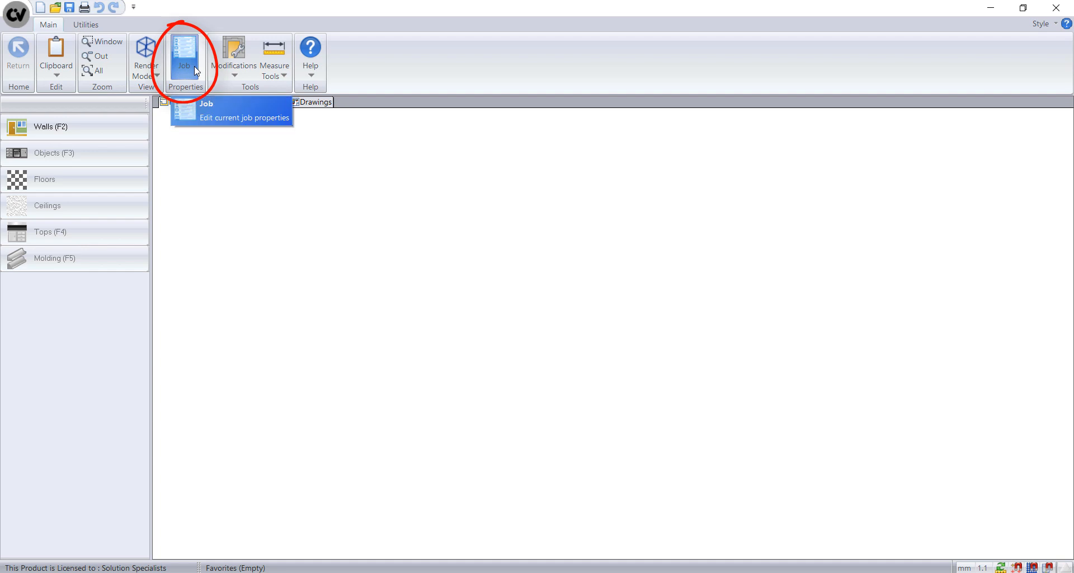
Step: Draw the first Standard wall as a chained line, running vertically upward with a length of 3000 mm
click(108, 136)
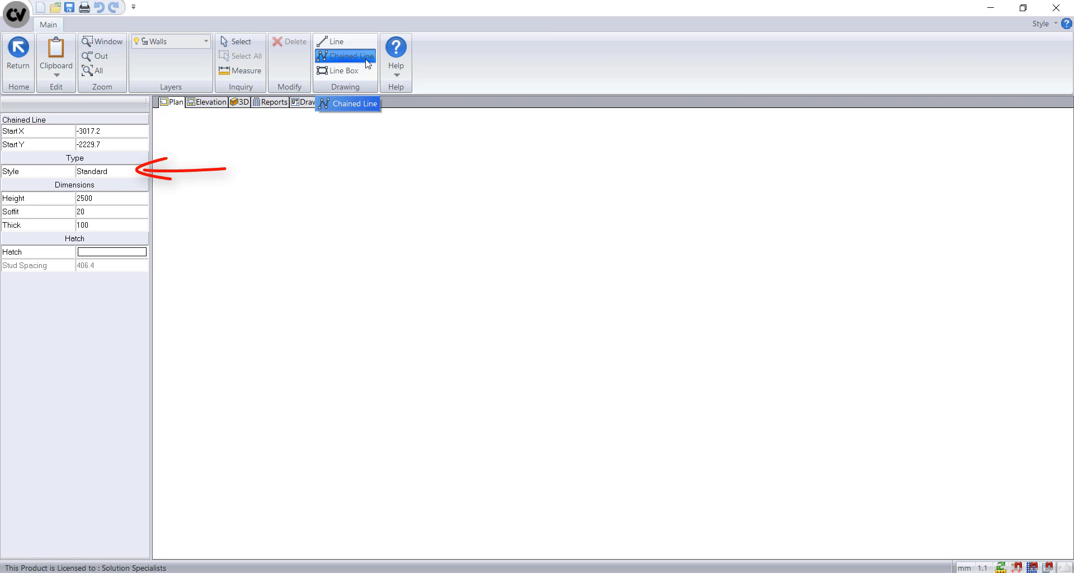
click(305, 432)
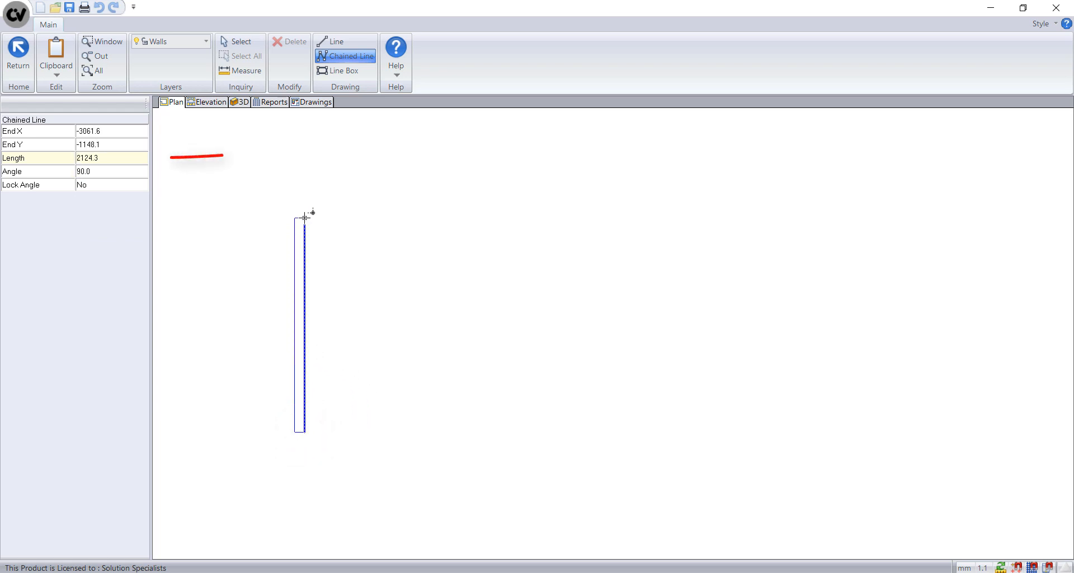
text(3000)
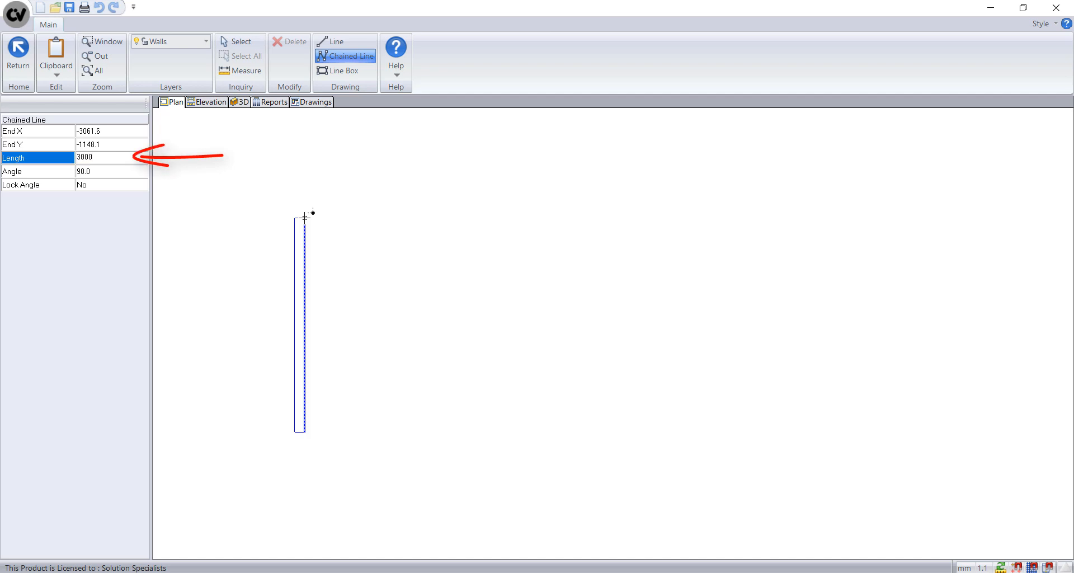
key(Return)
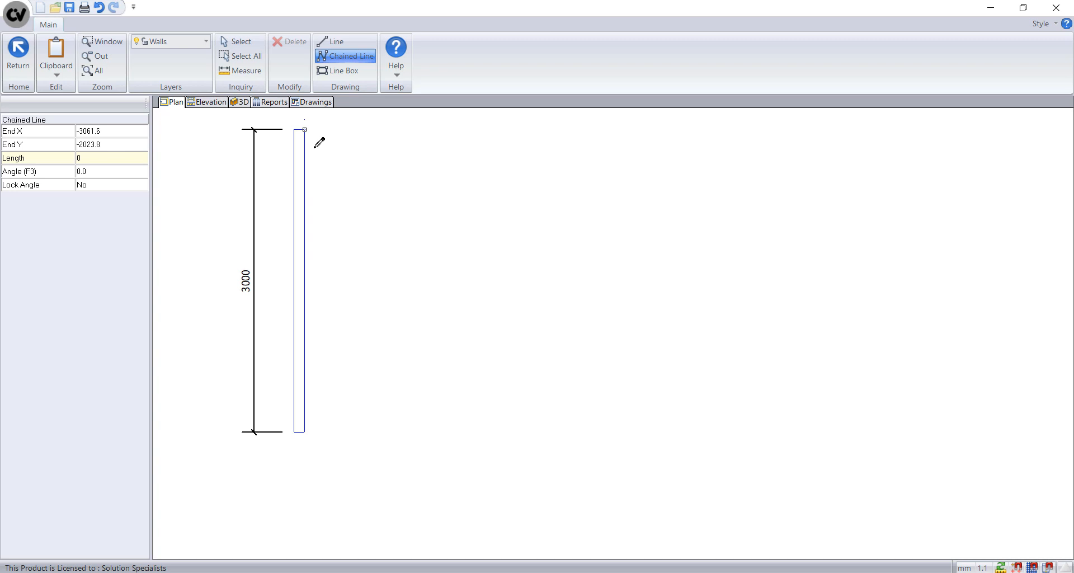
Step: Continue the wall chain from the first wall's upper end with a 2500 mm wall at 45 degrees
middle_drag(317, 142, 302, 276)
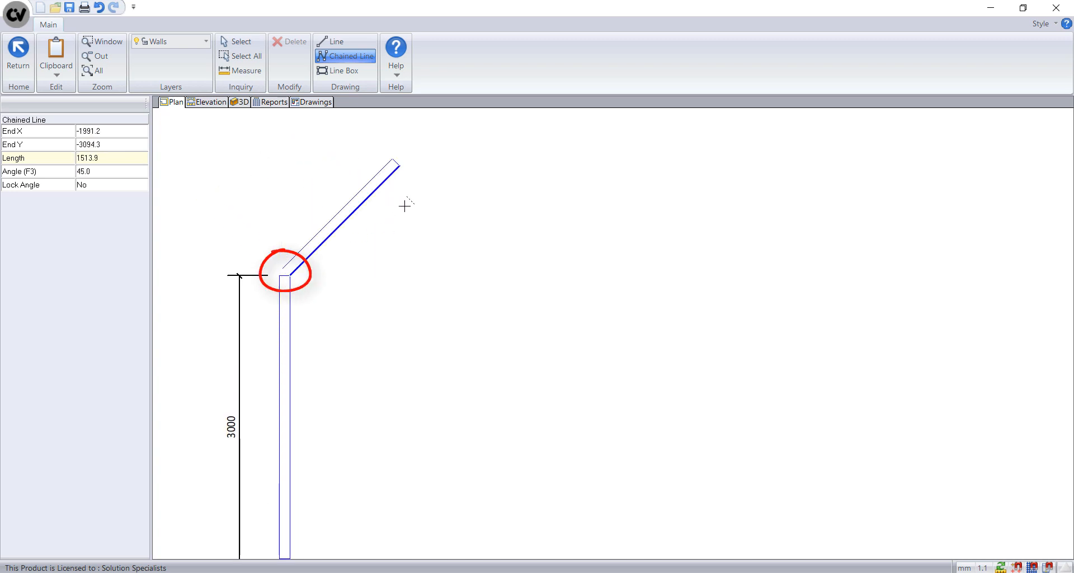
scroll(382, 179, up, 1)
scroll(380, 182, down, 3)
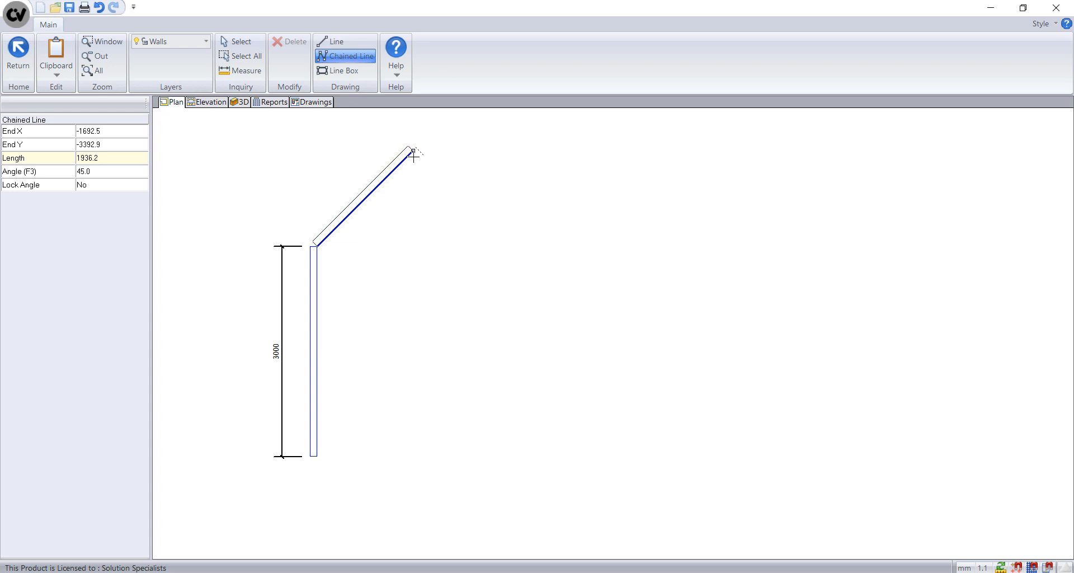
text(2500)
key(Return)
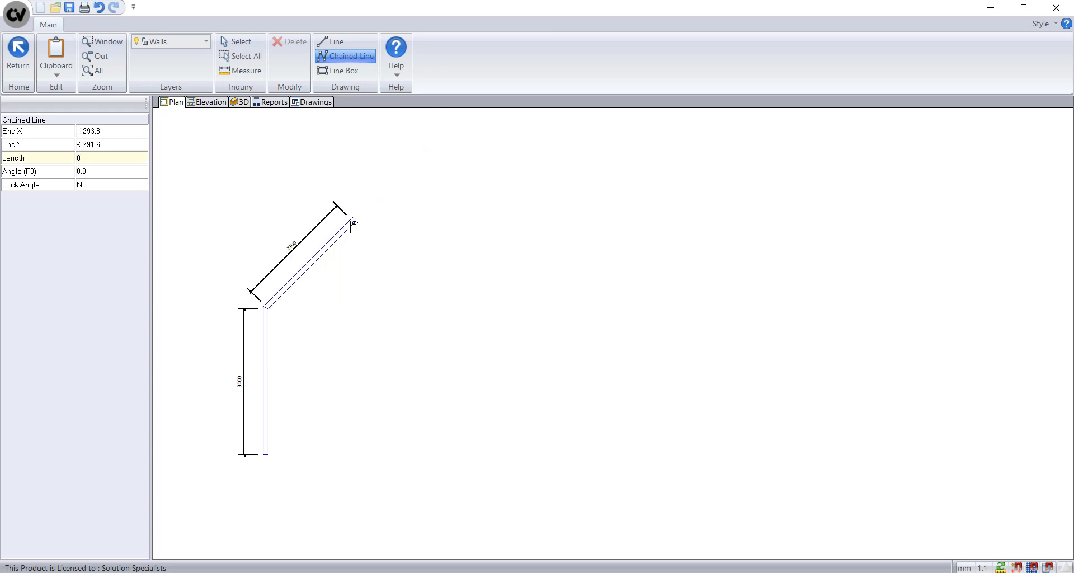
Step: Extend the wall chain with a 5000 mm horizontal wall, a 2800 mm wall running down, and a 2500 mm wall running outward
text(5000)
key(Return)
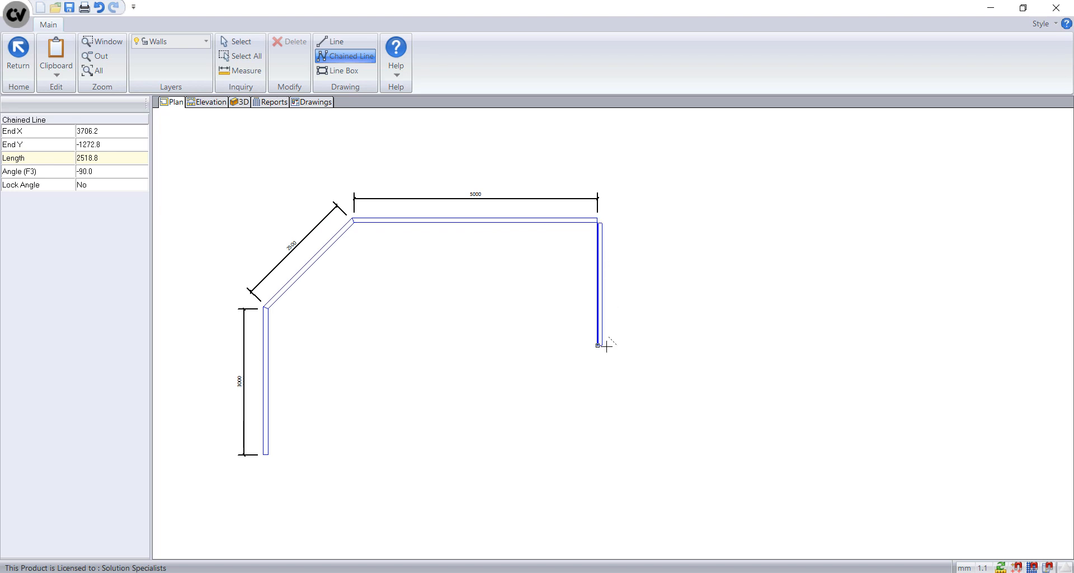
text(2800)
key(Return)
text(2500)
key(Return)
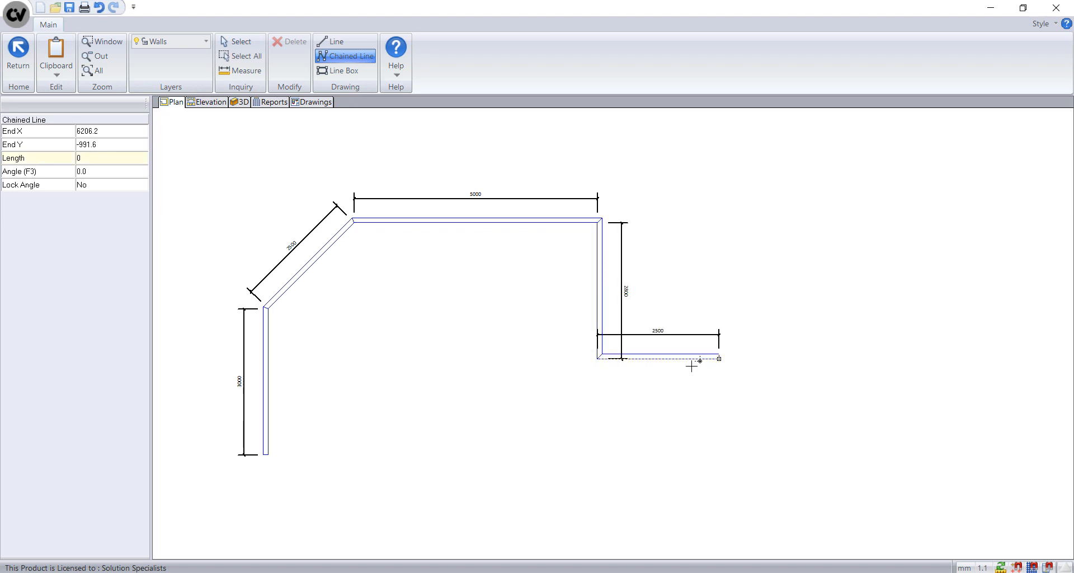
Step: Finish the chain with a downward wall about 1968 mm long, end the line command and switch to object selection
click(722, 454)
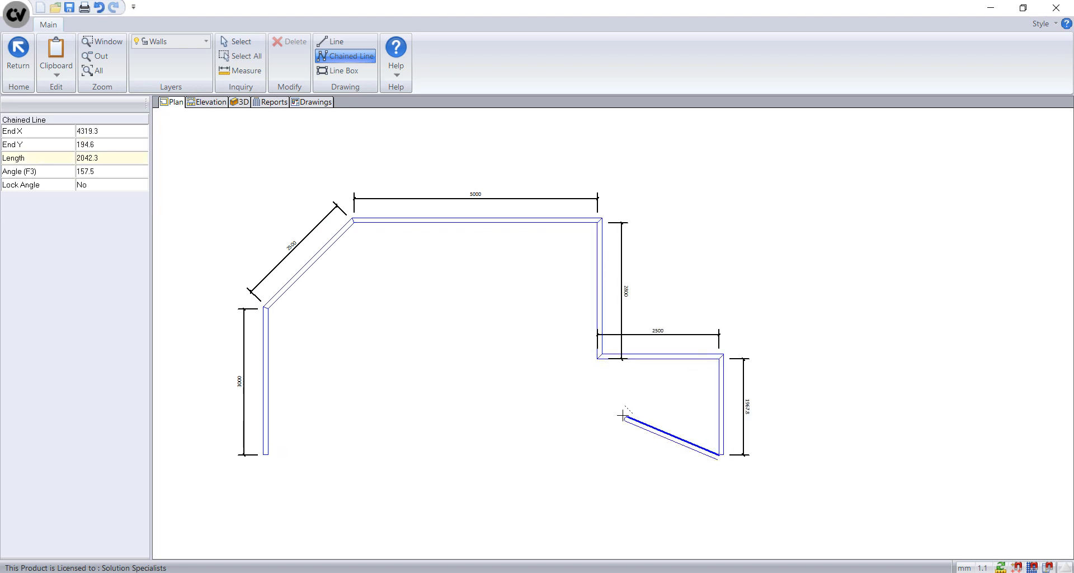
key(Escape)
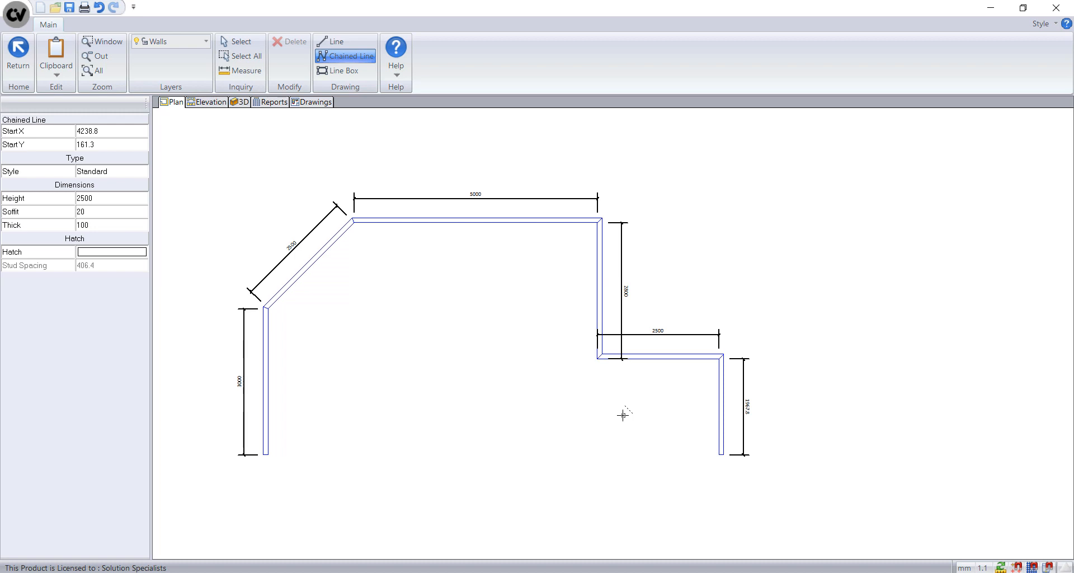
right_click(623, 415)
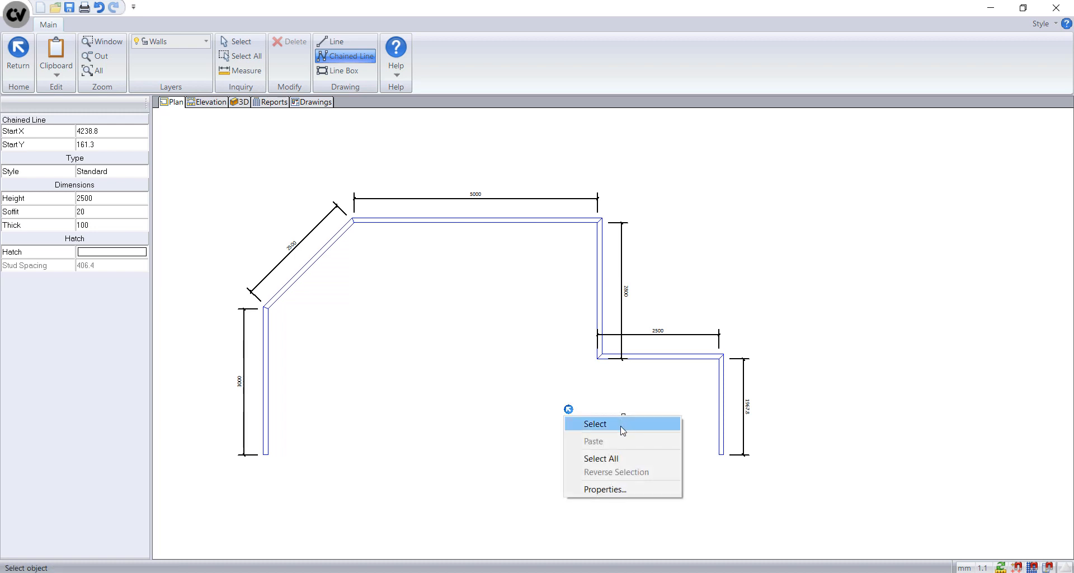
click(623, 430)
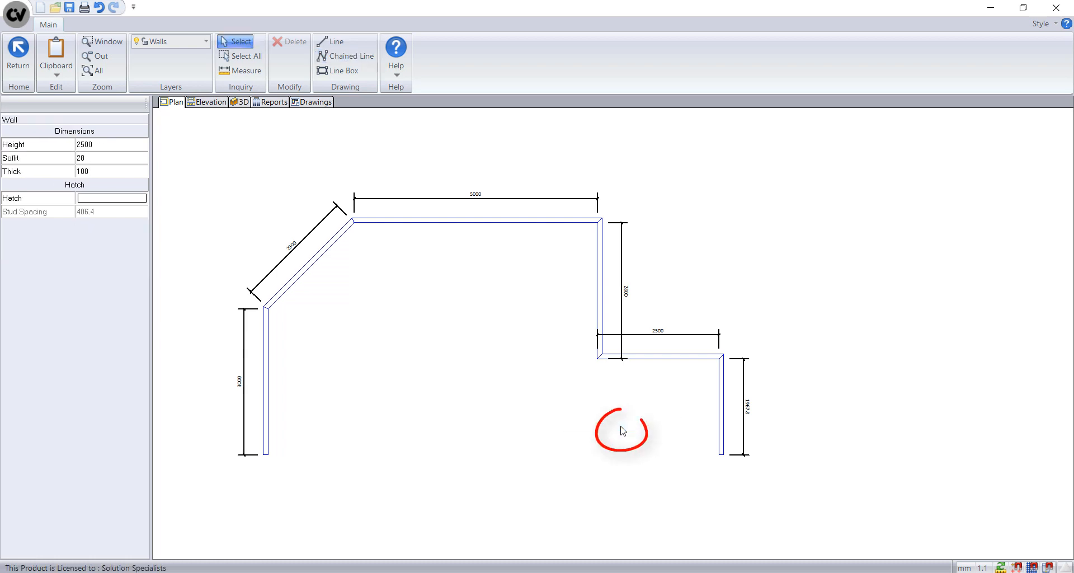
Step: Examine the length and other properties of the short horizontal wall beside the 2800 mm wall
click(642, 362)
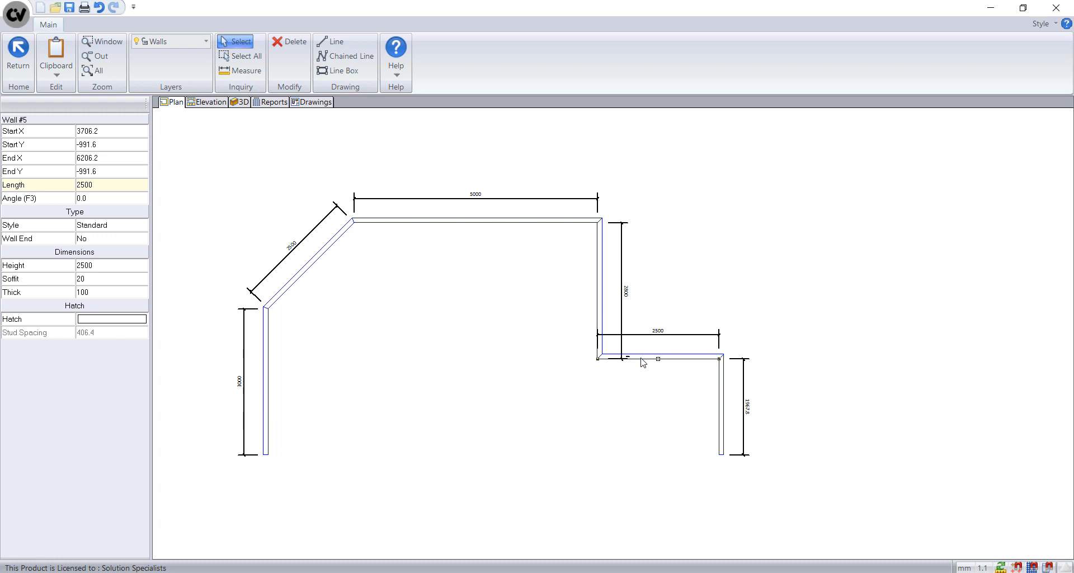
click(104, 185)
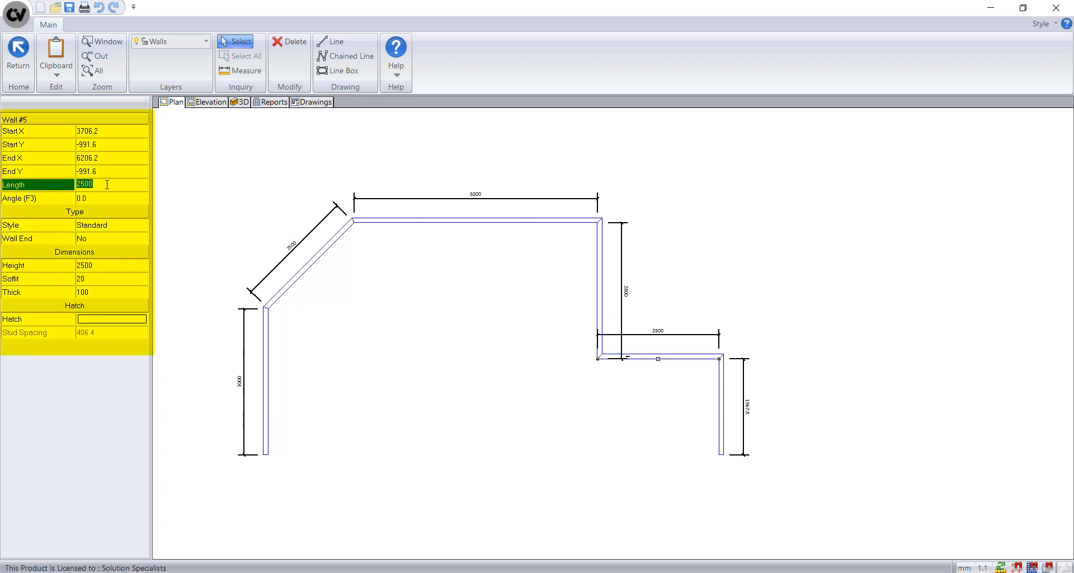
click(401, 314)
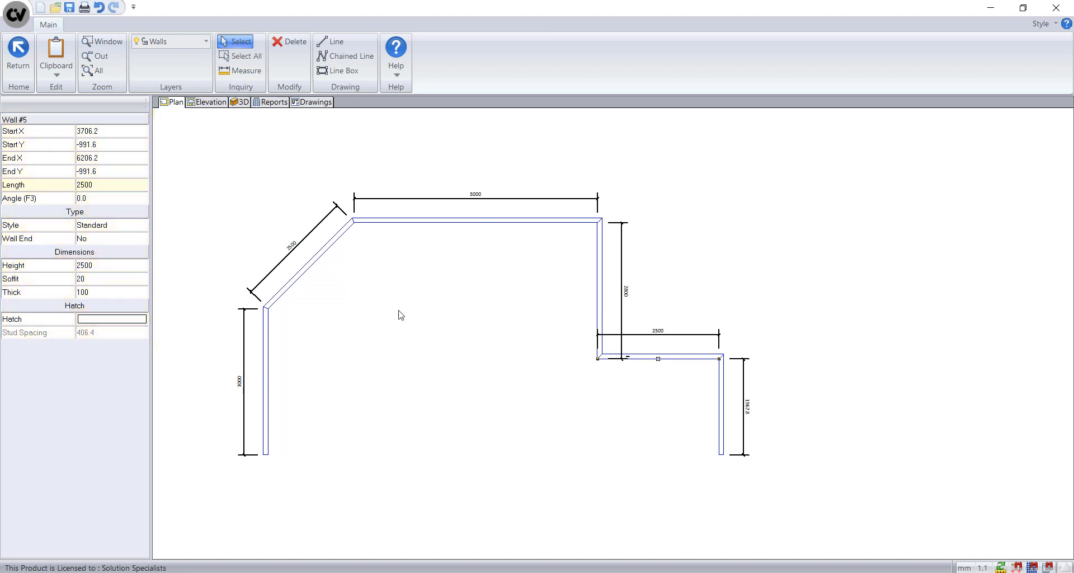
Step: Leave wall editing, show the grid in the plan, and center the room on the origin
click(25, 73)
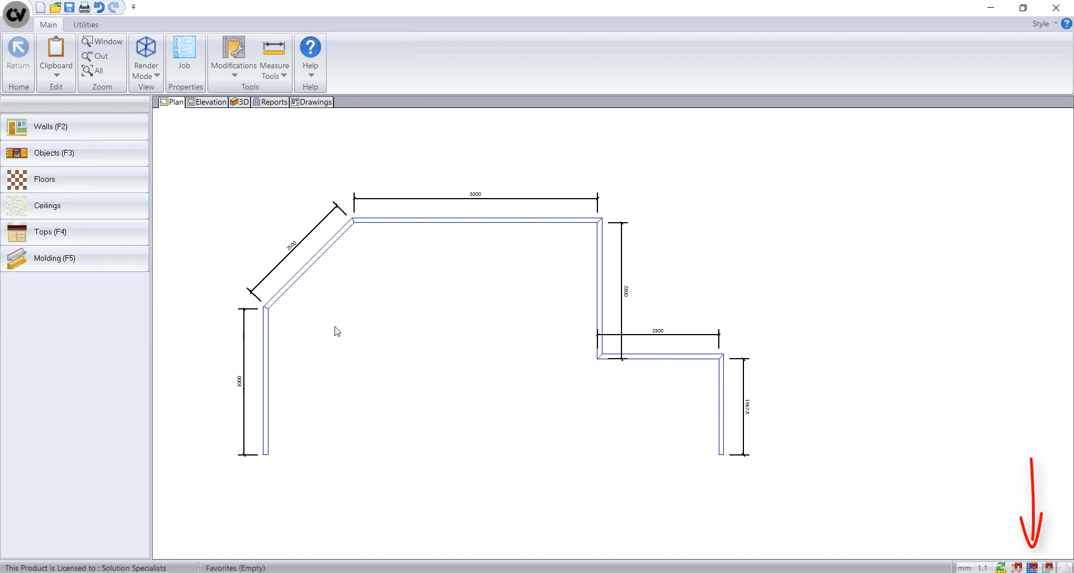
click(1033, 568)
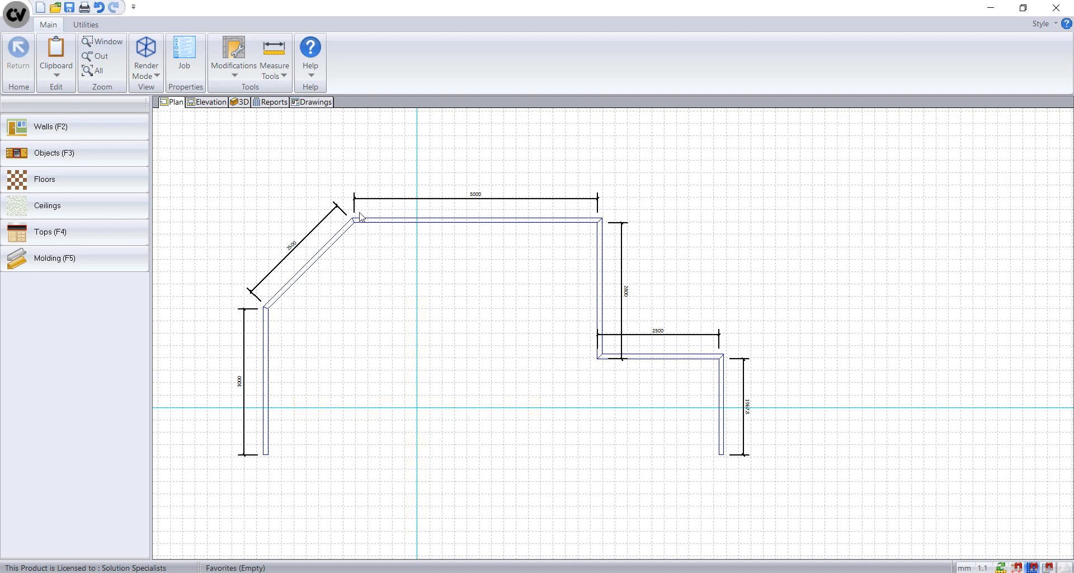
click(240, 69)
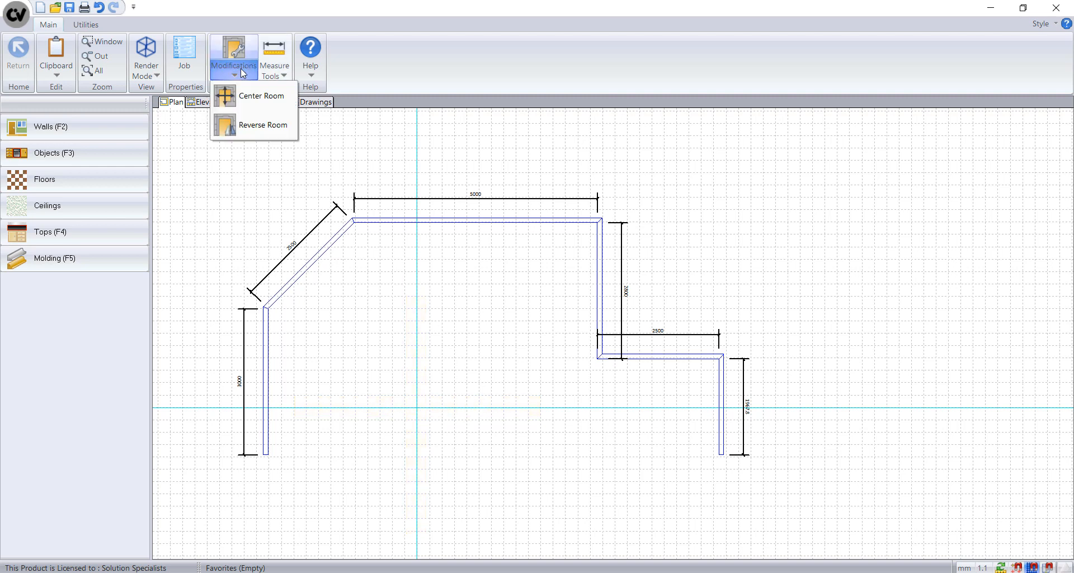
click(271, 100)
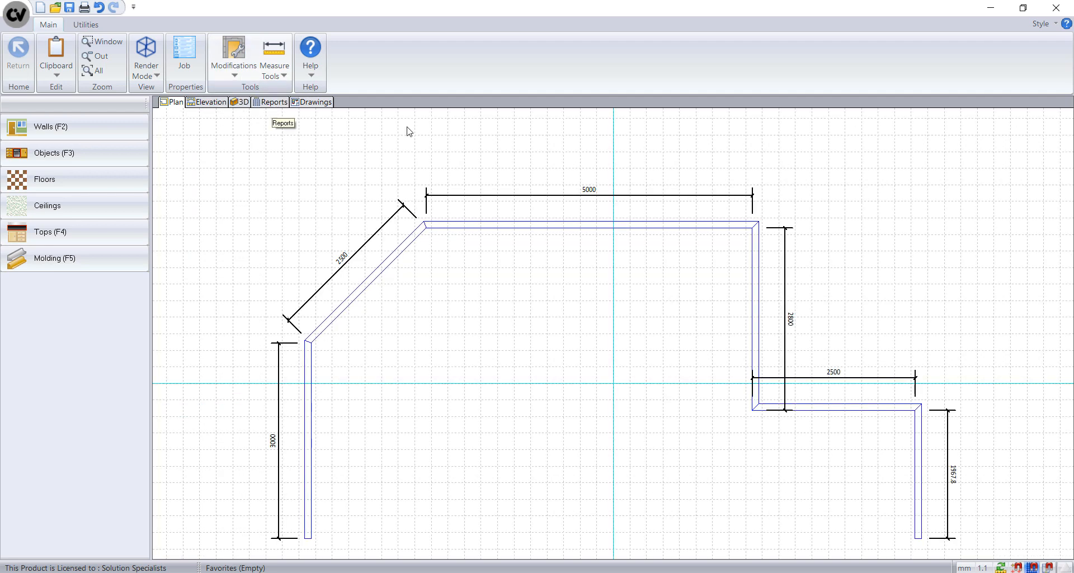
Step: Inspect the walls in 3D from an elevated angle, return to the plan view and hide the grid
click(245, 103)
drag(526, 274, 293, 442)
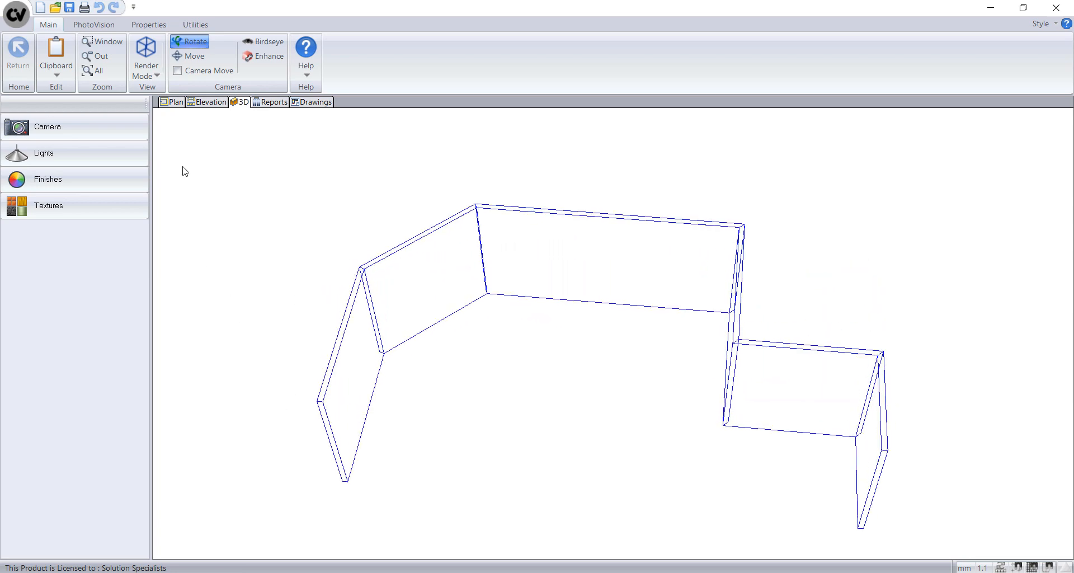
click(176, 103)
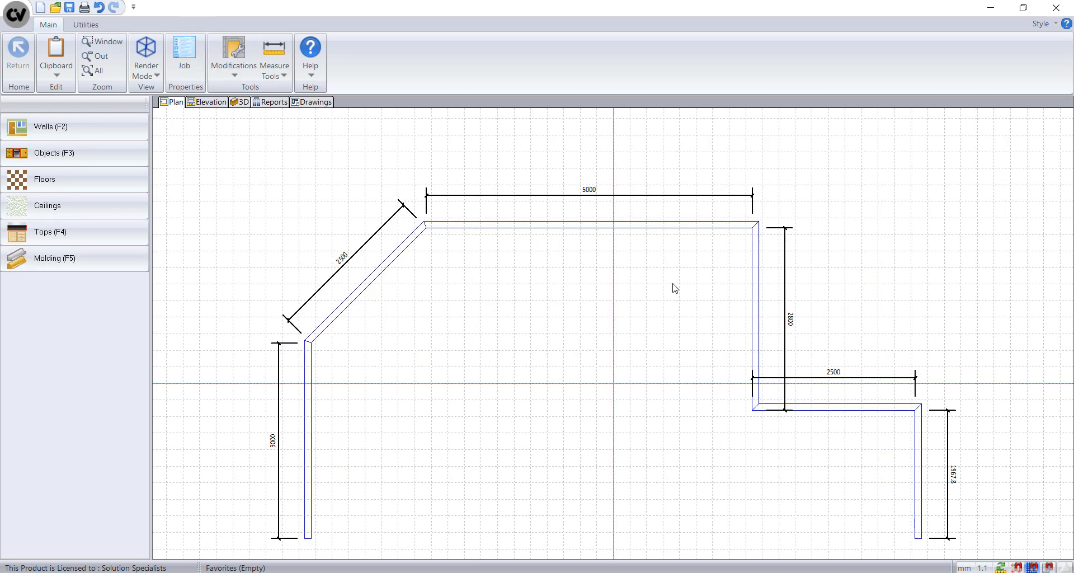
click(1033, 568)
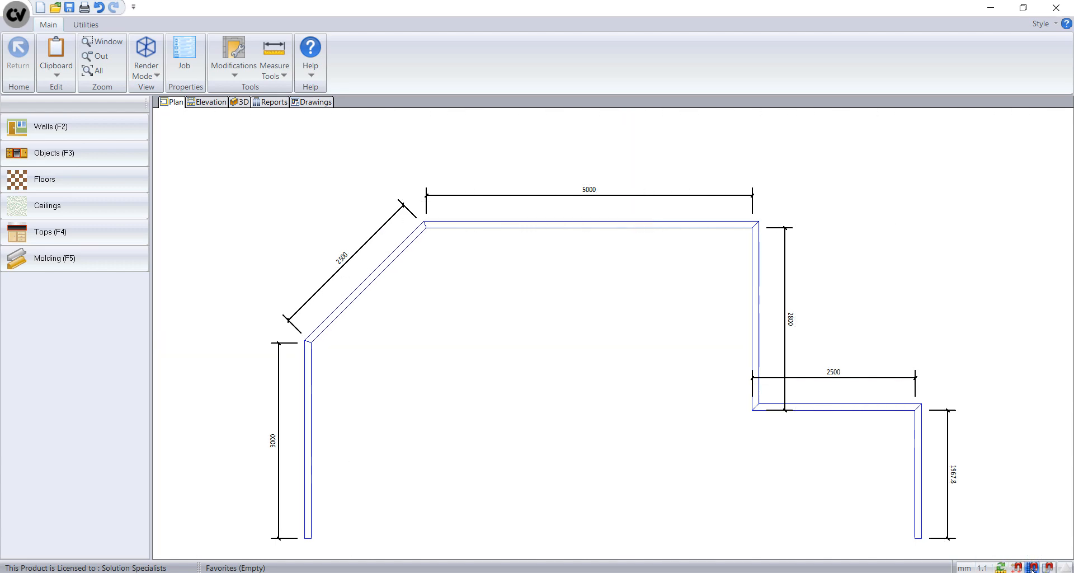
Step: Draw a 1600 mm Peninsula-style wall from the lower end of the 2800 mm wall, running horizontally into the room
click(135, 138)
click(144, 174)
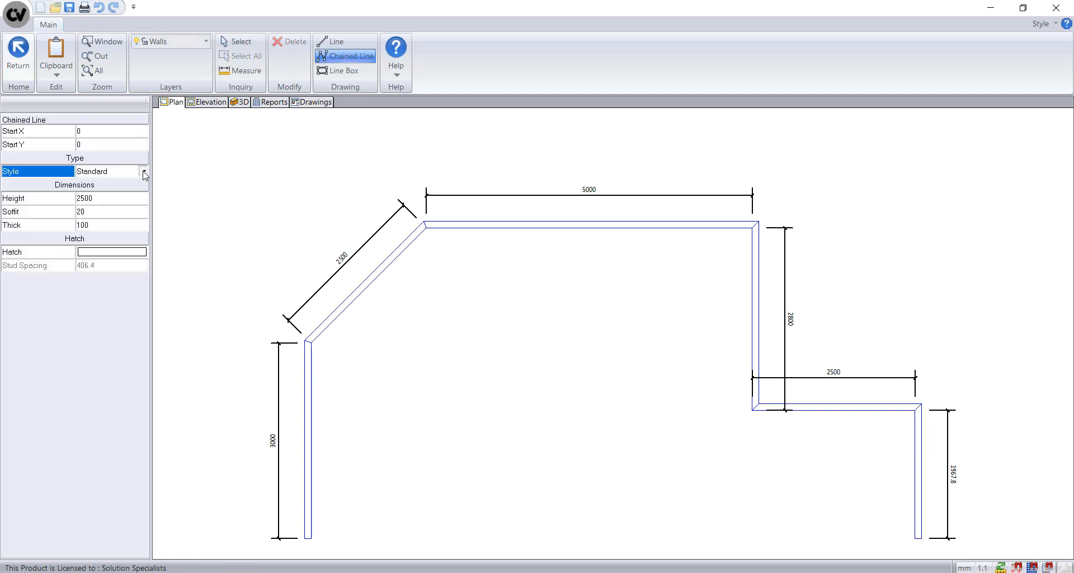
click(144, 172)
click(111, 195)
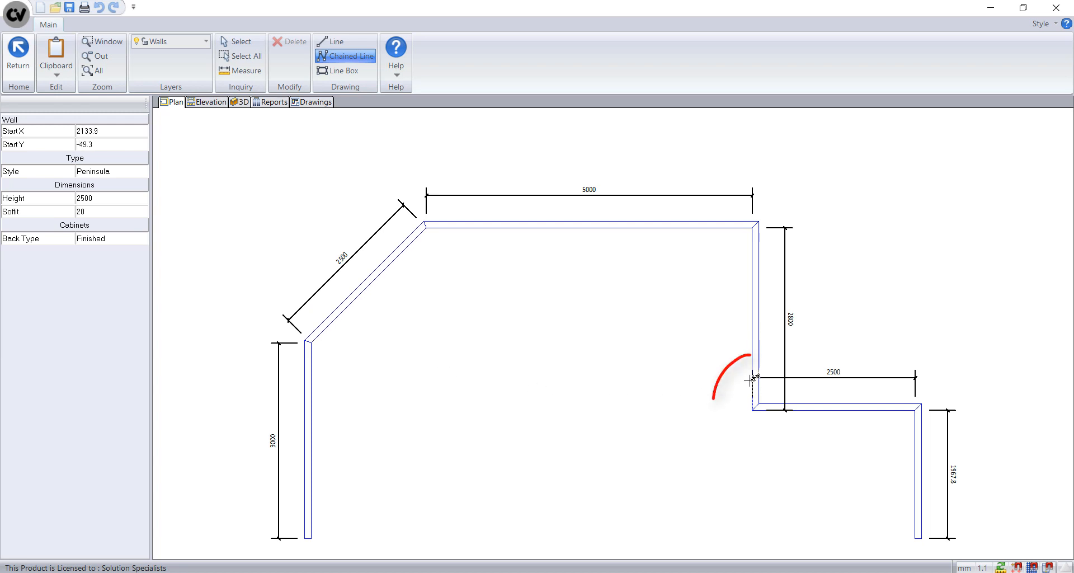
click(754, 409)
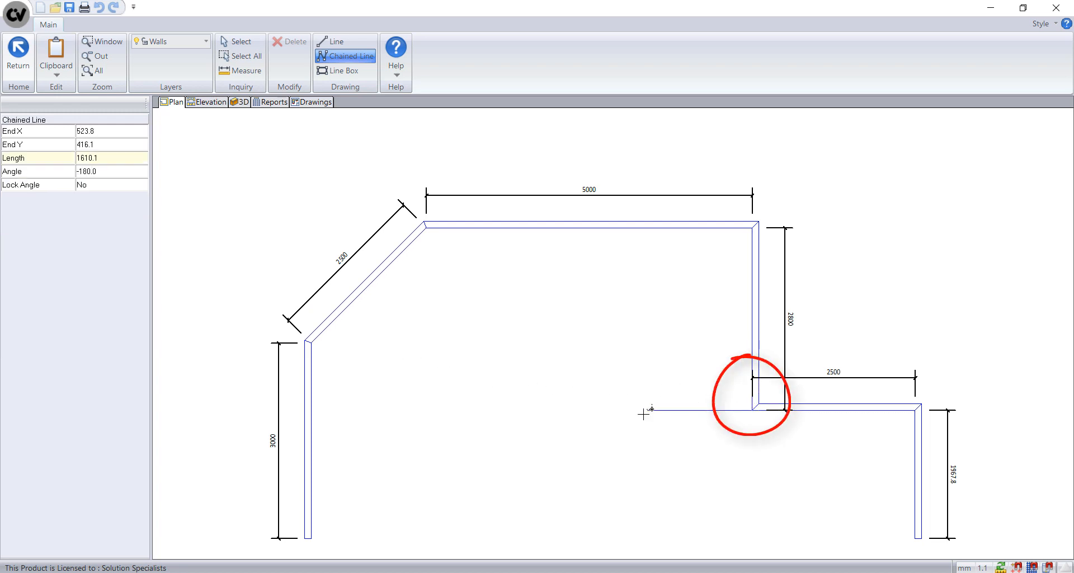
text(16)
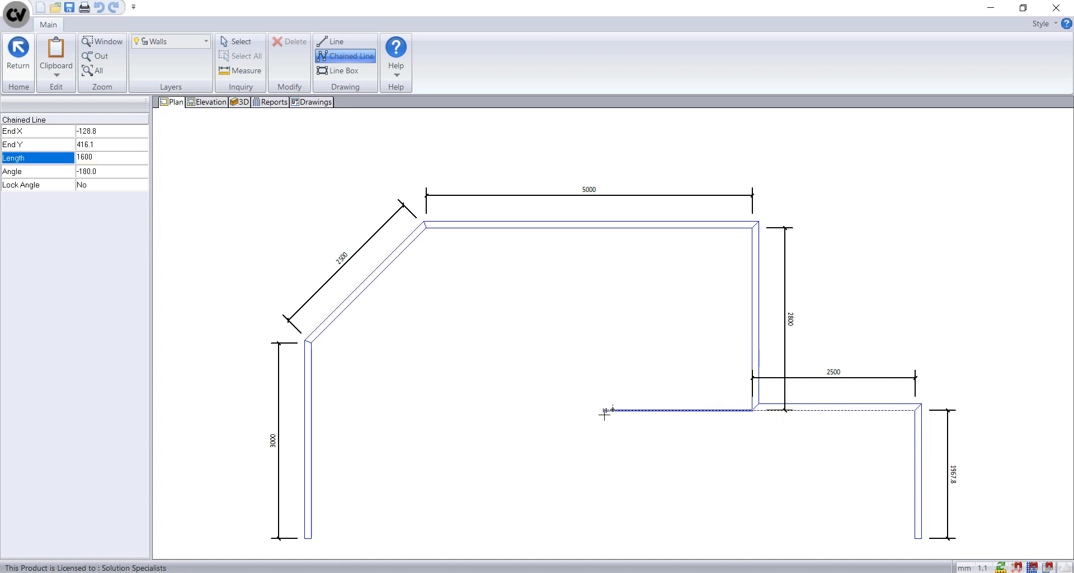
key(Return)
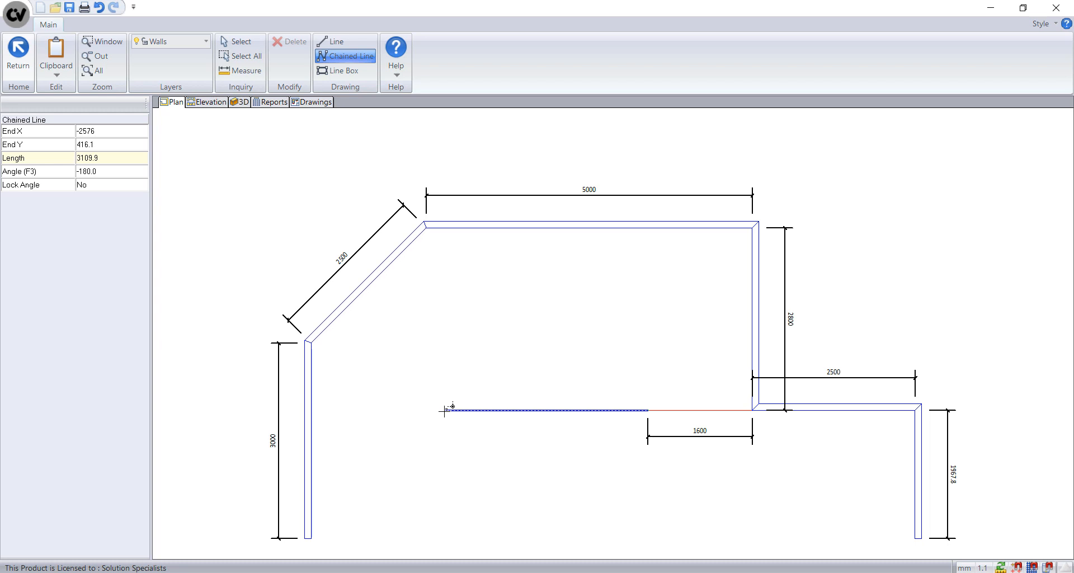
Step: Extend the peninsula with a second 2500 mm wall in line with the 1600 mm one, and leave wall drawing
text(2500)
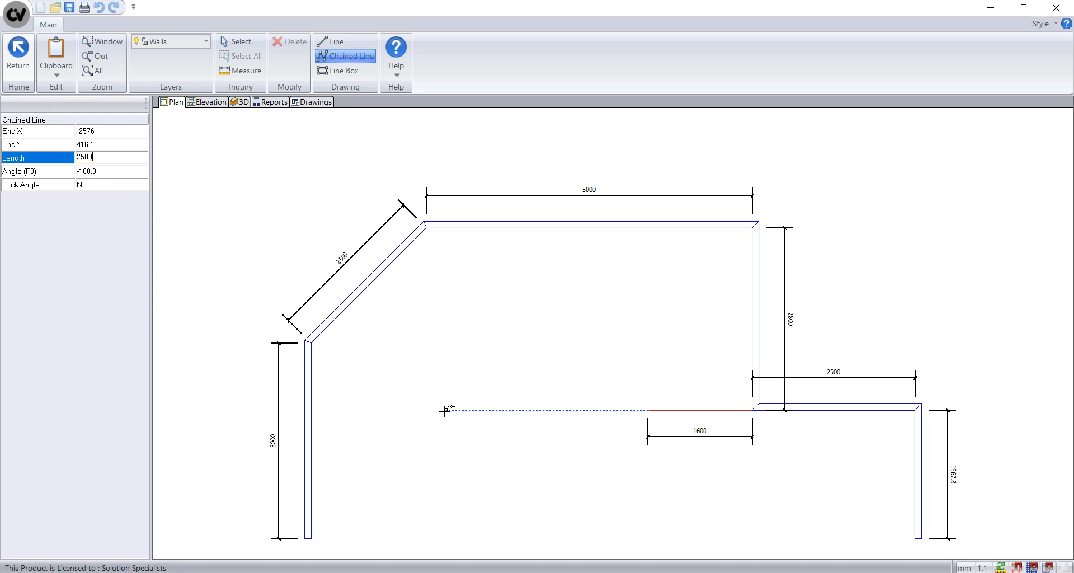
key(Return)
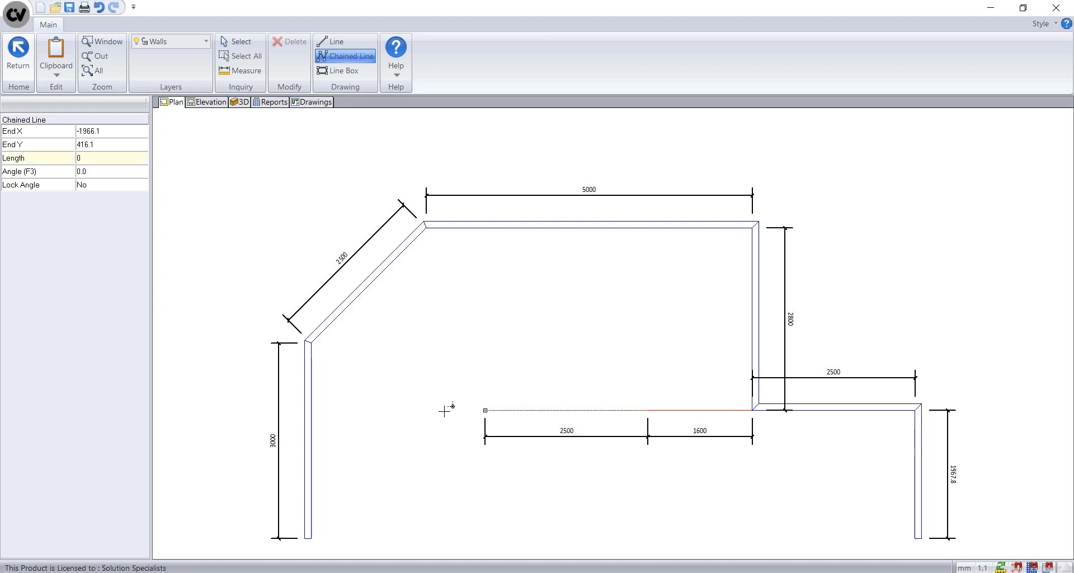
key(Escape)
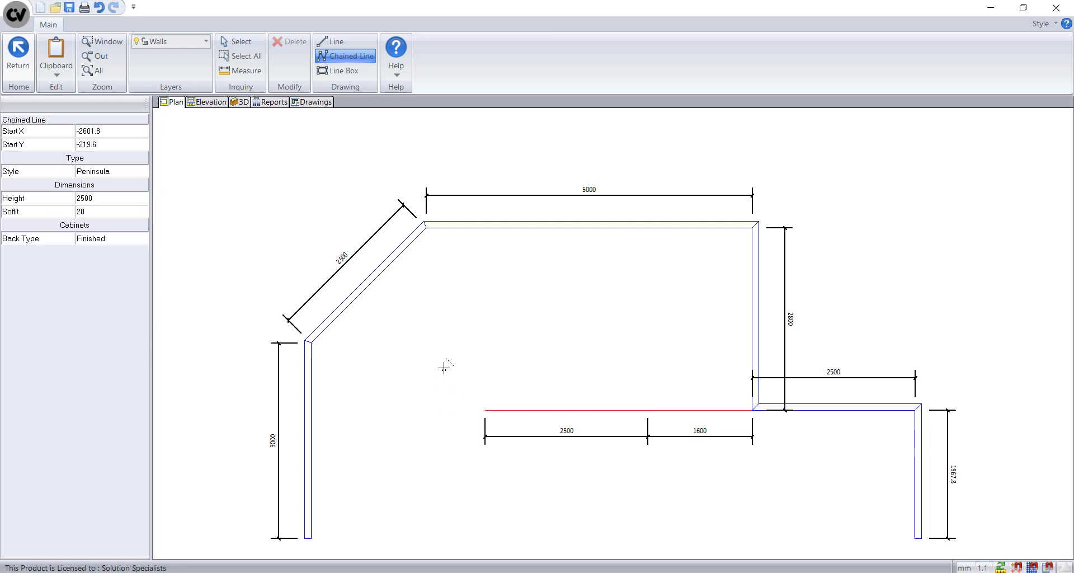
right_click(443, 368)
click(443, 377)
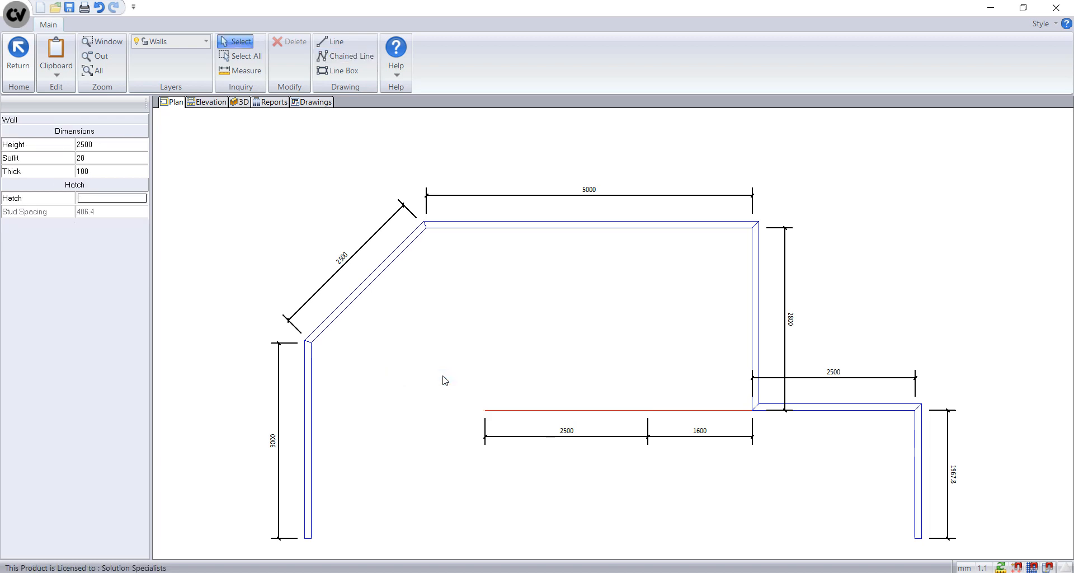
click(17, 65)
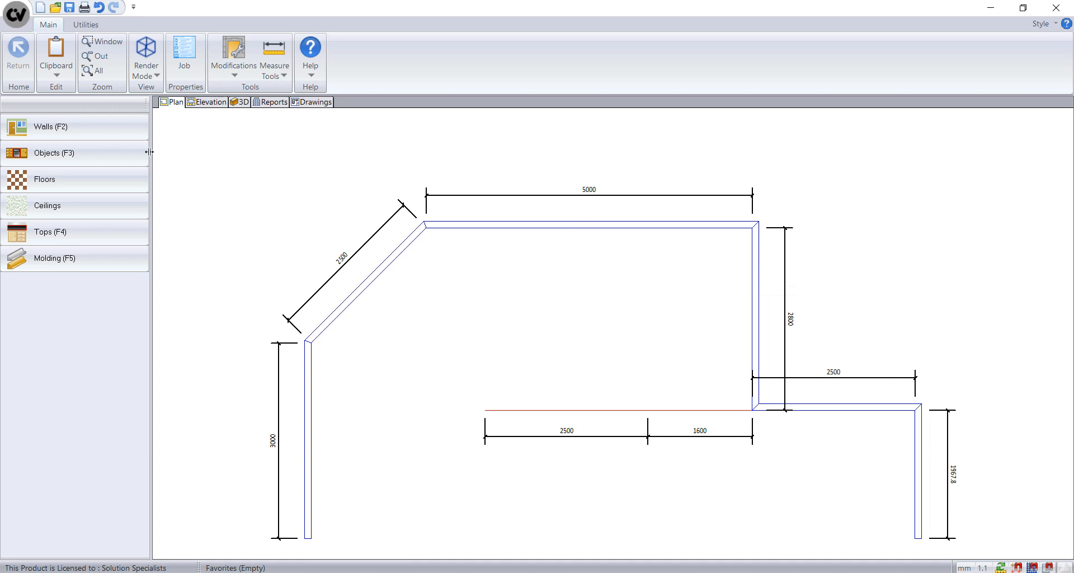
Step: Place a 45 Tall Corner custom cabinet in the corner between the 5000 mm and 2800 mm walls
click(125, 151)
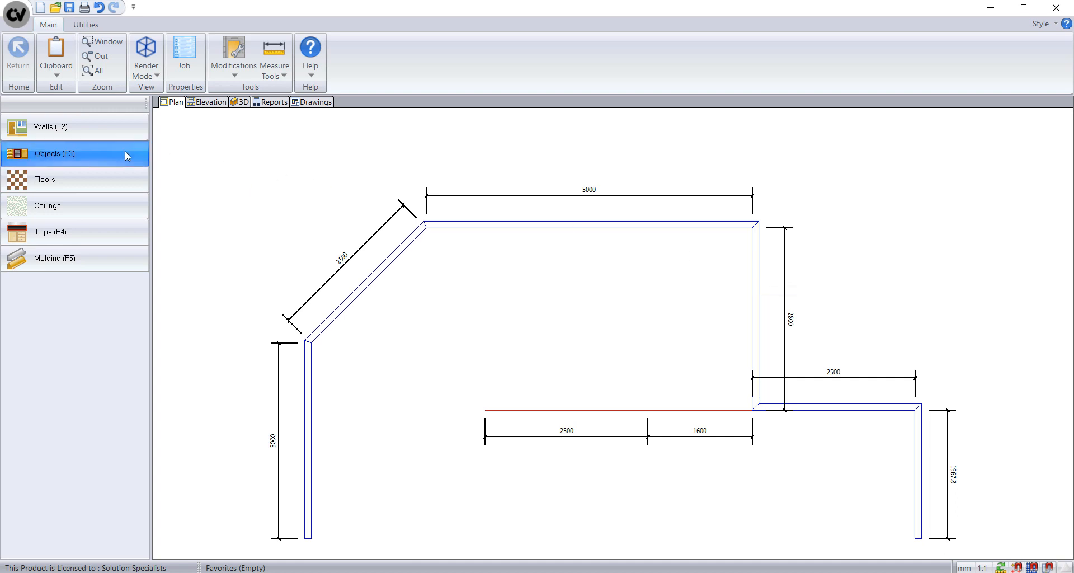
double_click(69, 141)
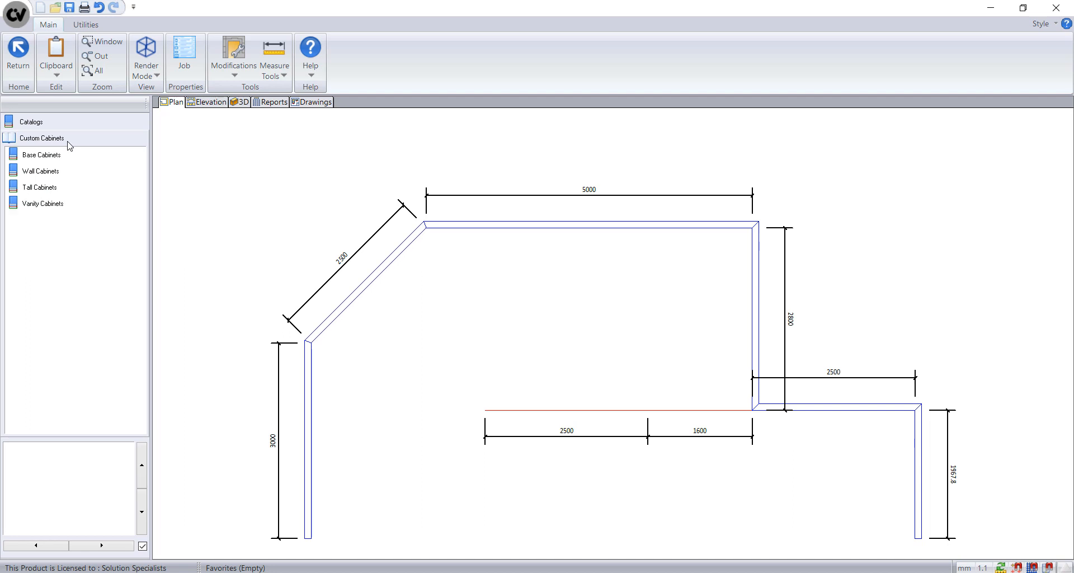
double_click(59, 190)
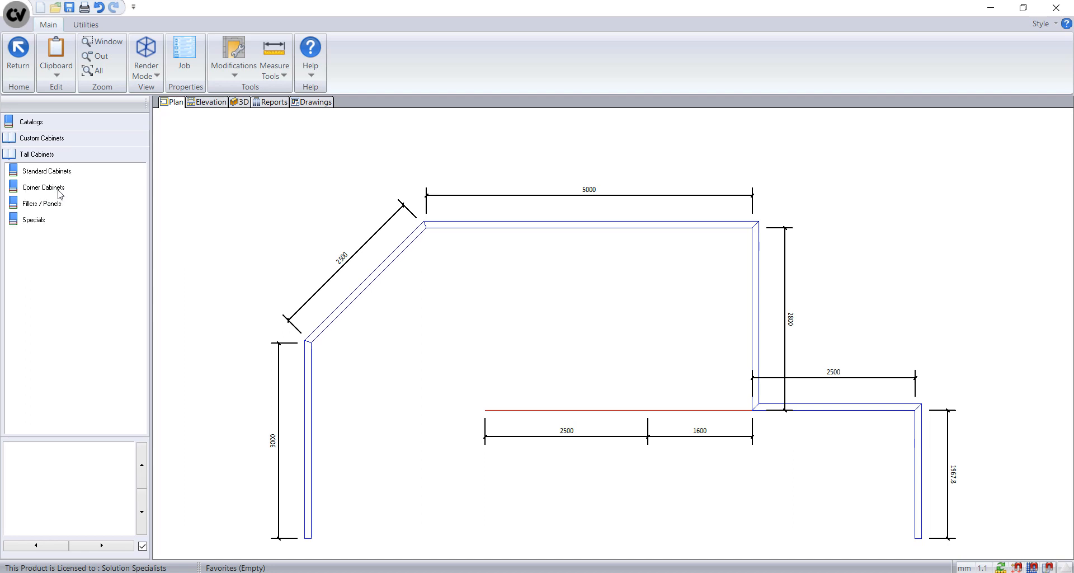
double_click(60, 193)
drag(61, 189, 103, 189)
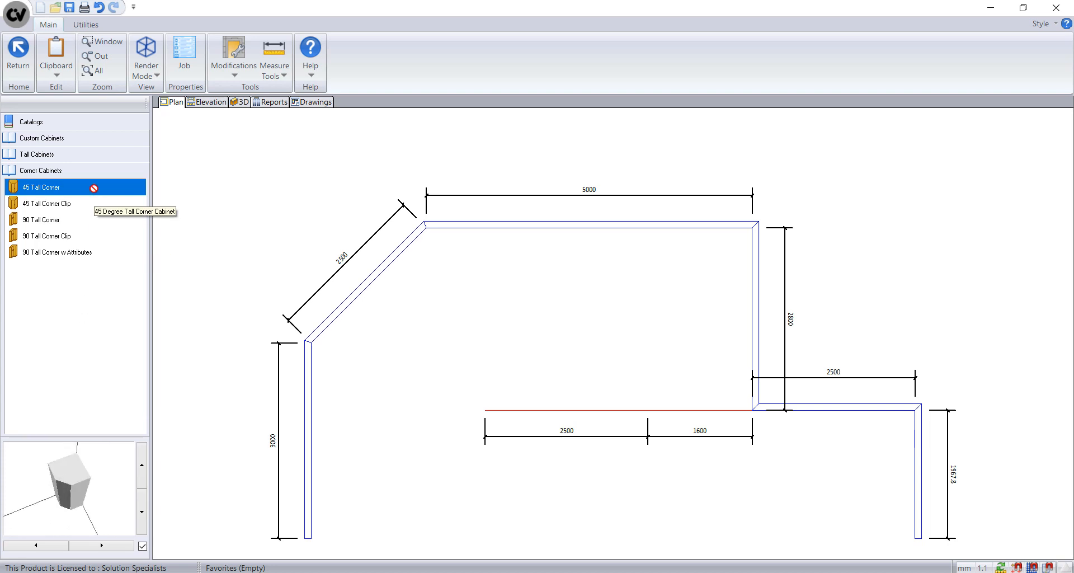
drag(94, 188, 588, 301)
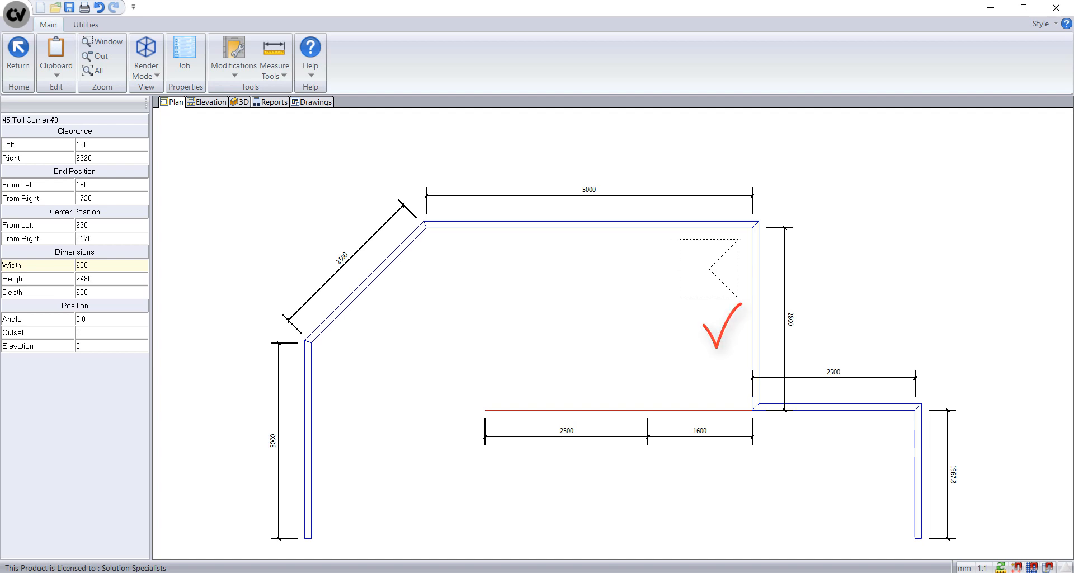
click(709, 268)
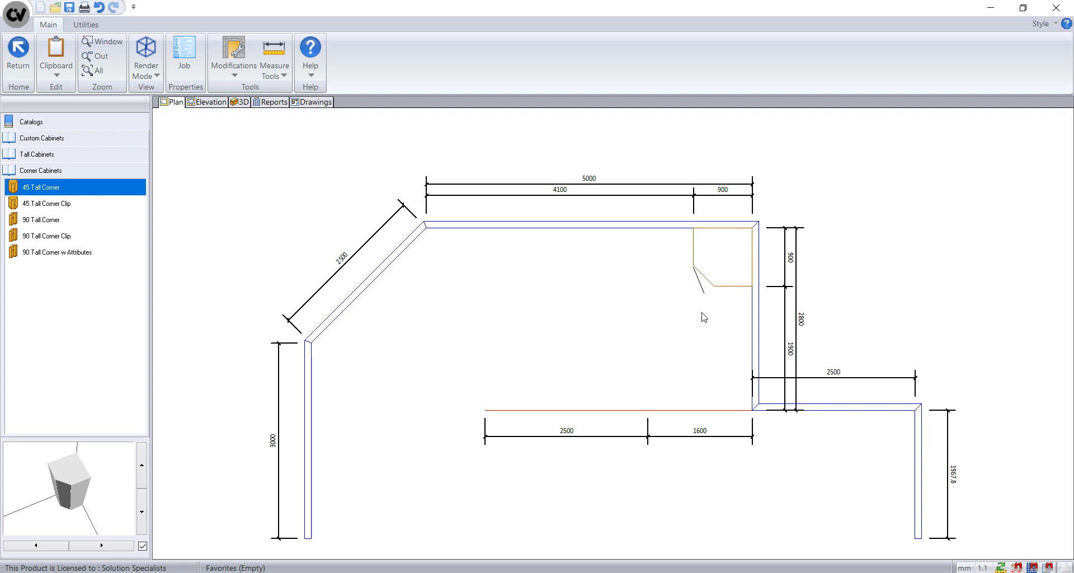
Step: Set the tall corner cabinet's width and depth to 1200 mm
click(723, 278)
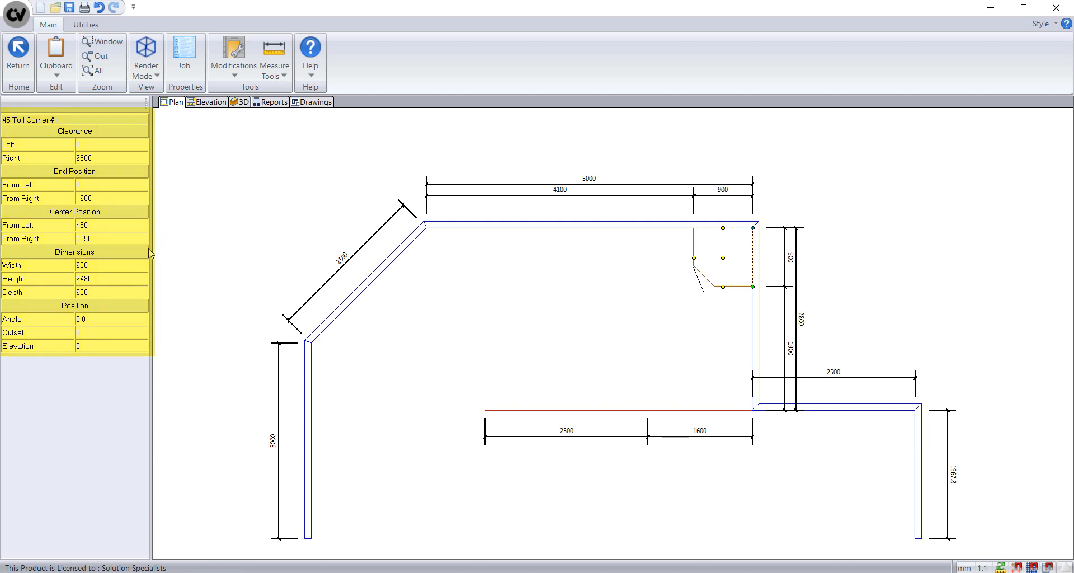
click(136, 265)
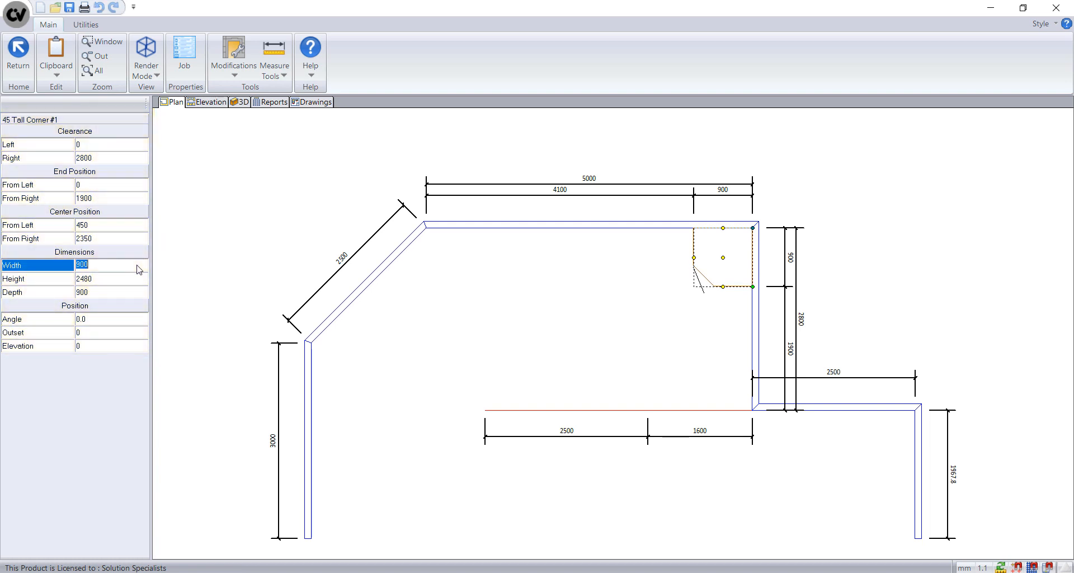
text(1200)
key(Return)
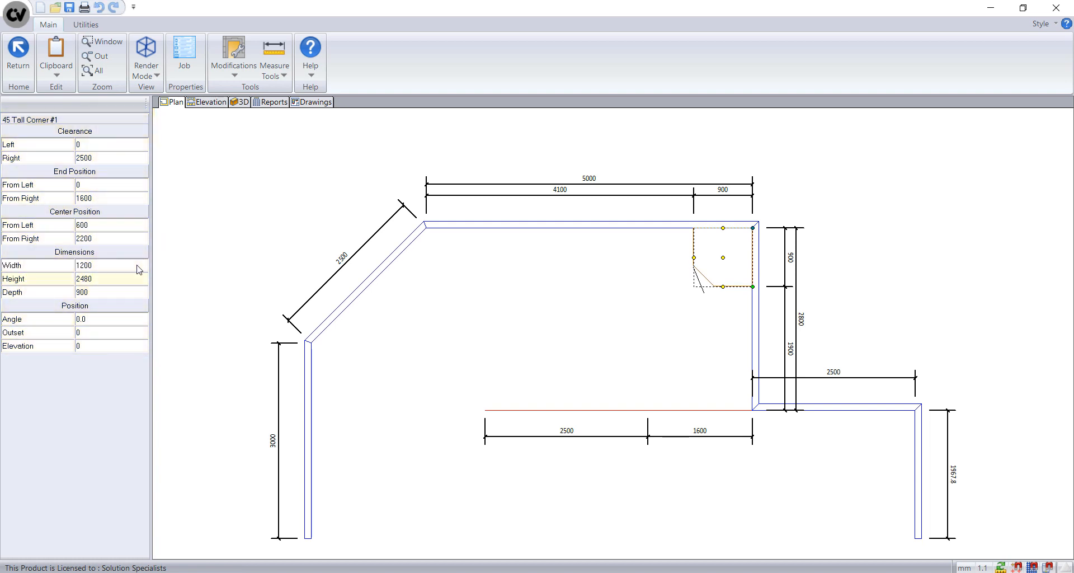
key(Tab)
key(Tab)
text(1)
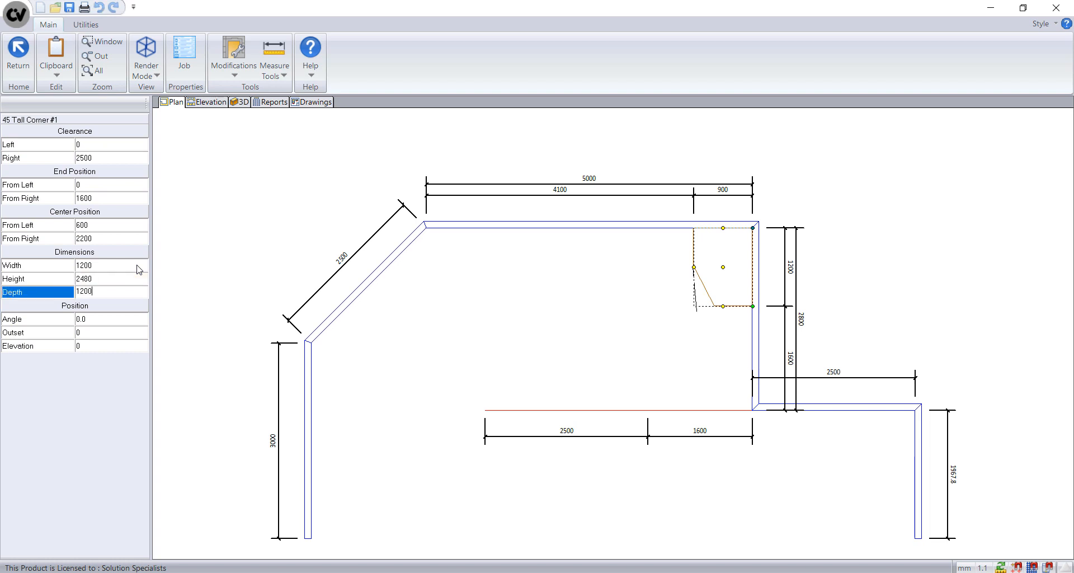
text(200)
key(Return)
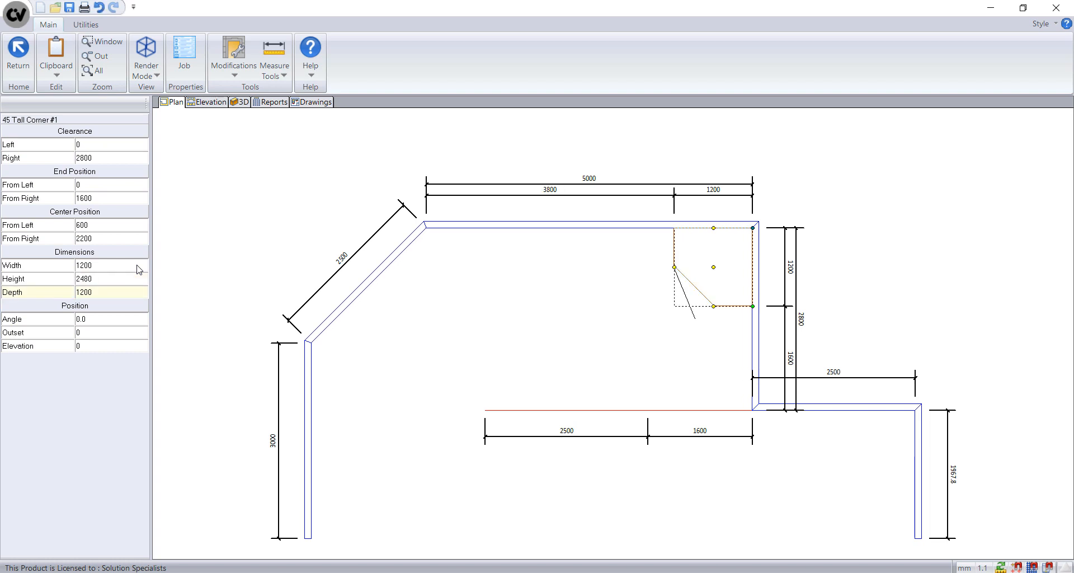
Step: Open the tall corner cabinet for editing and erase all its face and interior parts
right_click(722, 300)
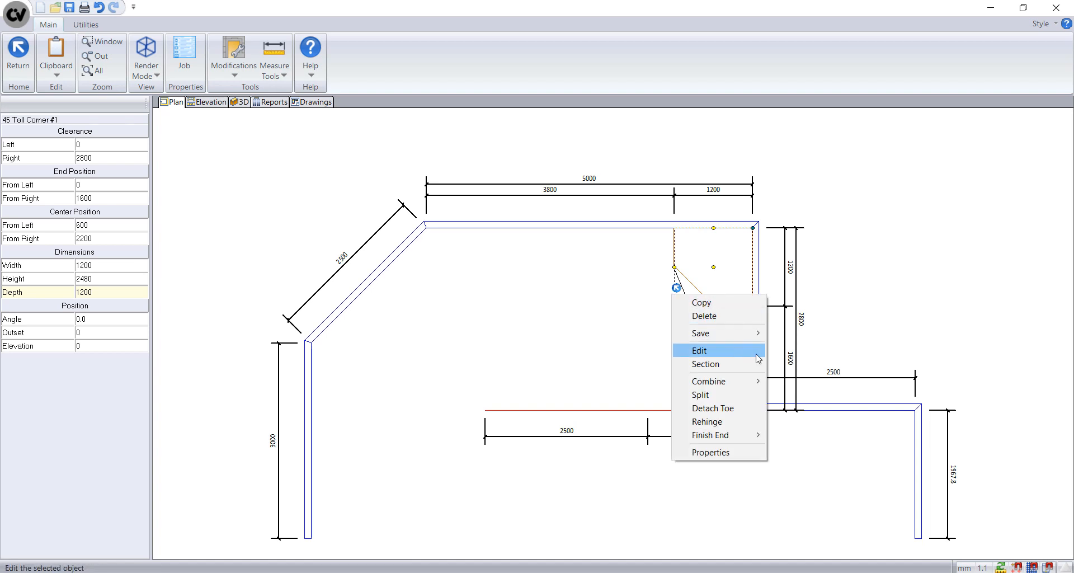
click(661, 342)
click(716, 285)
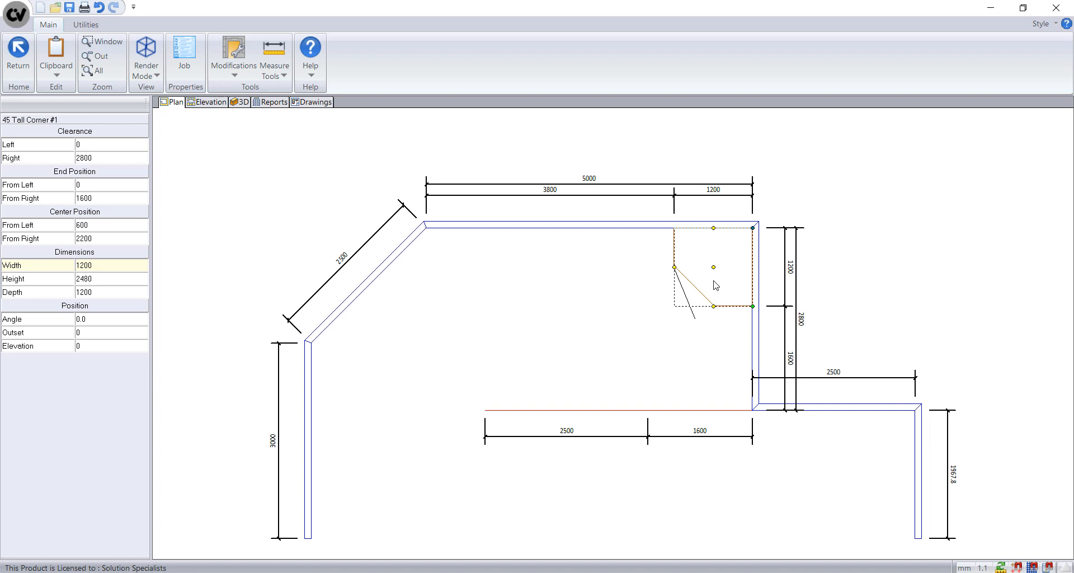
double_click(714, 281)
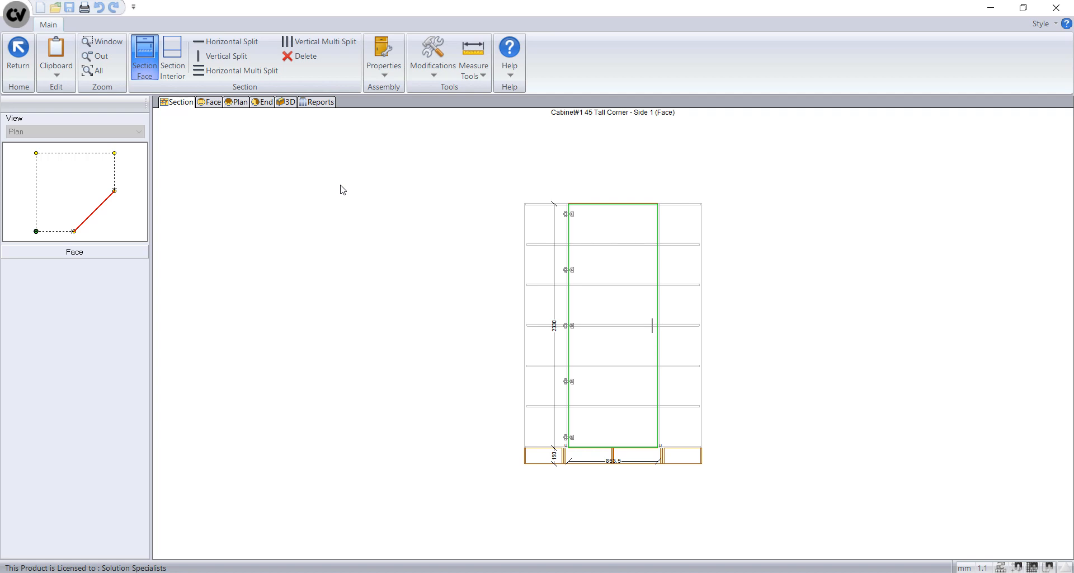
click(306, 60)
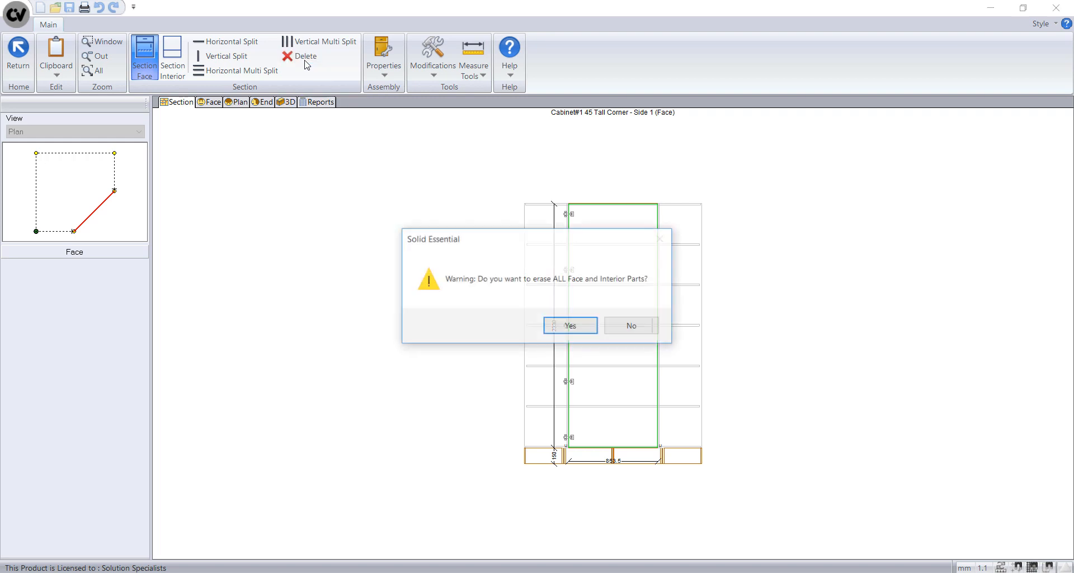
click(567, 332)
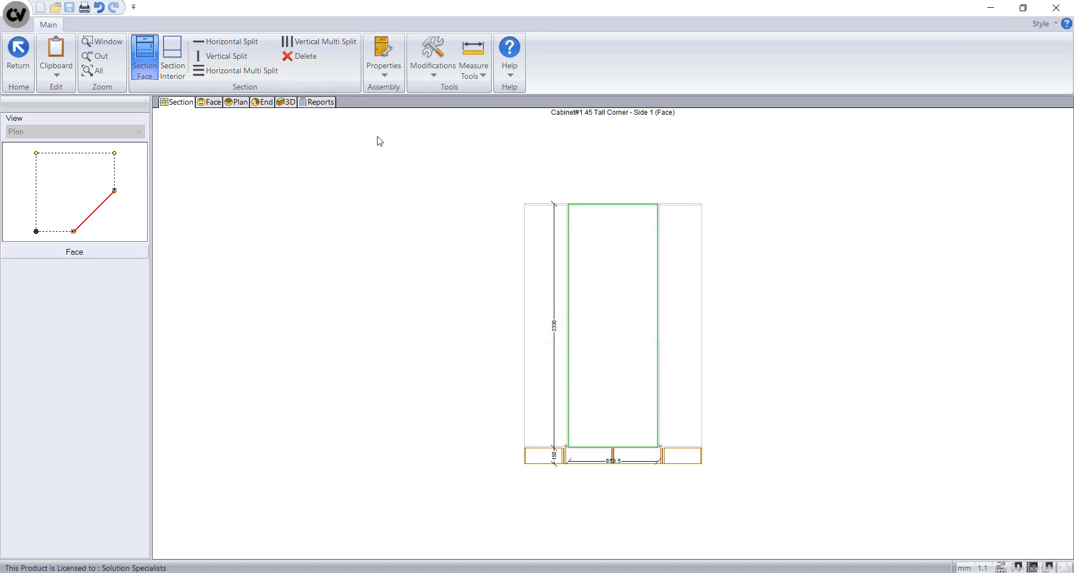
Step: Set the cabinet's case to No Bottom and its toe height to 0 in the cabinet properties
click(384, 56)
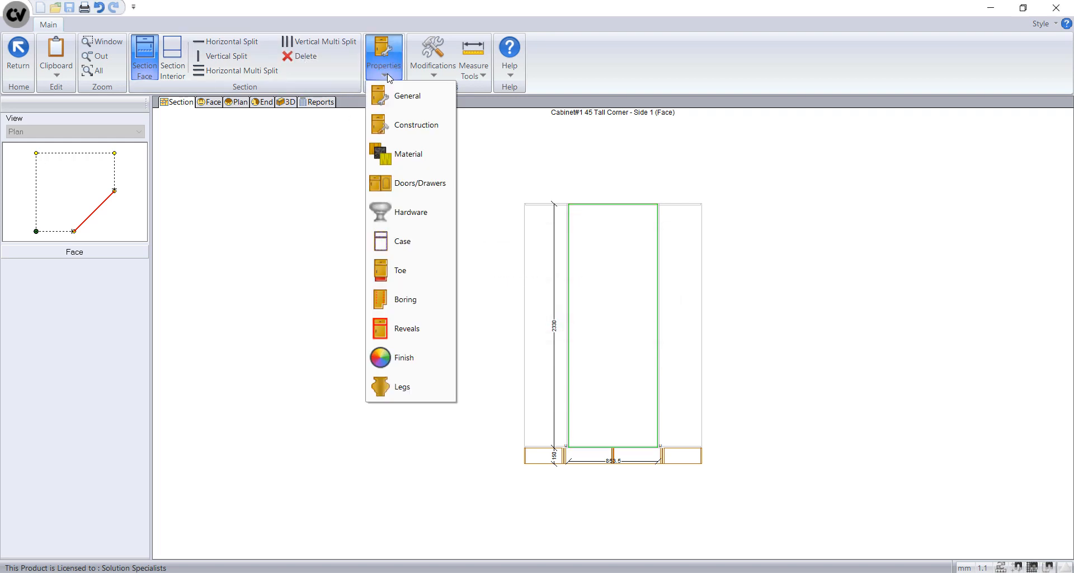
click(427, 246)
click(412, 288)
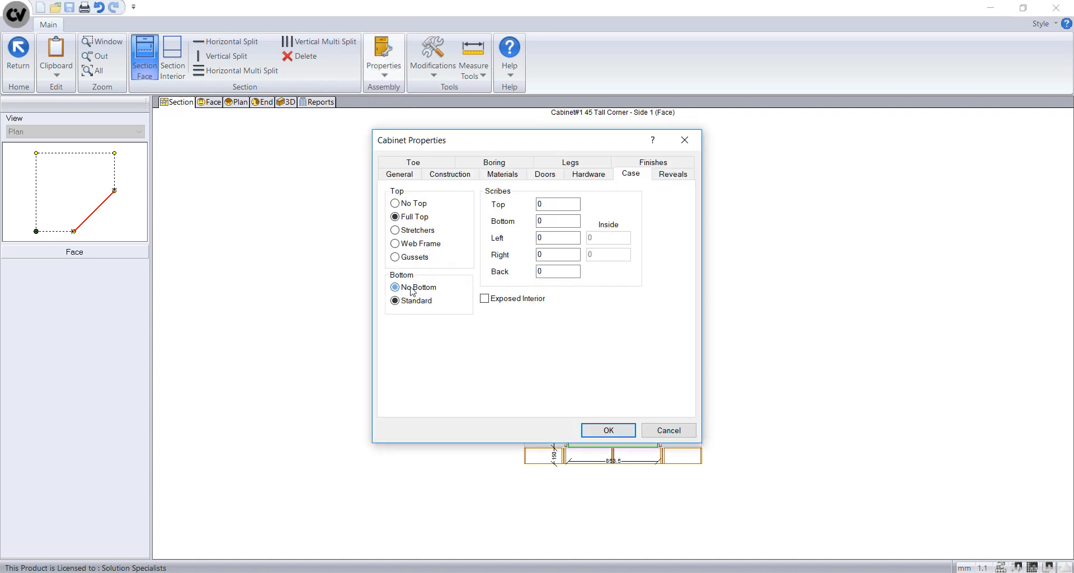
click(431, 161)
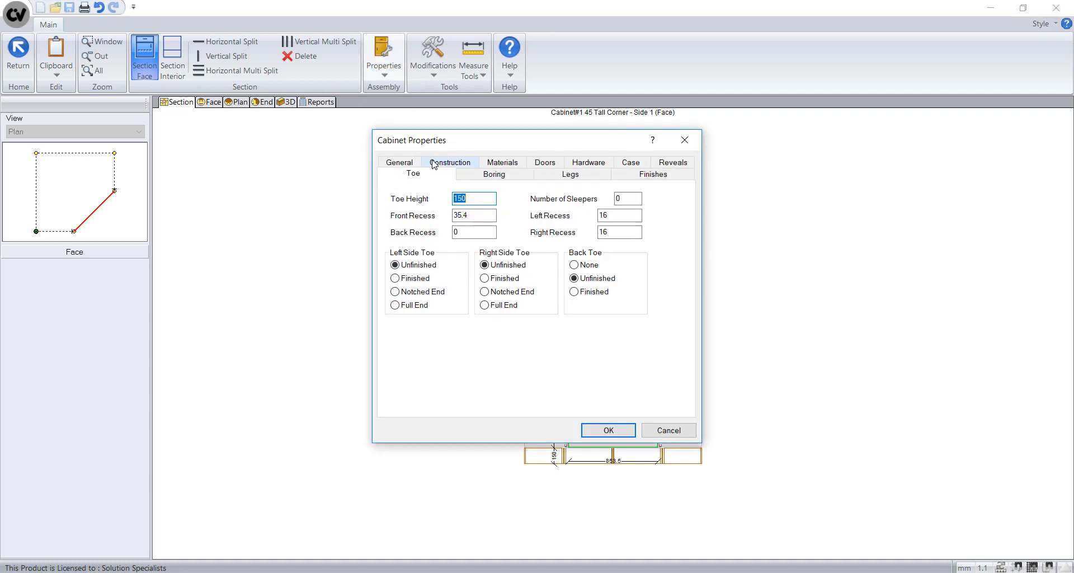
text(0)
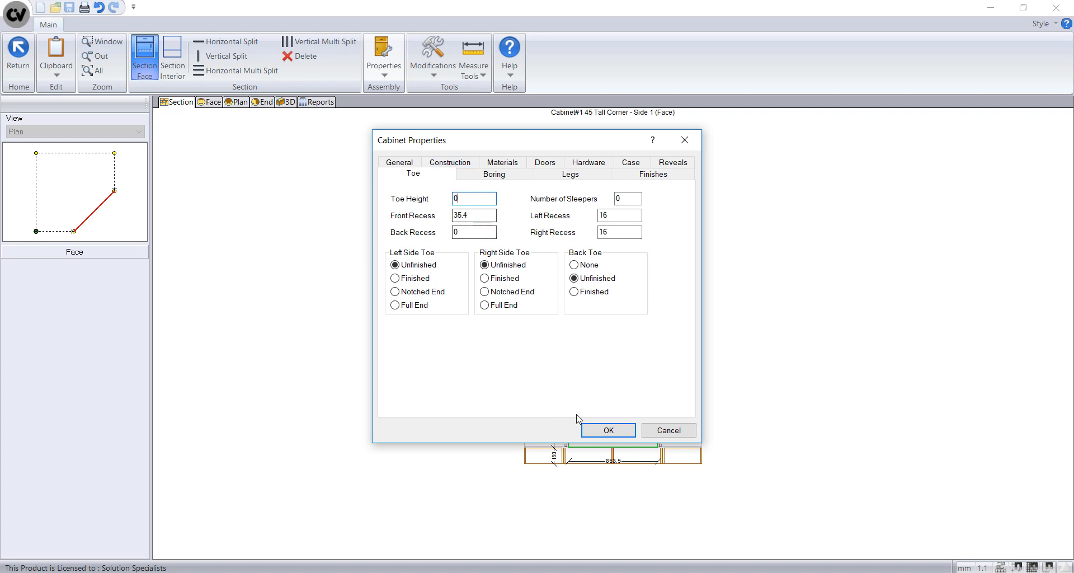
click(609, 430)
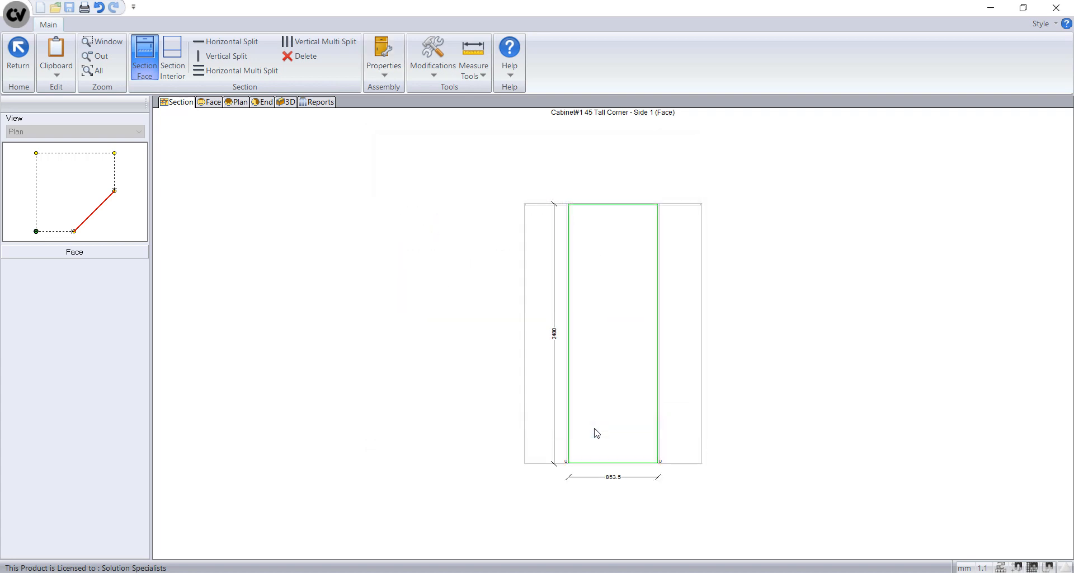
Step: Fit a Pair Door to the cabinet's open face and split the interior horizontally into two openings
click(618, 415)
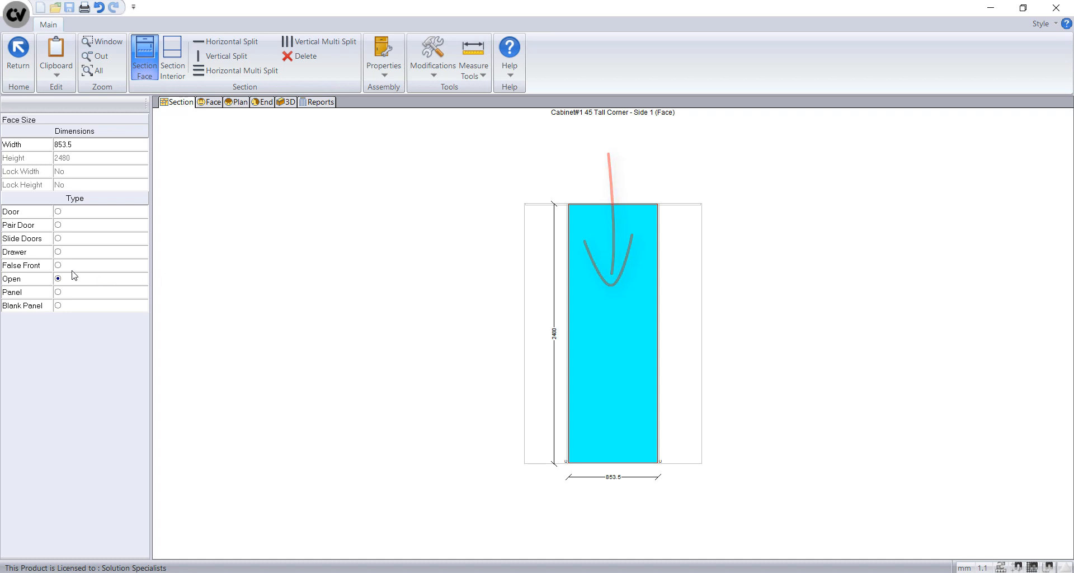
click(58, 225)
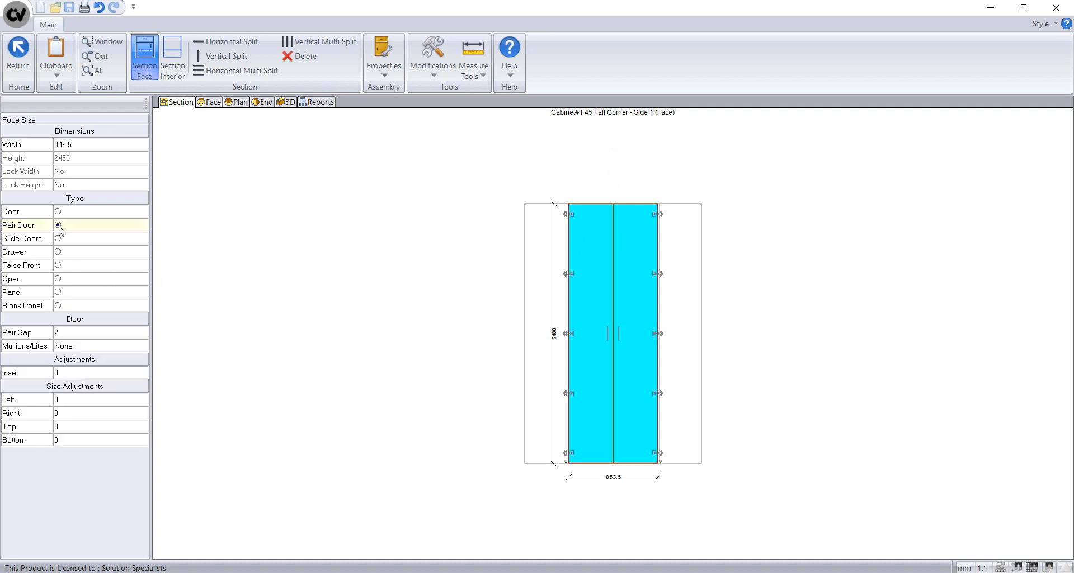
click(173, 66)
click(586, 270)
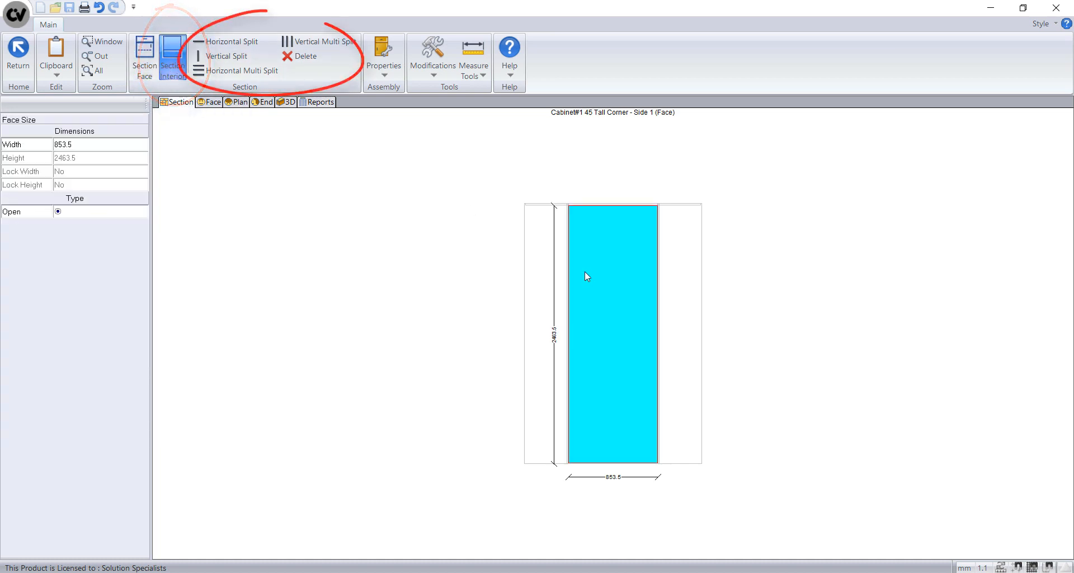
click(223, 56)
click(634, 352)
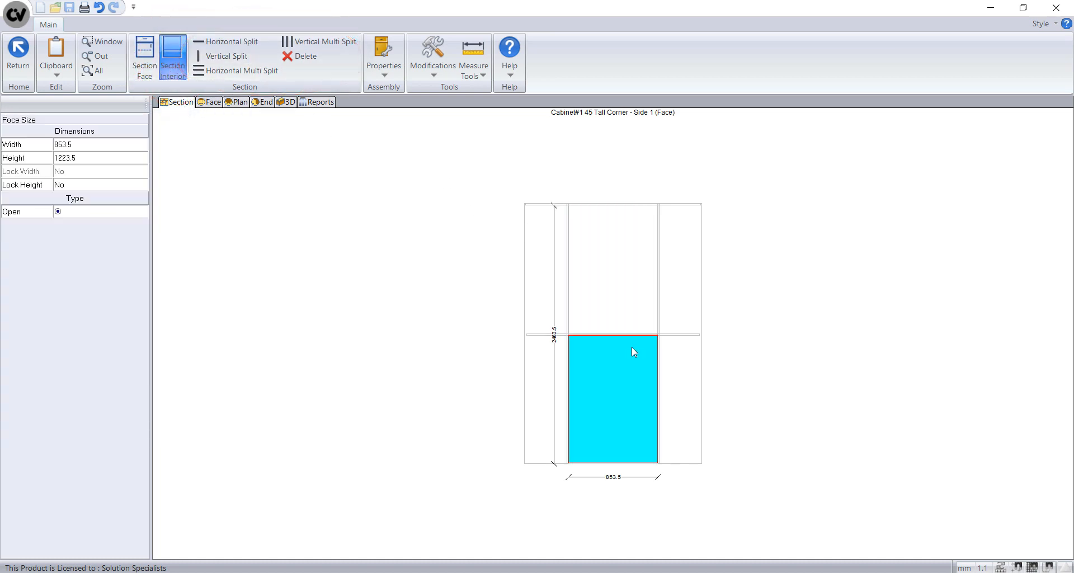
Step: Set the lower interior opening's height to 1050 mm
click(113, 157)
key(BackSpace)
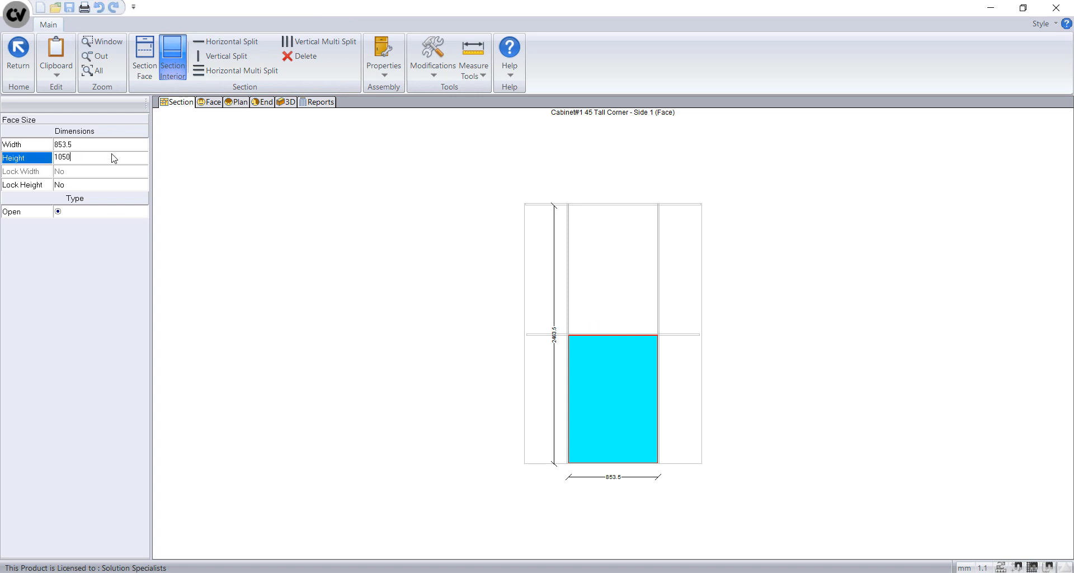
key(Return)
Step: Split the upper interior opening into 4 equal openings separated by adjustable shelves
click(637, 319)
click(235, 70)
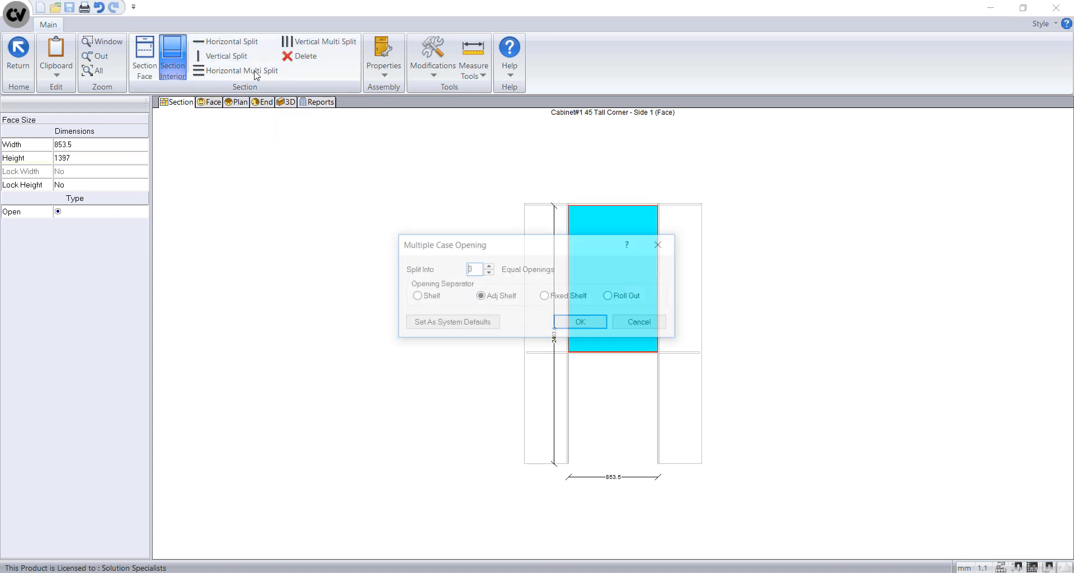
click(488, 266)
click(579, 326)
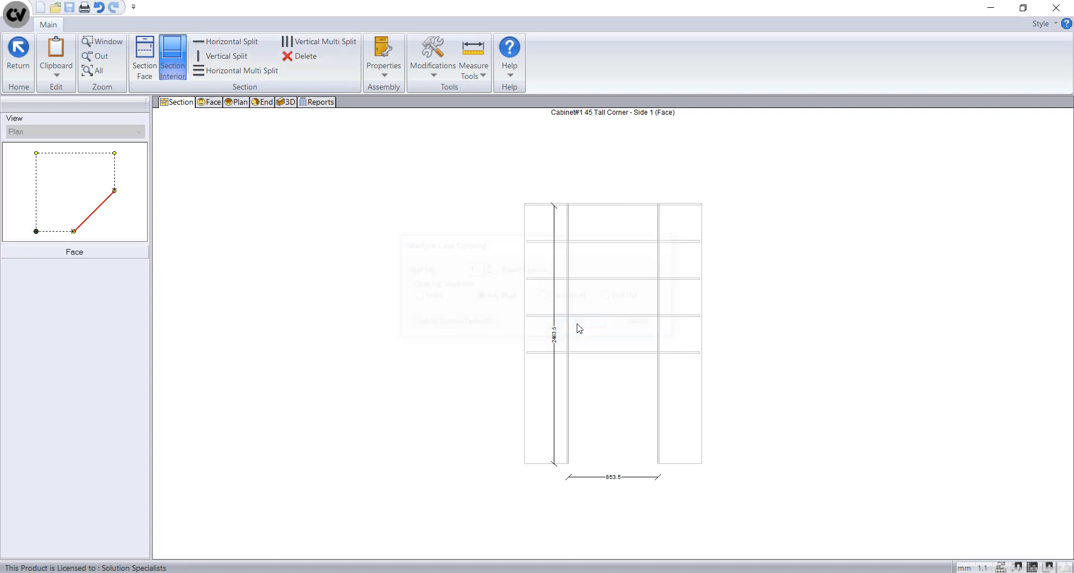
Step: Split the 1050 mm lower interior opening horizontally and show the cabinet in 3D
click(601, 395)
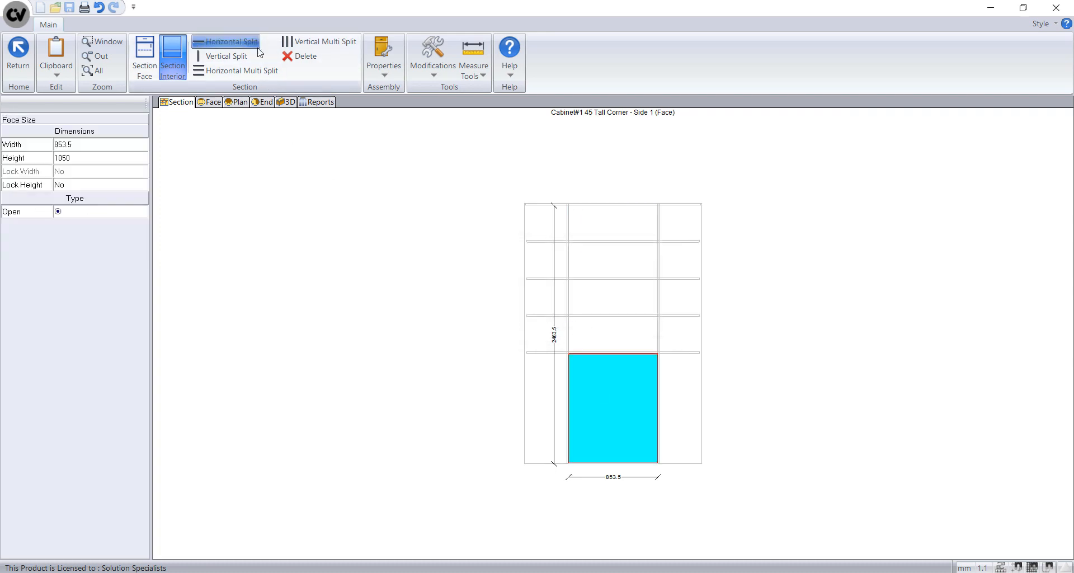
click(229, 41)
click(287, 102)
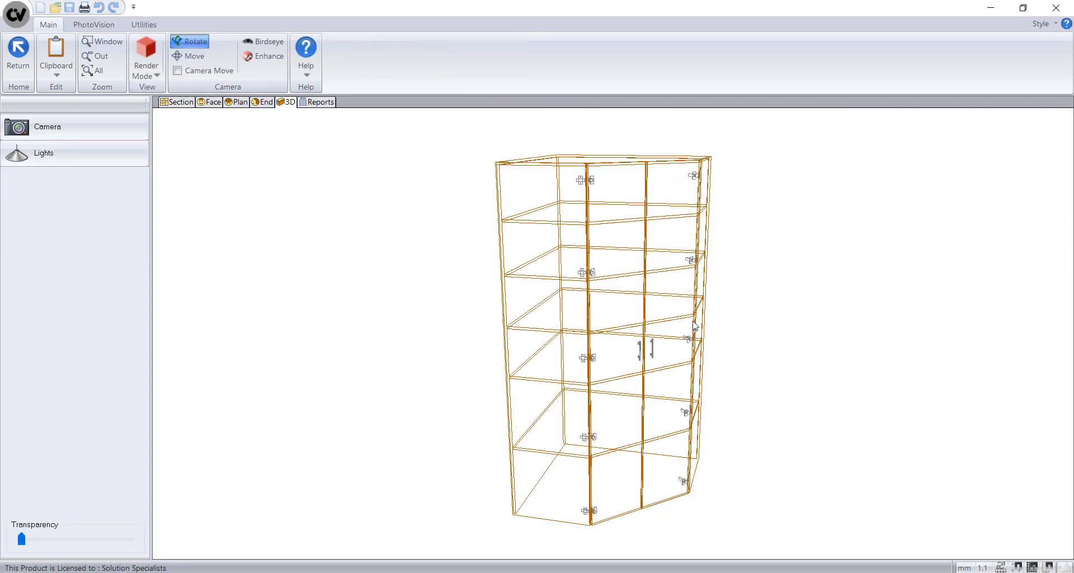
Step: Set the bottom size adjustment of the corner cabinet's pair door to -5 and return to the room
click(177, 101)
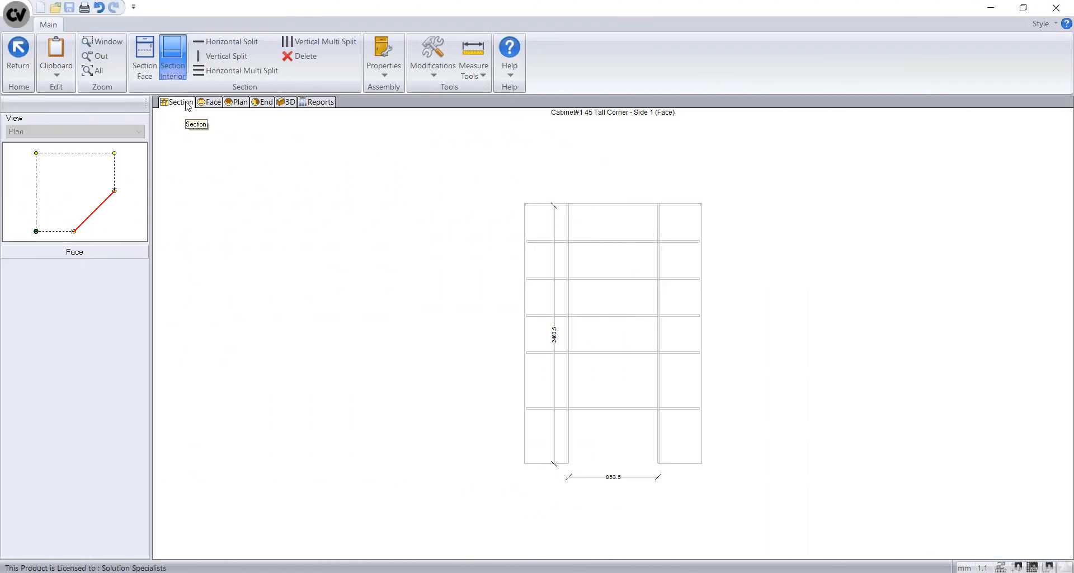
click(151, 75)
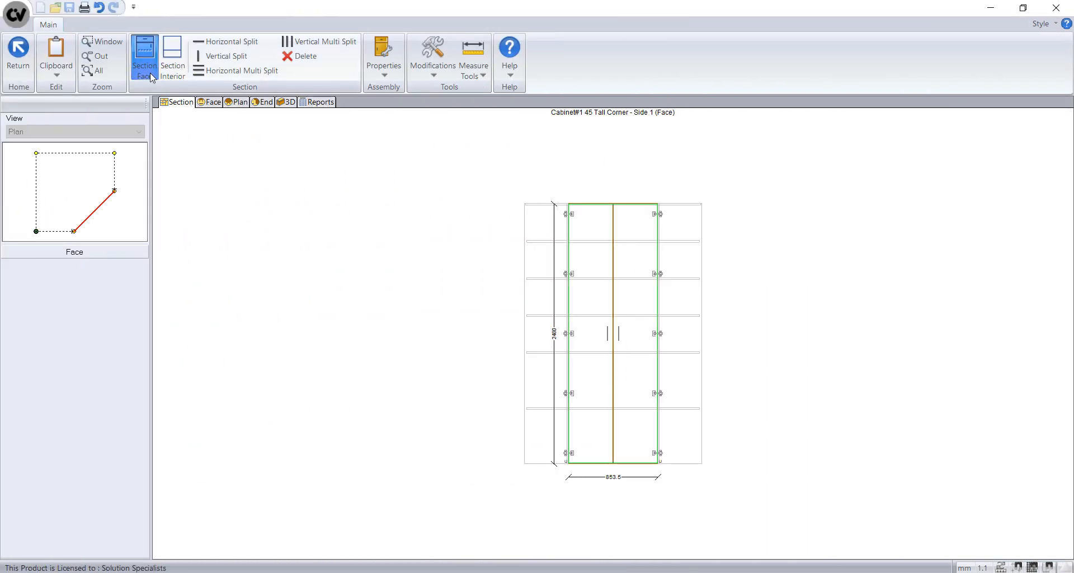
click(617, 300)
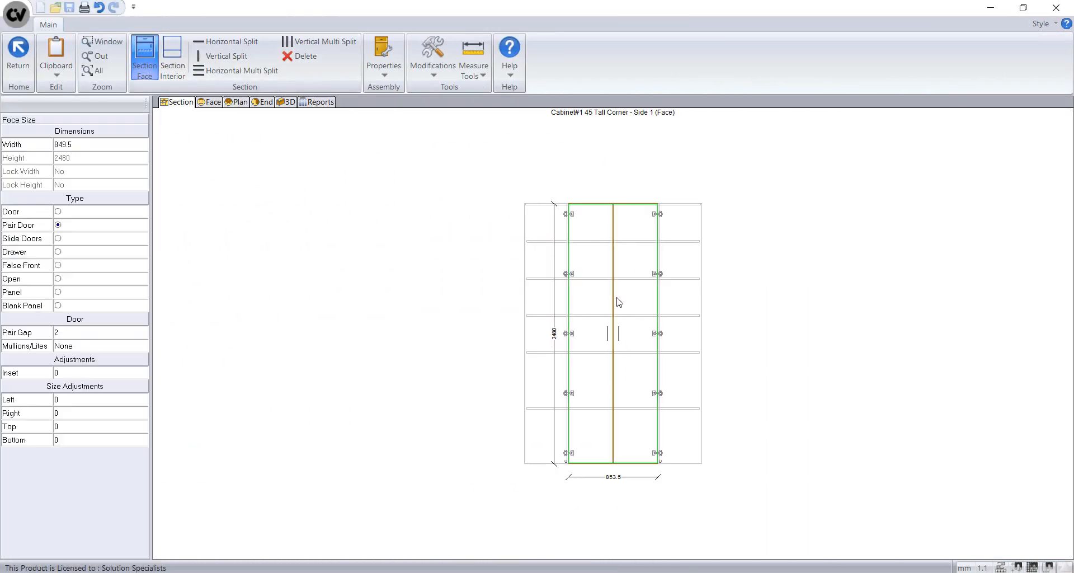
scroll(594, 465, up, 5)
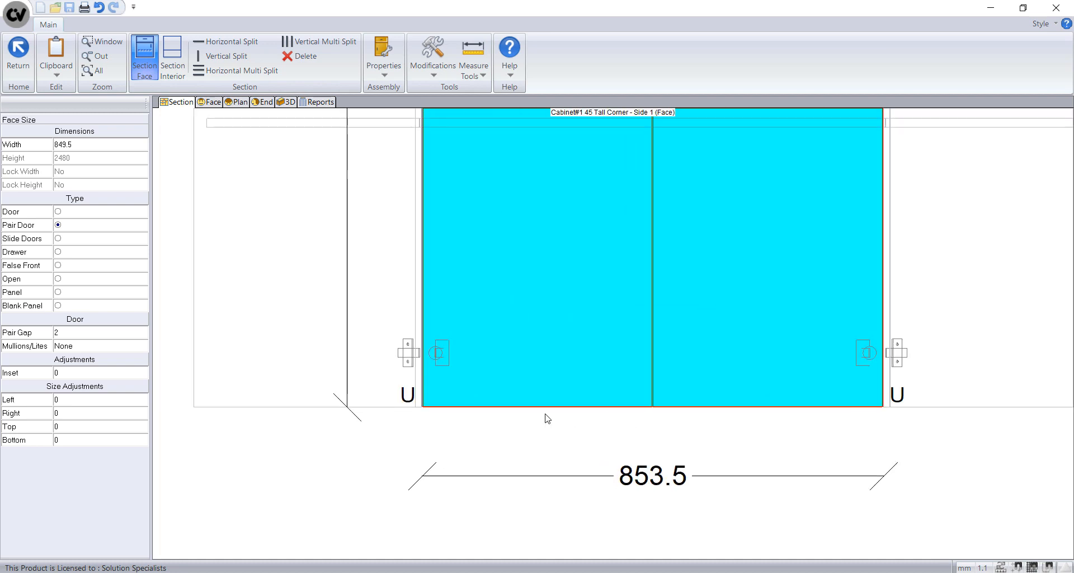
click(112, 441)
text(-5)
key(Return)
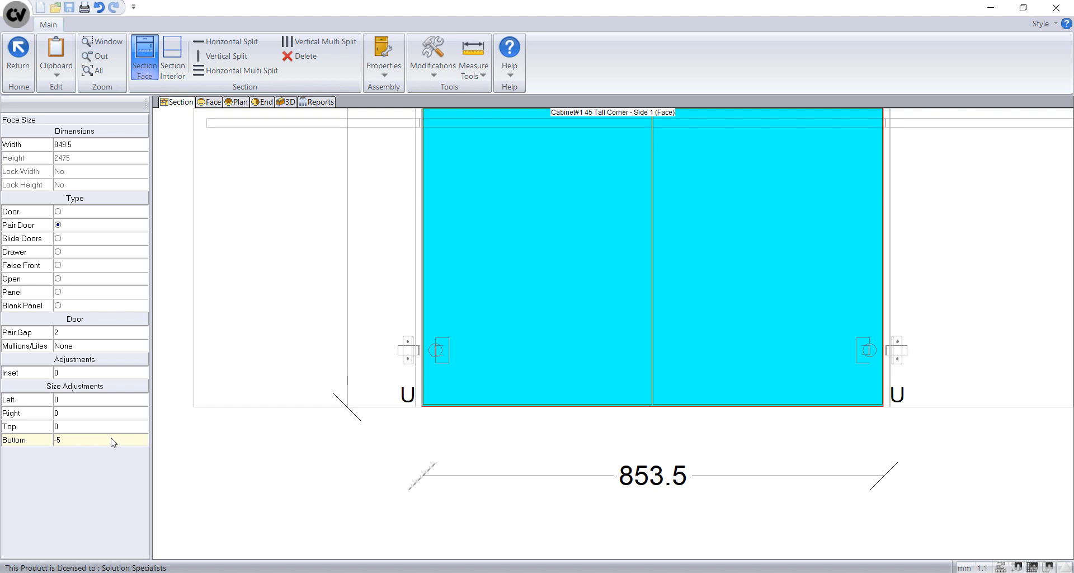
scroll(427, 518, down, 5)
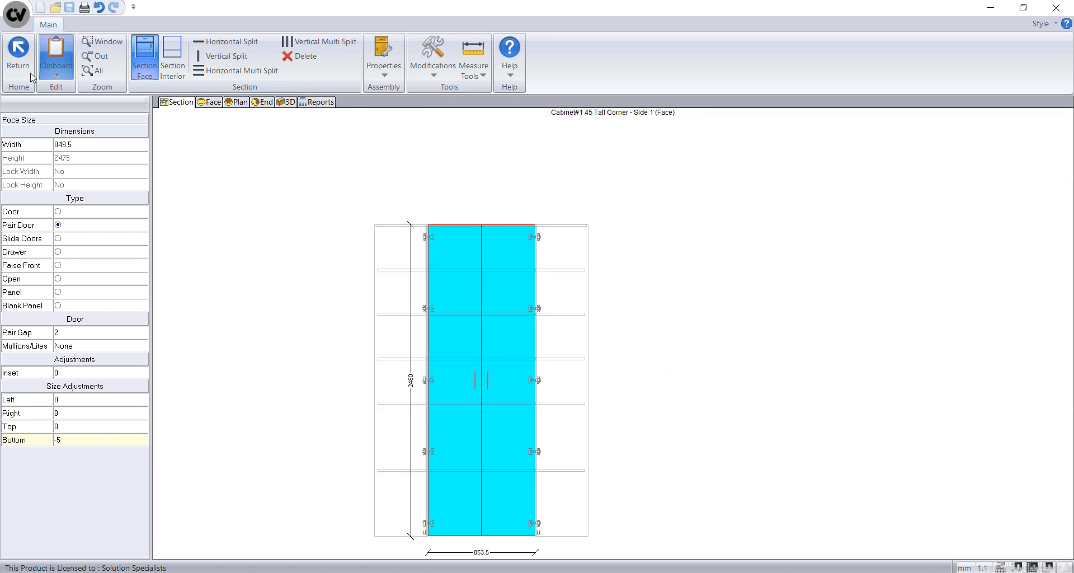
click(18, 56)
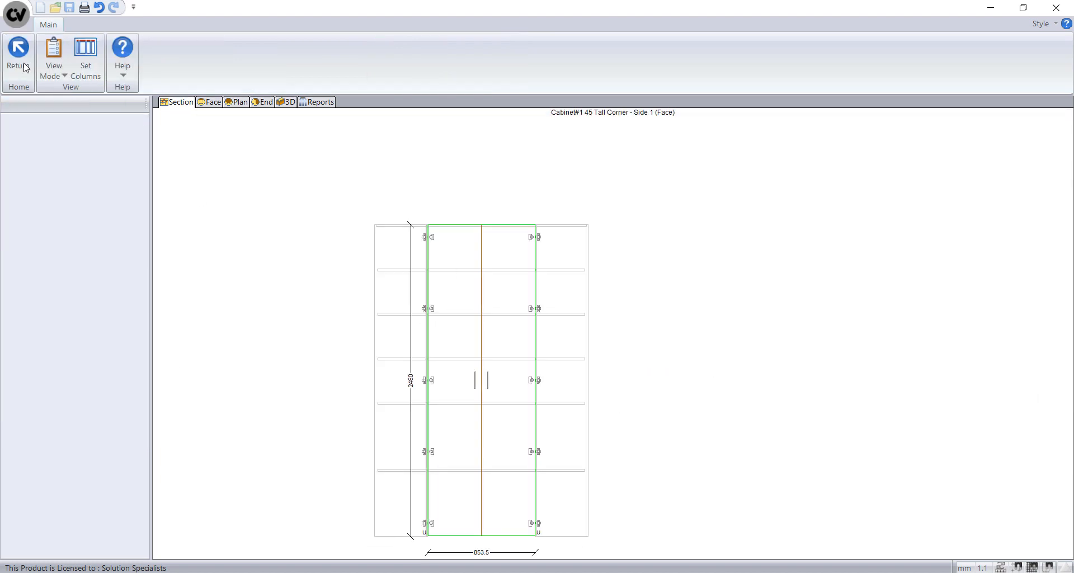
Step: Place a Tall Panel To Floor from the custom tall fillers and panels against each exposed side of the corner cabinet
click(536, 341)
middle_drag(491, 333, 433, 328)
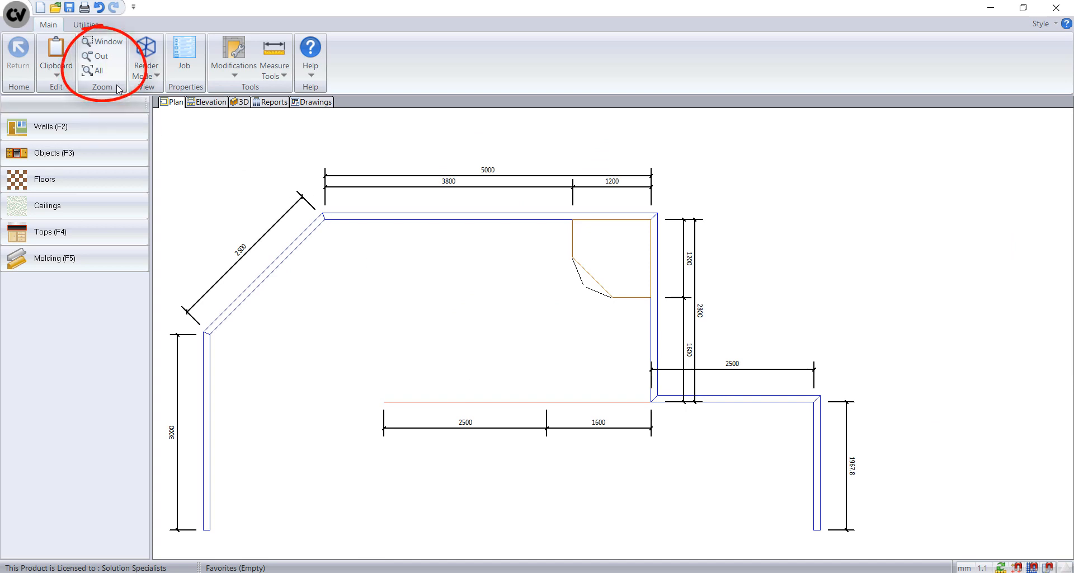
click(102, 74)
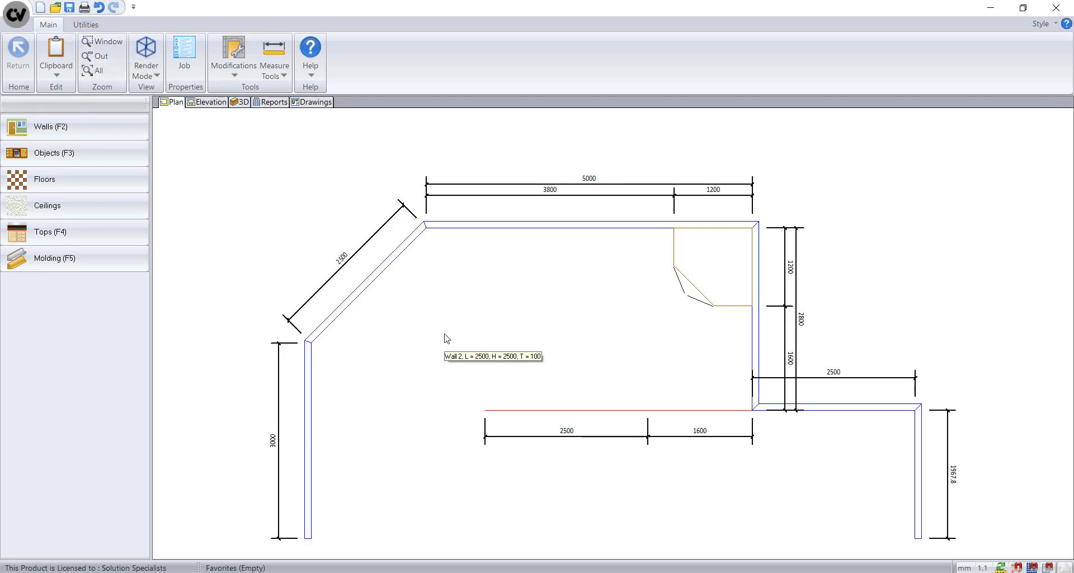
click(144, 162)
click(88, 141)
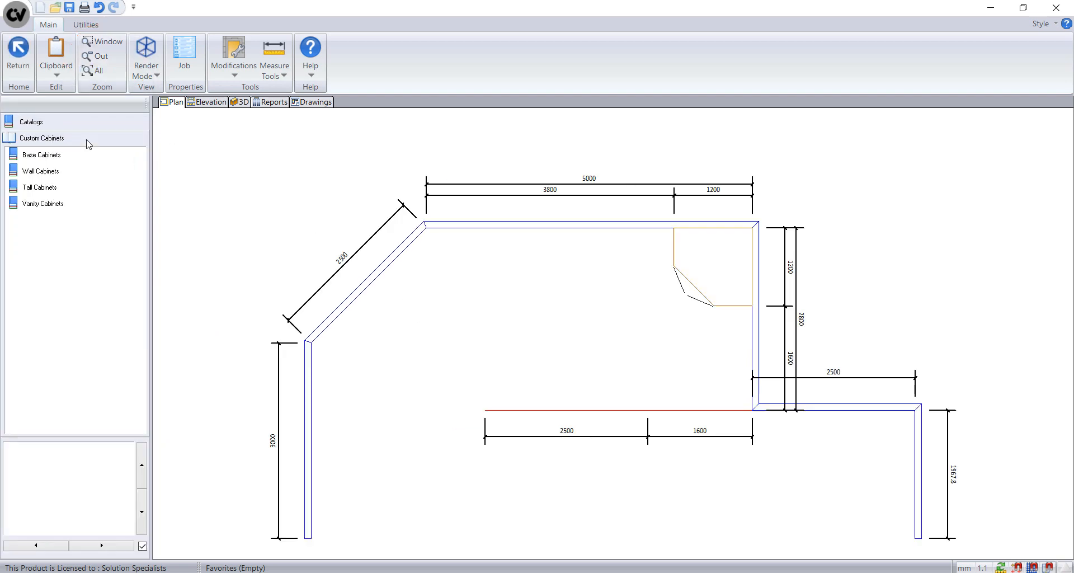
click(75, 191)
click(55, 200)
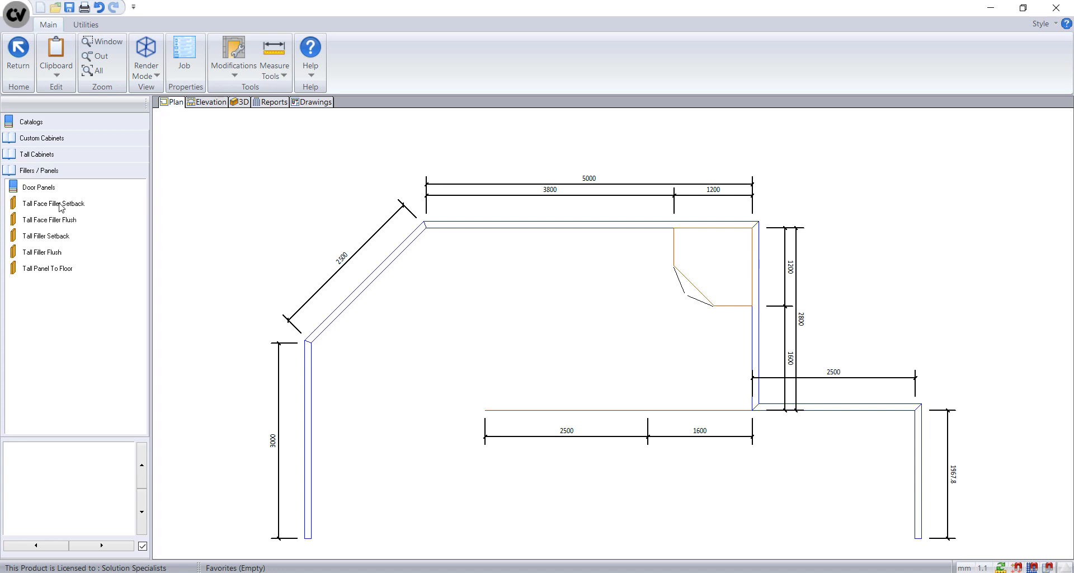
click(64, 272)
drag(63, 273, 673, 252)
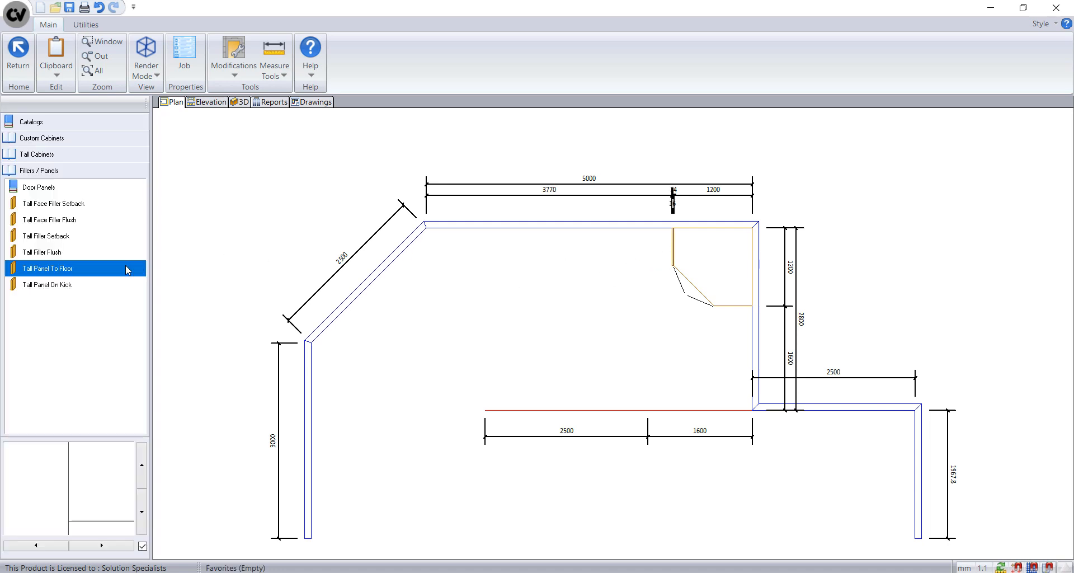
drag(126, 267, 718, 297)
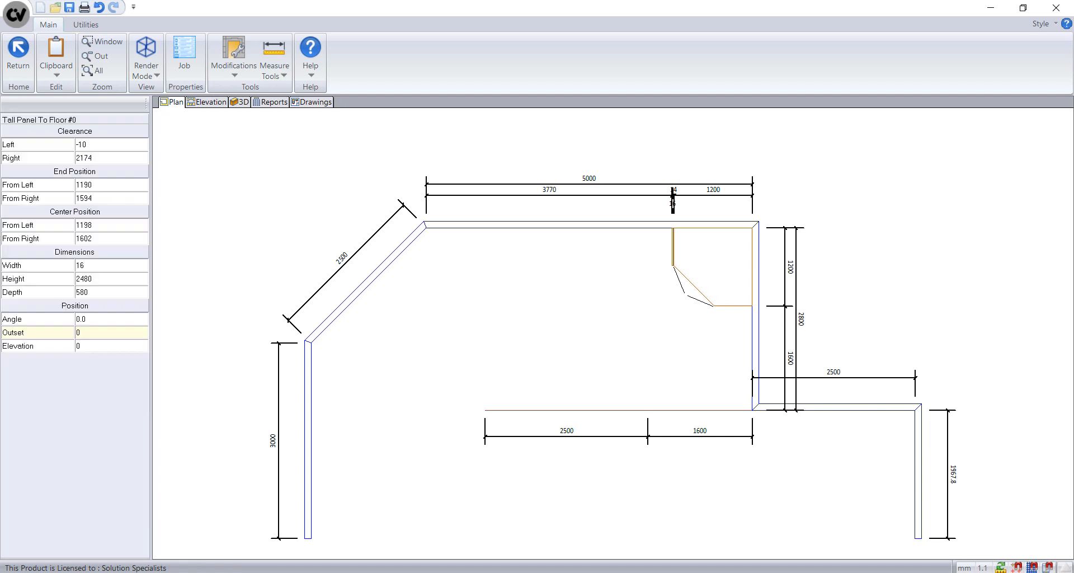
Step: Copy the 1200 mm offset tall panel further along the same wall, leaving a gap of about 884 mm
scroll(733, 307, up, 3)
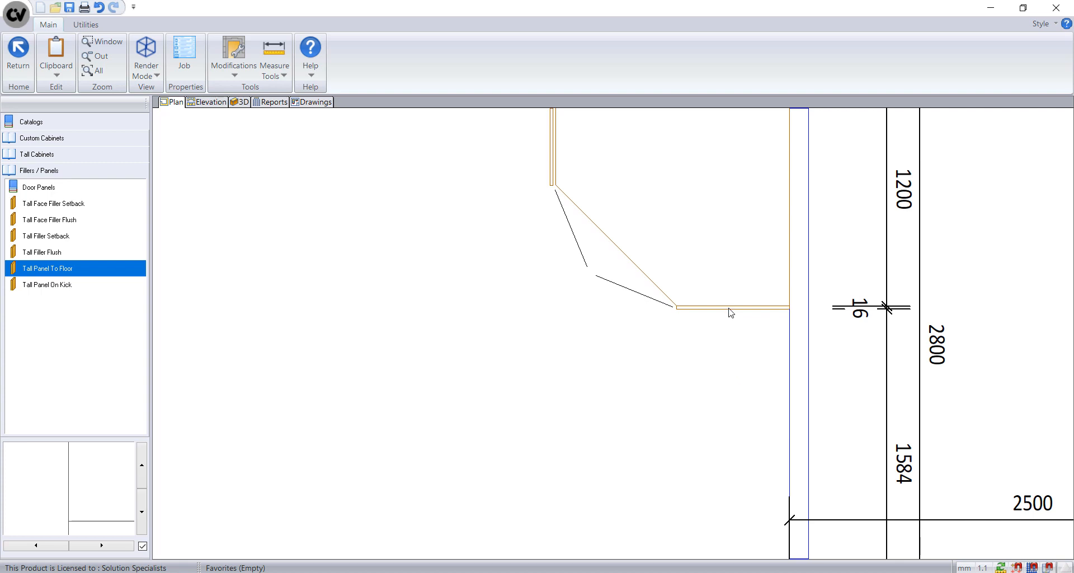
click(730, 310)
right_click(731, 309)
click(741, 314)
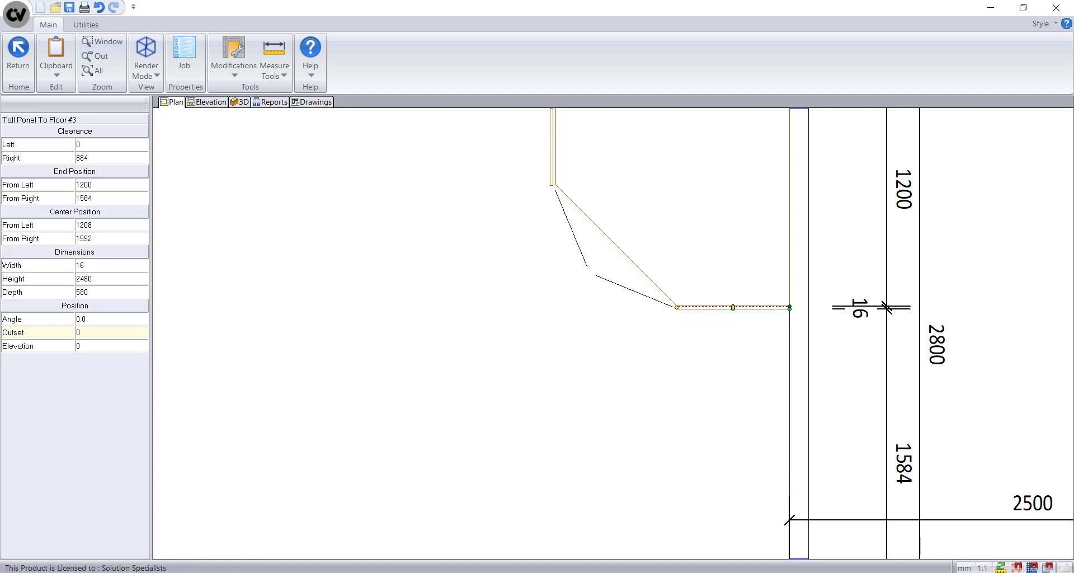
click(786, 483)
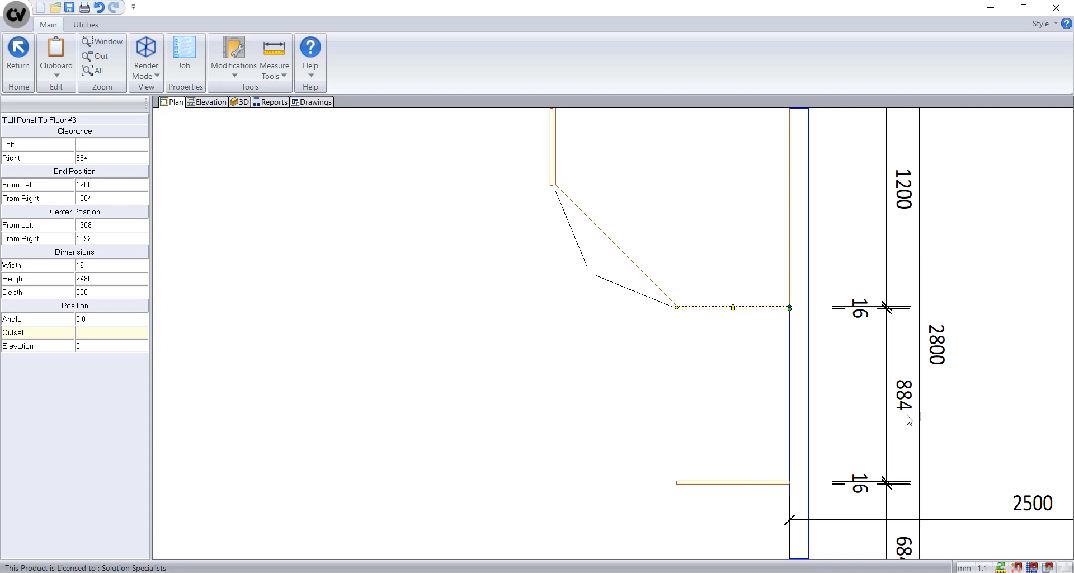
Step: Set the copied tall panel's left clearance to 1000 mm
click(786, 484)
click(115, 145)
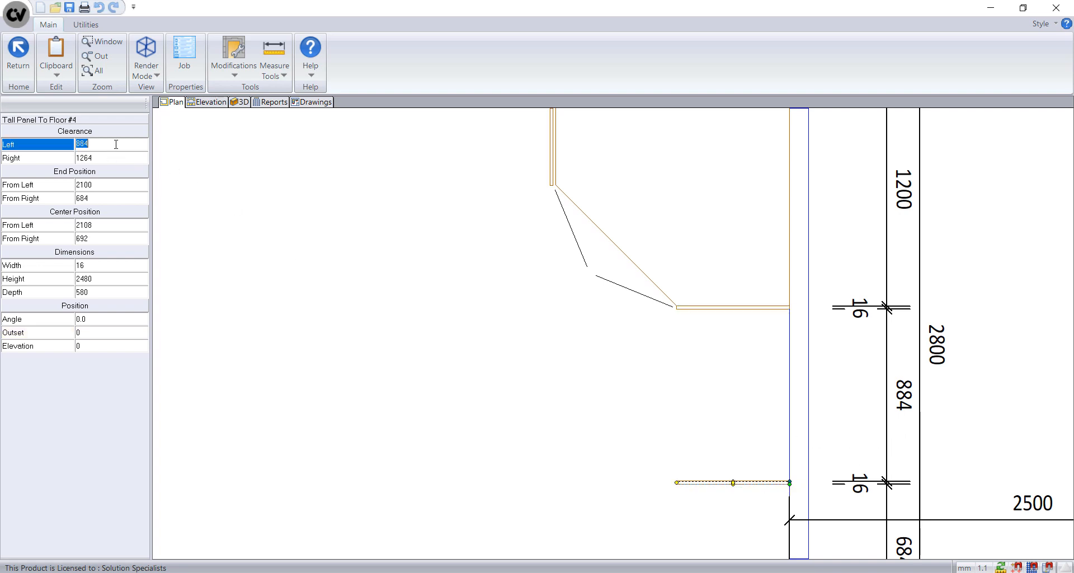
text(1000)
key(Return)
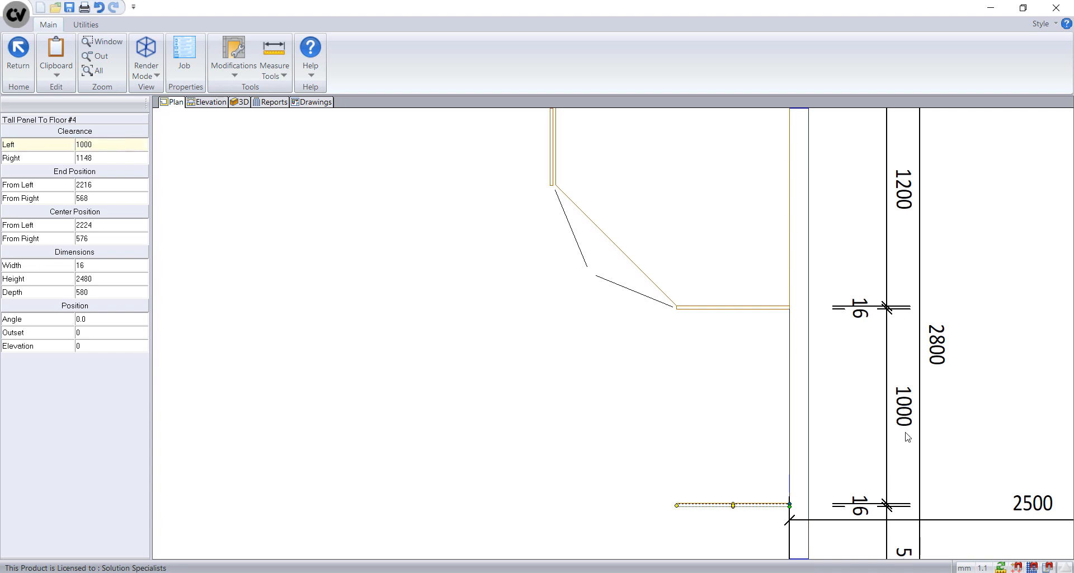
Step: In the Wall 4 front elevation, place a Std Upper Door 2 wall cabinet against the first tall panel, between the two panels
click(209, 102)
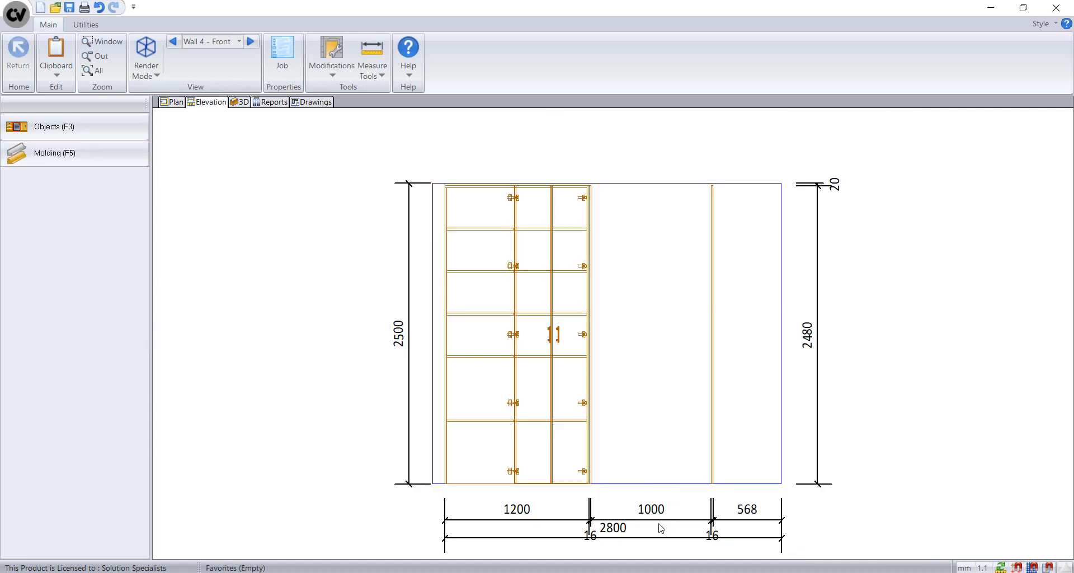
click(145, 132)
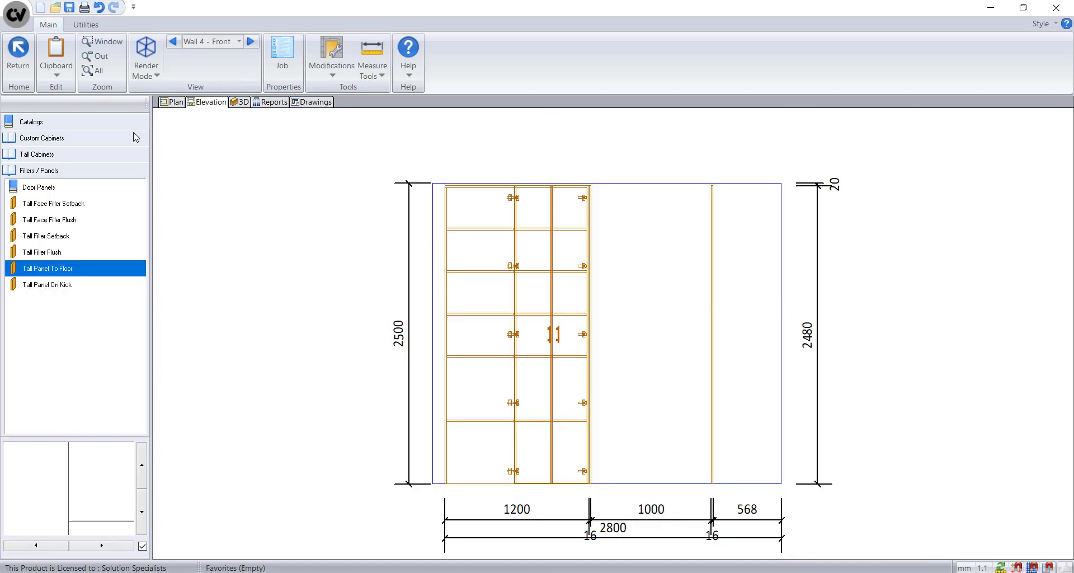
click(78, 138)
click(39, 171)
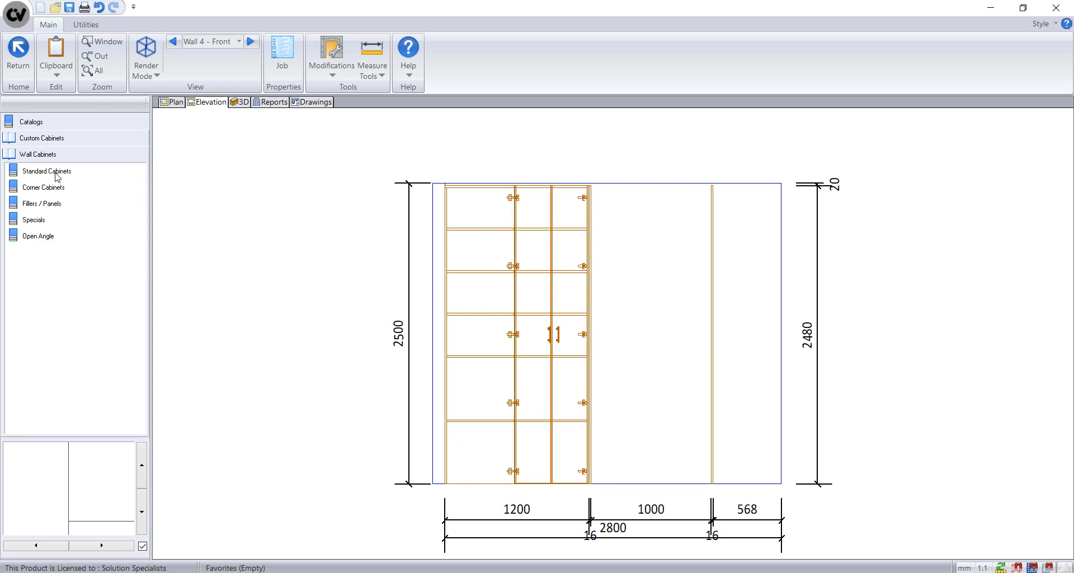
click(56, 173)
click(65, 205)
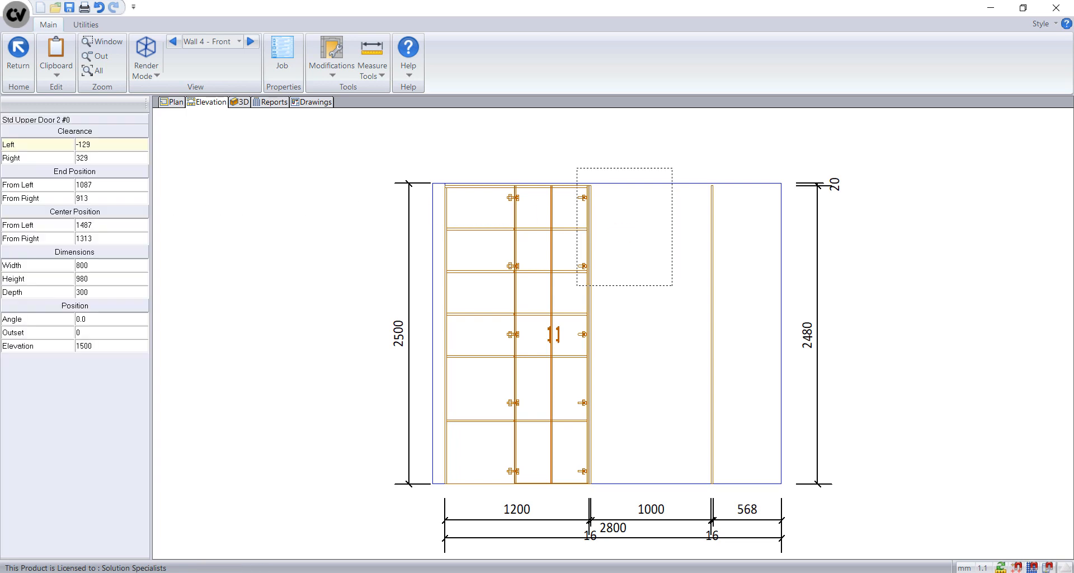
click(617, 219)
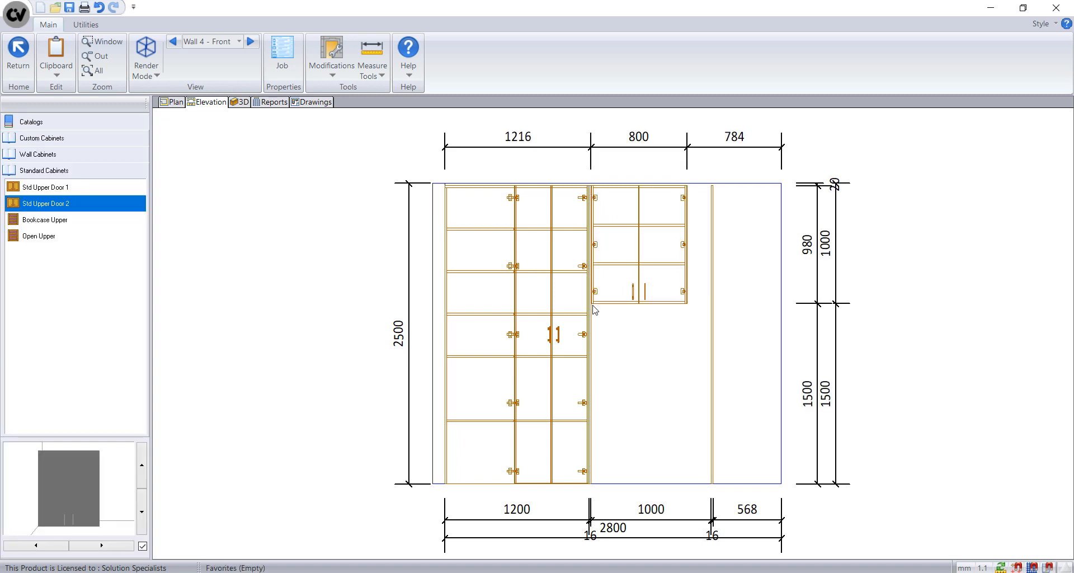
Step: Stretch the upper cabinet to 1000 mm wide to fill the gap between the panels and set its height to 680 mm
click(626, 271)
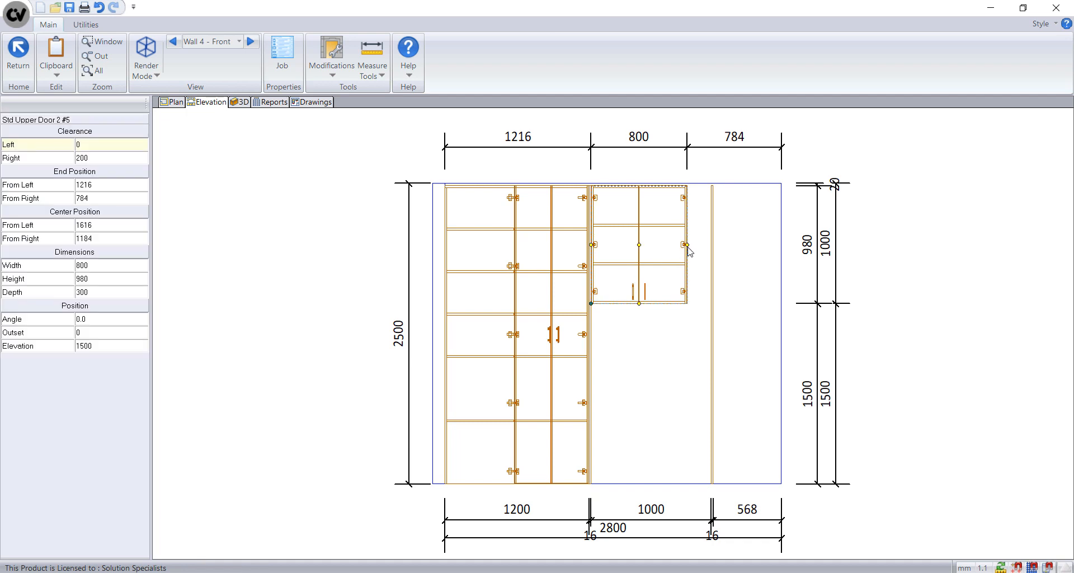
drag(688, 247, 711, 247)
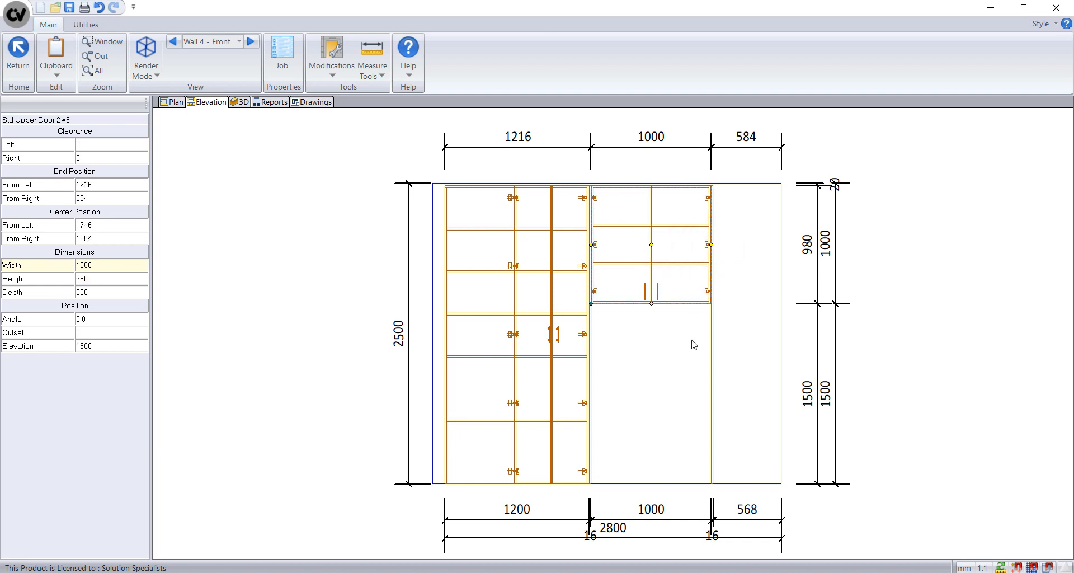
click(129, 278)
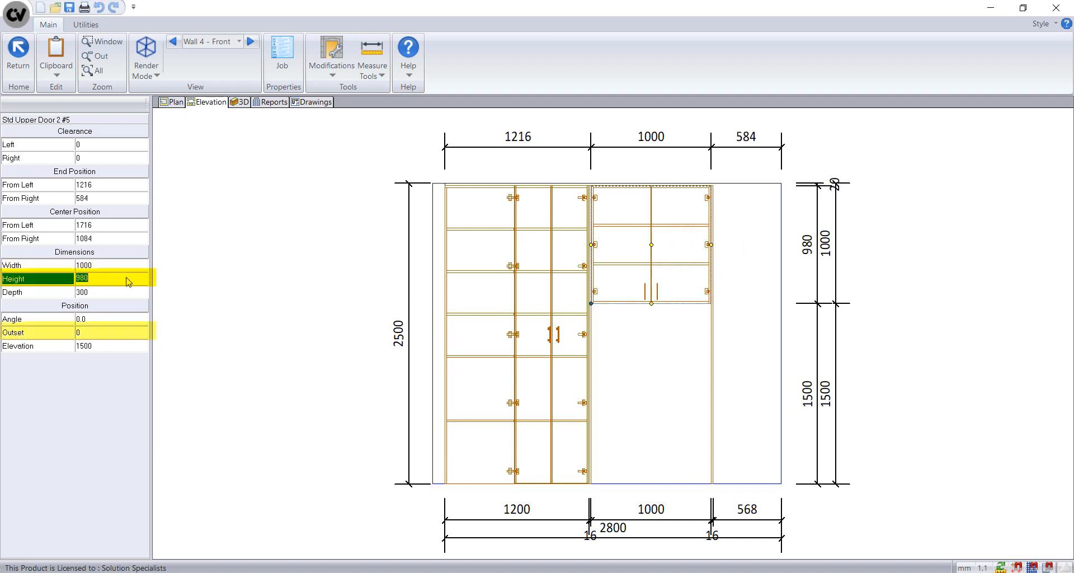
text(680)
key(Return)
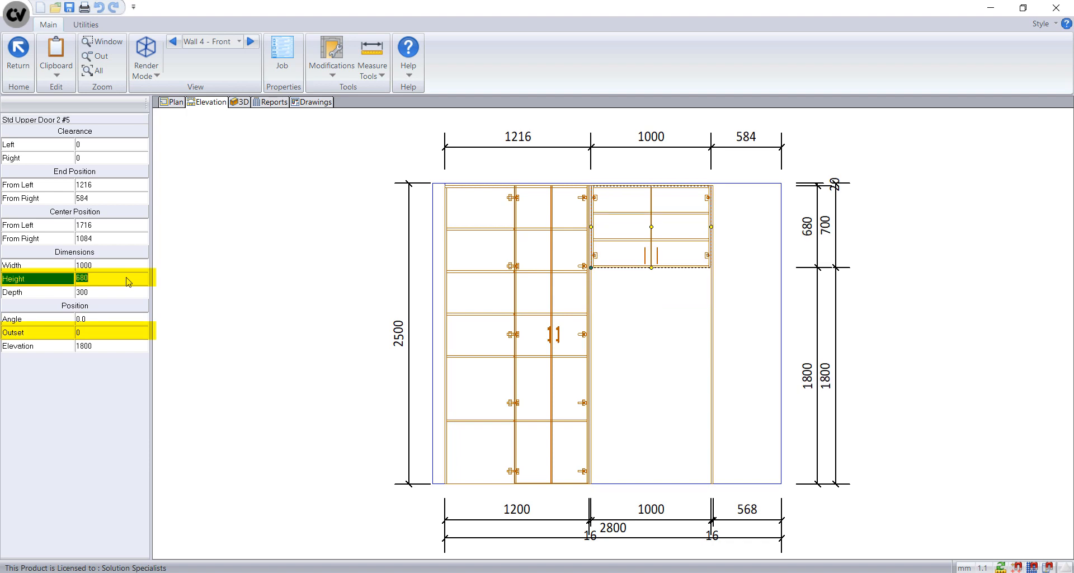
Step: Set the upper cabinet's outset from the wall to 280 mm
key(Tab)
key(Tab)
key(Tab)
text(280)
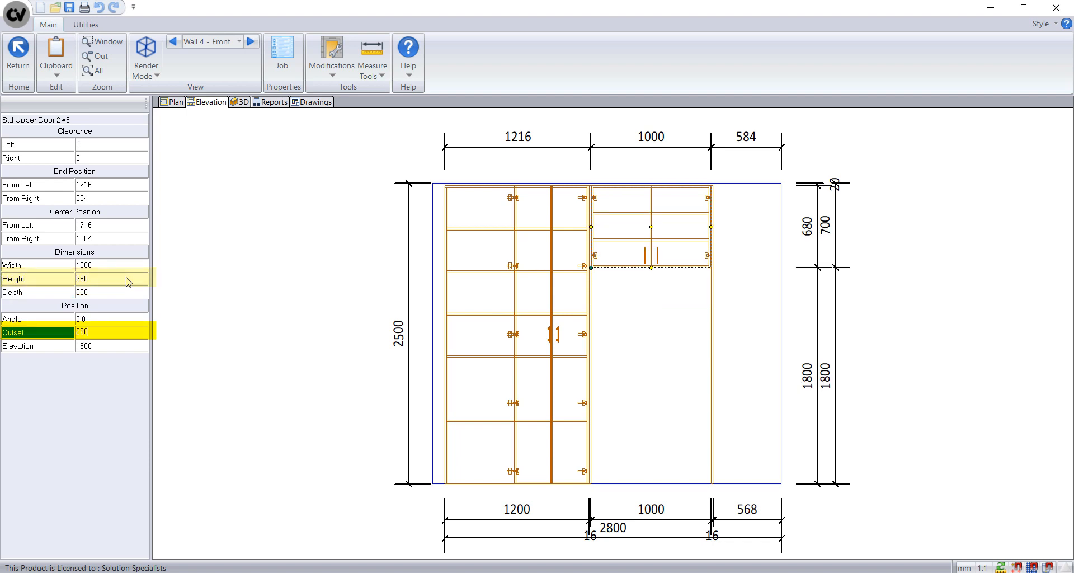
key(Return)
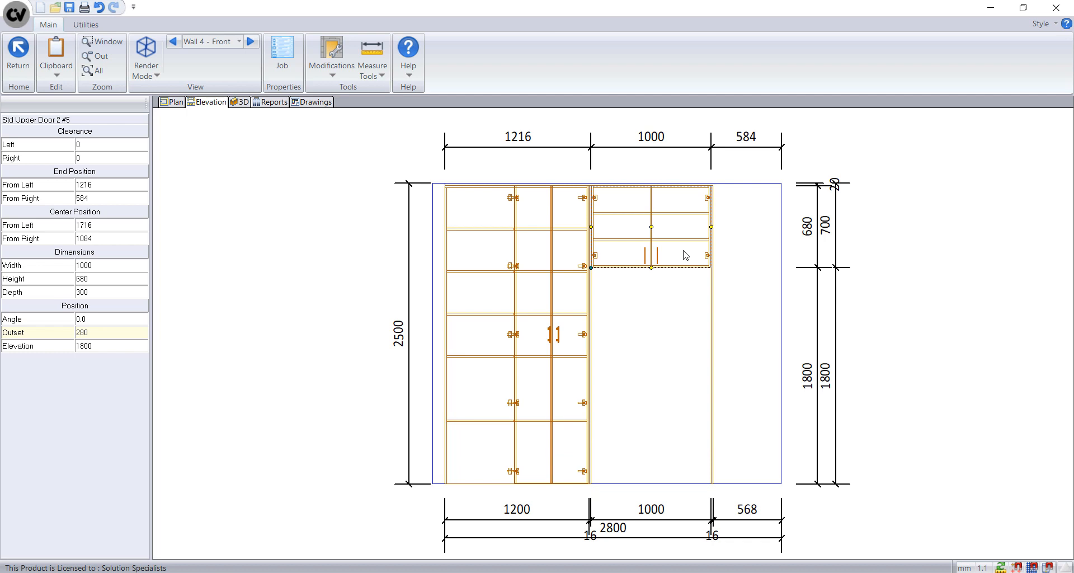
Step: Delete the shelves from the upper cabinet's interior section and show the whole room in 3D
double_click(686, 255)
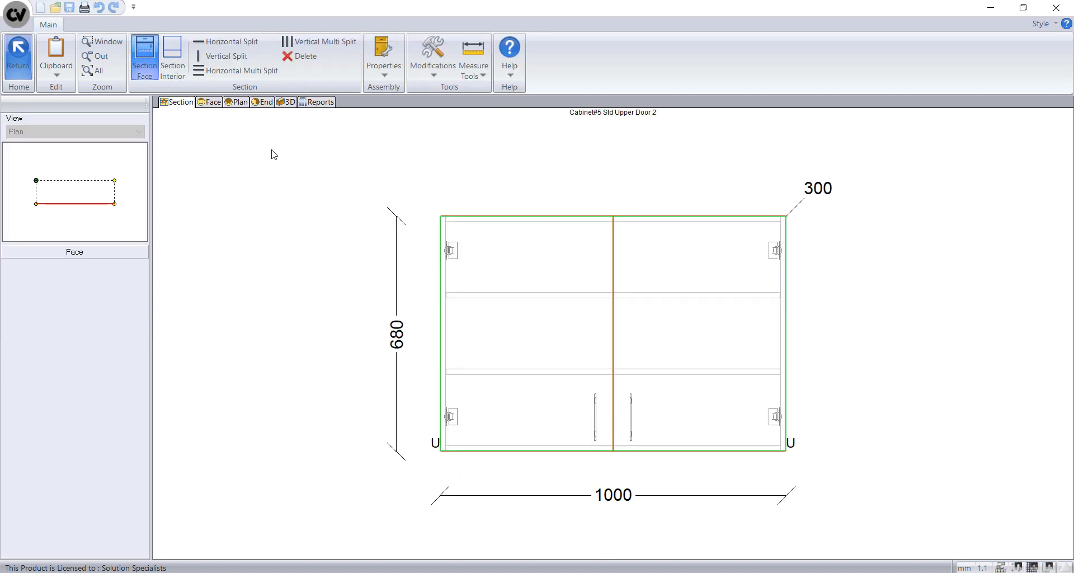
click(172, 56)
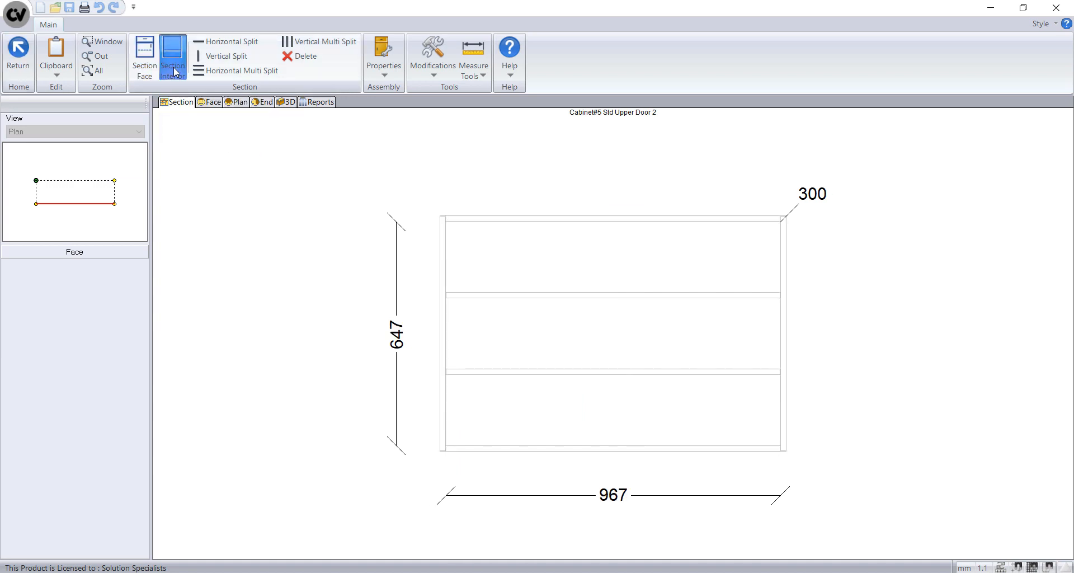
click(301, 56)
click(555, 327)
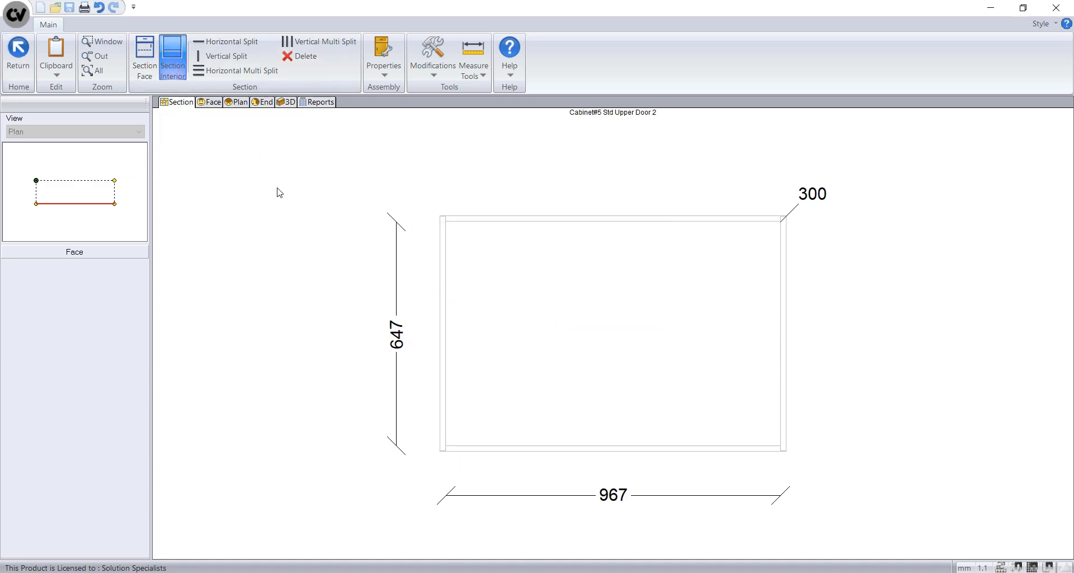
click(24, 70)
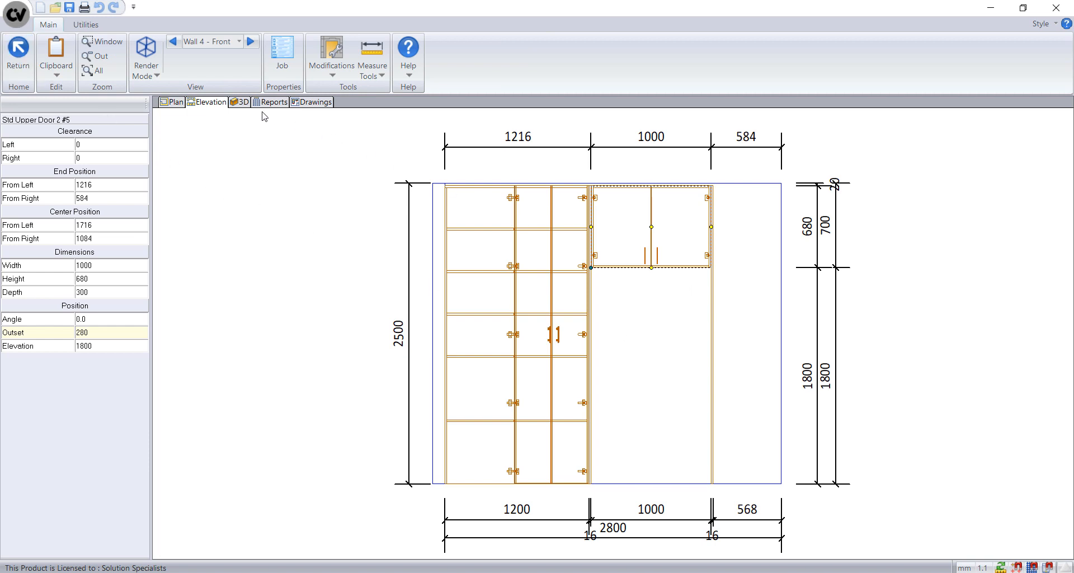
click(246, 103)
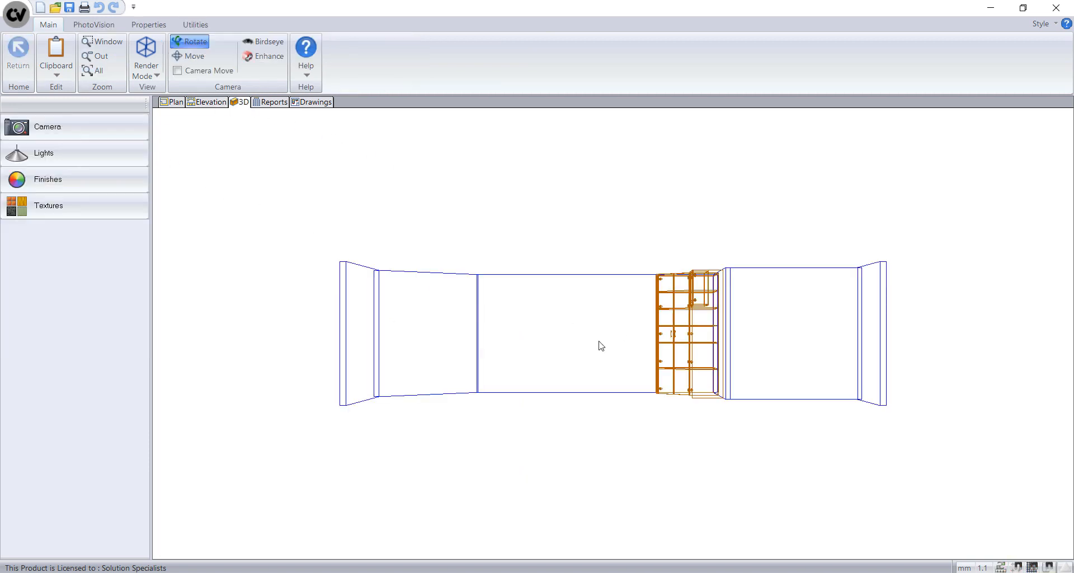
drag(601, 345, 777, 454)
scroll(734, 430, up, 5)
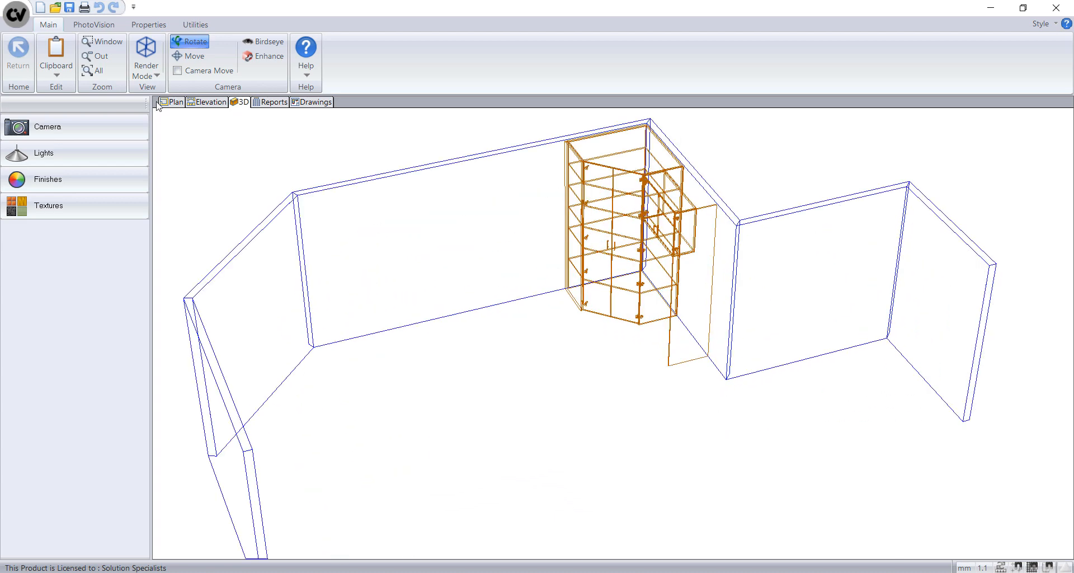
Step: Inspect the room in the shaded 3D render mode and switch back to wireframe
click(143, 77)
click(179, 124)
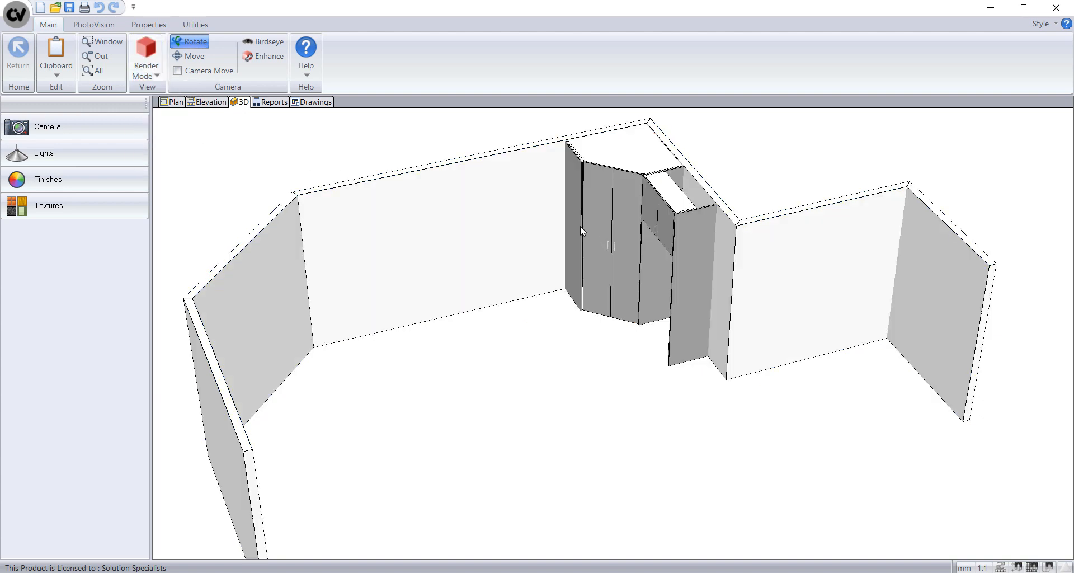
click(148, 69)
click(162, 96)
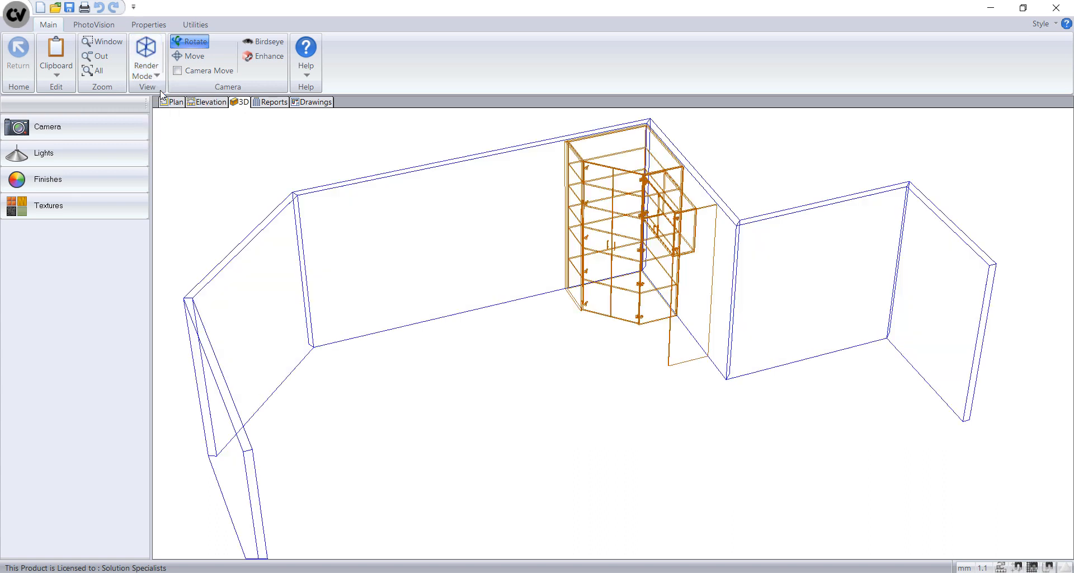
Step: In the Wall 3 front elevation, place a Drawer Bank 3 base cabinet just left of the tall corner cabinet's end panel
click(173, 102)
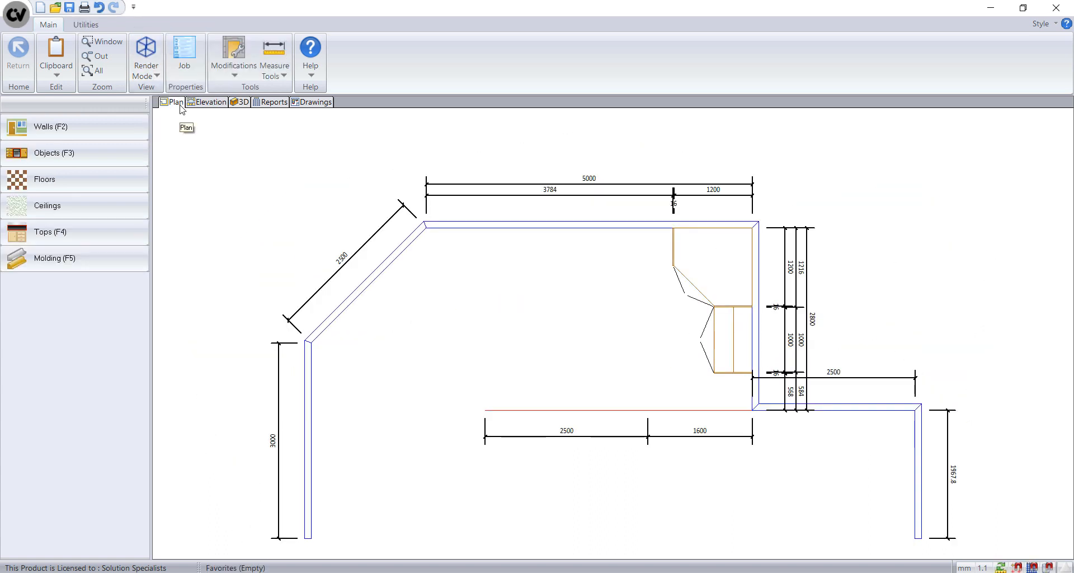
click(207, 102)
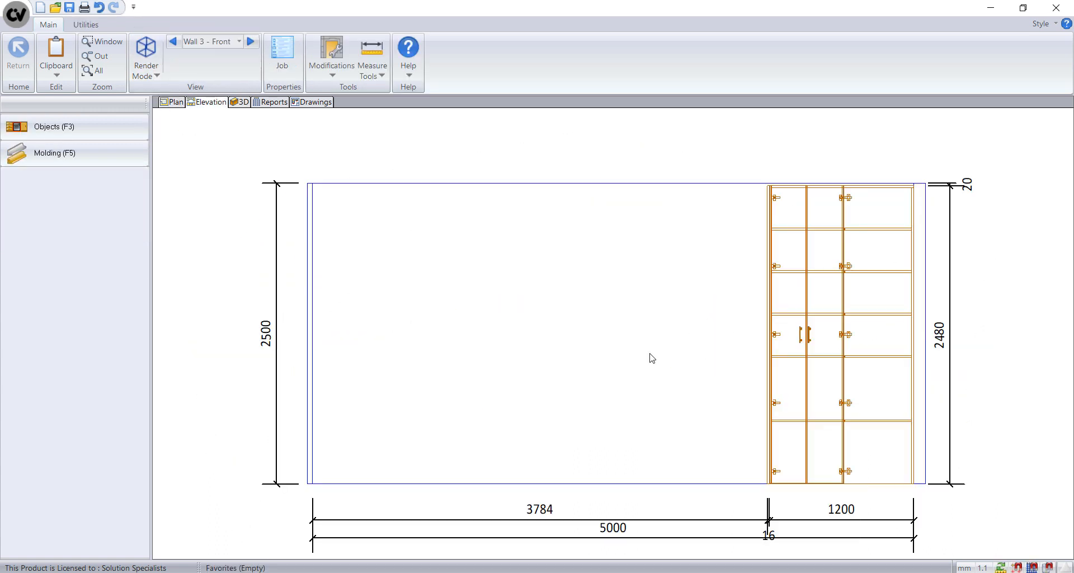
click(131, 136)
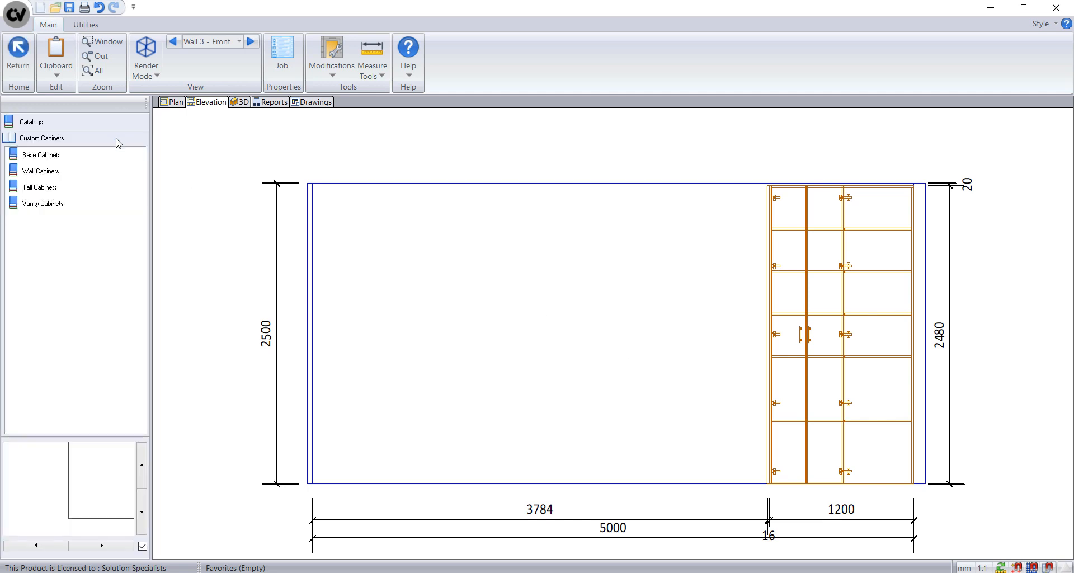
click(74, 158)
click(63, 202)
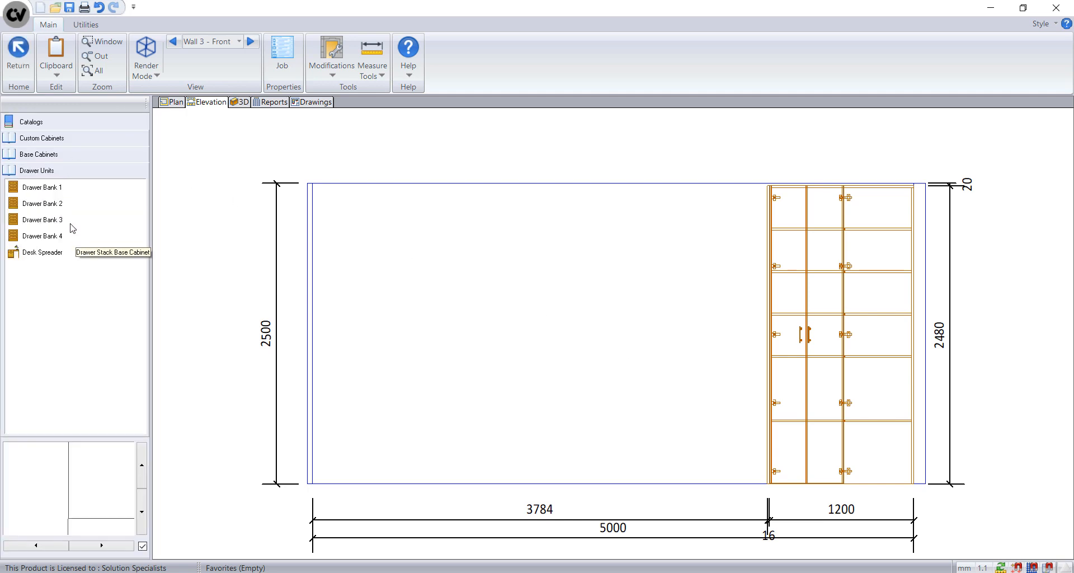
click(63, 221)
mouse_move(65, 226)
mouse_down()
mouse_move(690, 446)
mouse_move(699, 435)
mouse_move(687, 432)
mouse_up()
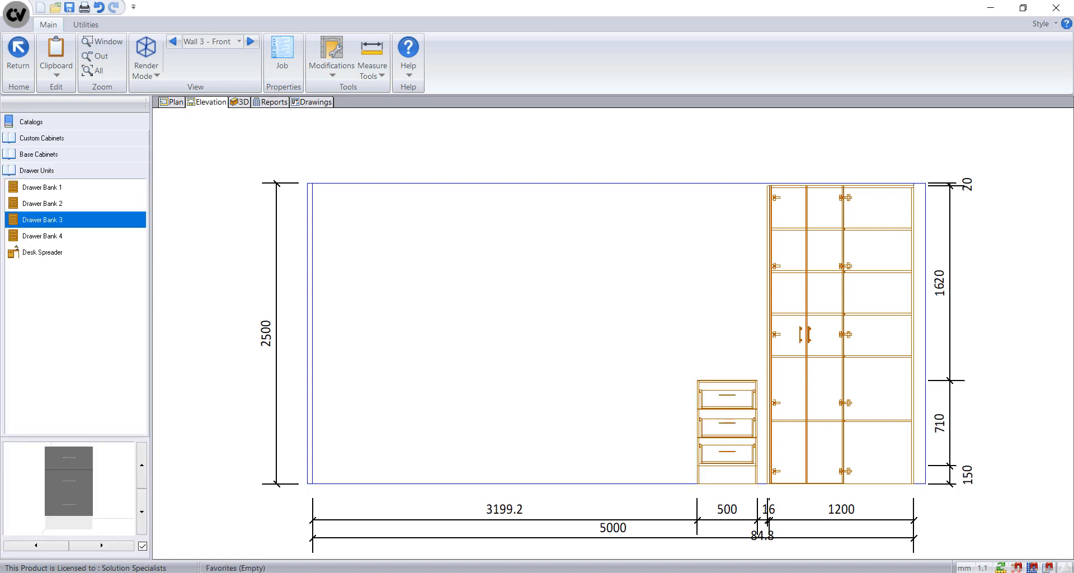
Step: Set the drawer bank's right clearance to 0 so it meets the tall panel, and its width to 600 mm
click(748, 465)
click(112, 157)
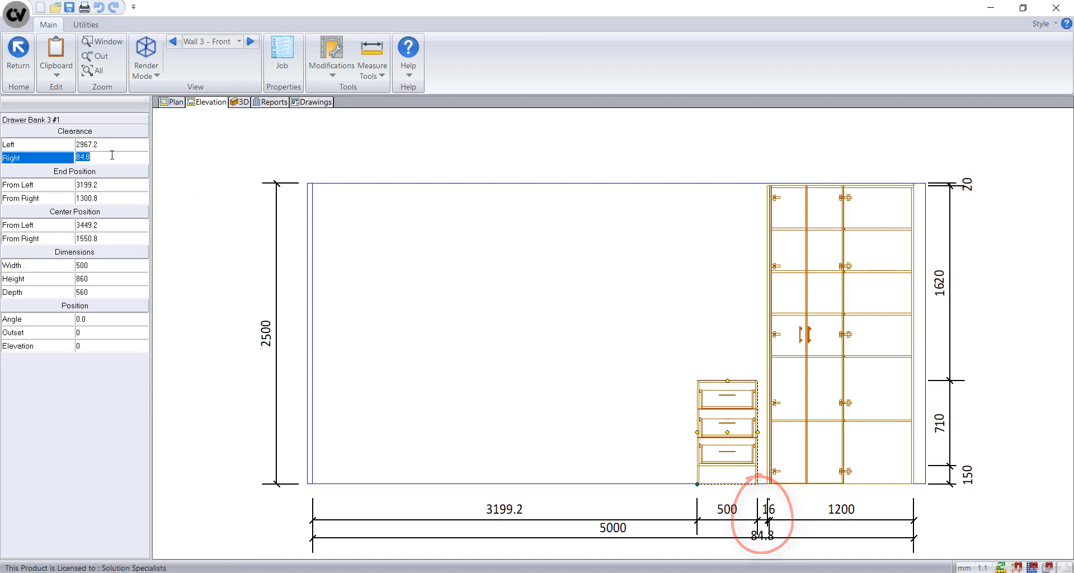
text(0)
key(Return)
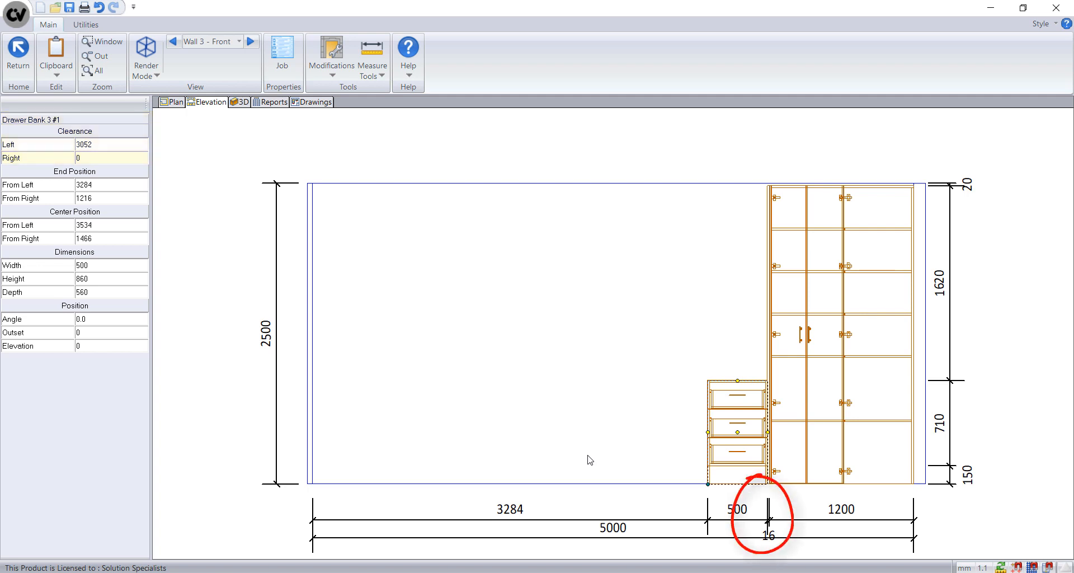
click(95, 268)
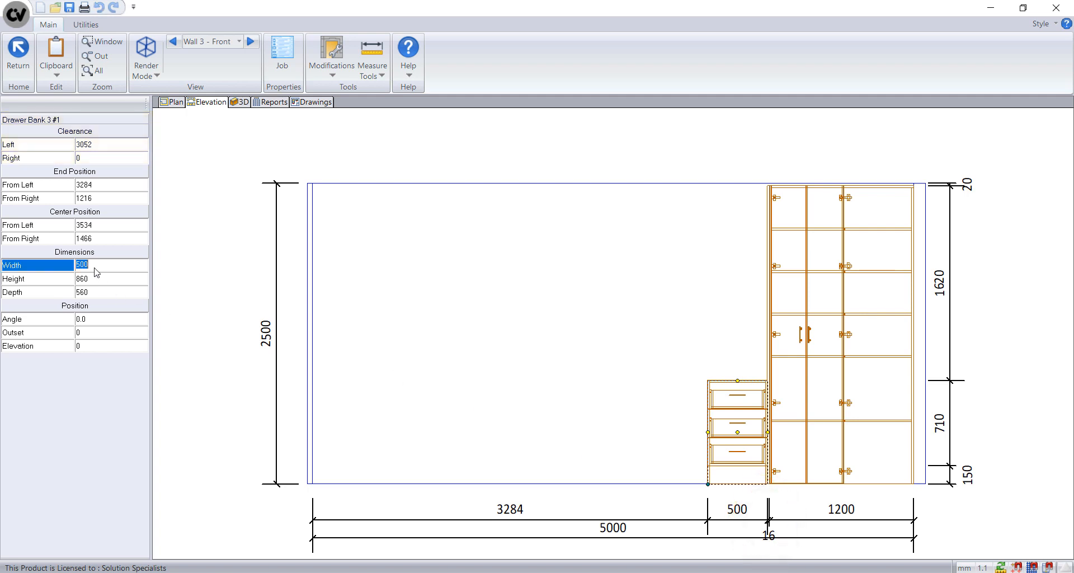
text(600)
key(Return)
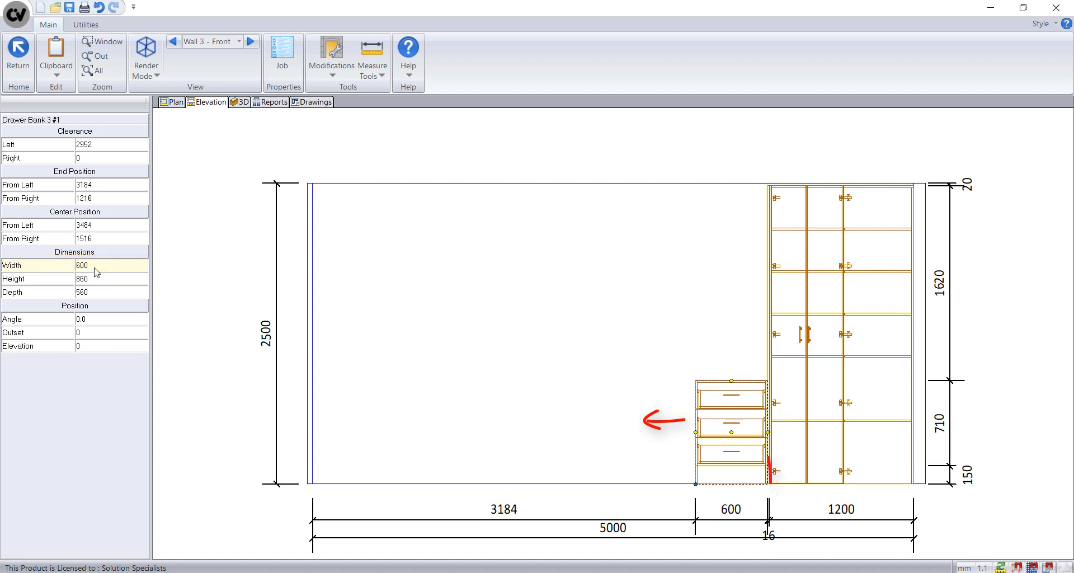
Step: Open the drawer bank's section view and turn off Equalize Height for its drawer faces
double_click(728, 436)
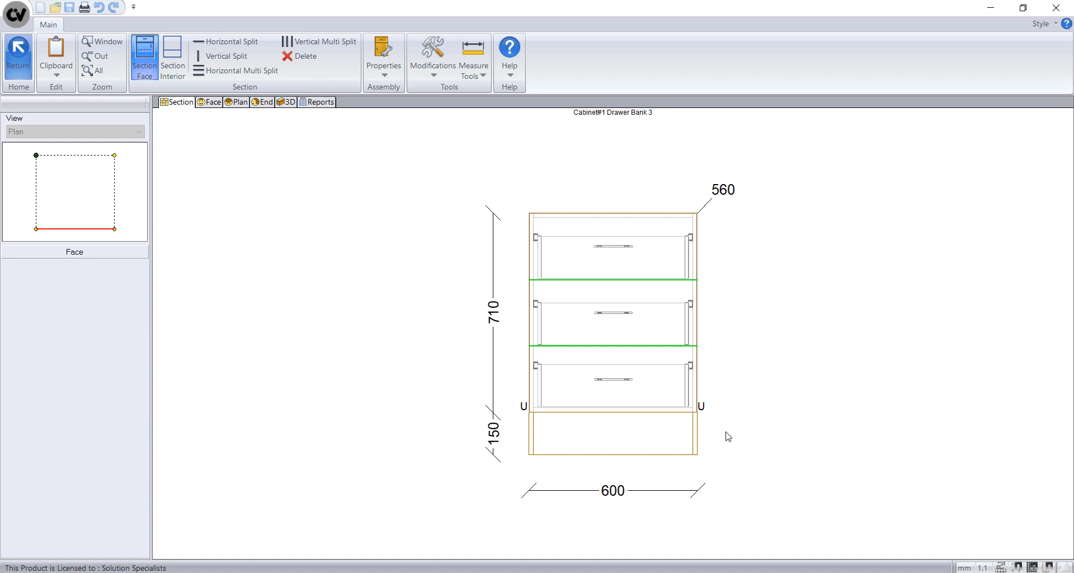
click(652, 266)
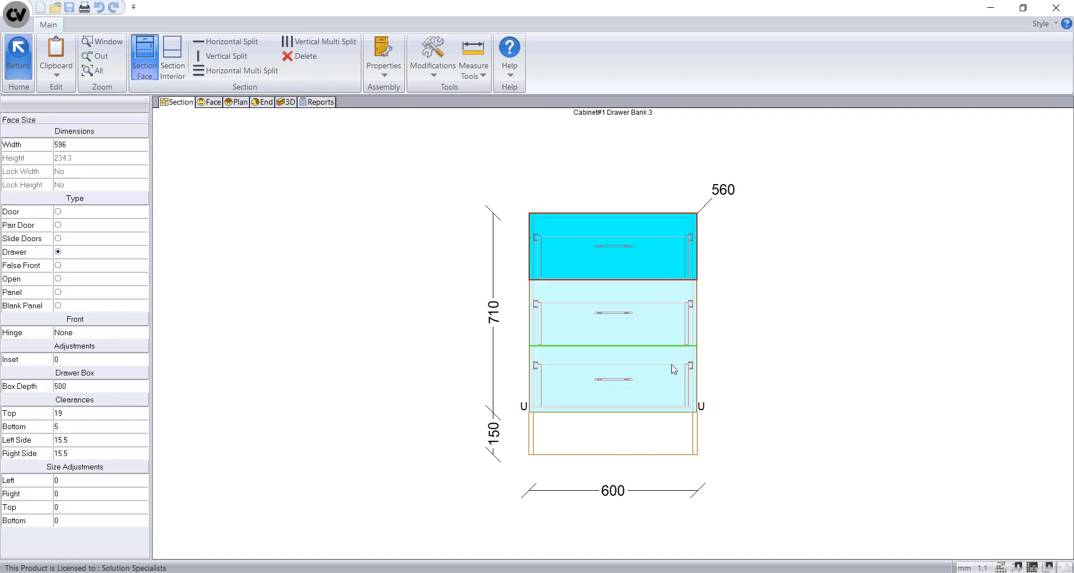
right_click(682, 260)
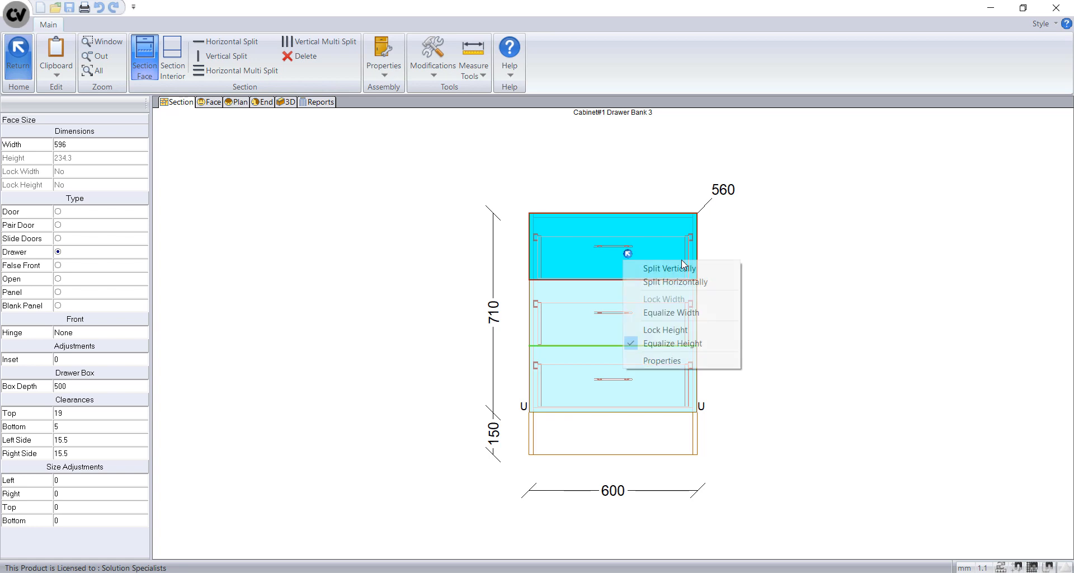
click(715, 350)
click(679, 328)
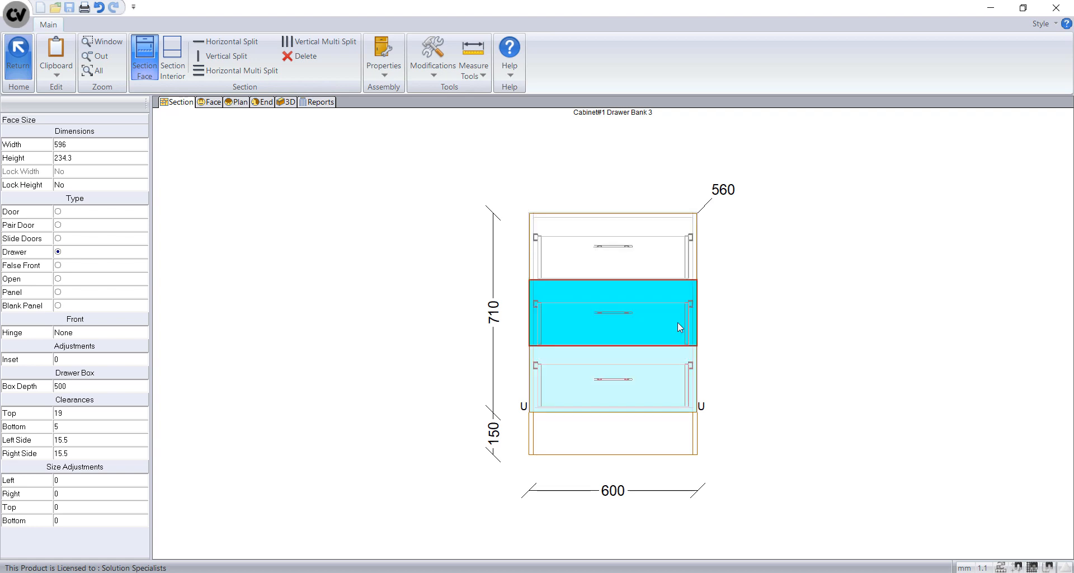
Step: Set the top drawer face's height to 180 mm, check the two lower drawer faces and return to the wall elevation
click(679, 371)
click(675, 297)
click(673, 274)
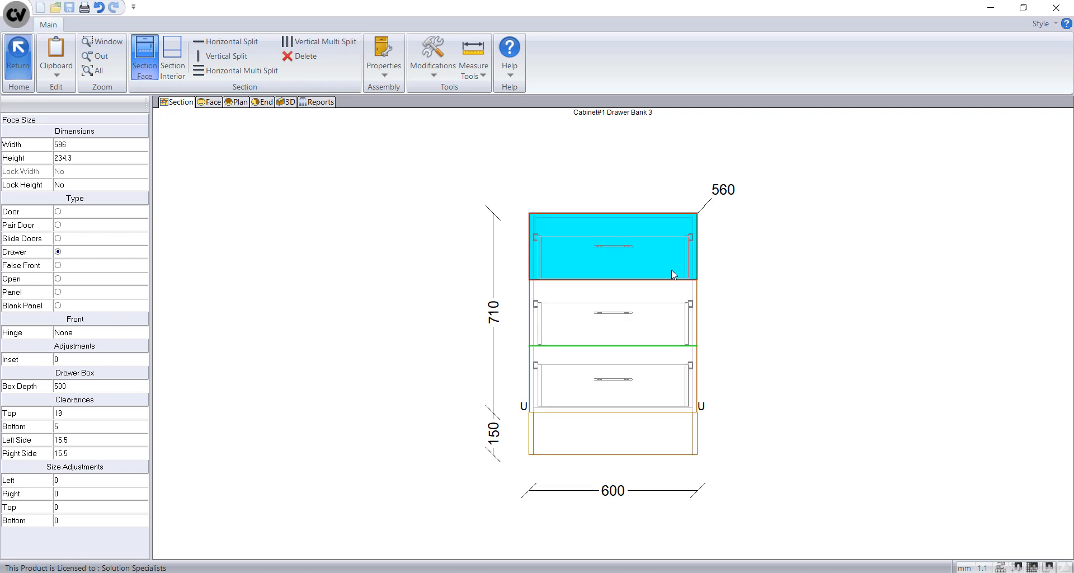
click(140, 162)
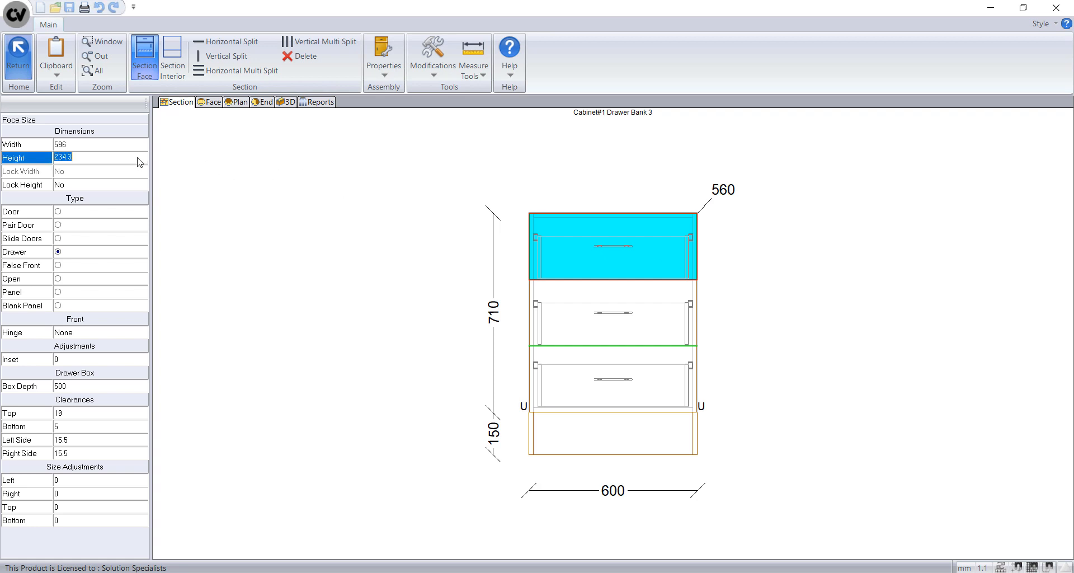
text(180)
key(Return)
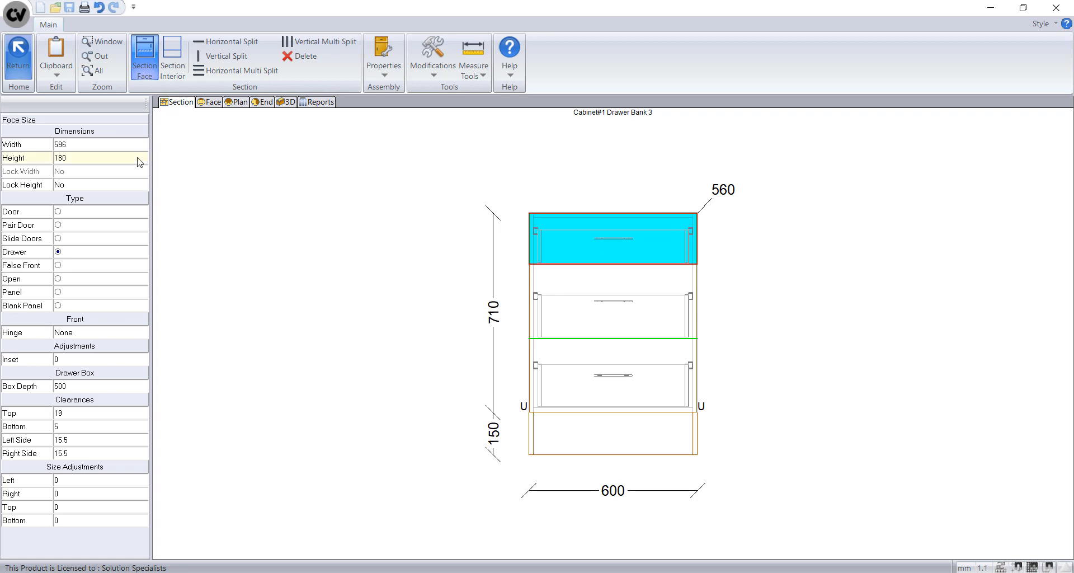
click(668, 302)
click(673, 372)
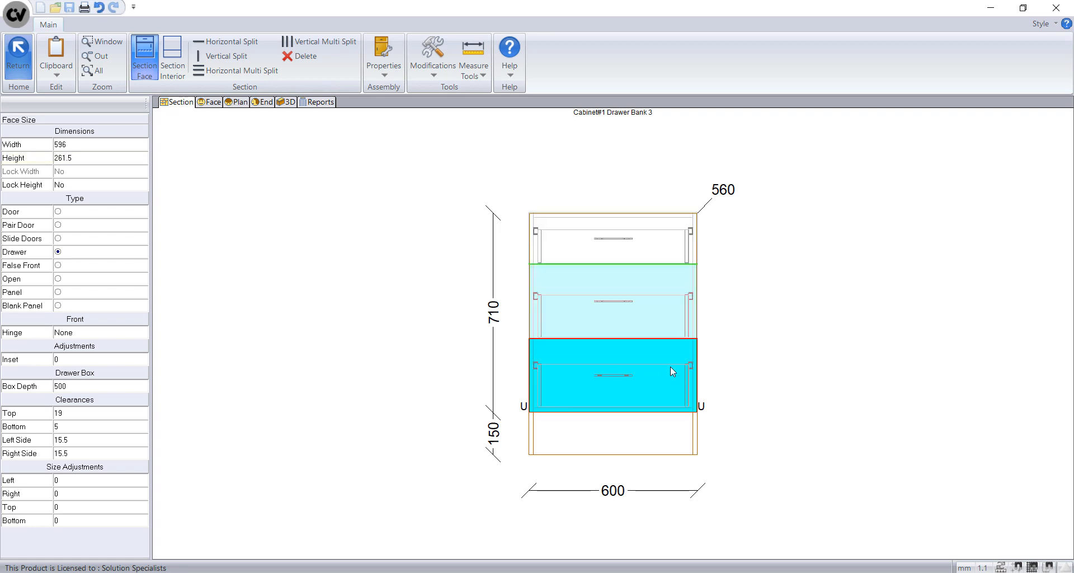
click(467, 288)
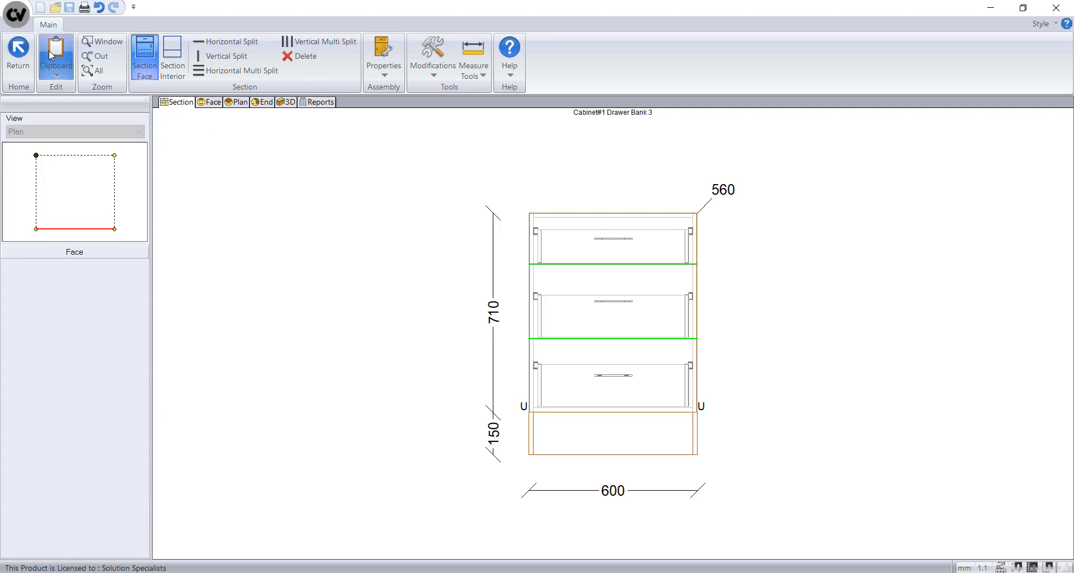
click(18, 52)
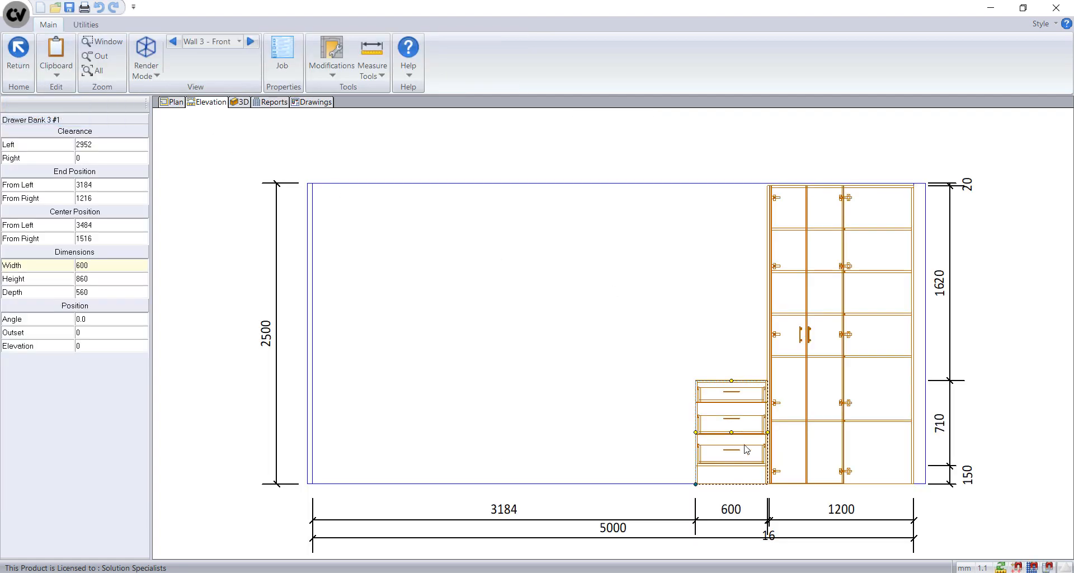
Step: Copy the 600 mm drawer bank directly to its left and place another copy farther left along the wall
right_click(694, 447)
click(729, 304)
click(689, 432)
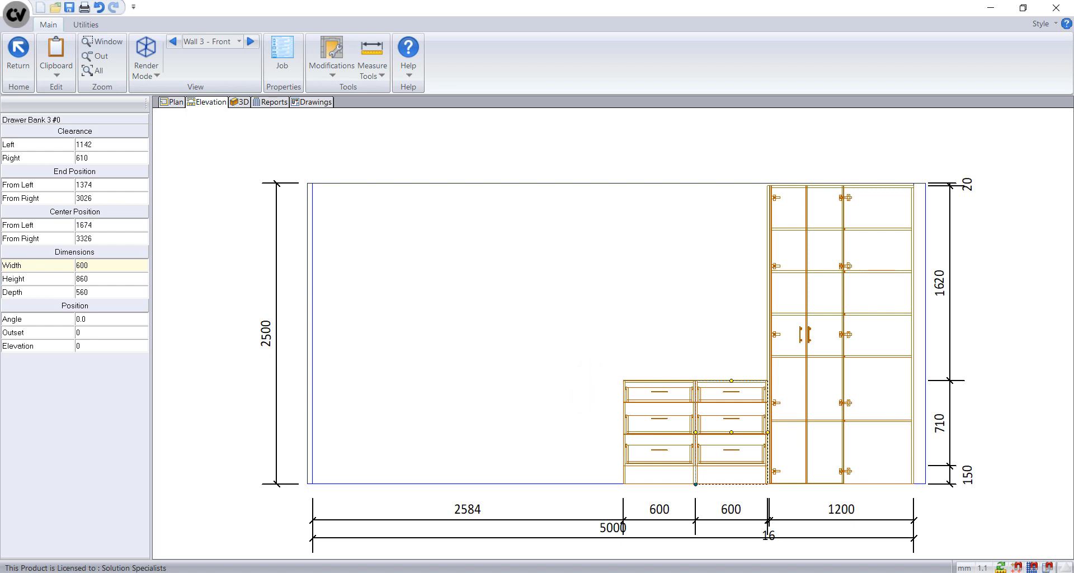
click(514, 421)
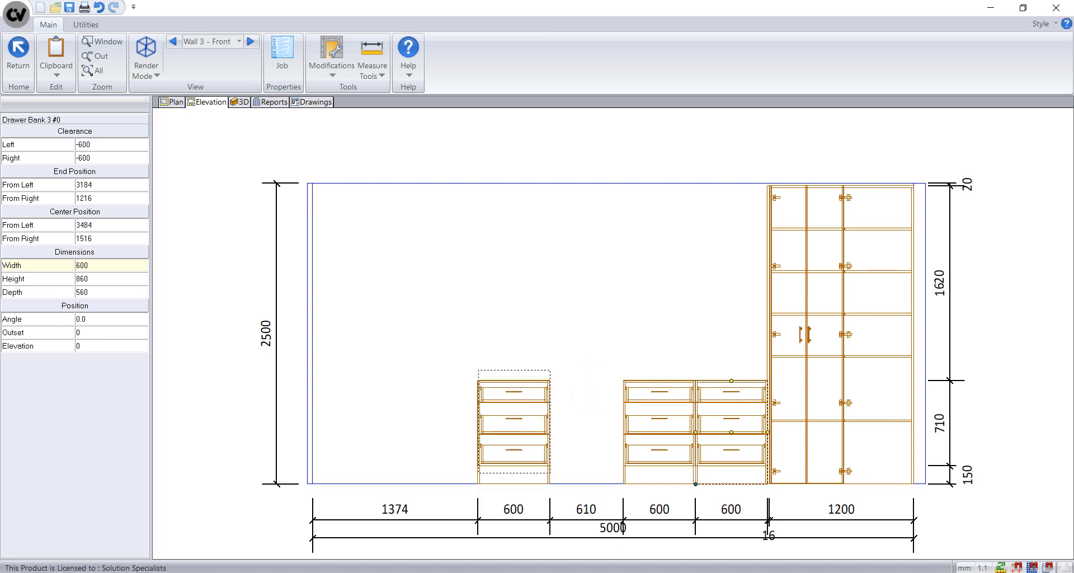
Step: Set the leftmost drawer bank's right clearance to 600 mm to leave a gap beside the other banks
click(521, 463)
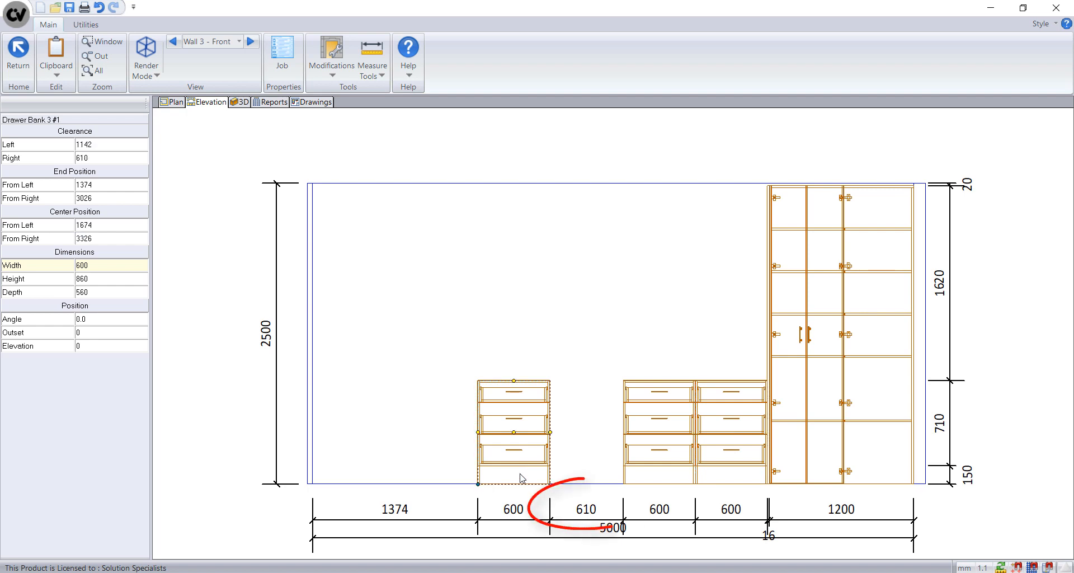
click(114, 162)
text(6)
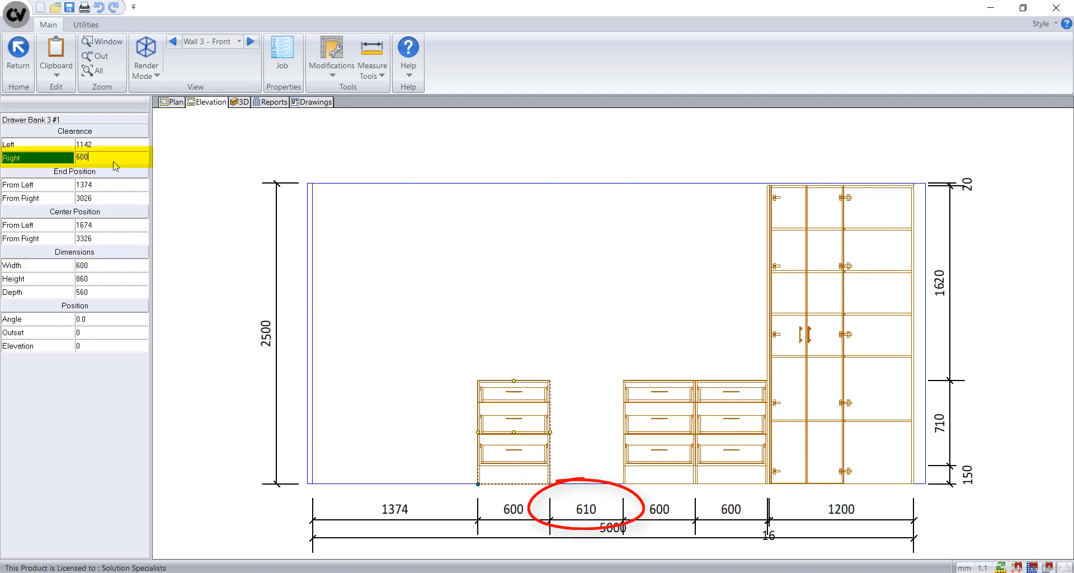
text(00)
key(Return)
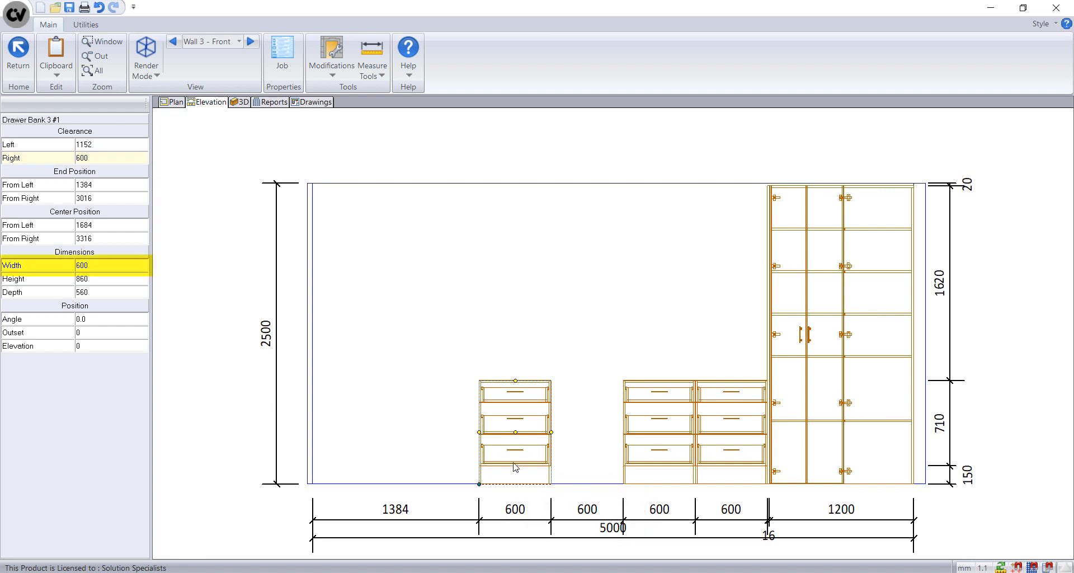
Step: Stretch the leftmost drawer bank leftward to 800 mm wide and copy it directly to its left
click(124, 266)
text(800)
key(Return)
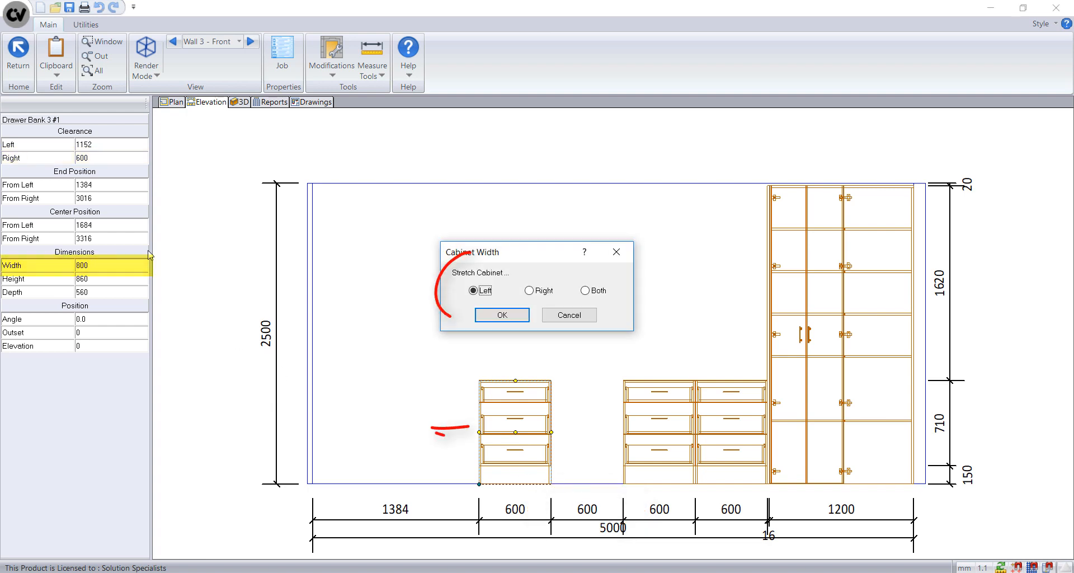
click(498, 315)
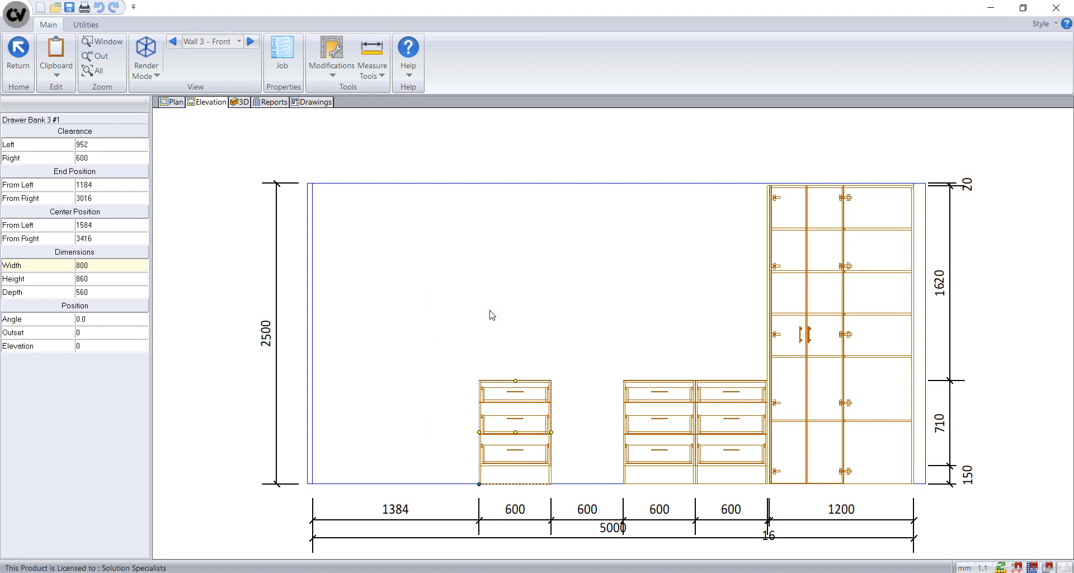
right_click(499, 421)
click(500, 427)
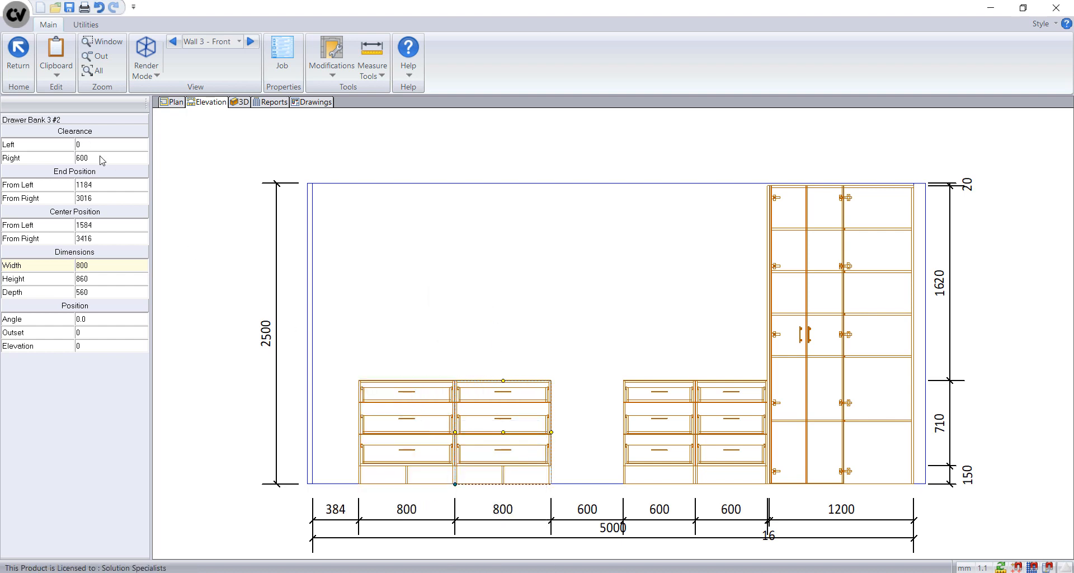
Step: Add a Base Panel To Floor from the base Fillers / Panels catalog to the left end of the 800 mm drawer banks
click(17, 56)
click(43, 125)
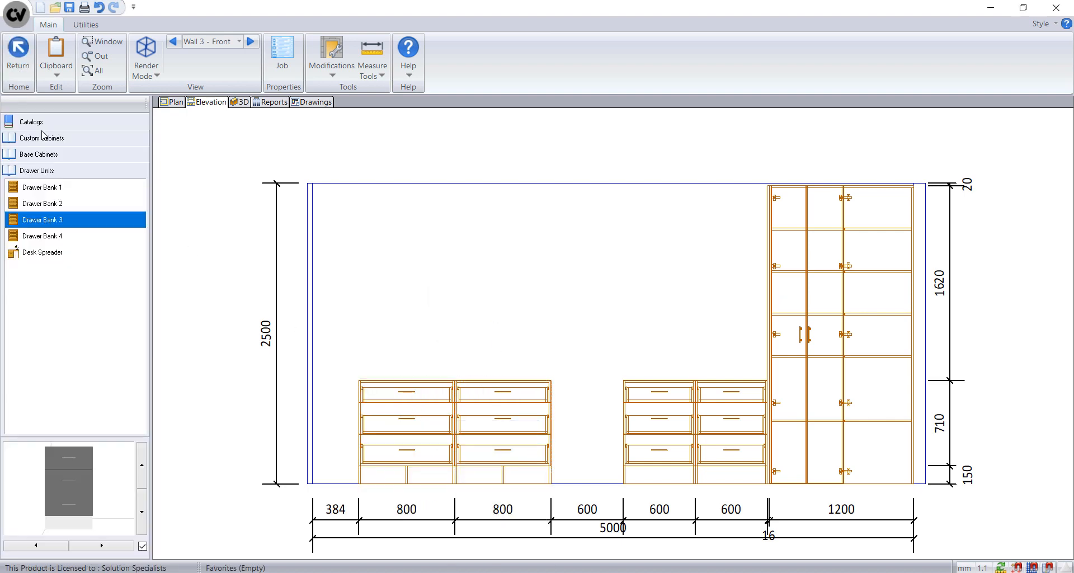
click(46, 155)
click(47, 219)
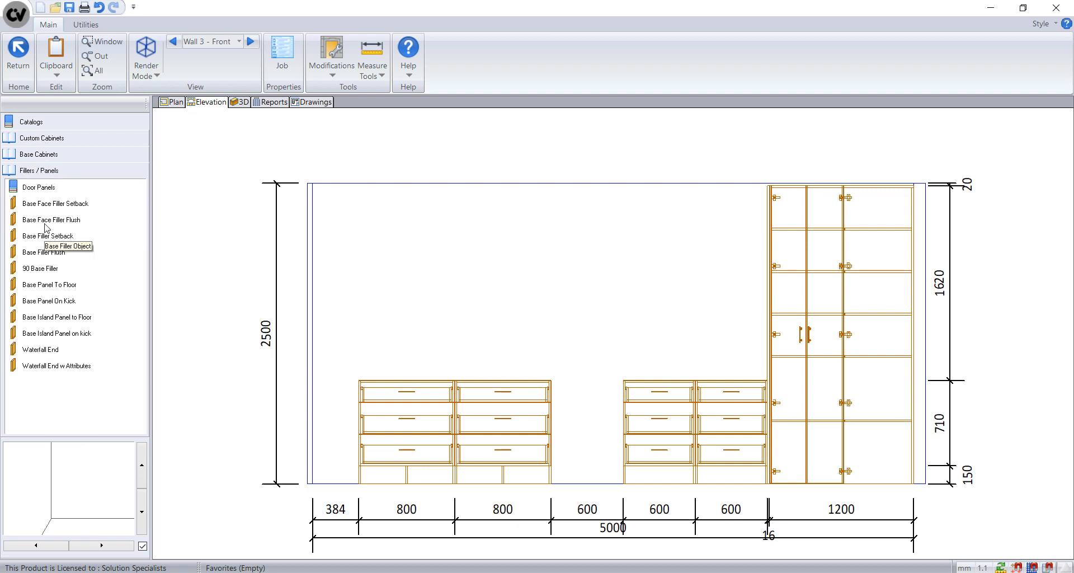
drag(49, 284, 361, 416)
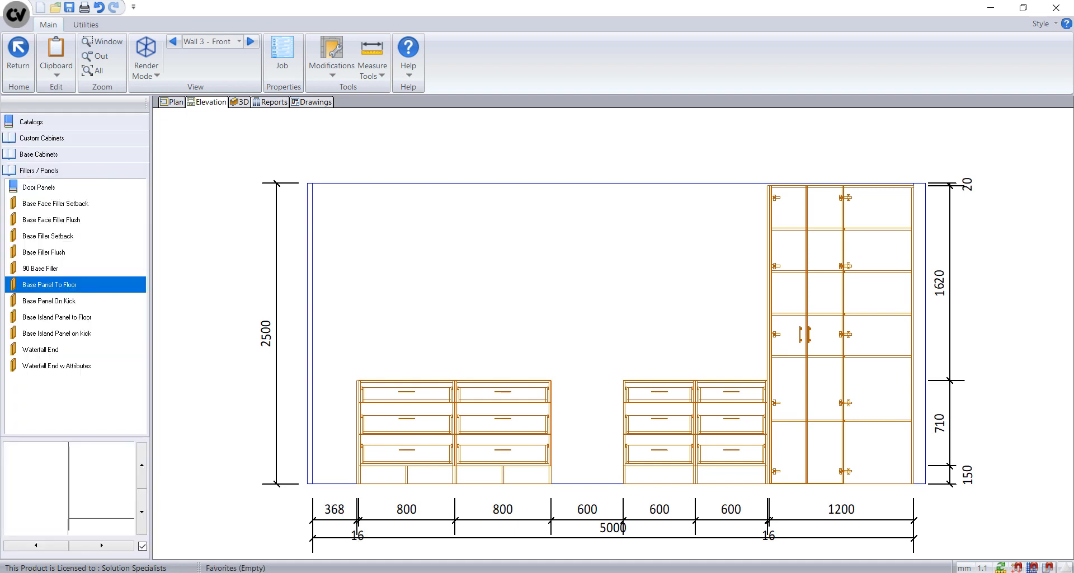
key(Escape)
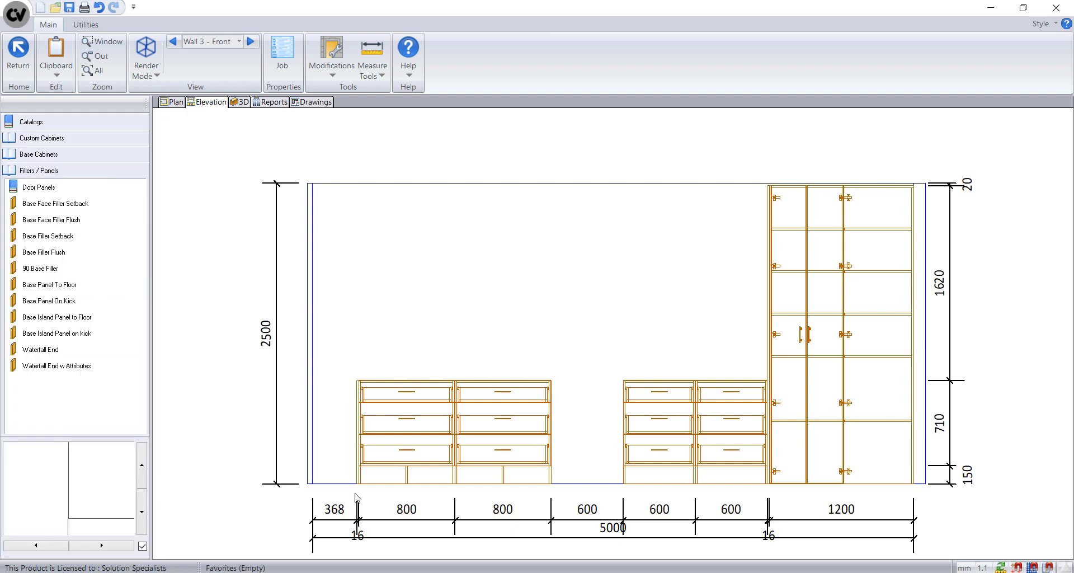
Step: Place a Std Base Door 2 from the standard base cabinets into the 600 mm gap between the drawer banks
click(111, 155)
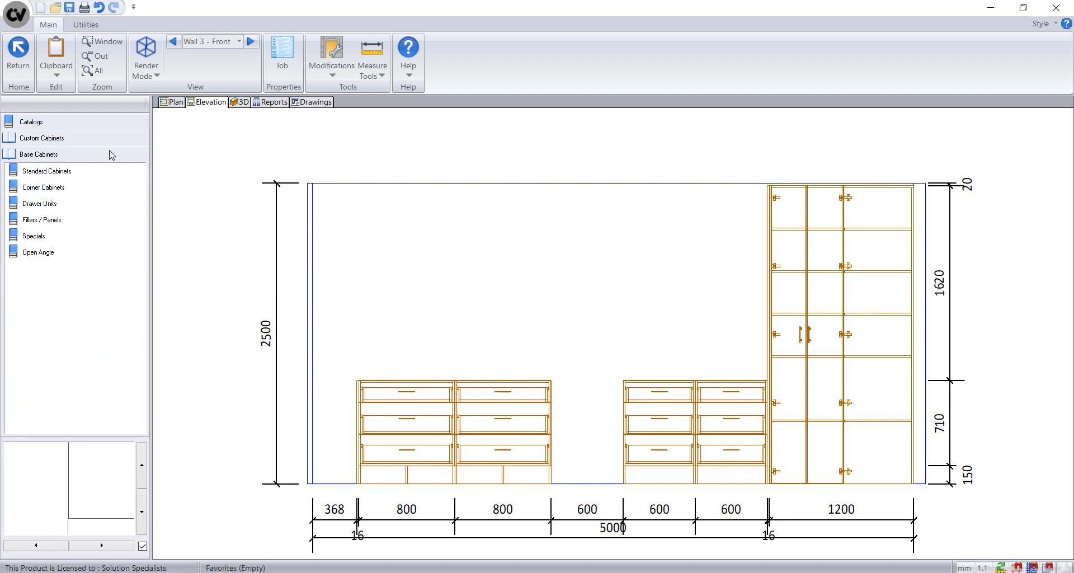
click(56, 173)
click(56, 203)
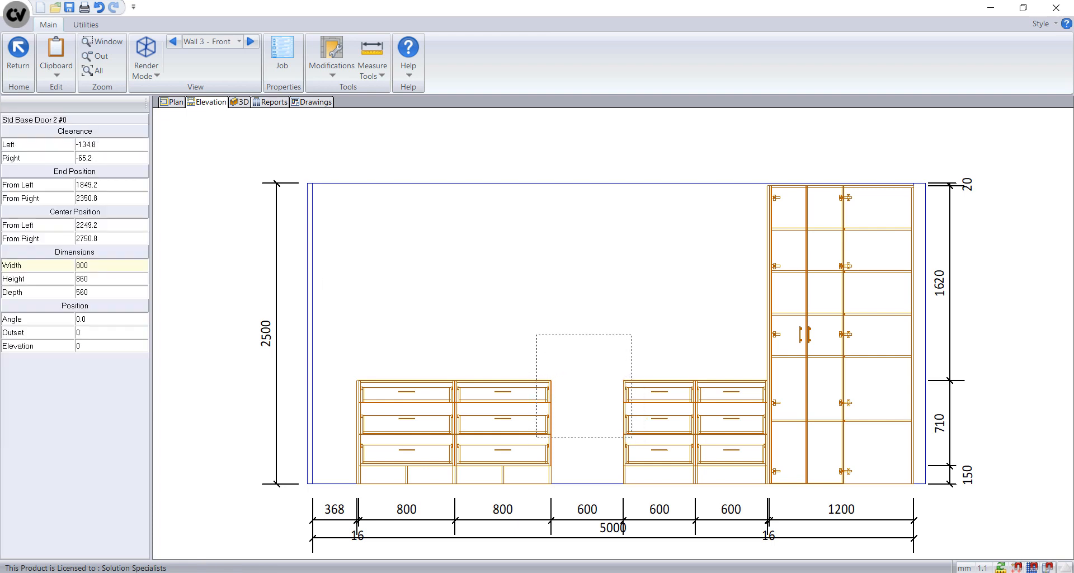
click(587, 395)
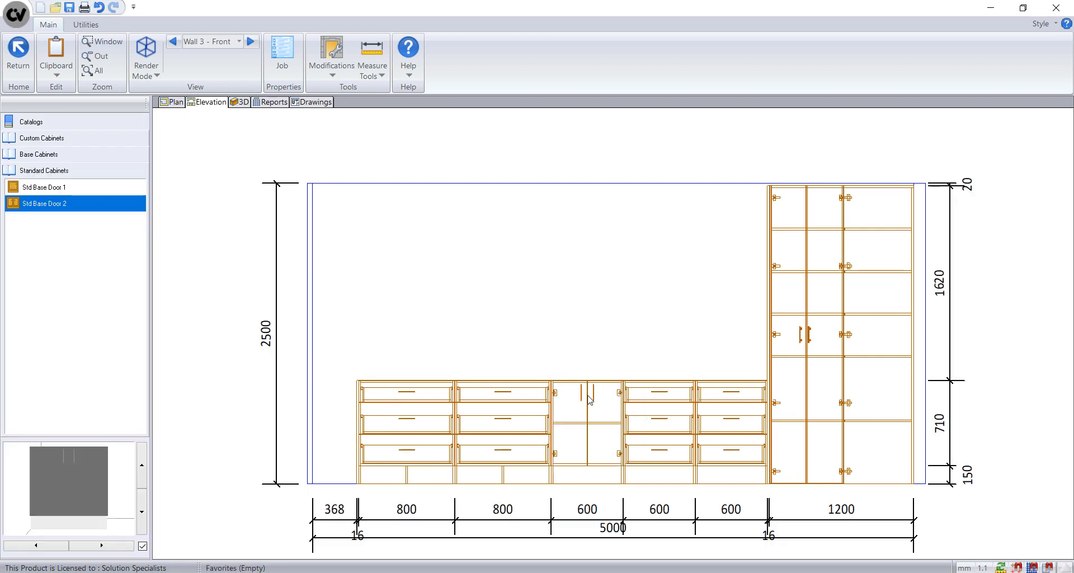
Step: Open the new 600 mm base cabinet for section editing and erase all its face and interior parts
double_click(595, 474)
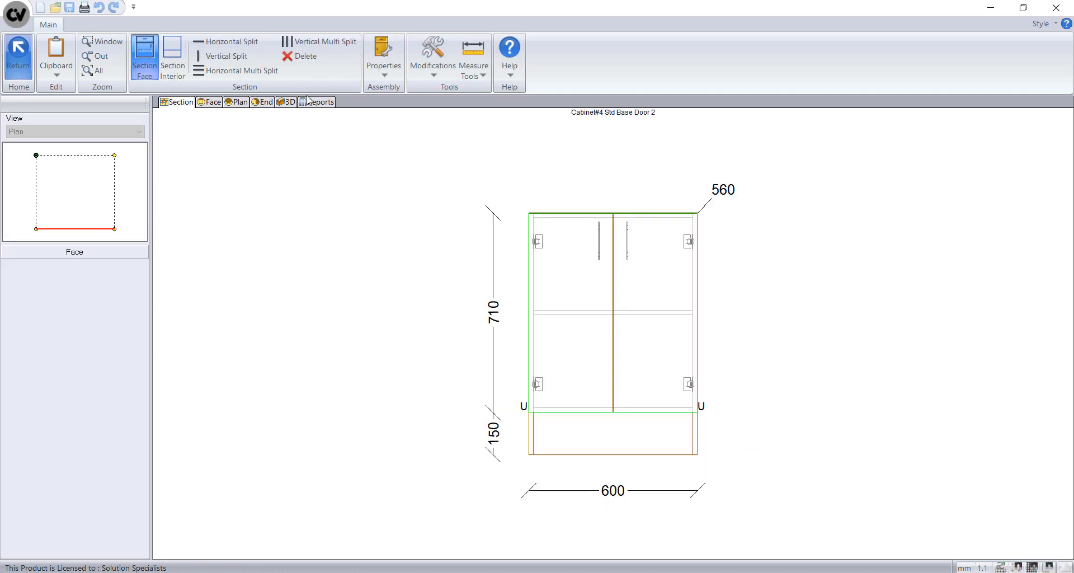
click(302, 56)
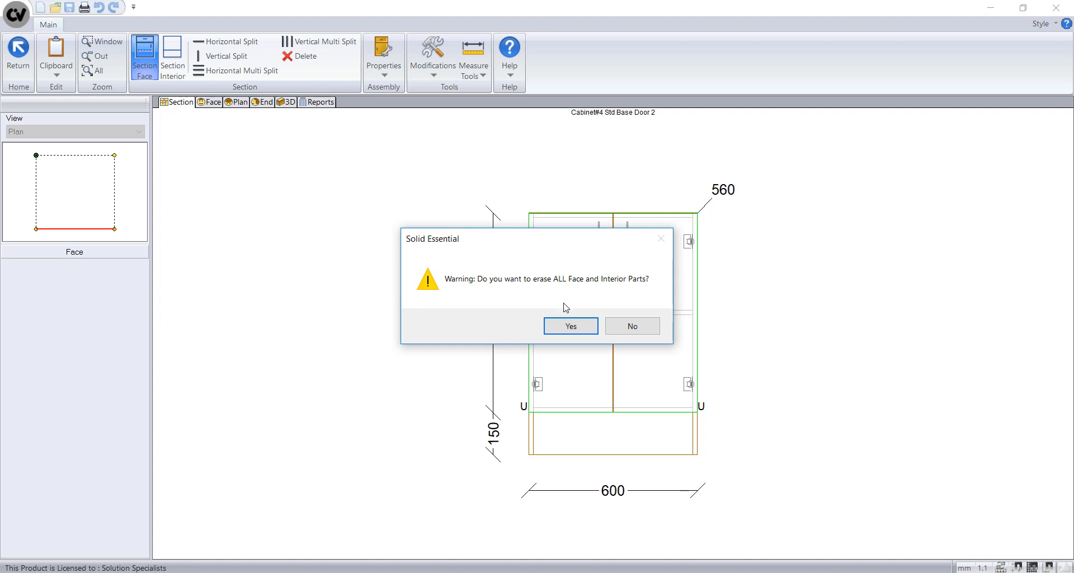
click(570, 327)
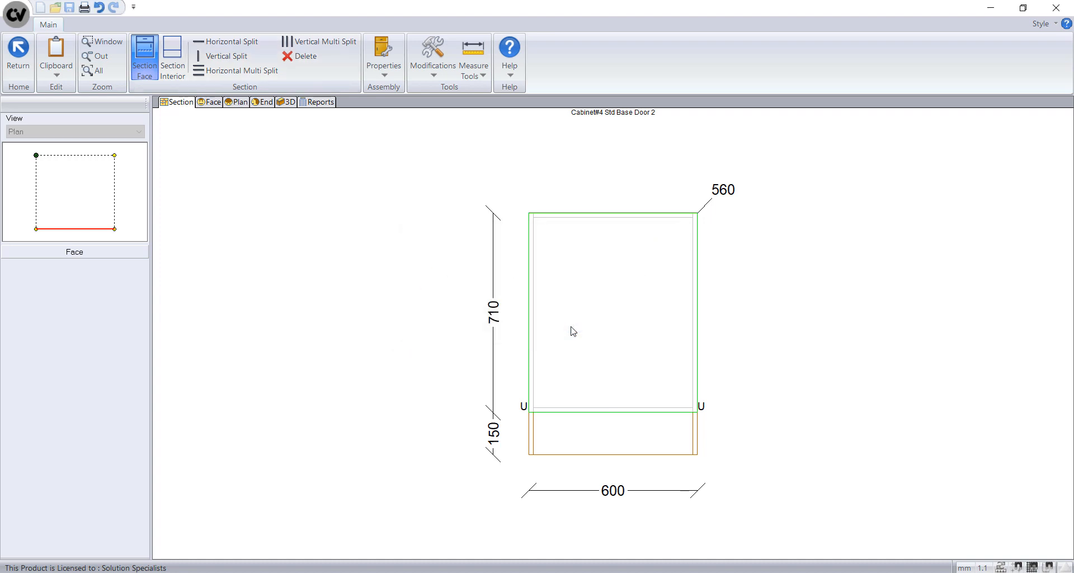
Step: Split the cabinet face horizontally, making the upper section a Panel and the lower section Open
click(568, 322)
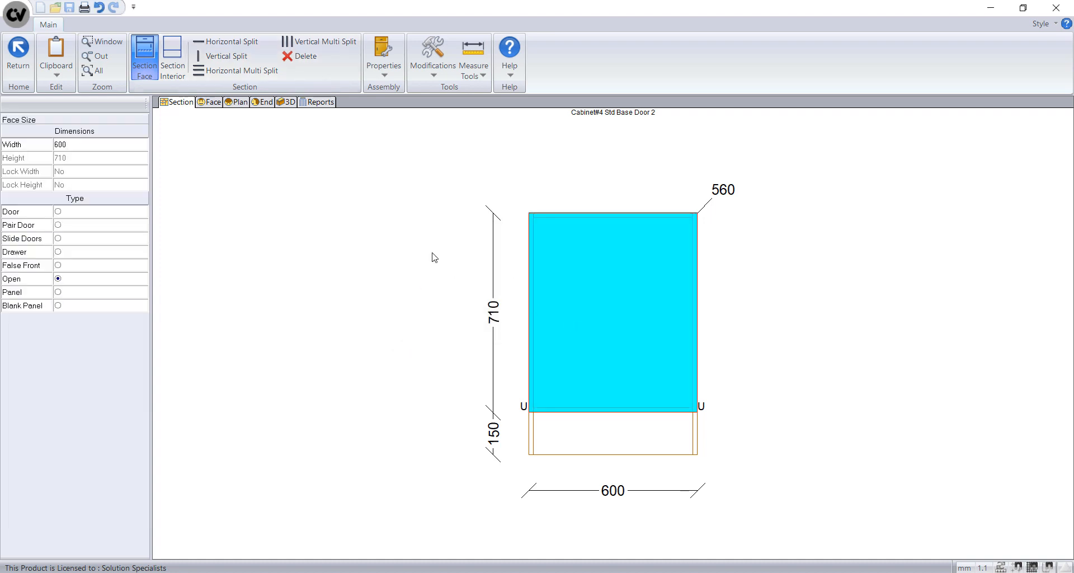
click(250, 47)
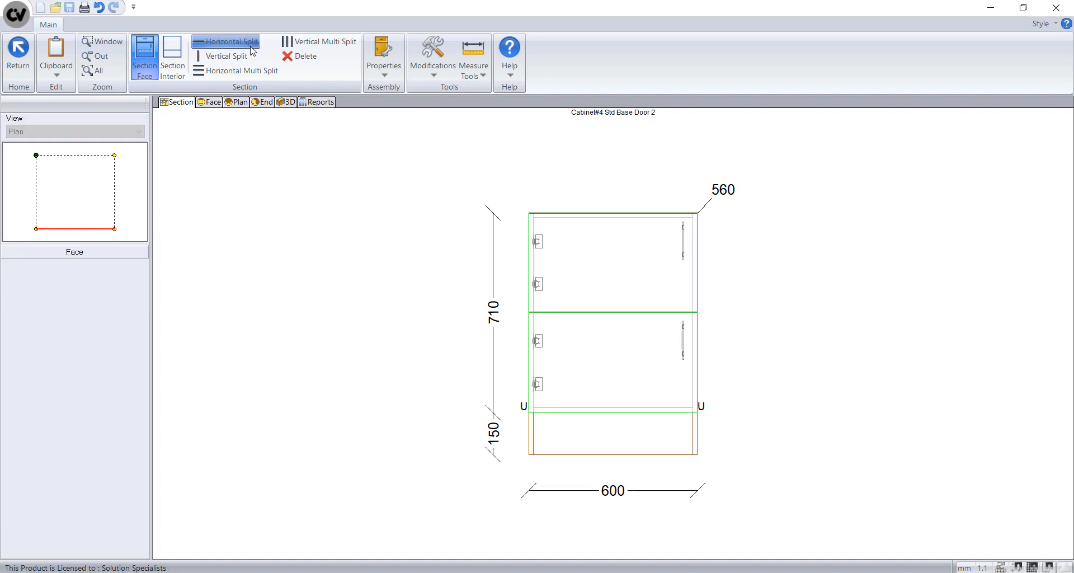
click(595, 266)
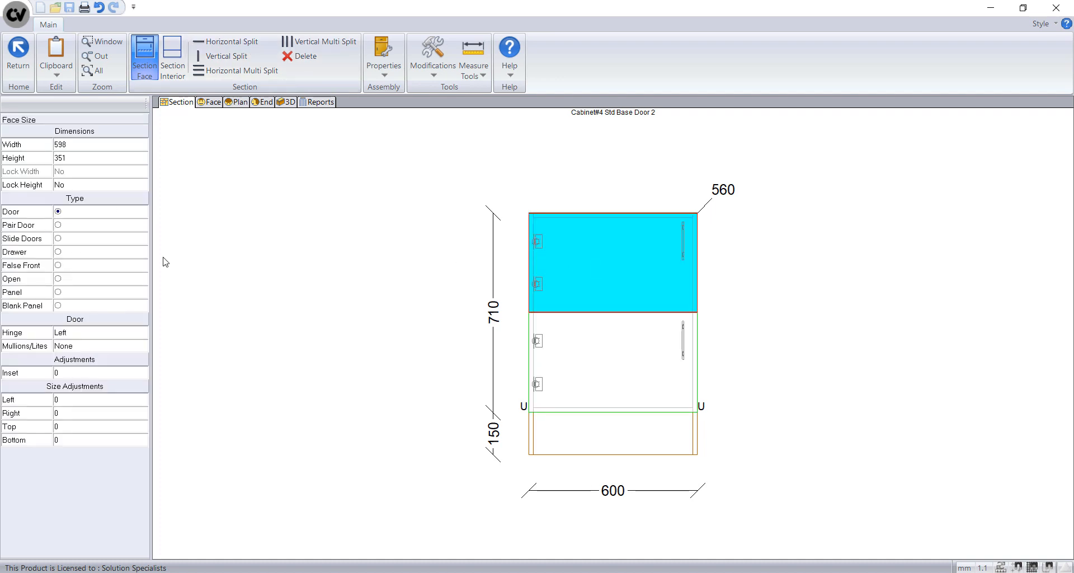
click(58, 292)
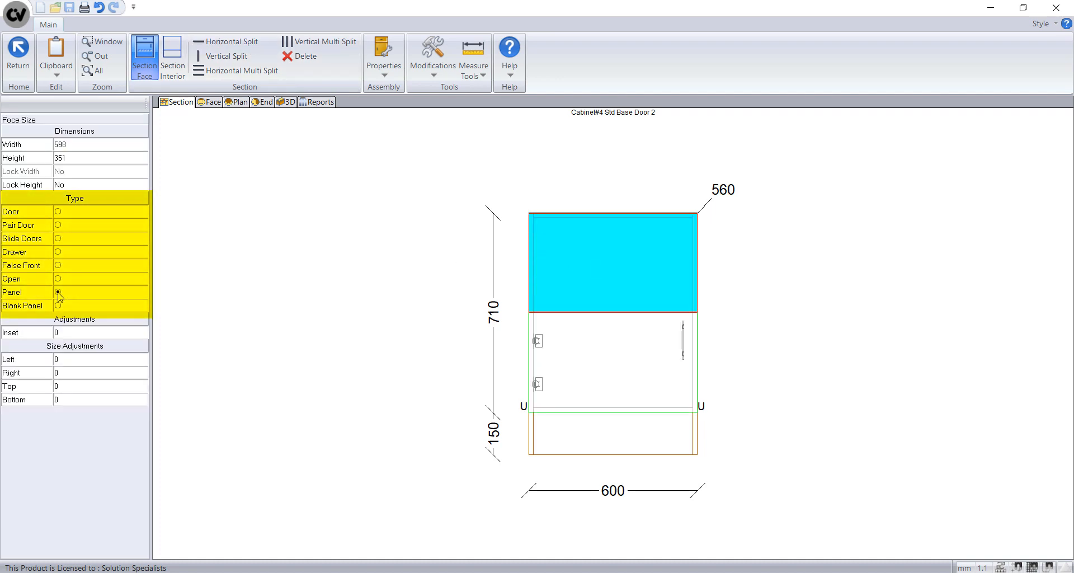
click(620, 362)
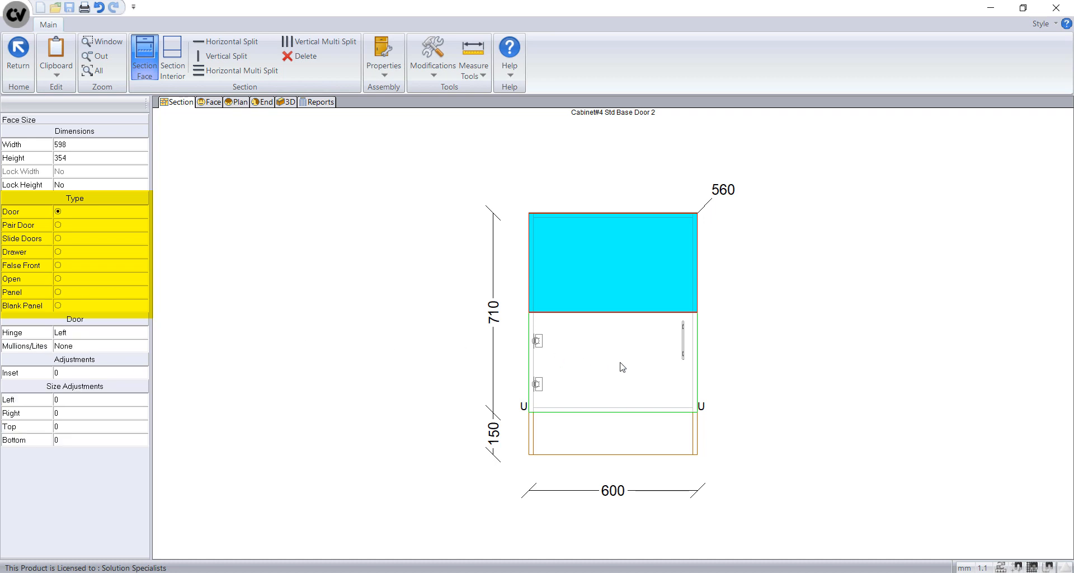
click(58, 279)
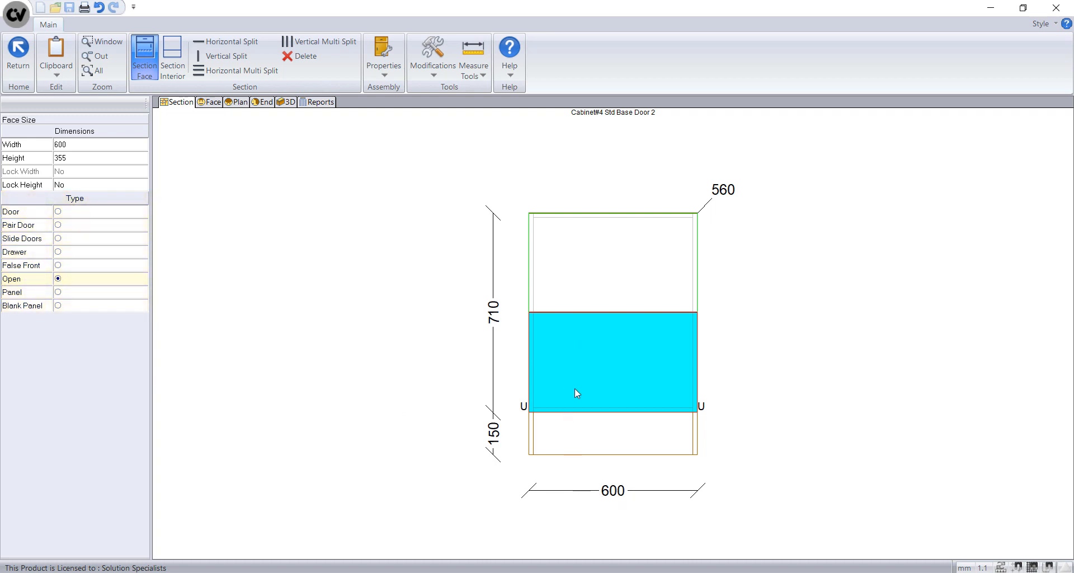
Step: Set the lower open section's height to 600 mm and return to the wall elevation
click(112, 160)
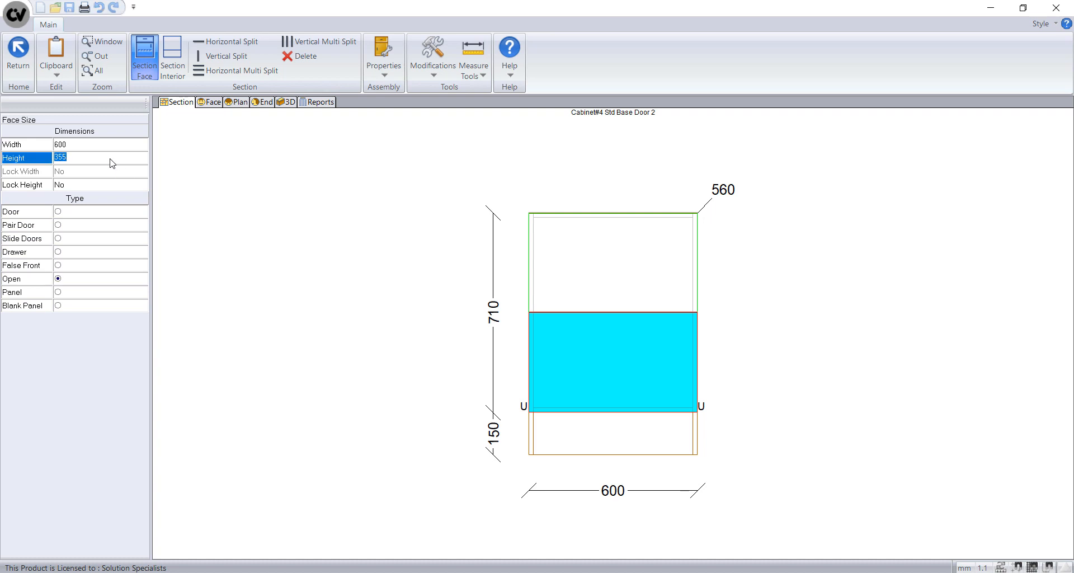
text(600)
key(Return)
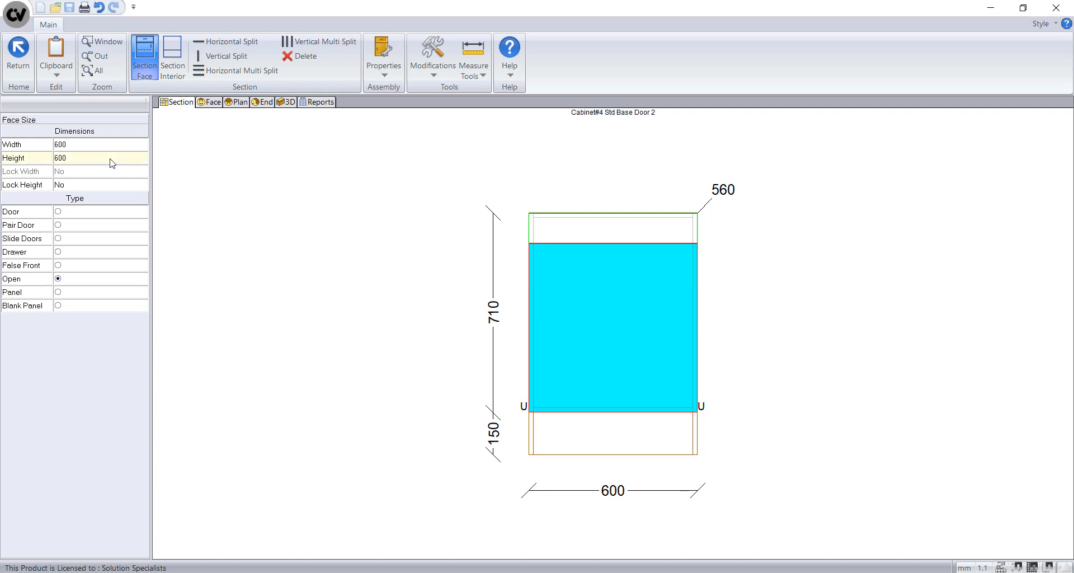
click(562, 234)
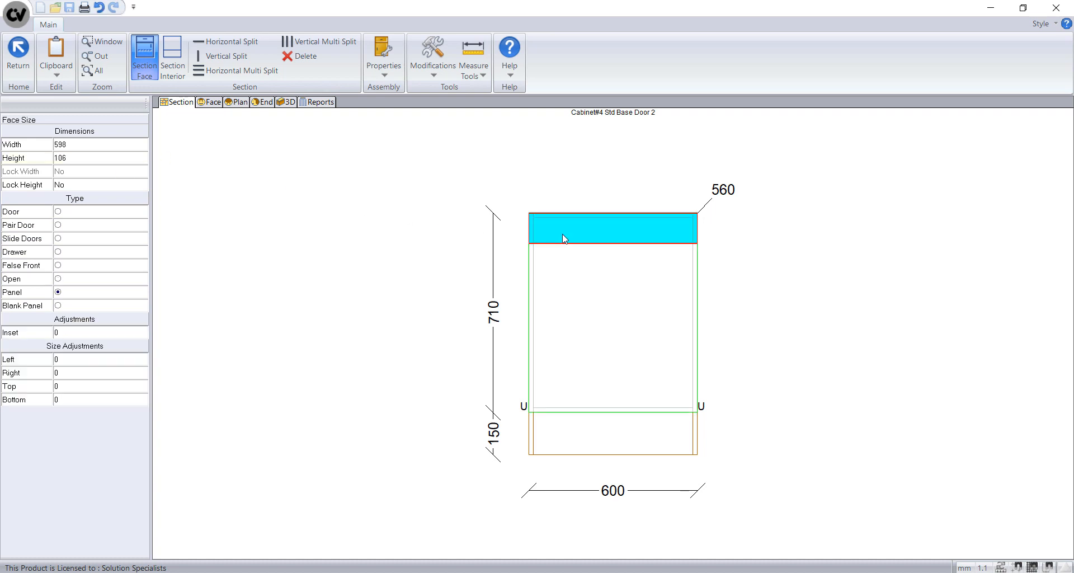
click(125, 161)
click(280, 102)
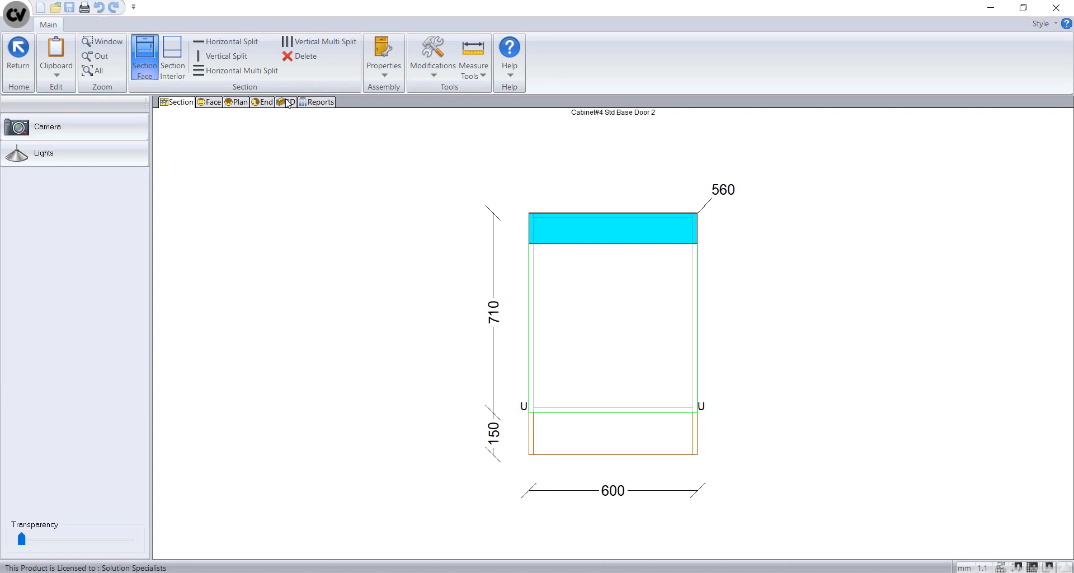
click(15, 51)
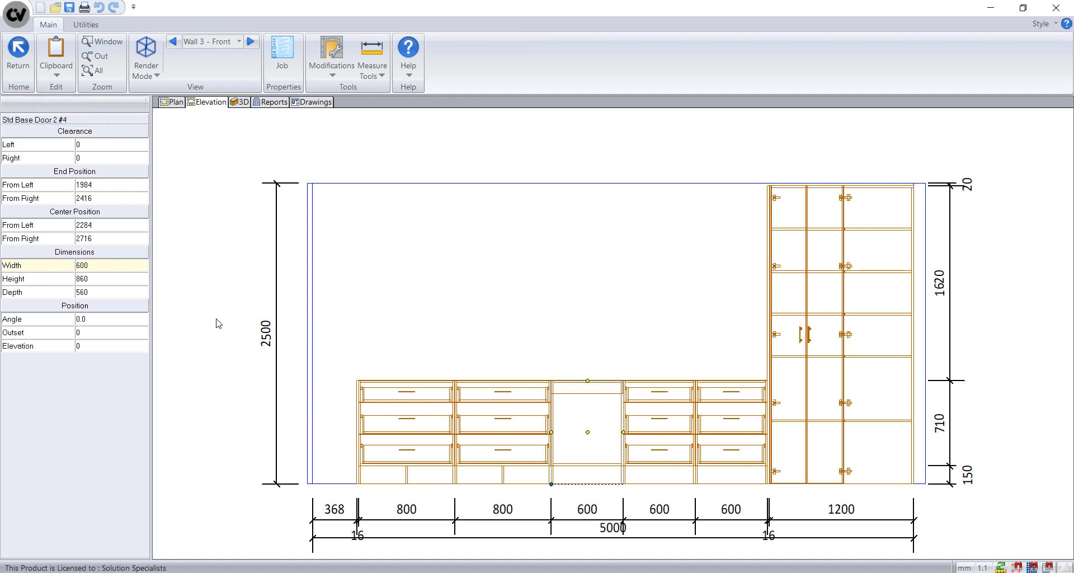
Step: Check the open-fronted 600 mm cabinet's center position from the left
click(263, 414)
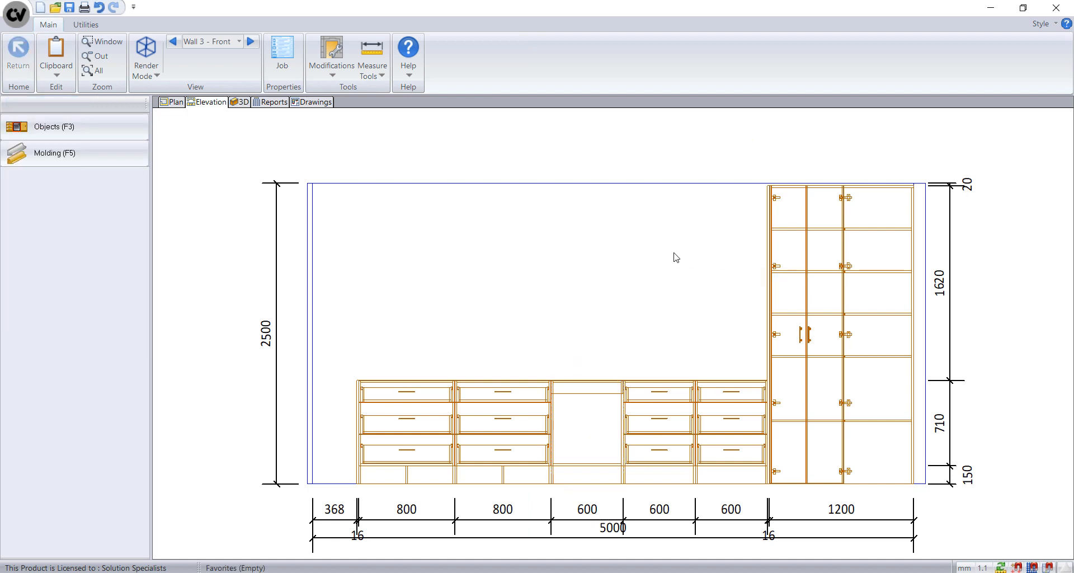
click(595, 421)
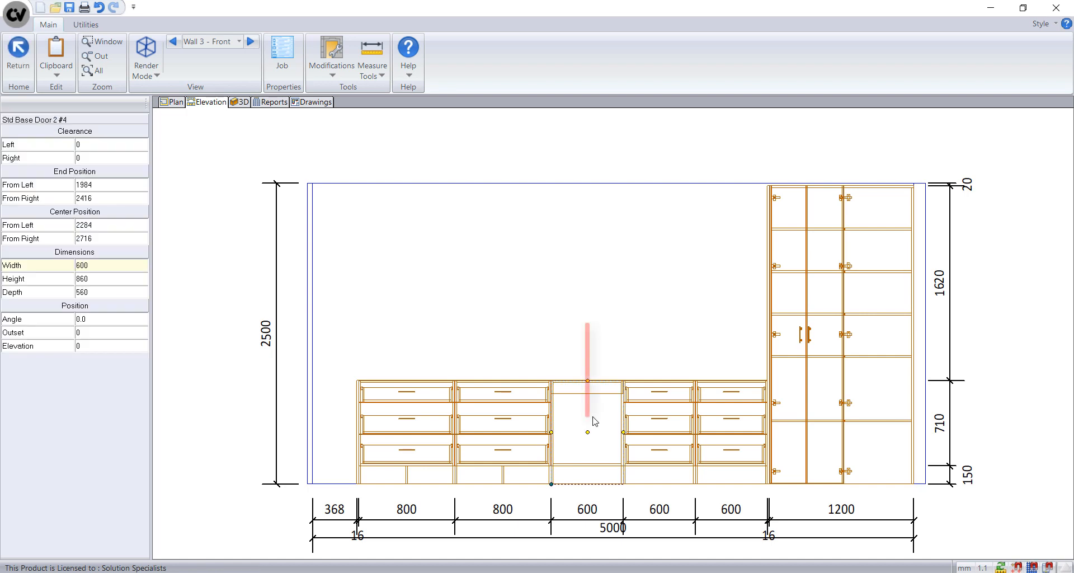
click(73, 224)
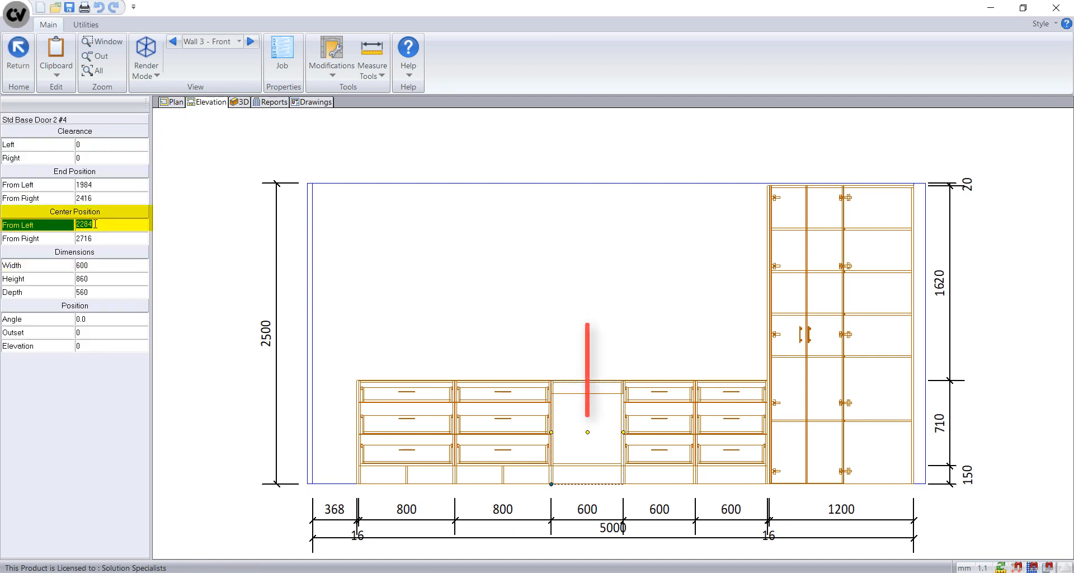
Step: Place wall hood WH-3 from the Appliance catalog above the open-fronted 600 mm cabinet
click(17, 54)
click(45, 125)
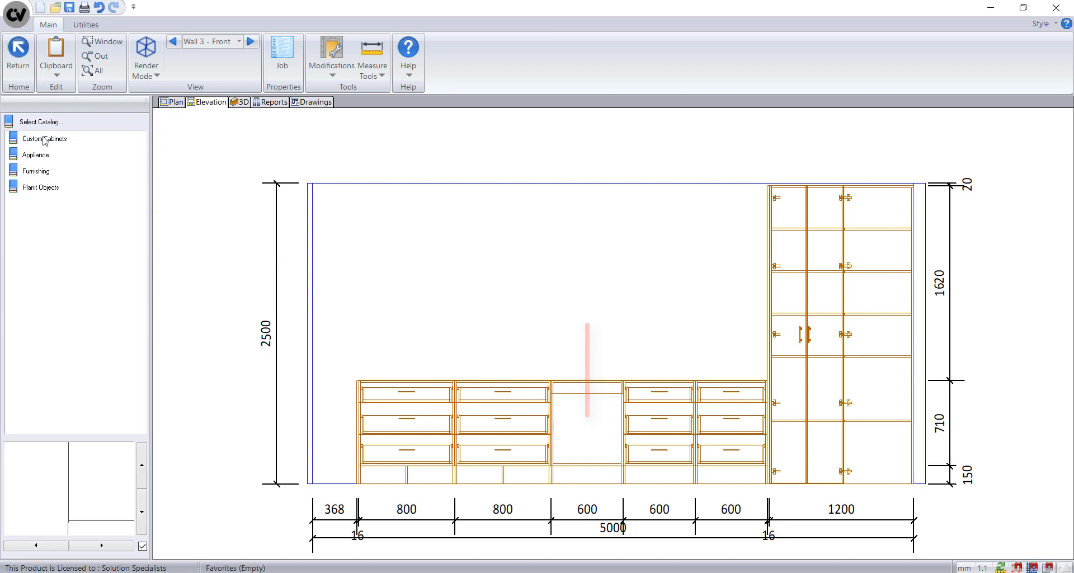
click(45, 156)
click(39, 305)
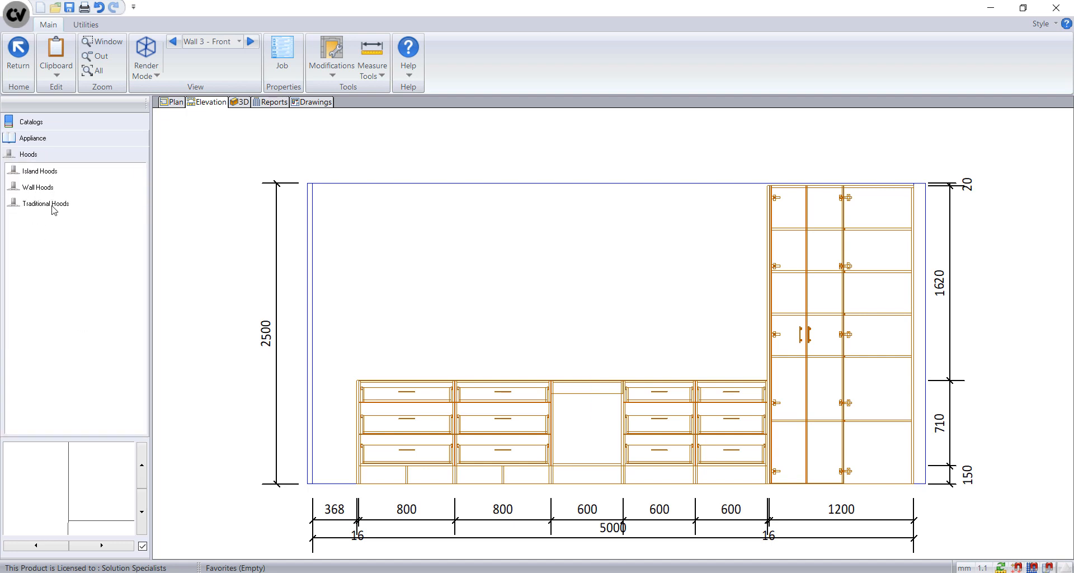
click(51, 191)
click(52, 220)
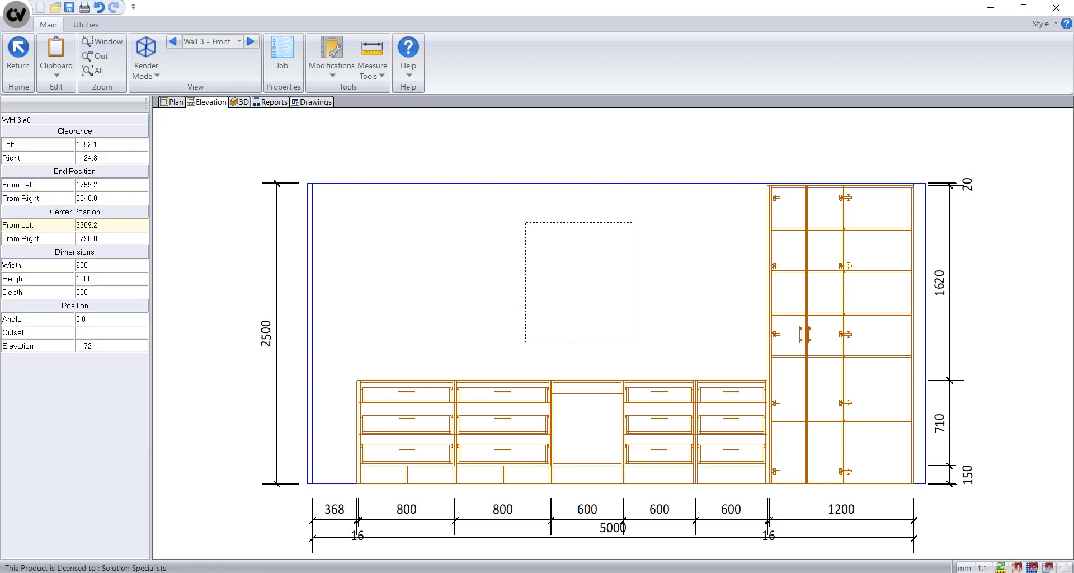
click(582, 282)
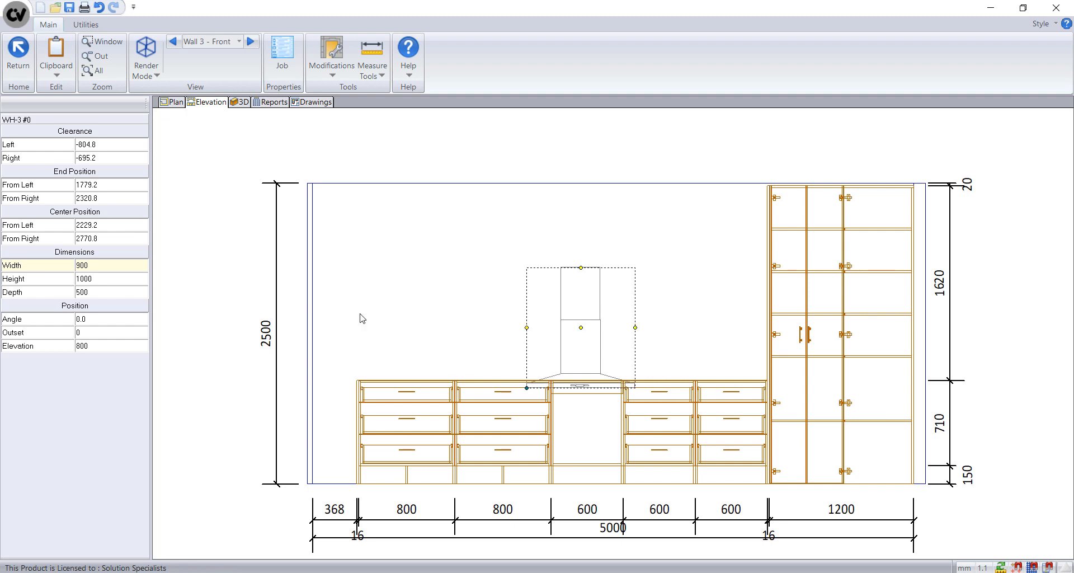
Step: Set the hood's elevation to 1500 mm and its center position from the left to 2284 mm
click(114, 346)
text(15)
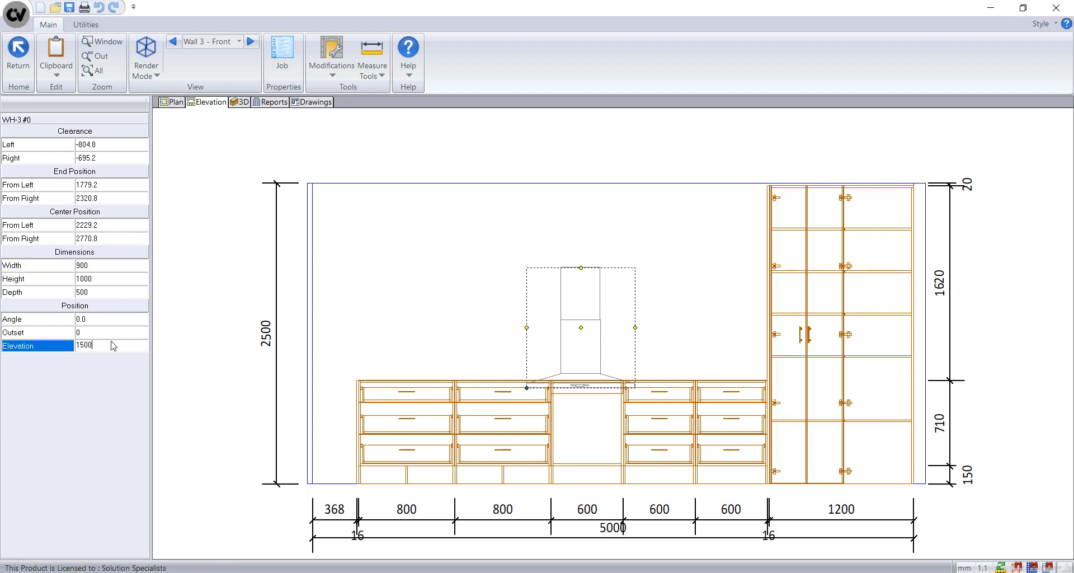
text(00)
key(Return)
click(105, 229)
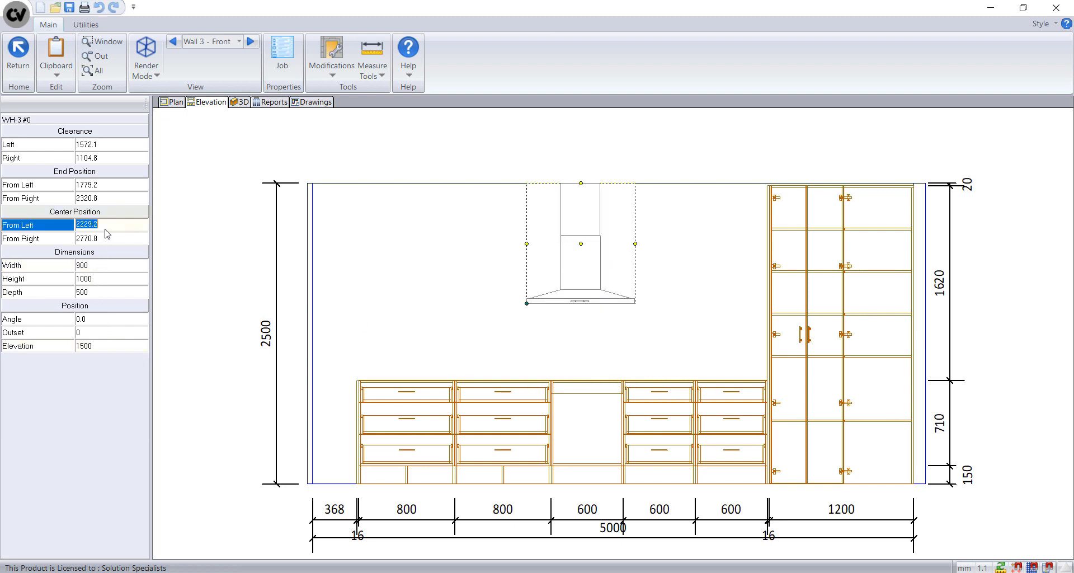
text(2284)
key(Return)
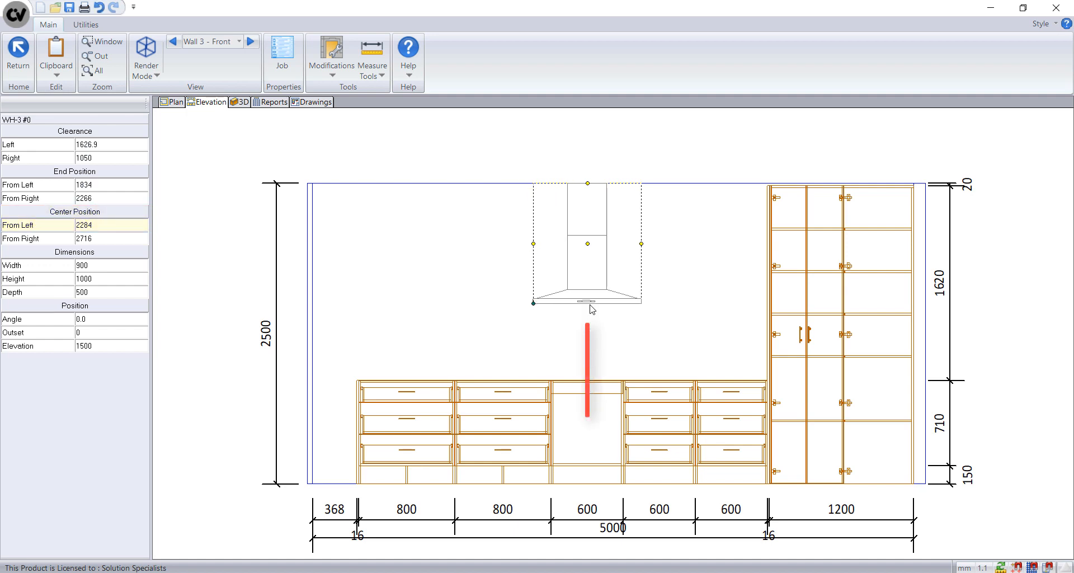
Step: Place an Upper Panel from the wall Fillers / Panels catalog on each side of the hood
click(19, 54)
click(52, 128)
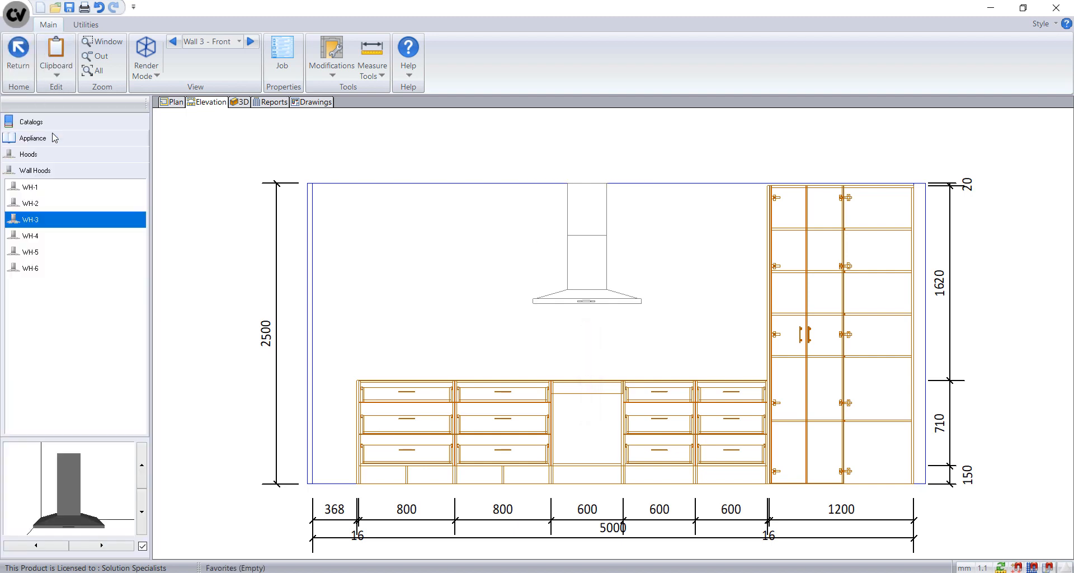
click(50, 126)
click(49, 140)
click(49, 175)
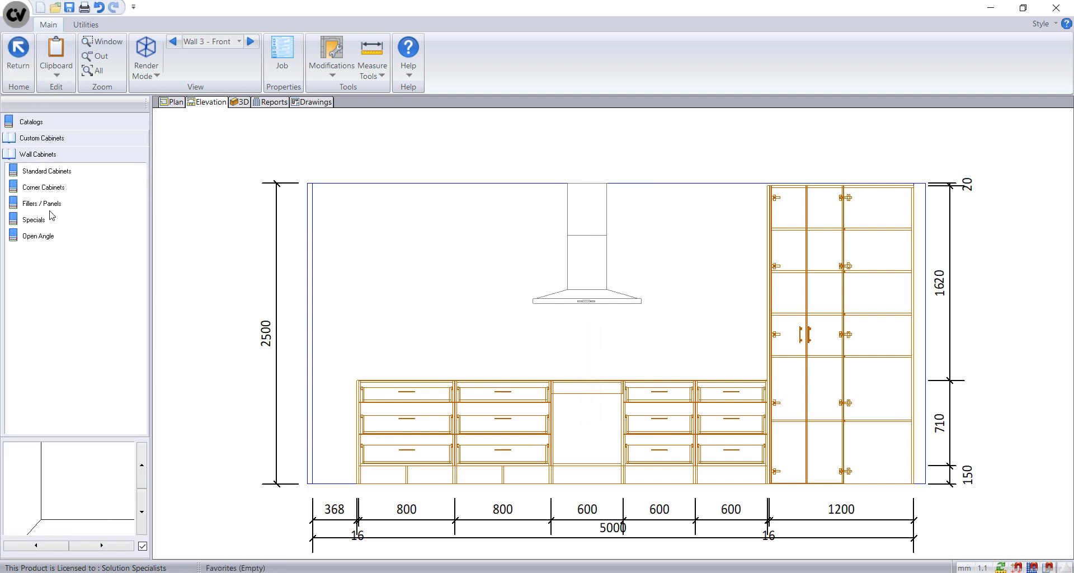
click(54, 215)
double_click(56, 235)
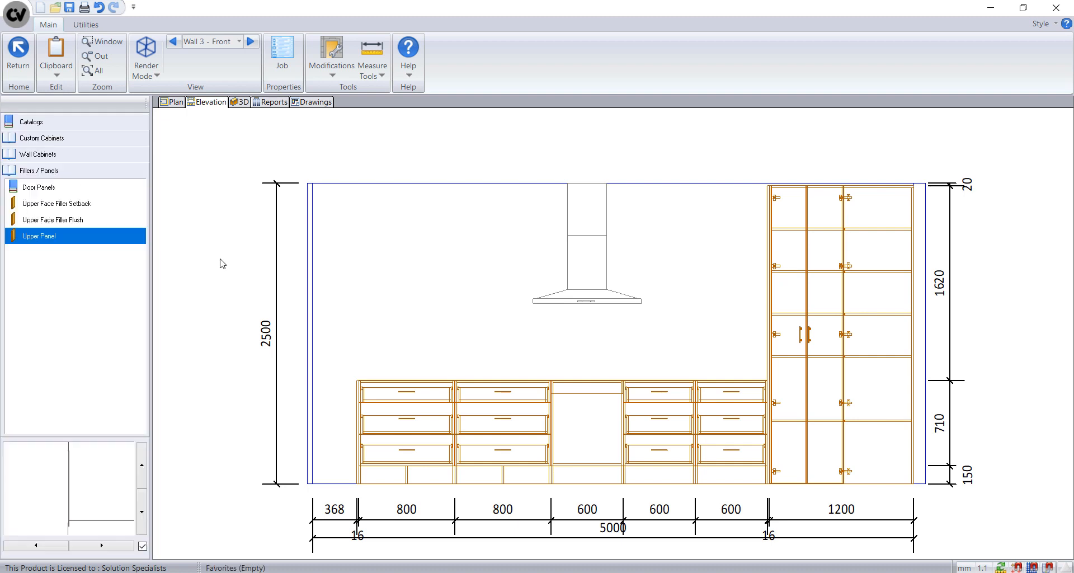
click(657, 271)
click(521, 270)
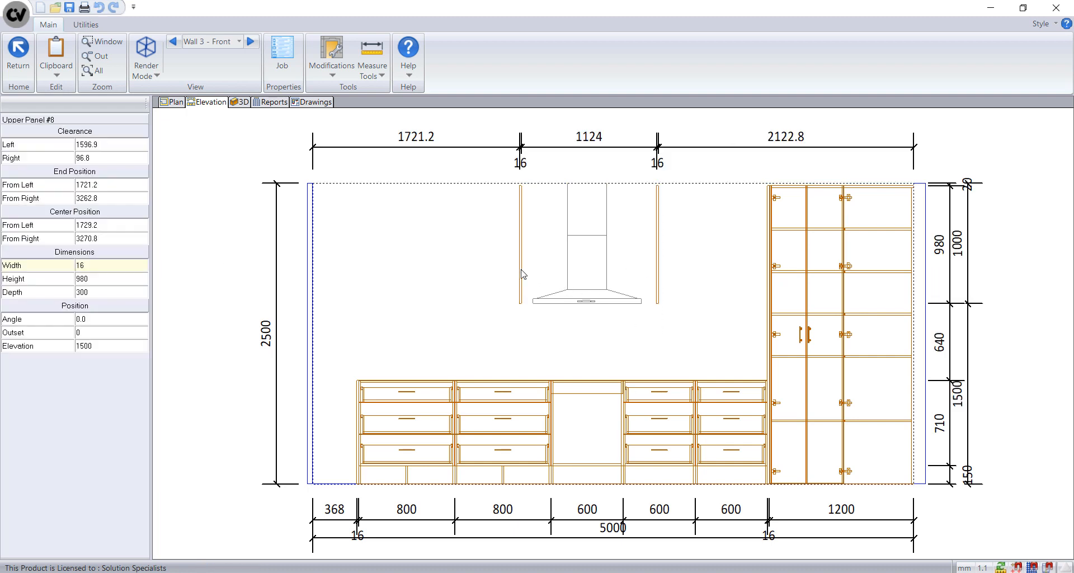
Step: Set a 14 mm clearance to the hood for both upper panels: right clearance on the left one, left clearance on the right one
click(100, 159)
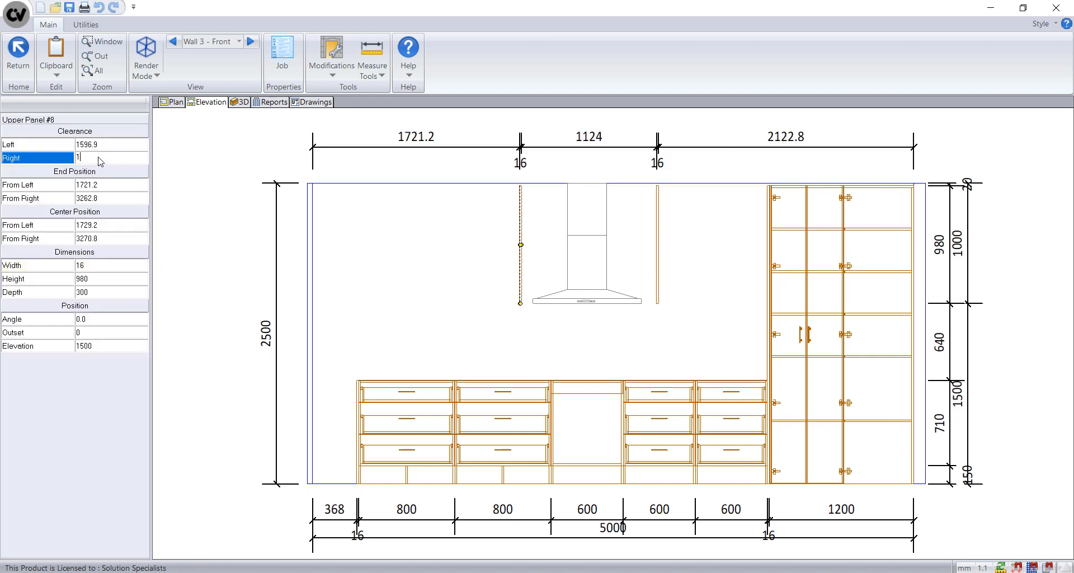
text(14)
key(Return)
click(658, 271)
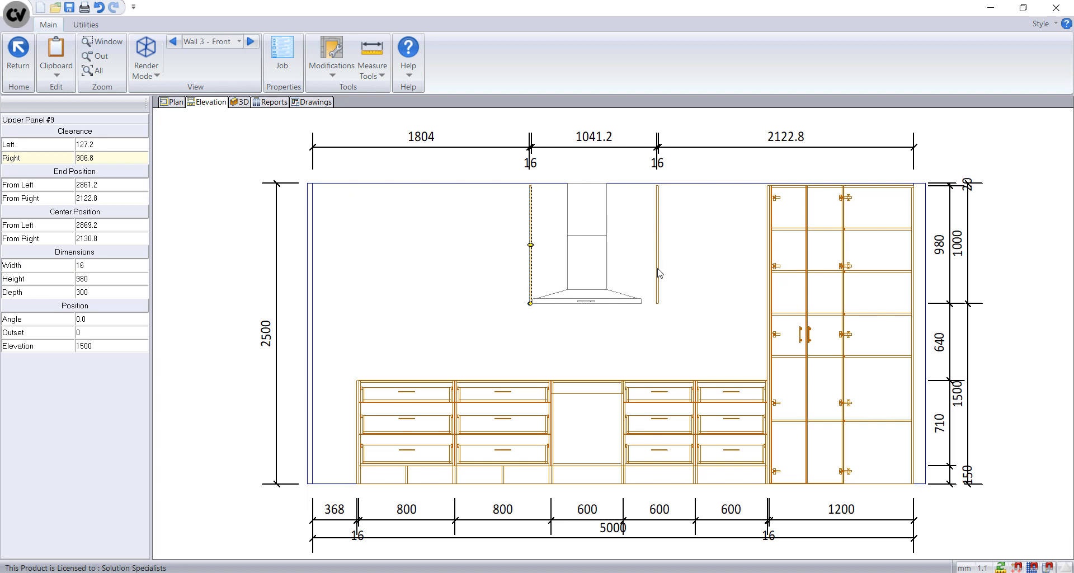
click(89, 144)
text(14)
key(Return)
Step: Place two Std Upper Door 2 cabinets side by side on the wall, filling the gap between the hood's right panel and the tall corner cabinet
scroll(572, 305, up, 5)
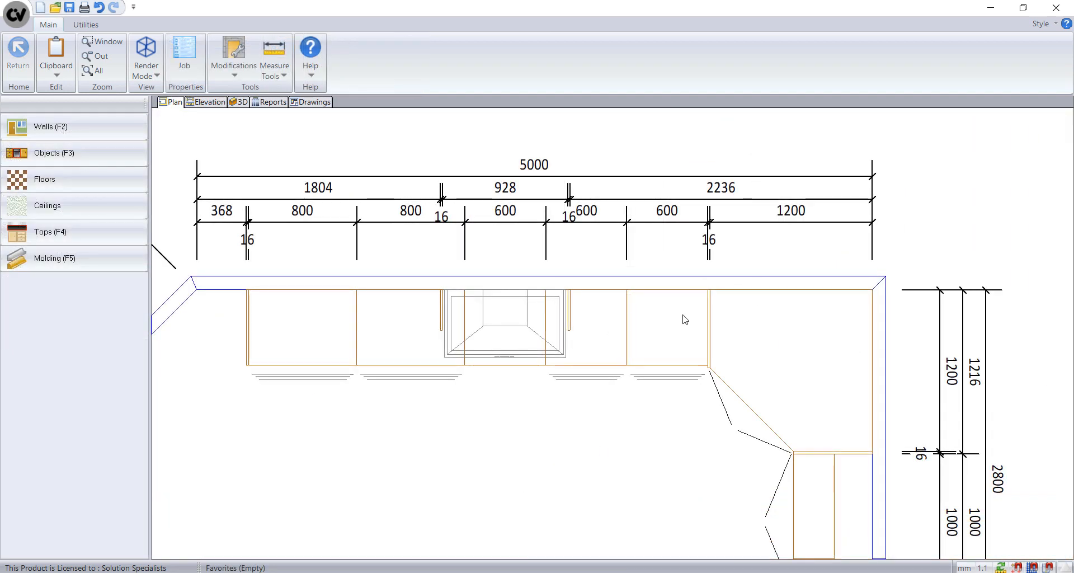
click(77, 155)
click(73, 171)
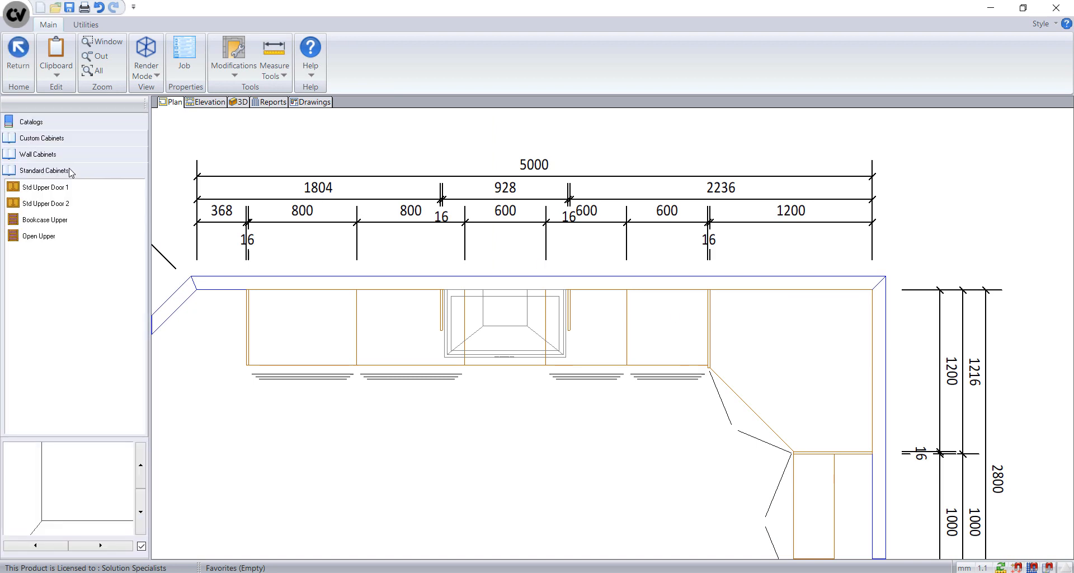
click(65, 198)
drag(65, 198, 635, 316)
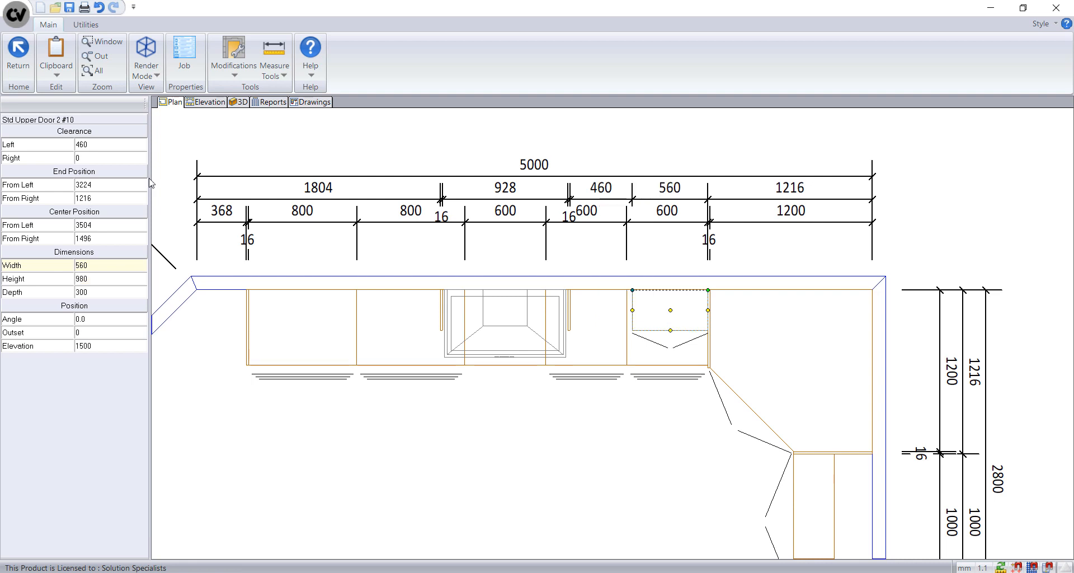
click(65, 155)
drag(68, 202, 598, 334)
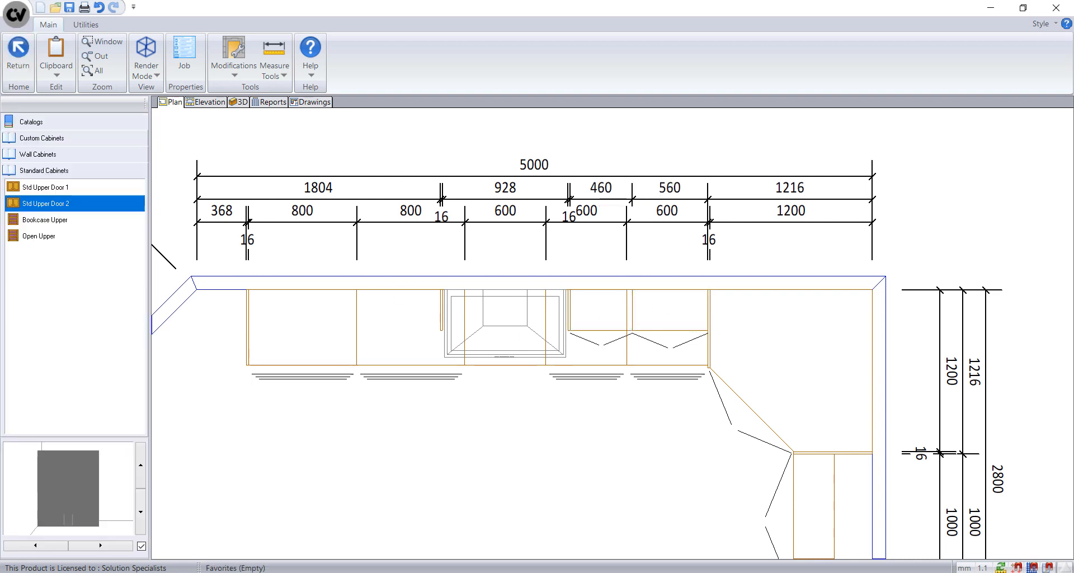
Step: Split the upper cabinet nearest the tall corner unit in two and equalize the widths of all three upper cabinets right of the hood
click(666, 324)
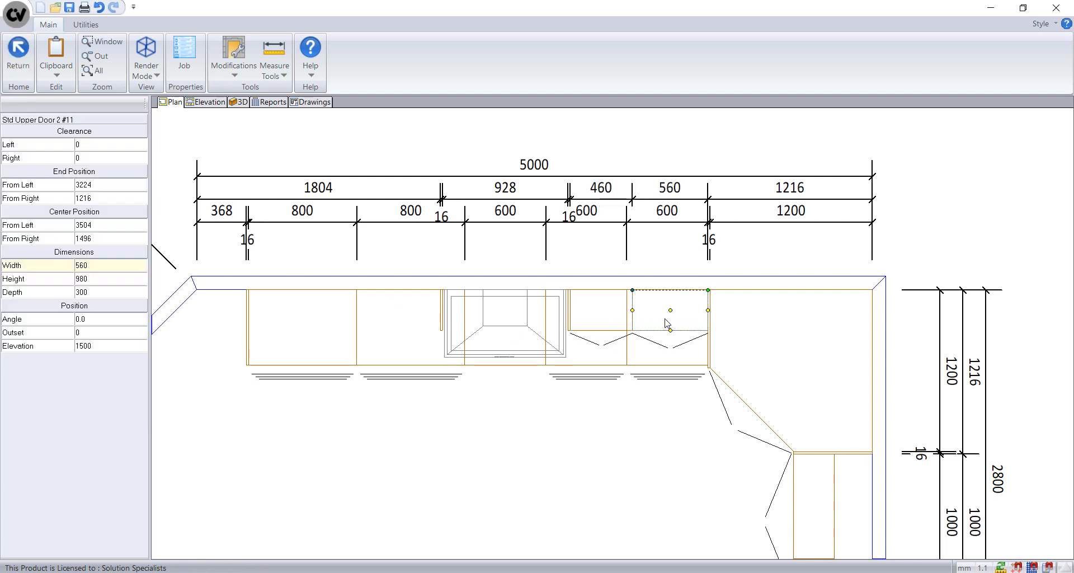
right_click(666, 319)
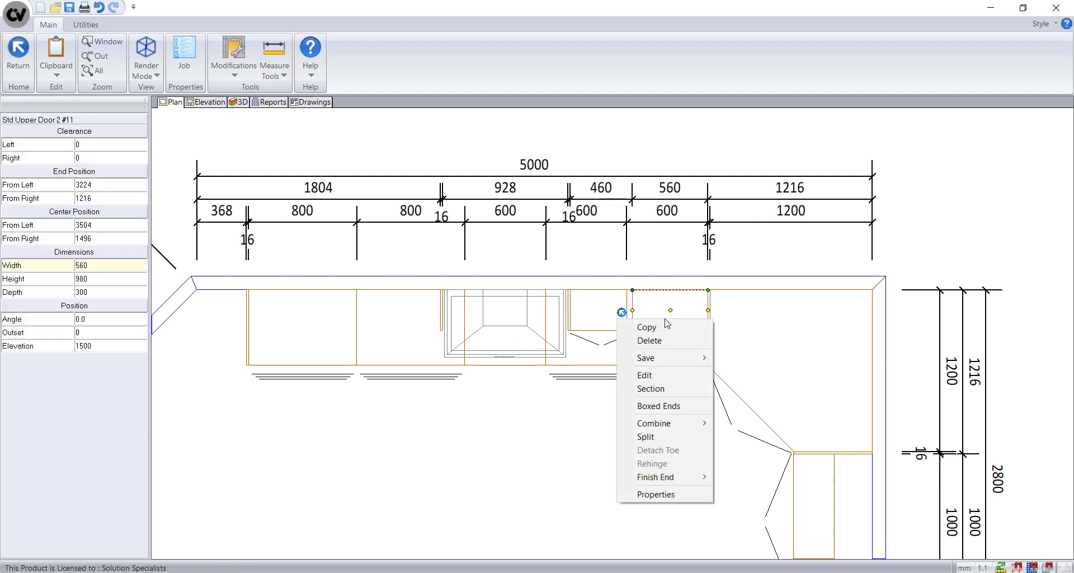
click(673, 435)
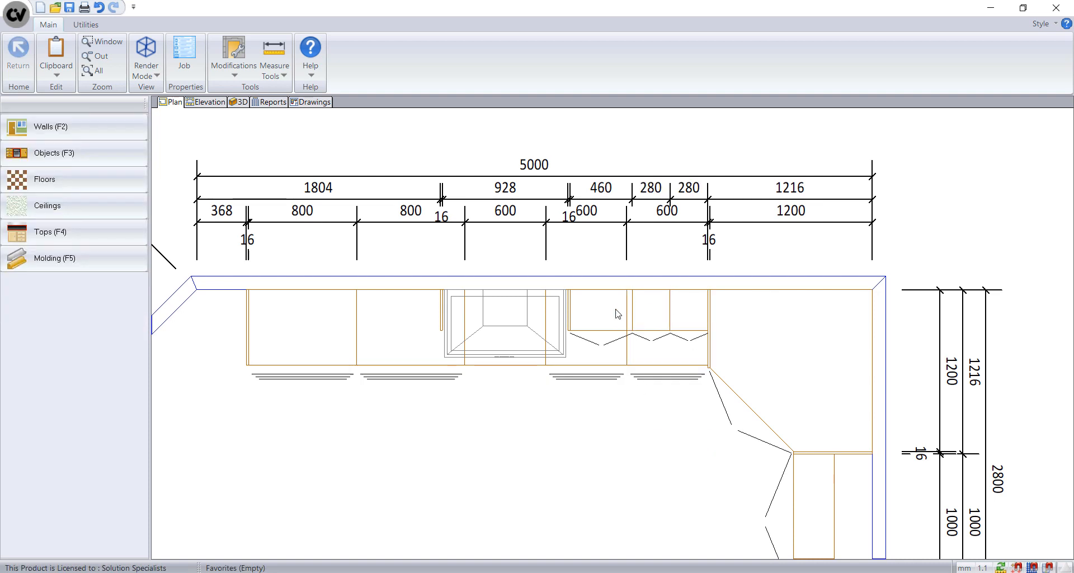
click(687, 313)
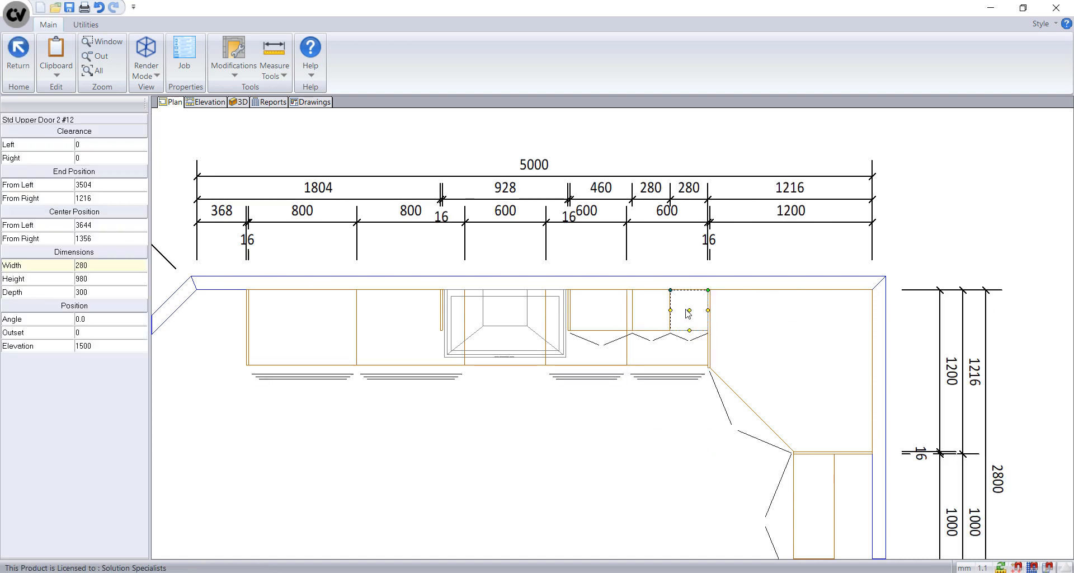
key(Escape)
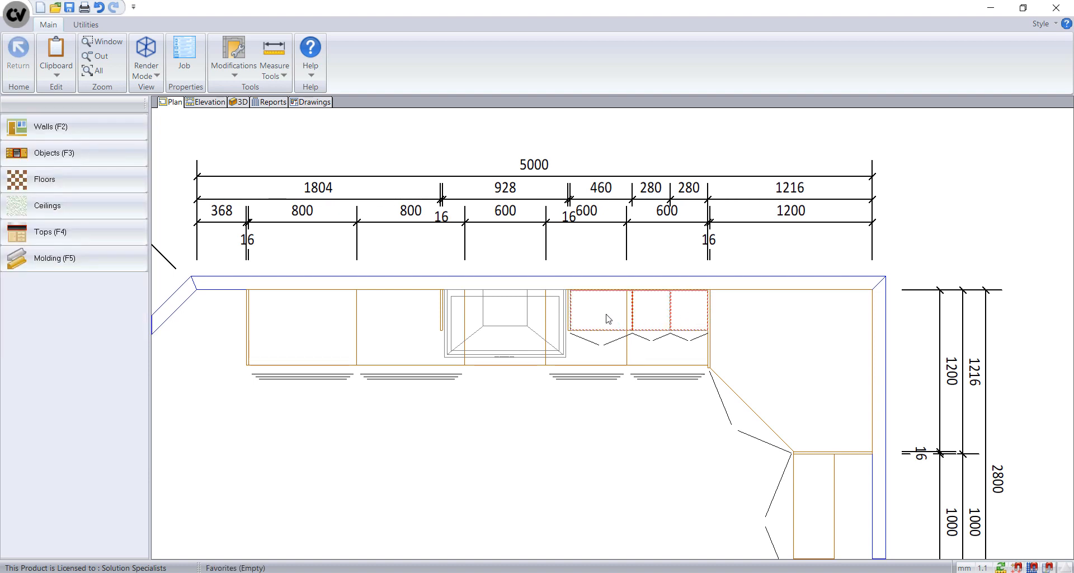
right_click(608, 318)
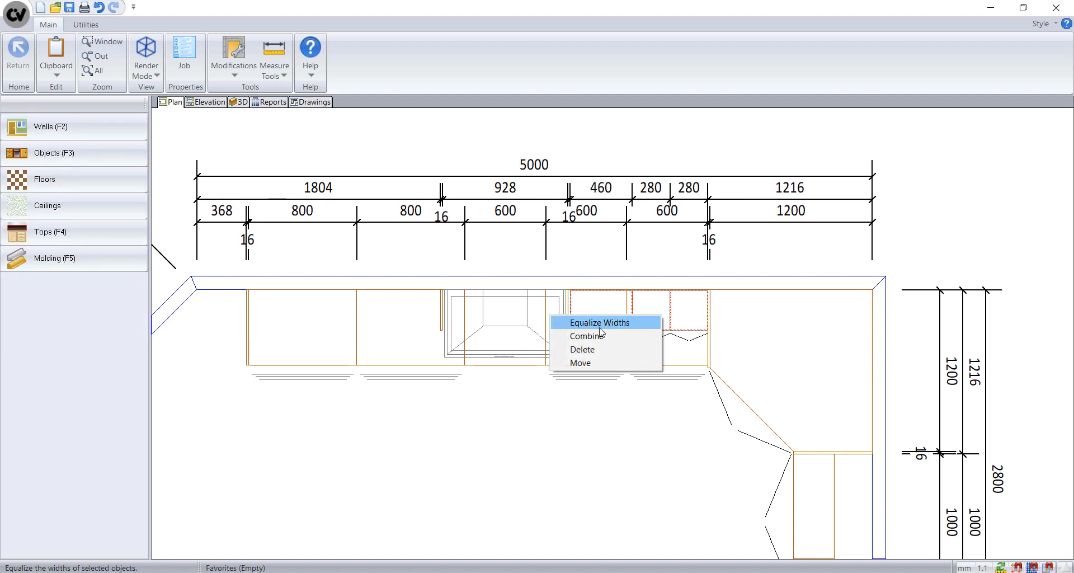
click(605, 328)
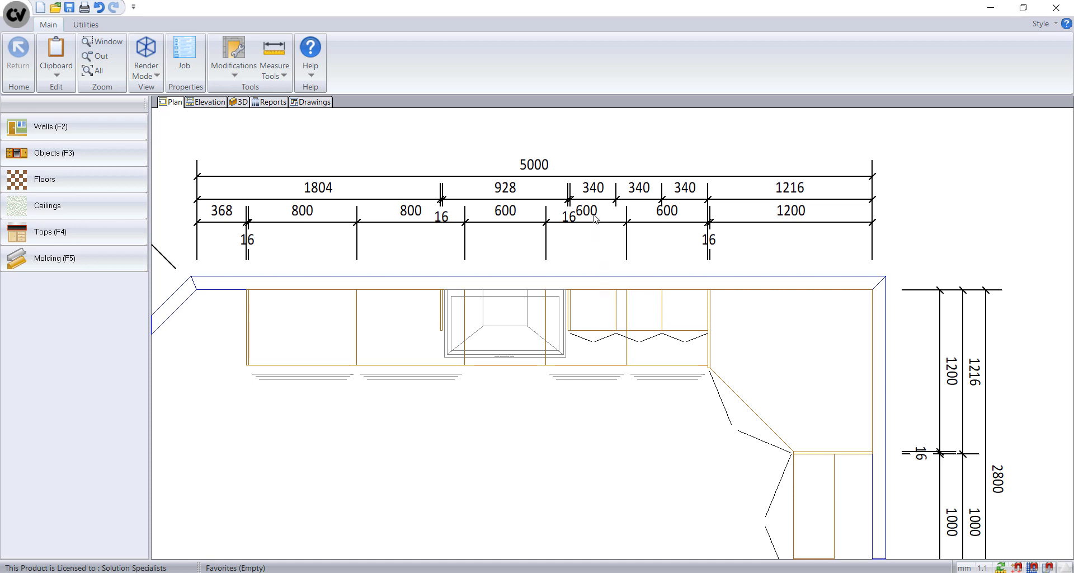
Step: Combine the two upper cabinets nearest the tall corner unit into a single cabinet
click(699, 315)
key(Escape)
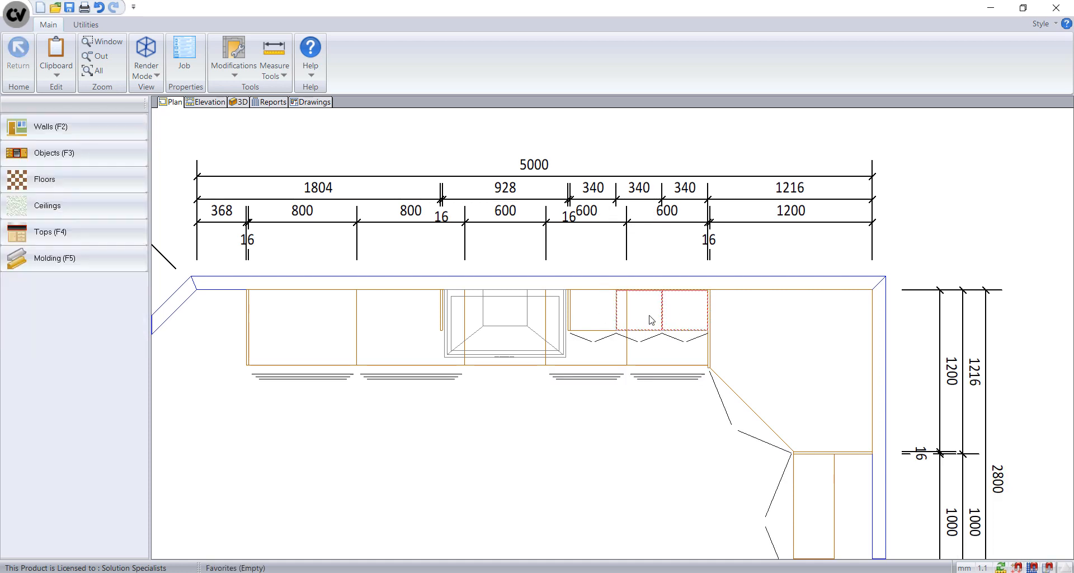
right_click(651, 319)
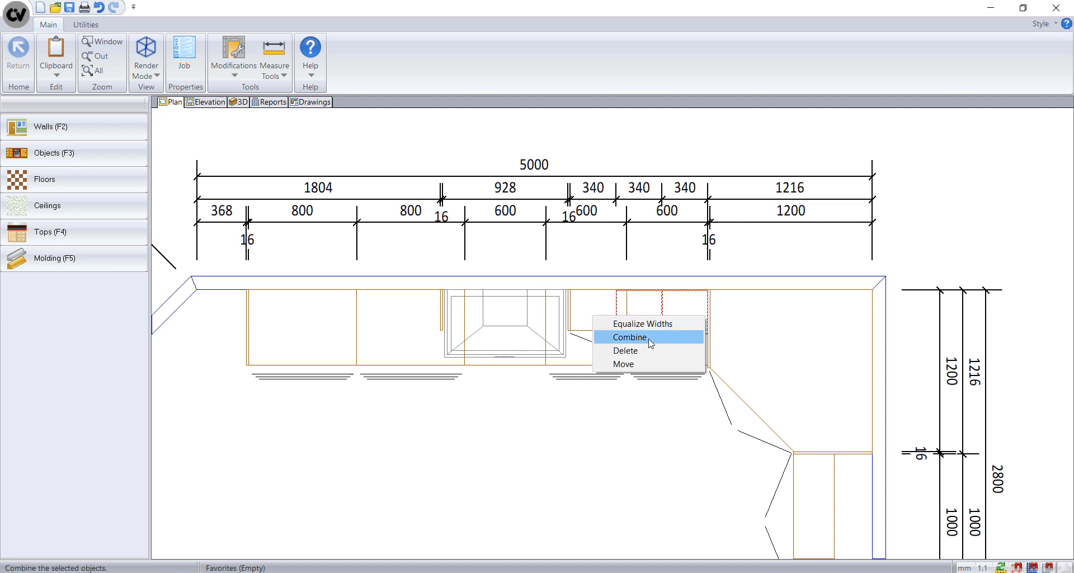
click(630, 337)
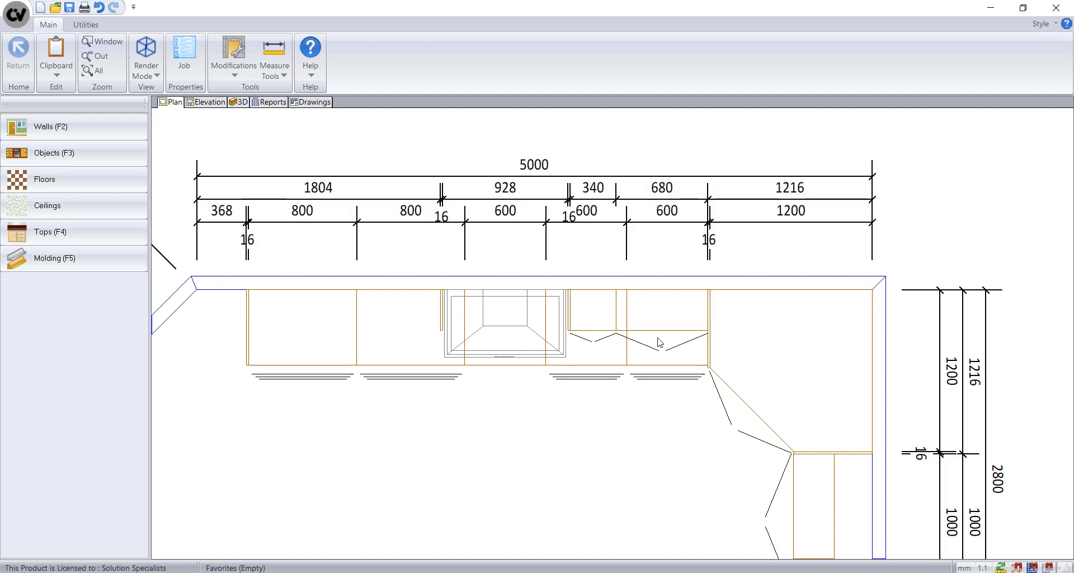
Step: Change the 340 mm upper cabinet's pair of doors to a single door hinged on the right
click(598, 312)
double_click(598, 313)
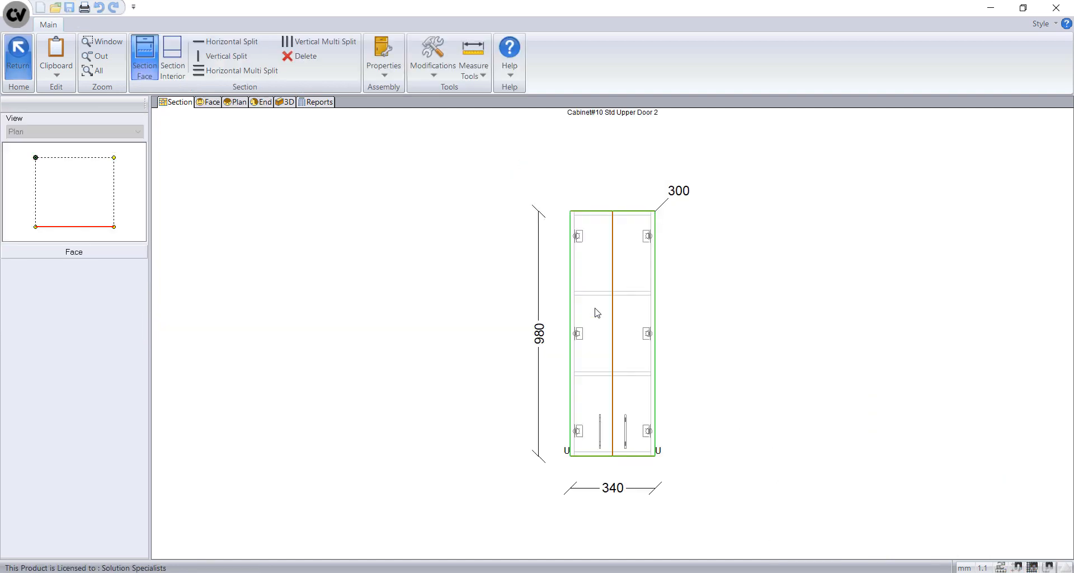
click(597, 313)
click(59, 212)
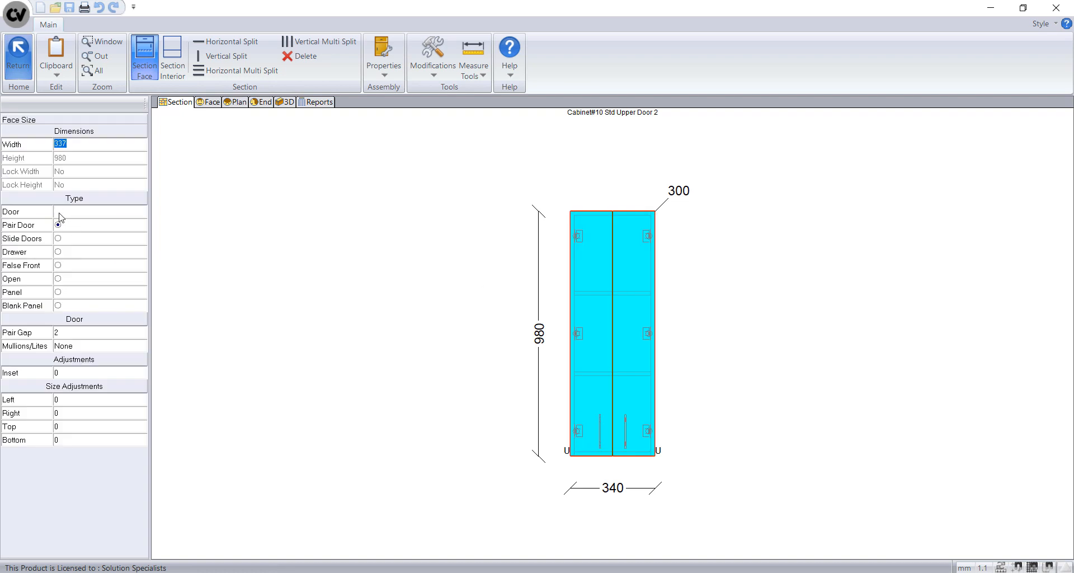
click(140, 337)
click(122, 364)
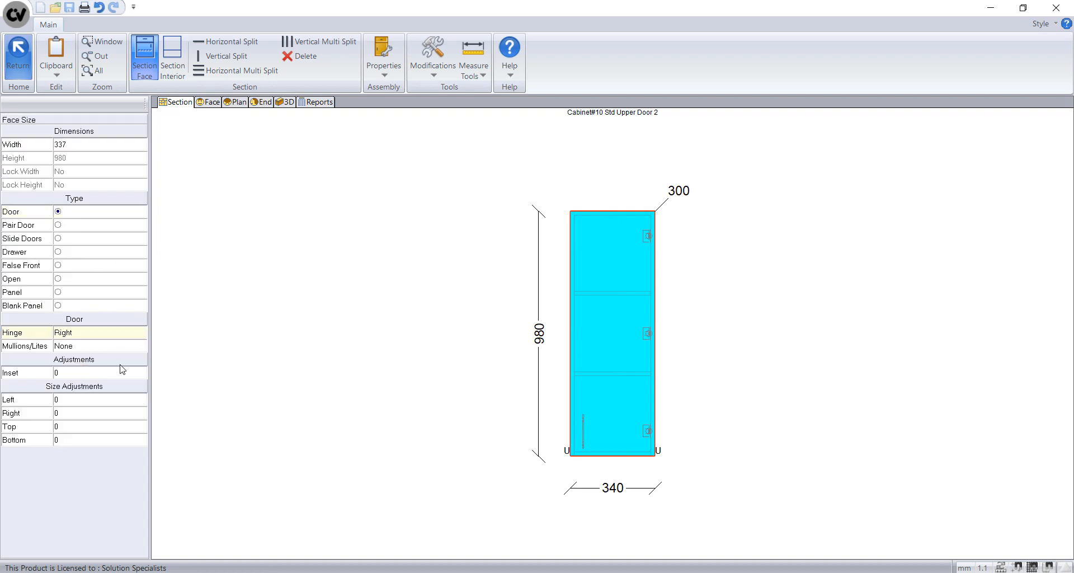
click(26, 78)
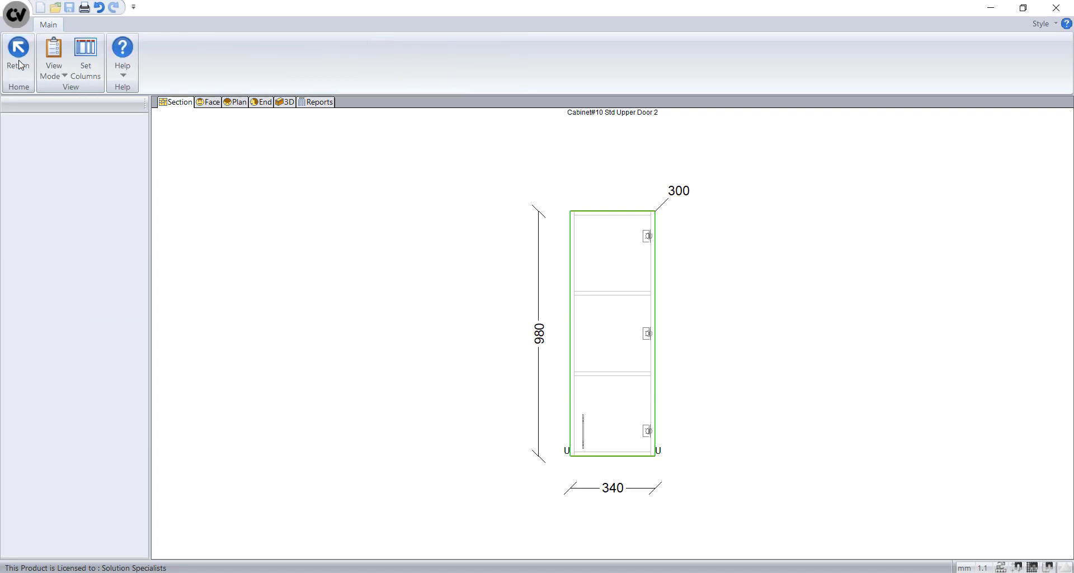
Step: Copy the 680 mm upper cabinet to the left side of the hood, against the left upper panel
click(640, 291)
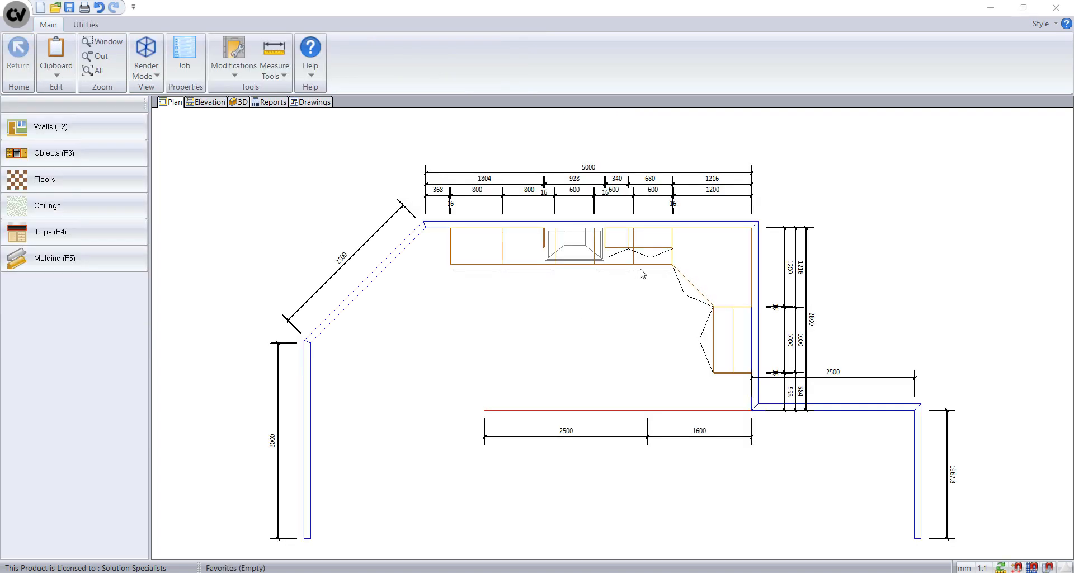
click(650, 238)
right_click(650, 238)
click(631, 245)
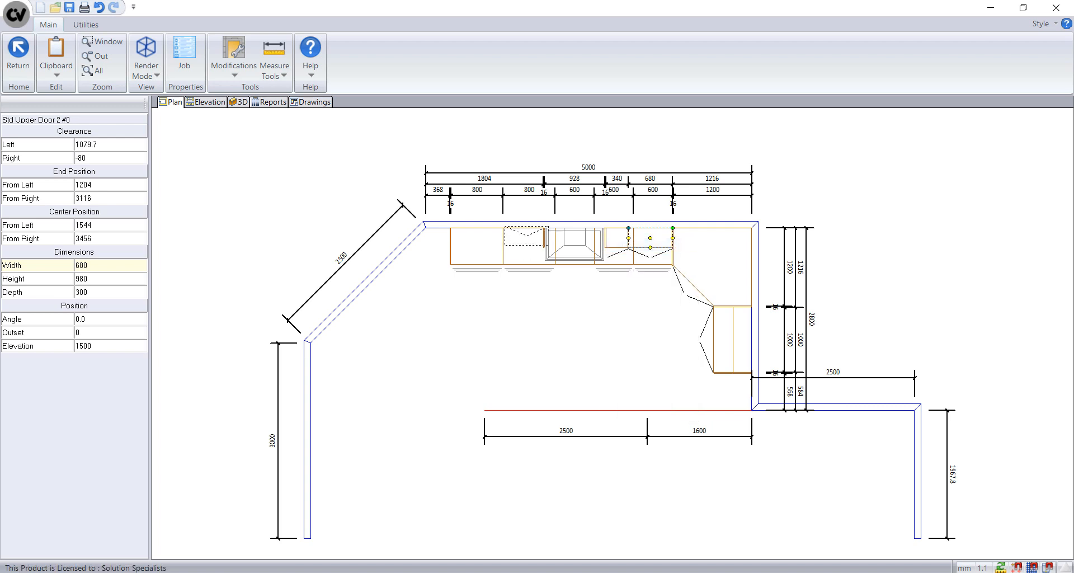
scroll(506, 237, up, 3)
scroll(510, 240, up, 3)
key(Escape)
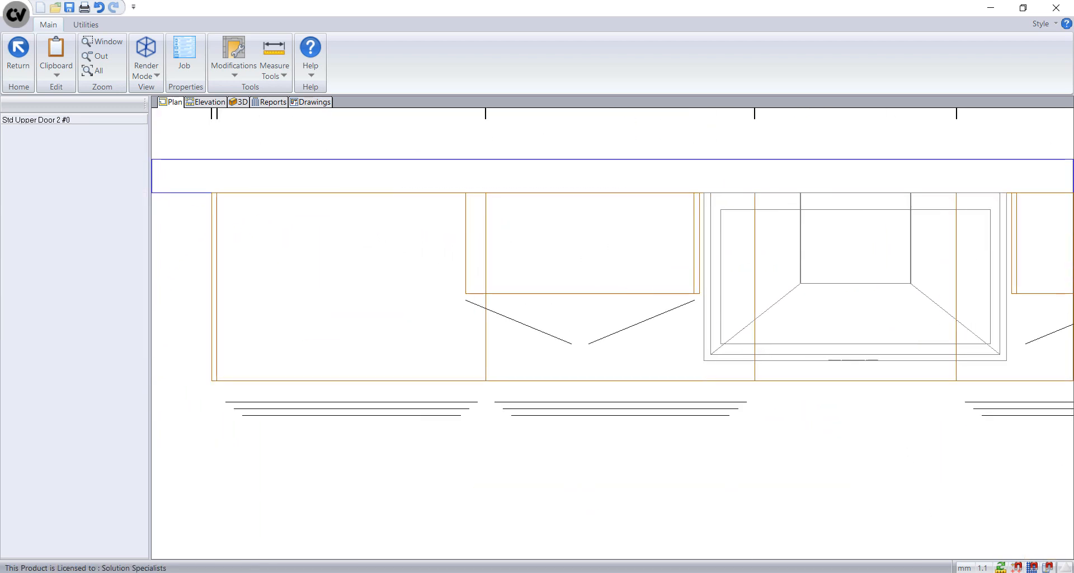
Step: Copy the upper panel left of the hood onto the outer left end of the copied upper cabinet
click(698, 227)
right_click(698, 227)
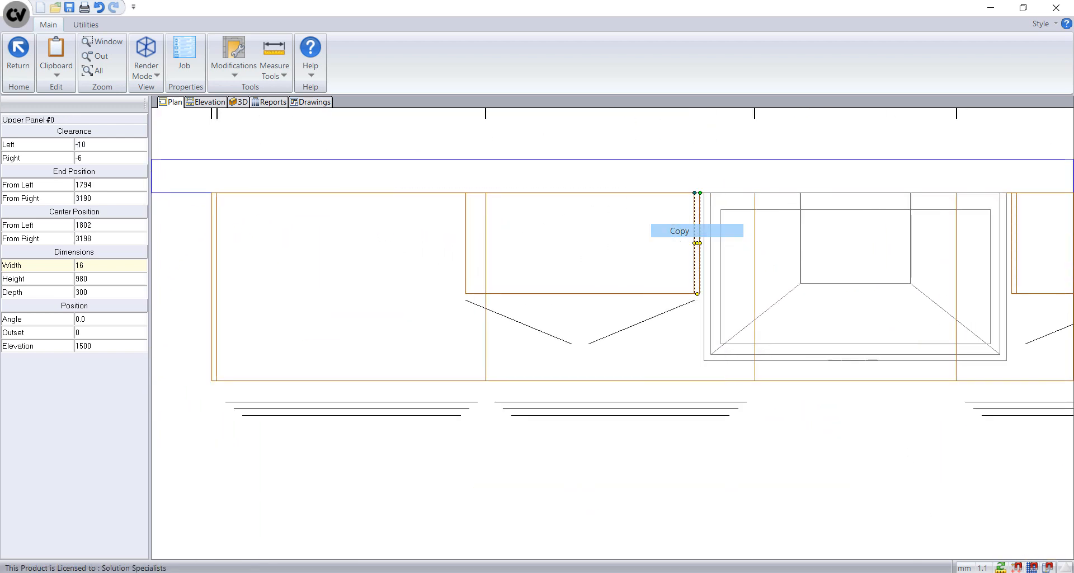
click(696, 230)
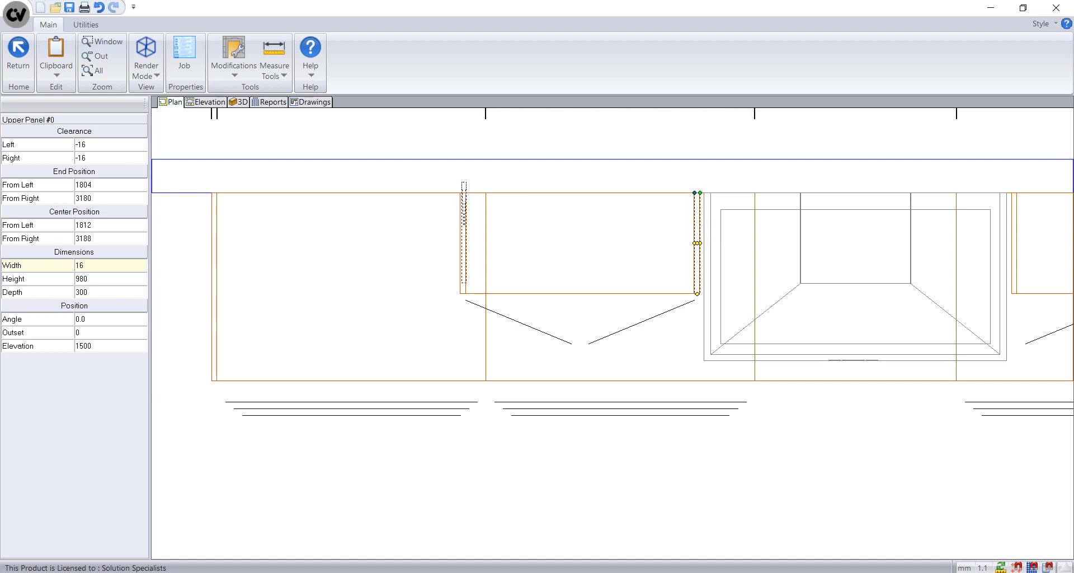
click(505, 322)
click(520, 448)
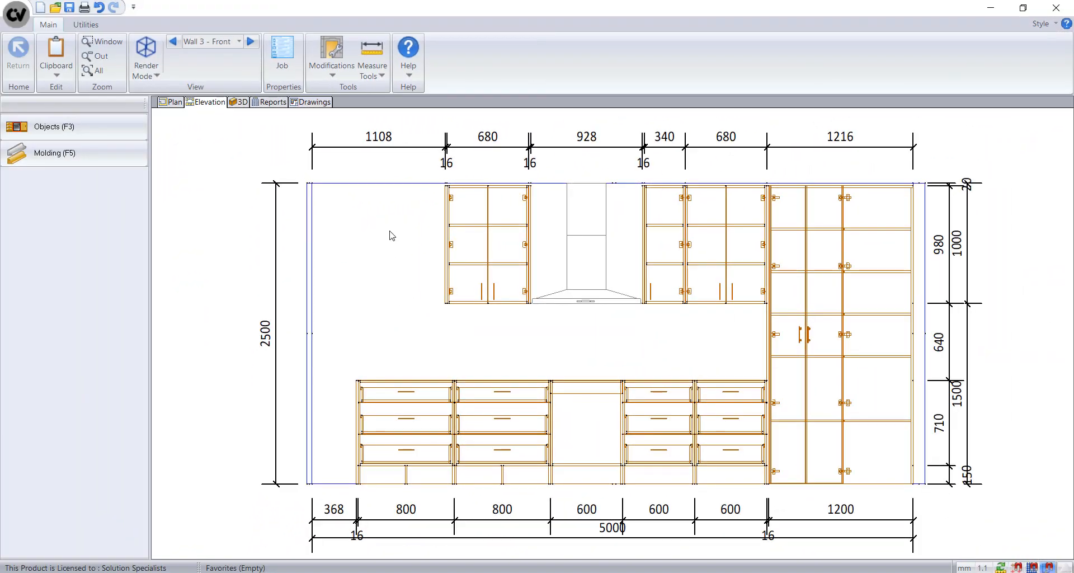
Step: Place a Shelf Over from the Specials catalog beside the left upper cabinet's end panel and stretch it to the left end of the wall
click(135, 130)
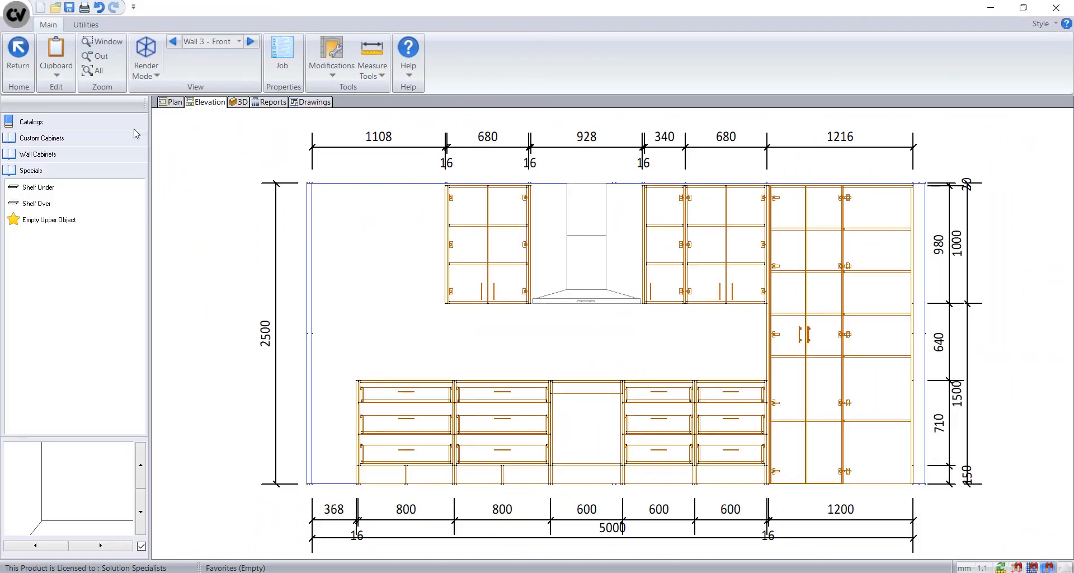
click(51, 207)
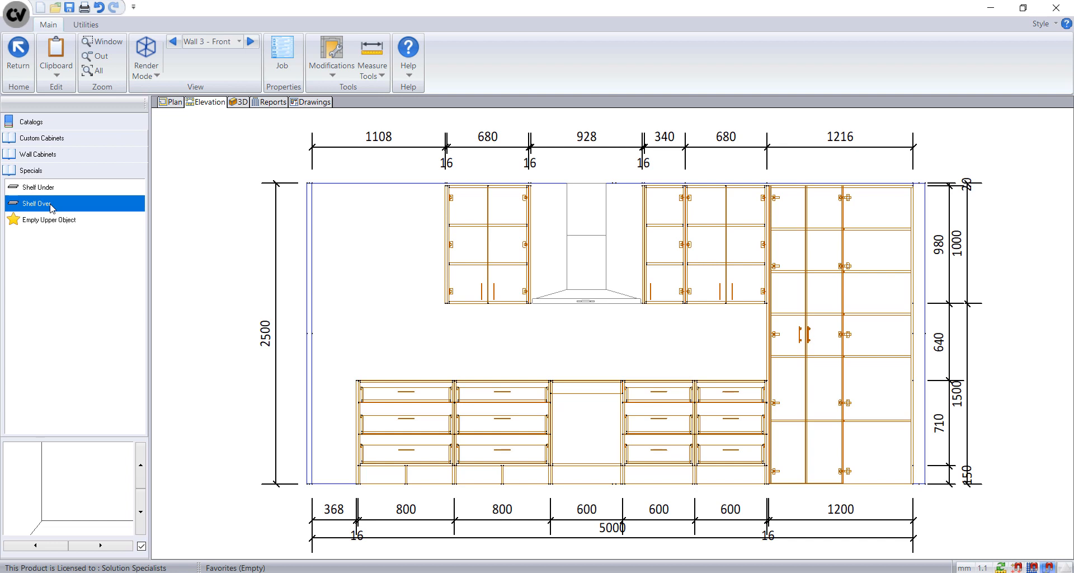
drag(51, 206, 405, 231)
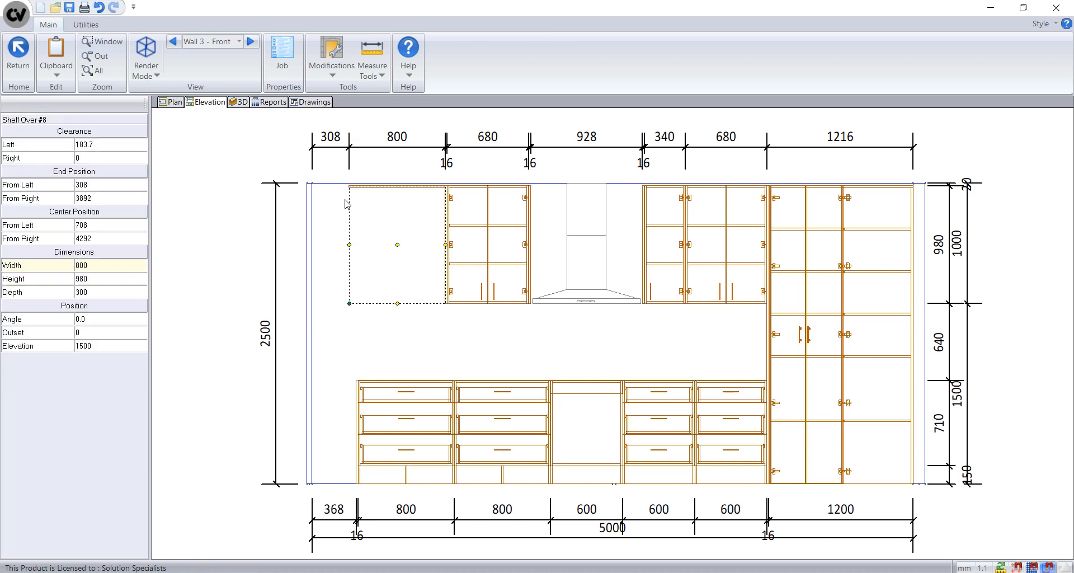
drag(349, 245, 310, 250)
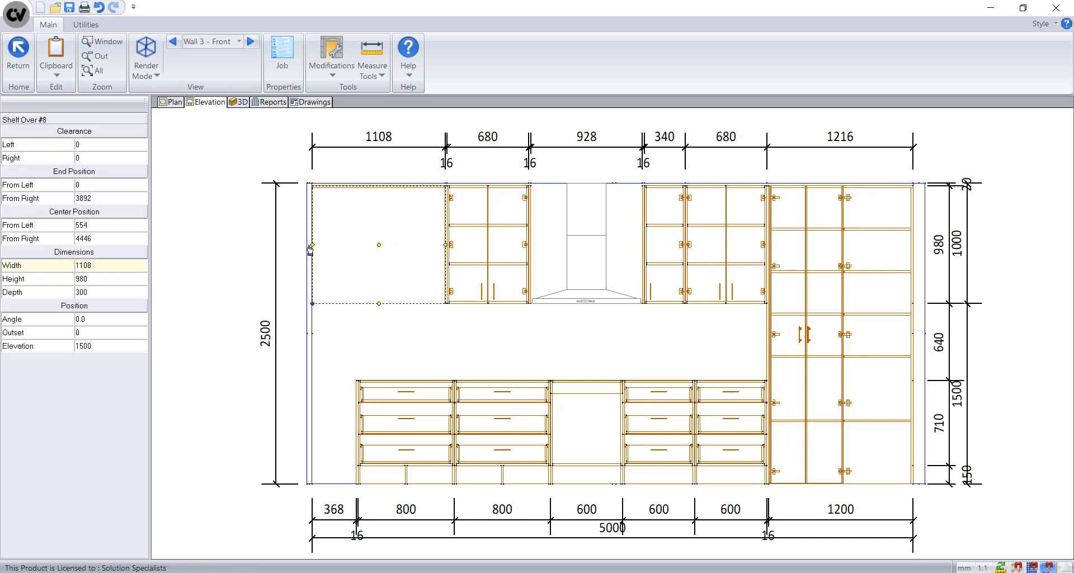
click(336, 175)
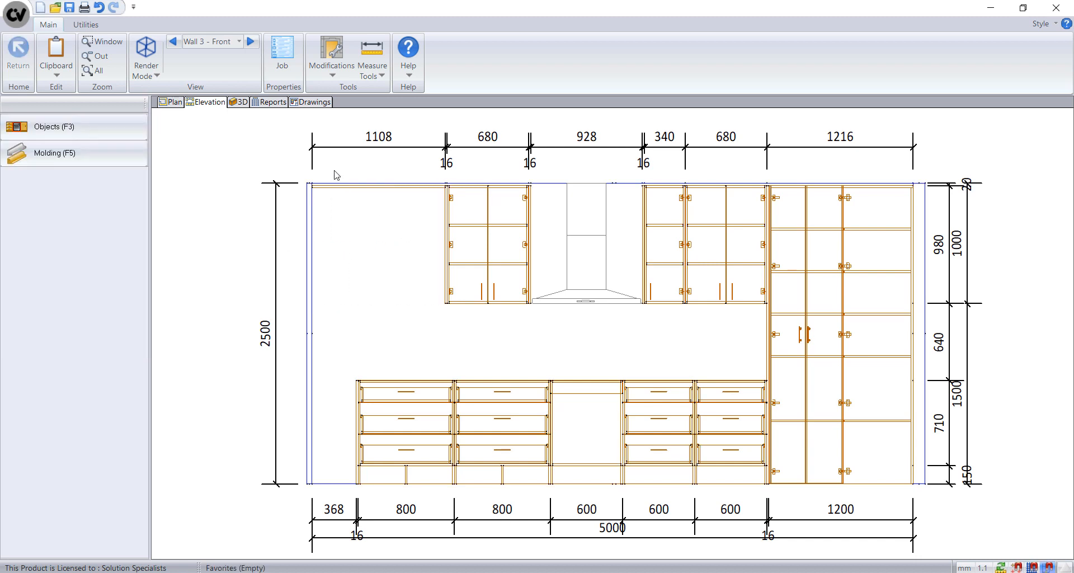
Step: Set the Shelf Over's width to 1108-368+10 mm, based on the base end panel's distance from the left end of the wall
click(359, 392)
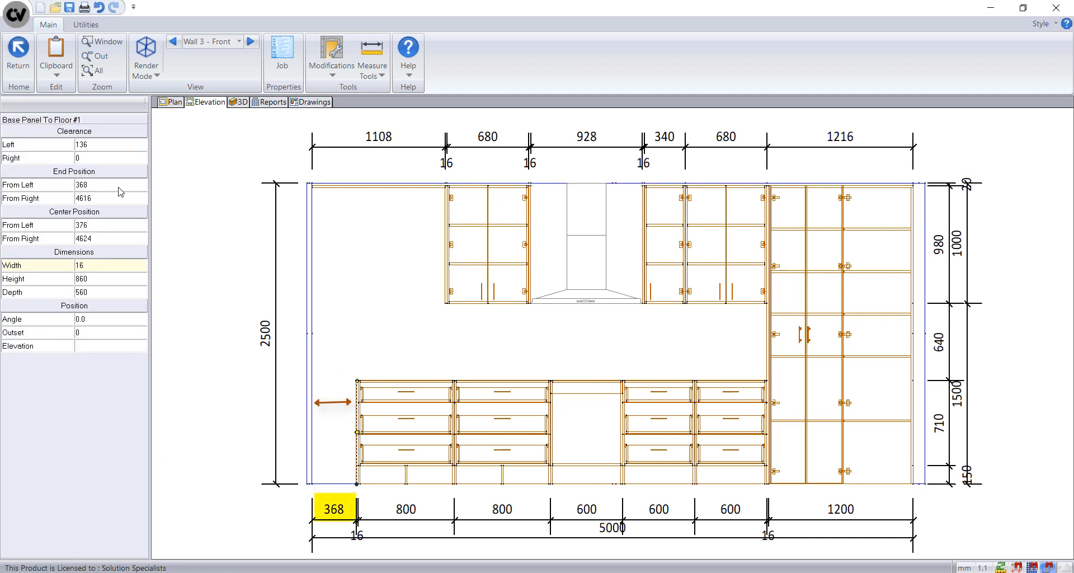
click(84, 186)
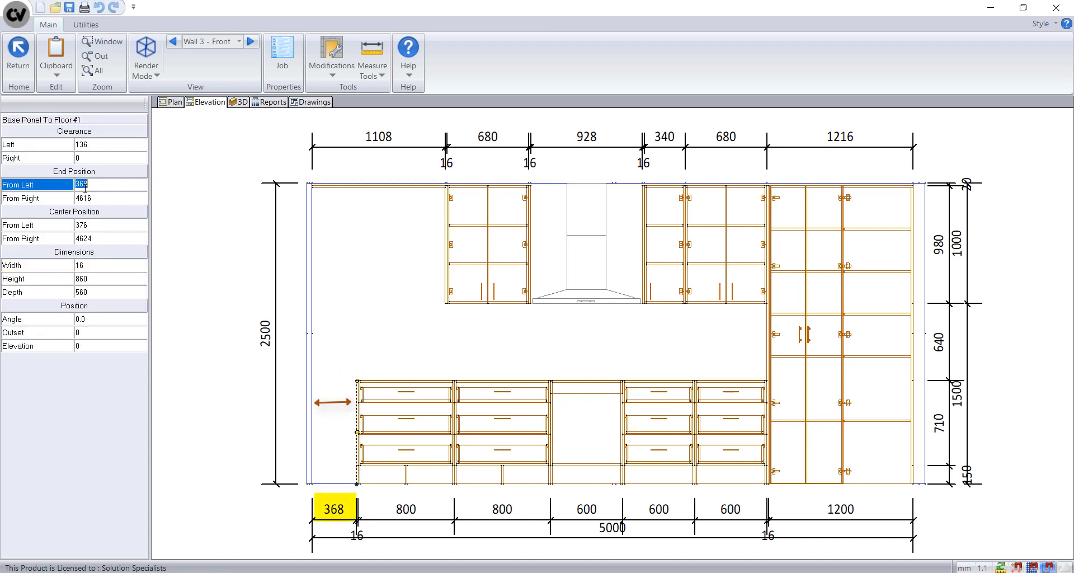
click(379, 219)
click(392, 203)
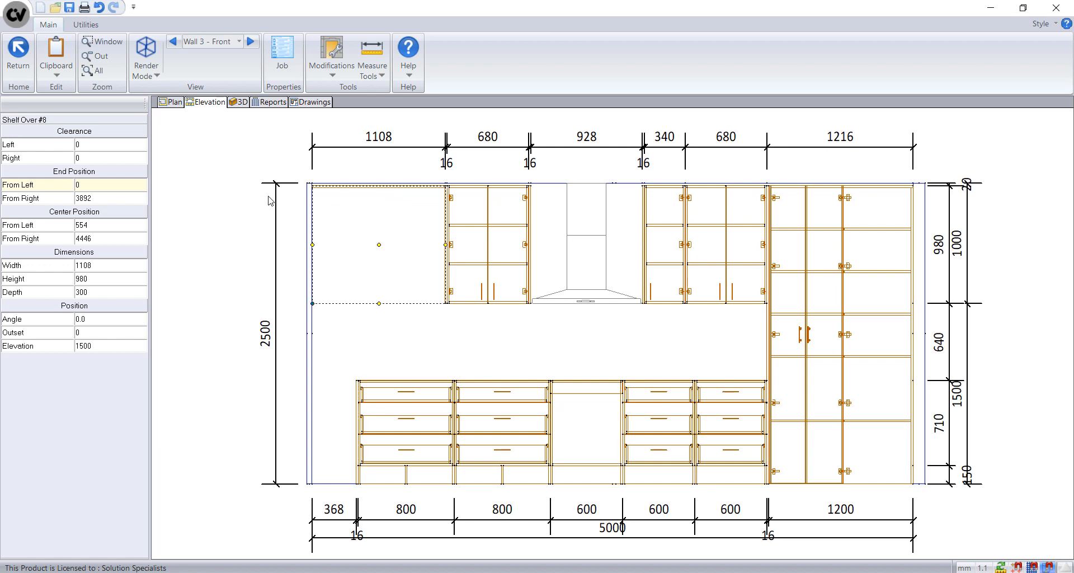
click(116, 267)
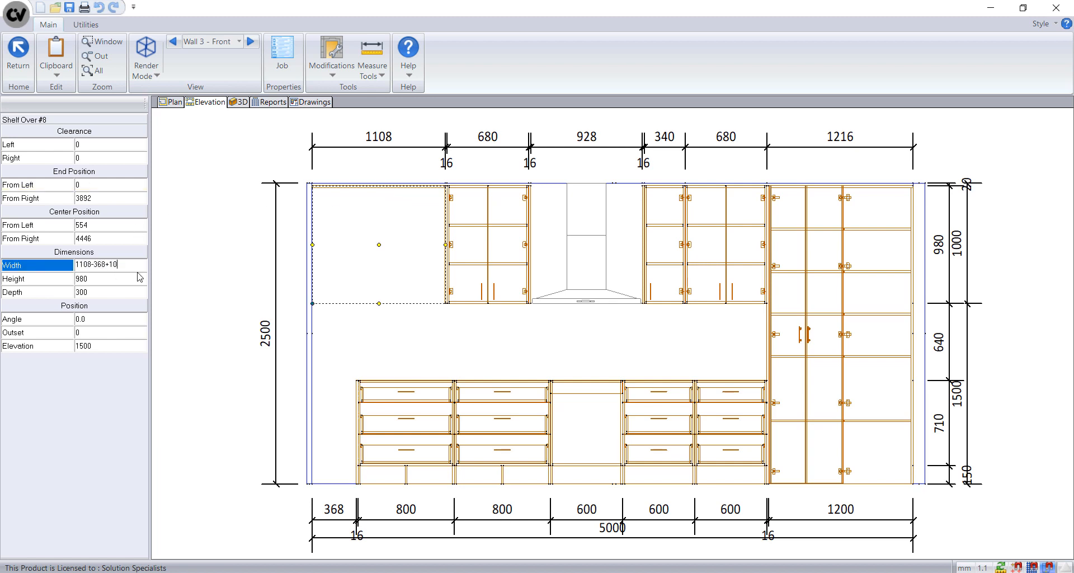
key(Return)
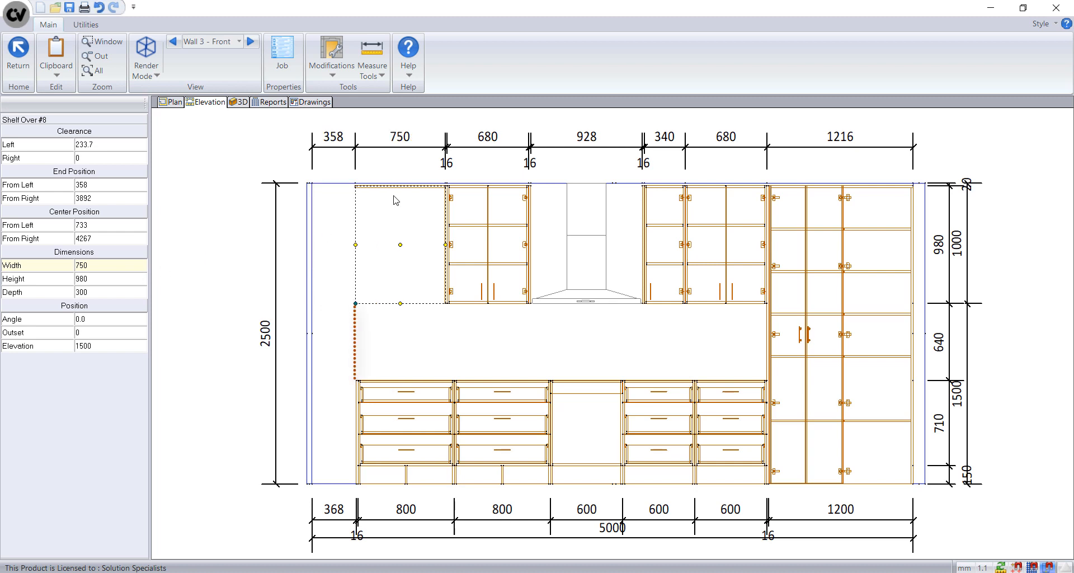
Step: Set the Shelf Over's height to 33 mm and its depth to 320 mm
click(89, 280)
text(33)
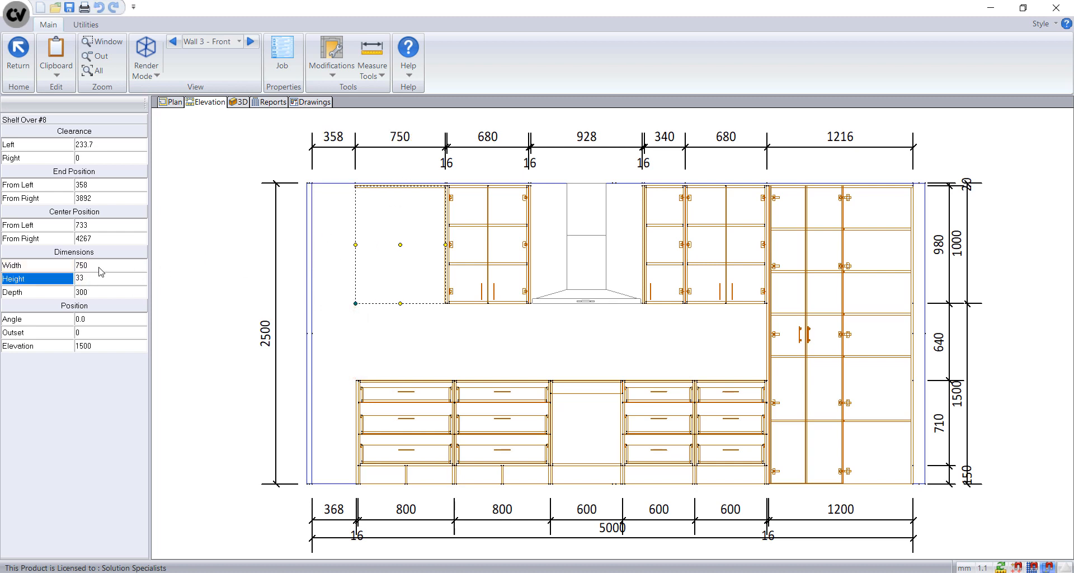
key(Return)
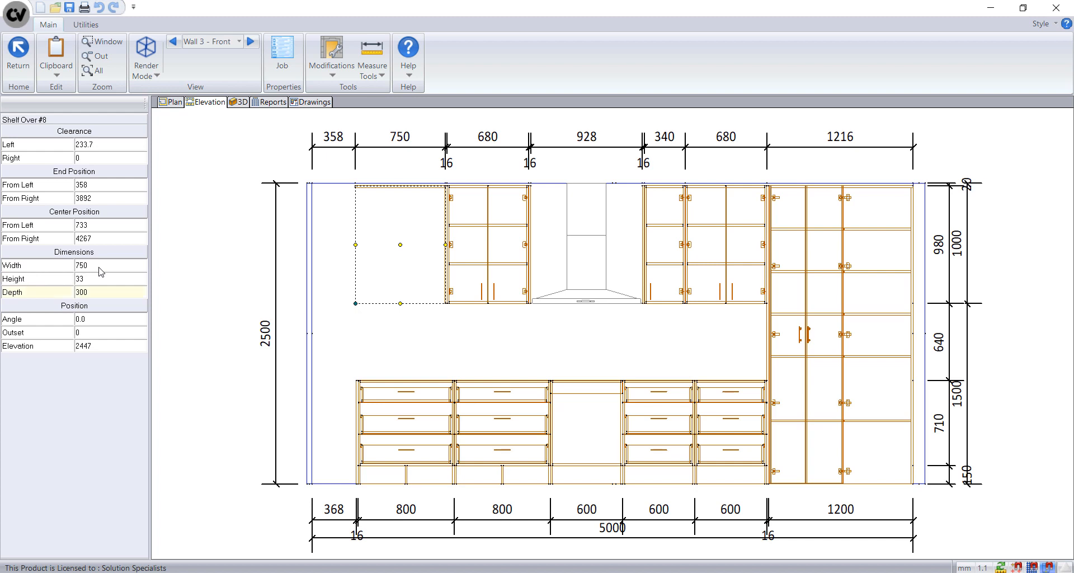
text(3)
key(Return)
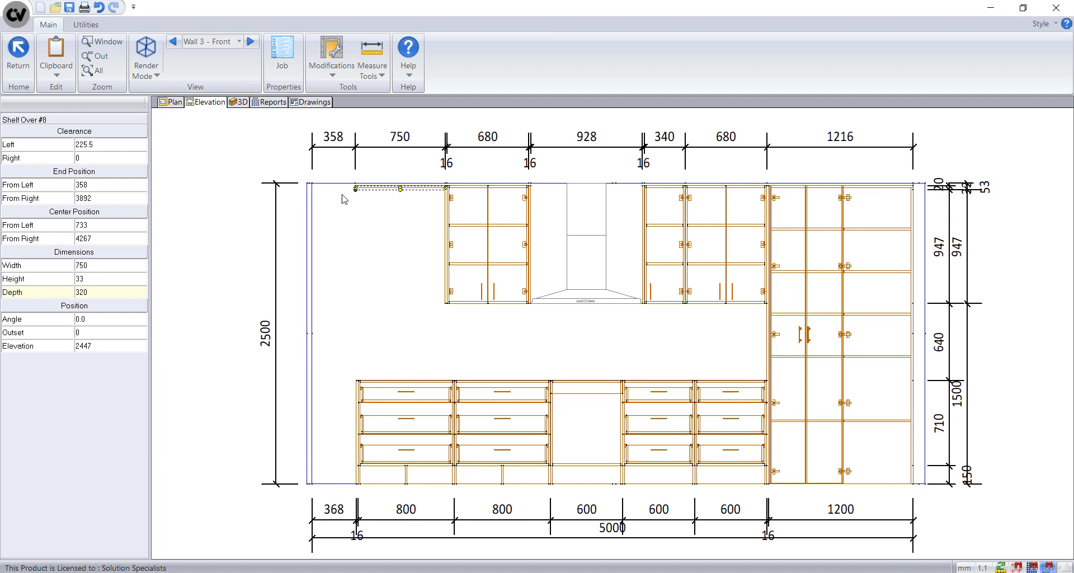
Step: Edit the Shelf Over and change its Top part's material to a thicker board that fills the 33 mm shelf height
right_click(366, 192)
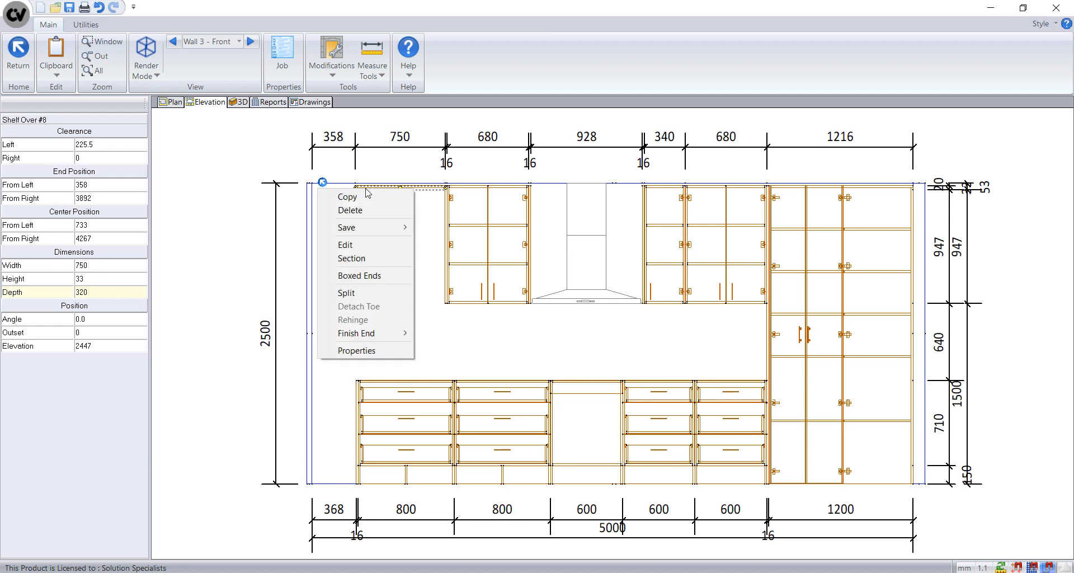
click(373, 244)
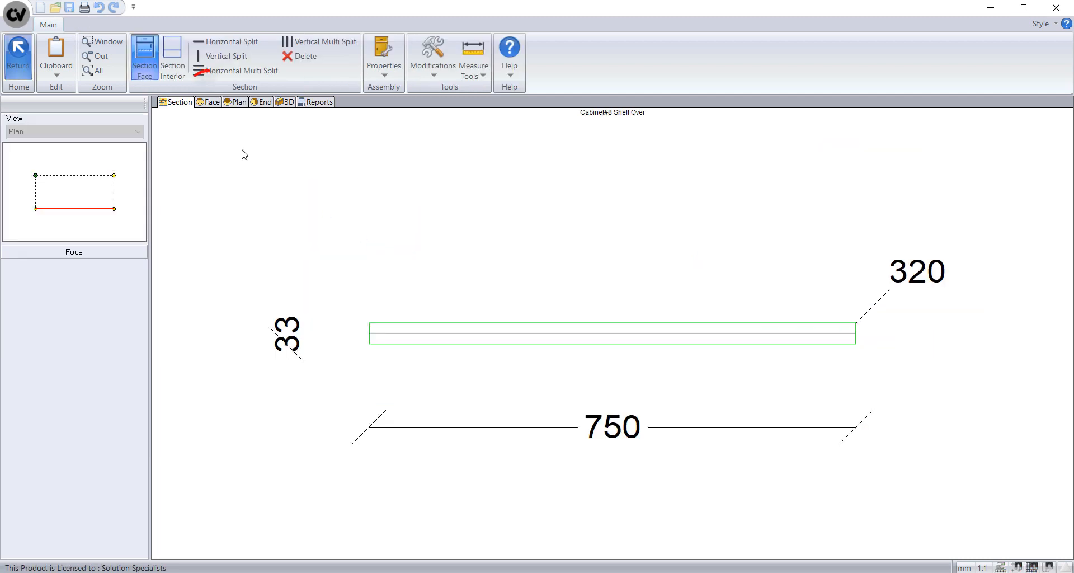
click(209, 103)
click(380, 333)
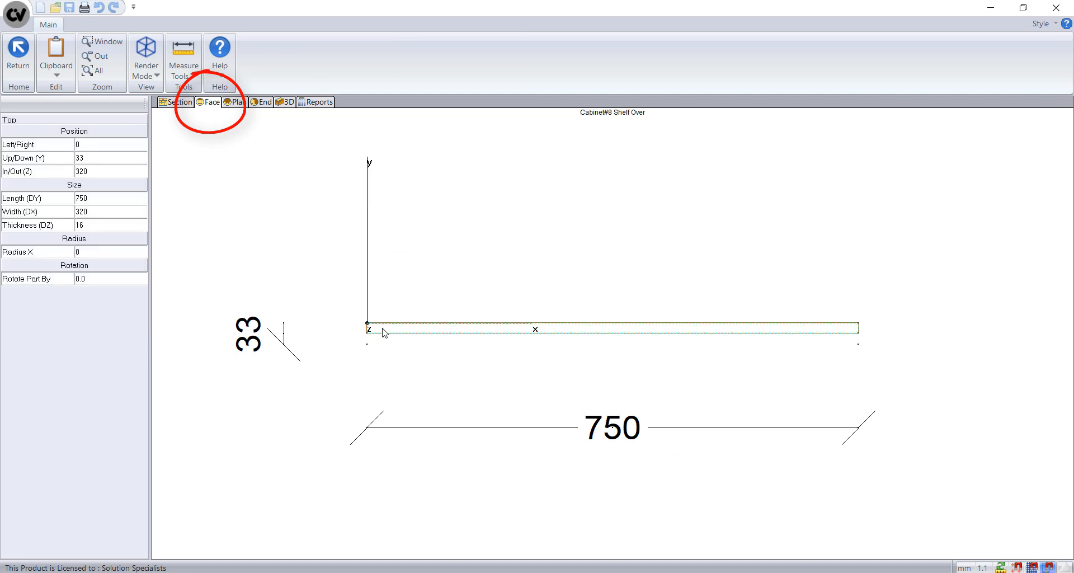
right_click(331, 318)
click(388, 370)
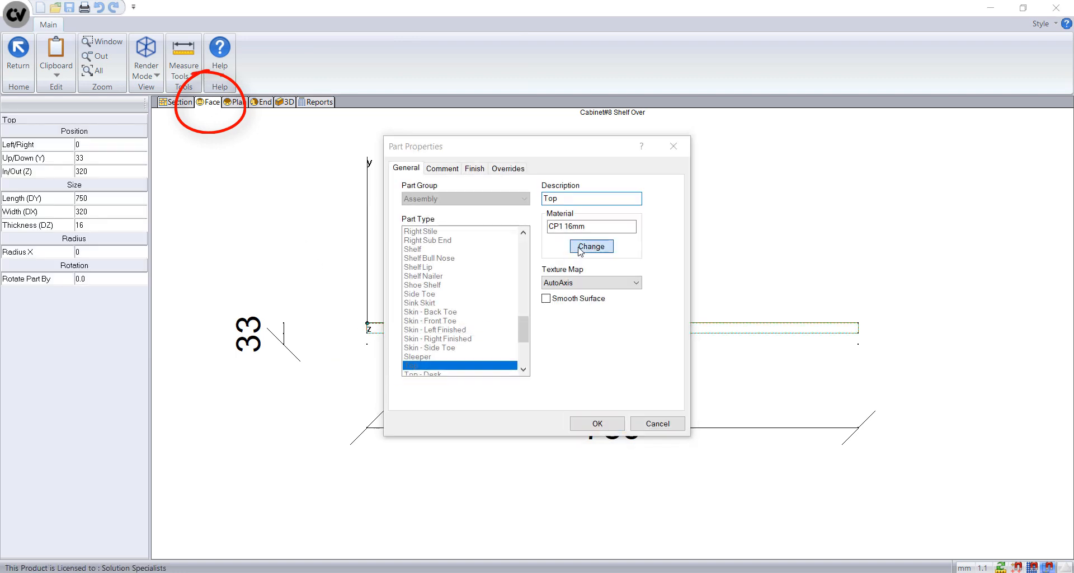
click(592, 246)
click(577, 250)
click(643, 414)
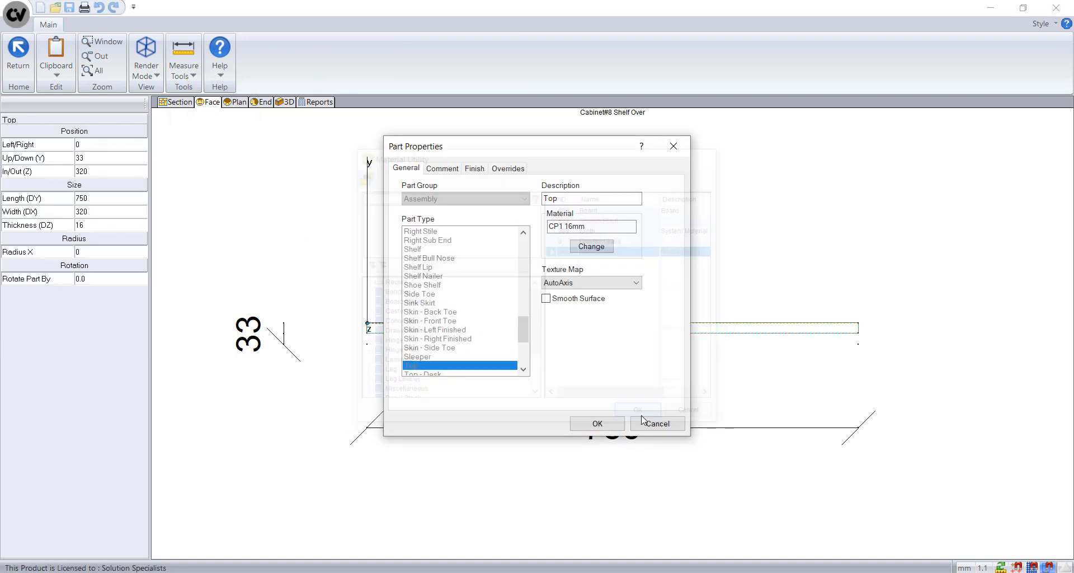
click(595, 424)
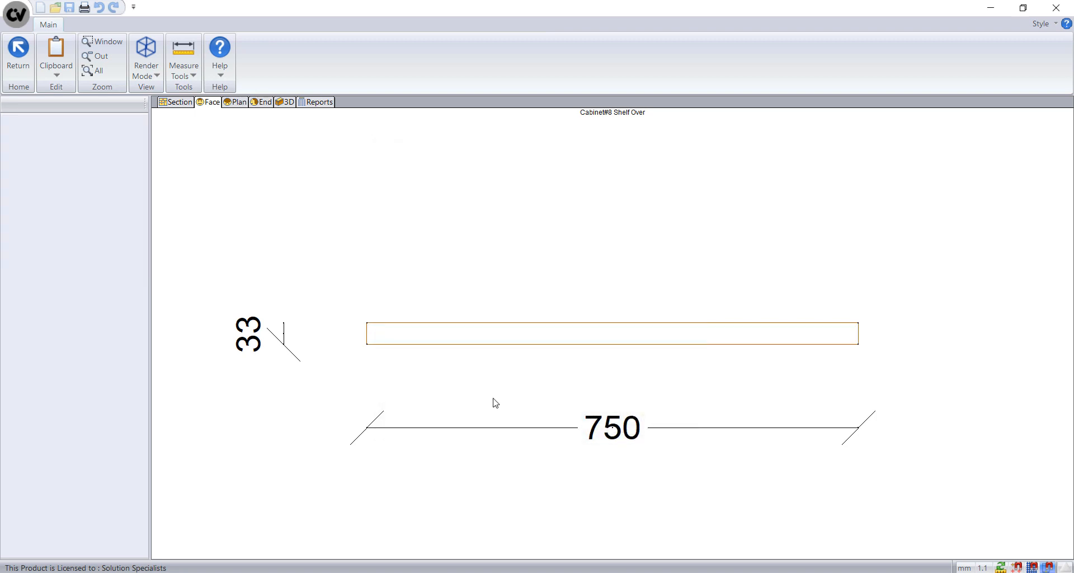
click(18, 54)
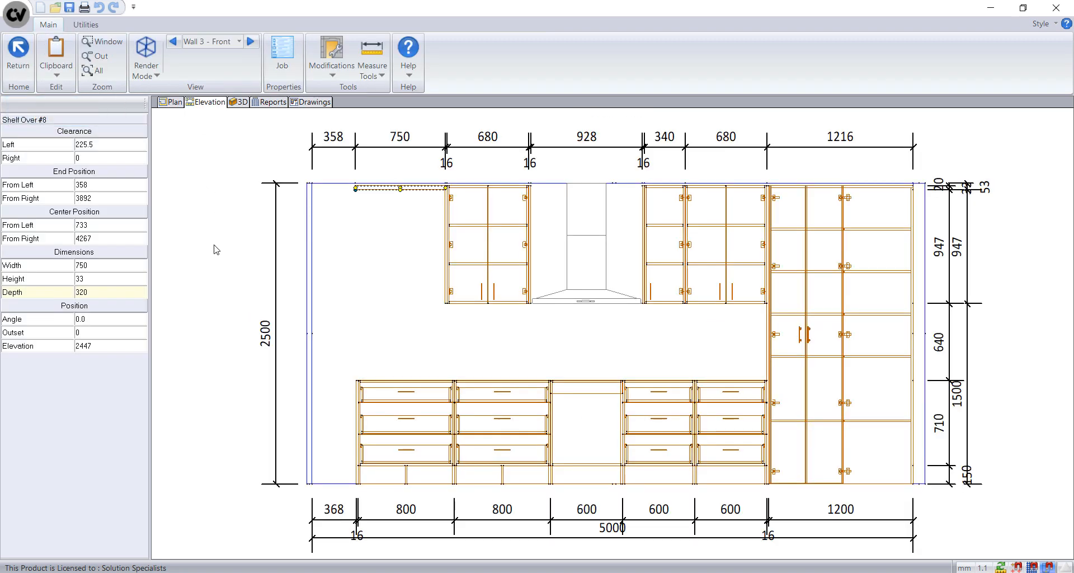
Step: Set the Shelf Over's elevation to 1500 mm, in line with the bottom of the upper cabinets
click(120, 346)
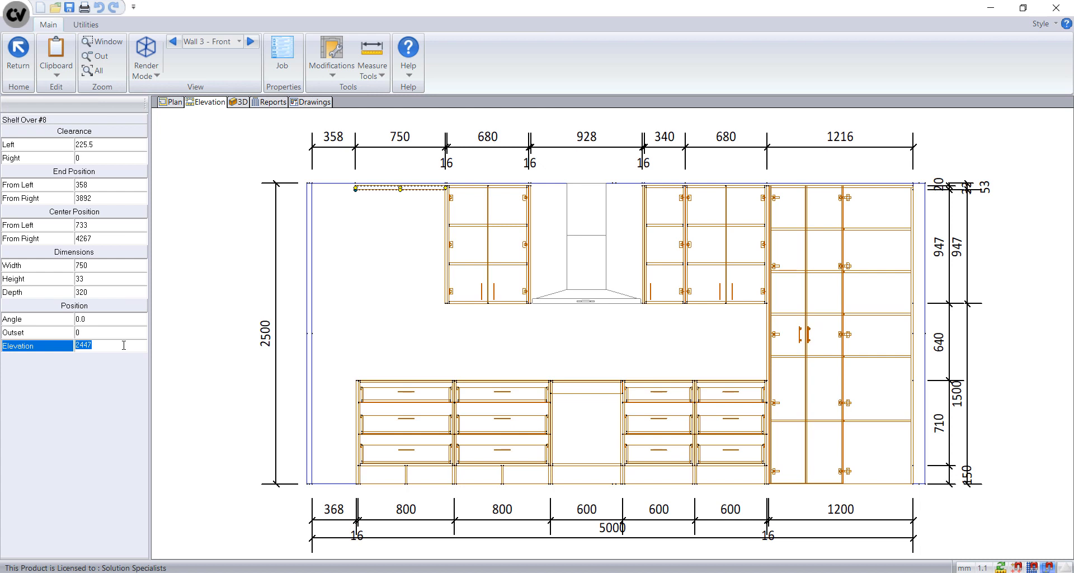
text(1500)
key(Return)
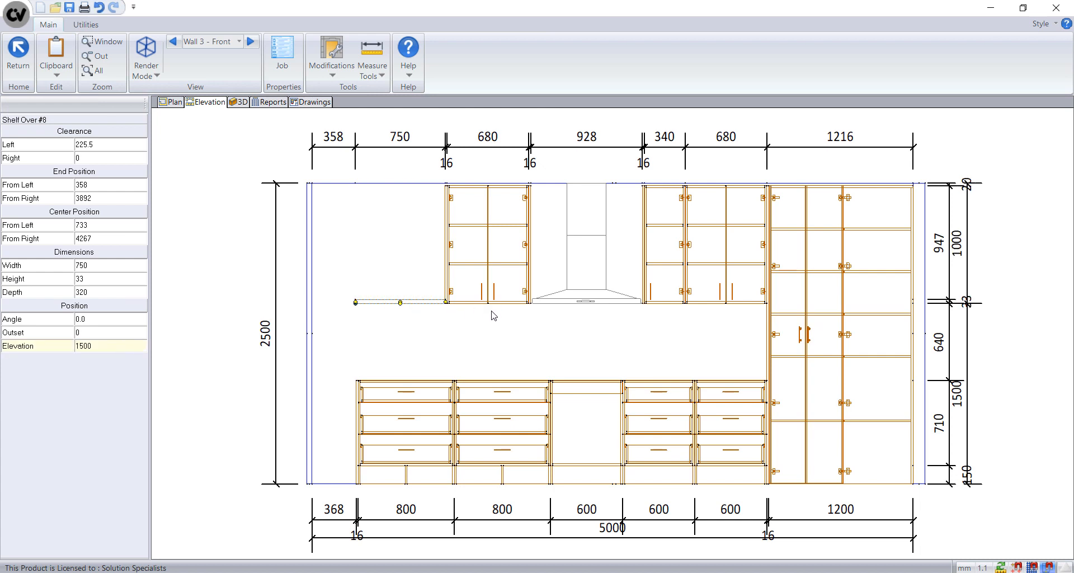
Step: Copy the Shelf Over to a spot above the original and set the copy's elevation to 1900 mm
right_click(380, 303)
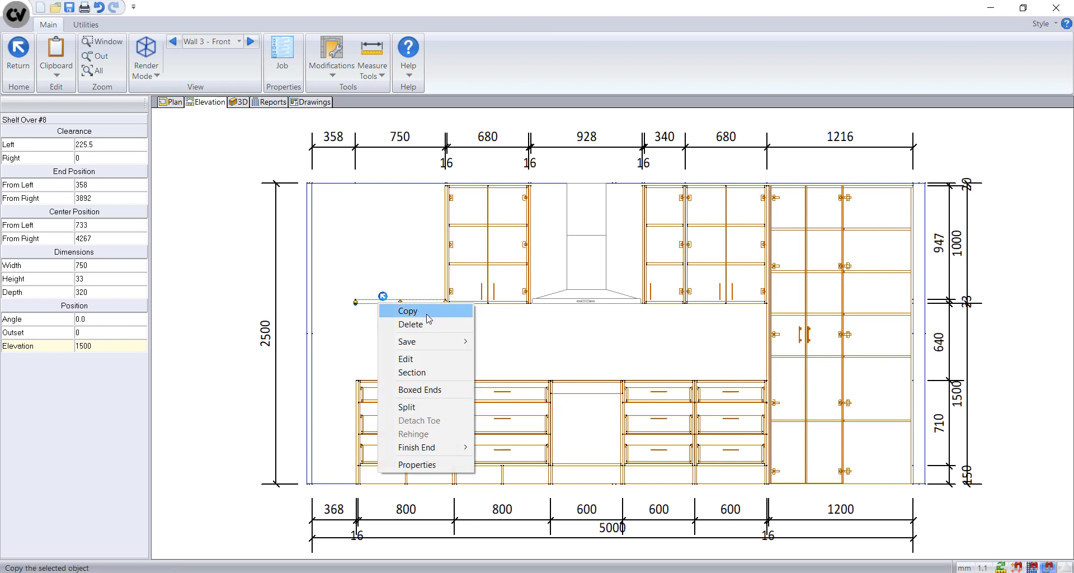
click(429, 312)
click(411, 246)
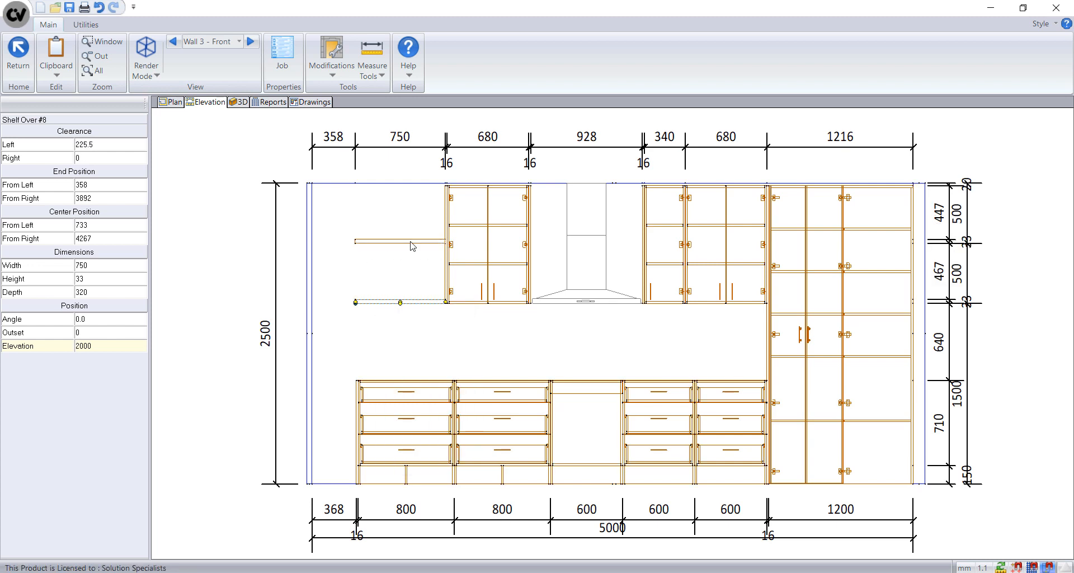
click(411, 242)
click(118, 347)
text(1)
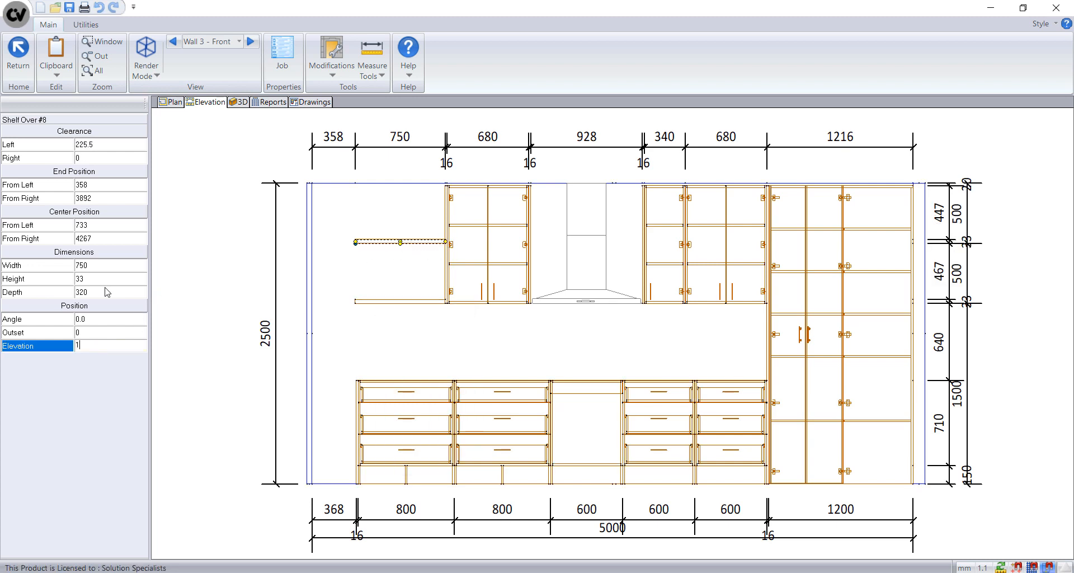
text(900)
key(Return)
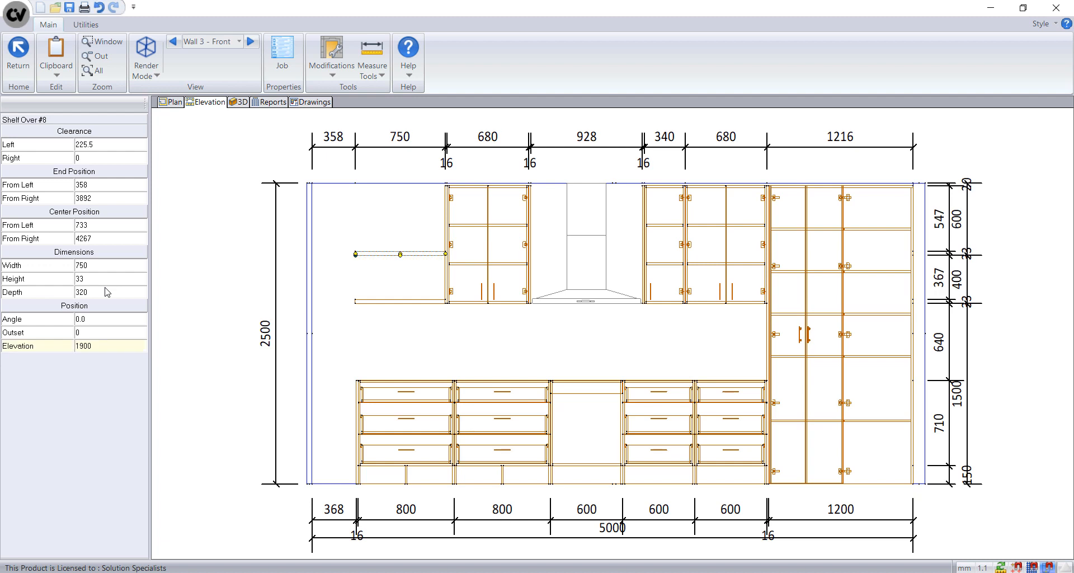
Step: Set the upper shelf's width to 600 mm and deselect it
click(104, 269)
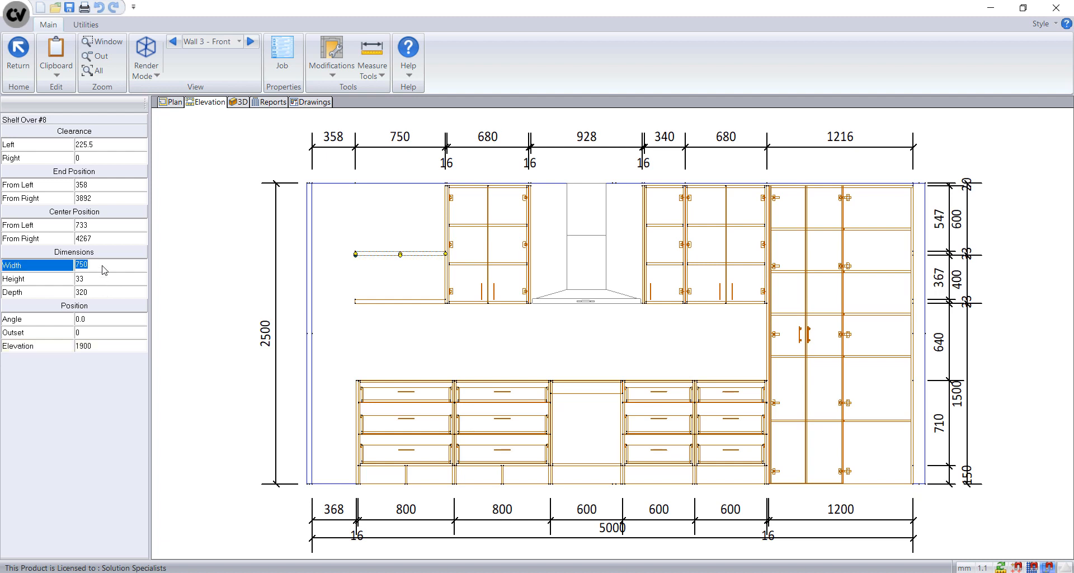
text(600)
key(Return)
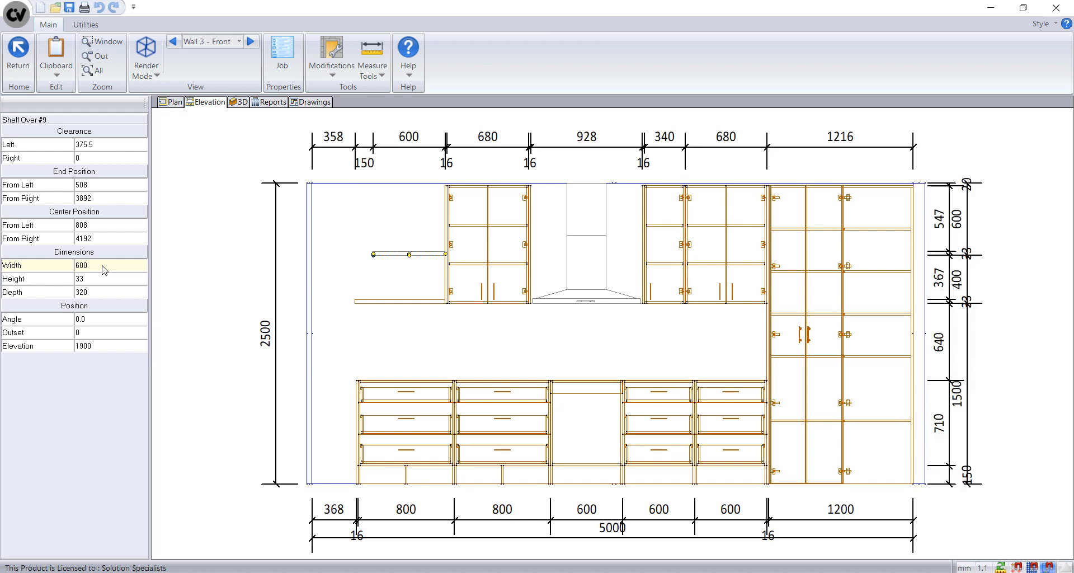
click(273, 293)
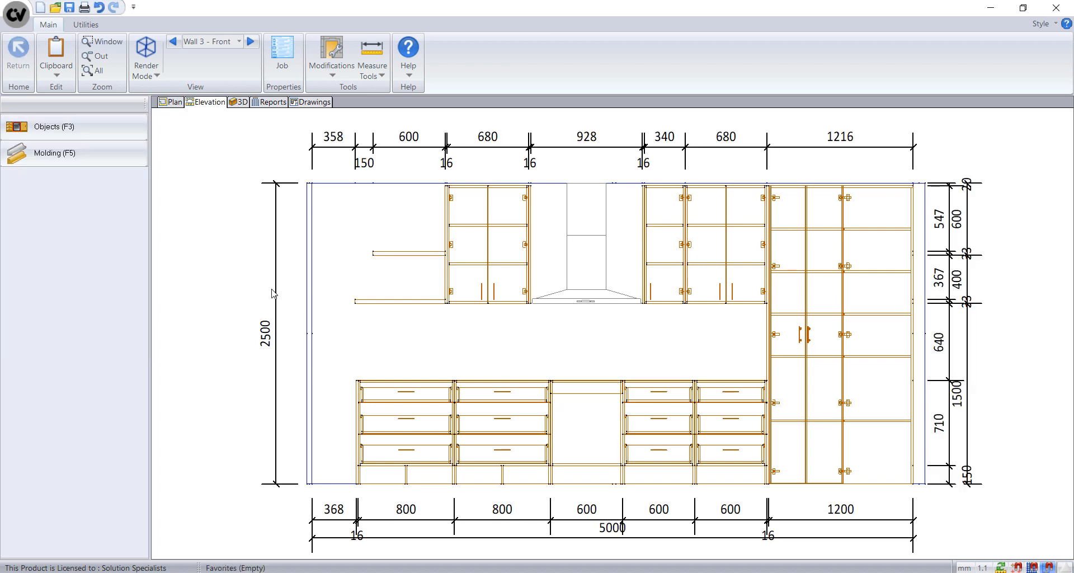
Step: In the plan view, place the DW - 1 dishwasher from the Appliance catalog on the 2500 mm peninsula line
click(173, 102)
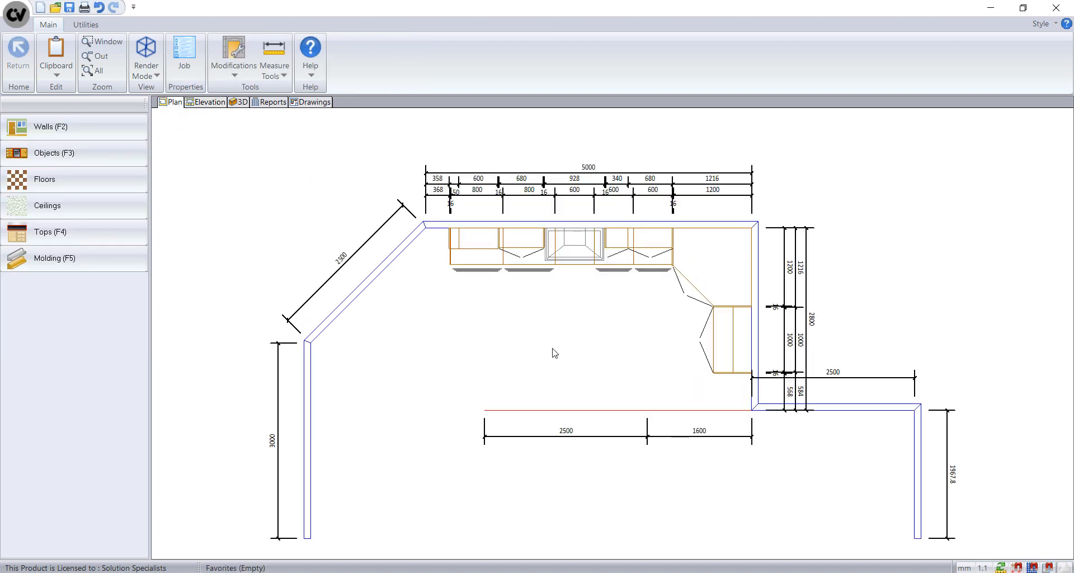
mouse_move(626, 399)
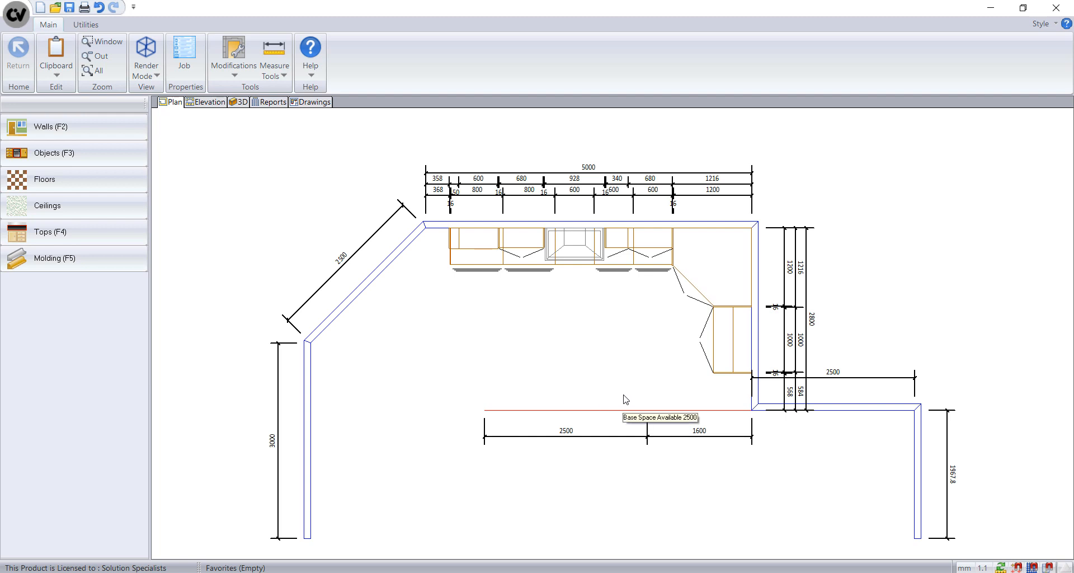
click(127, 159)
click(87, 154)
click(57, 137)
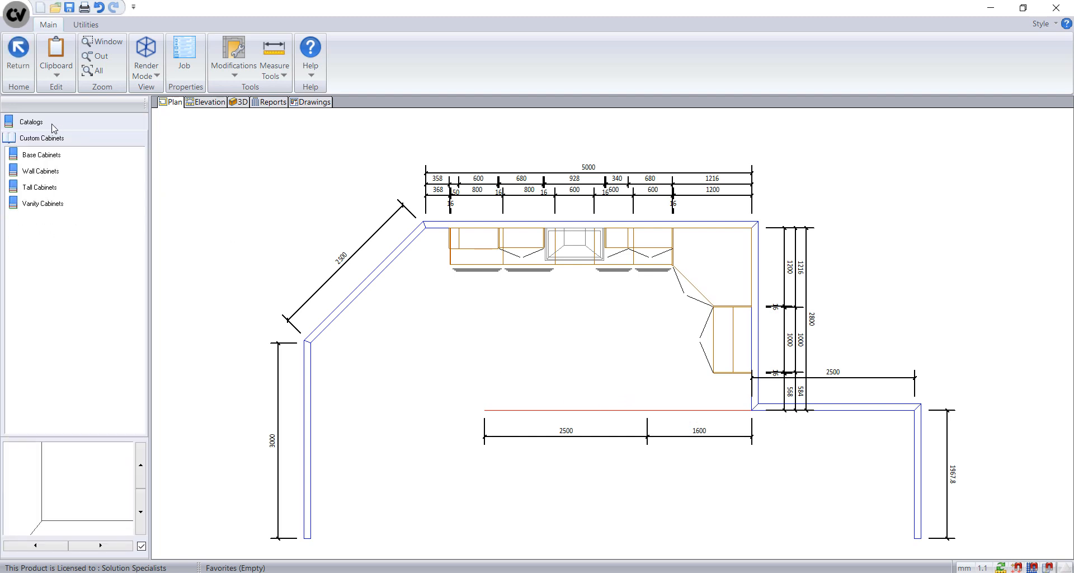
click(53, 123)
click(48, 156)
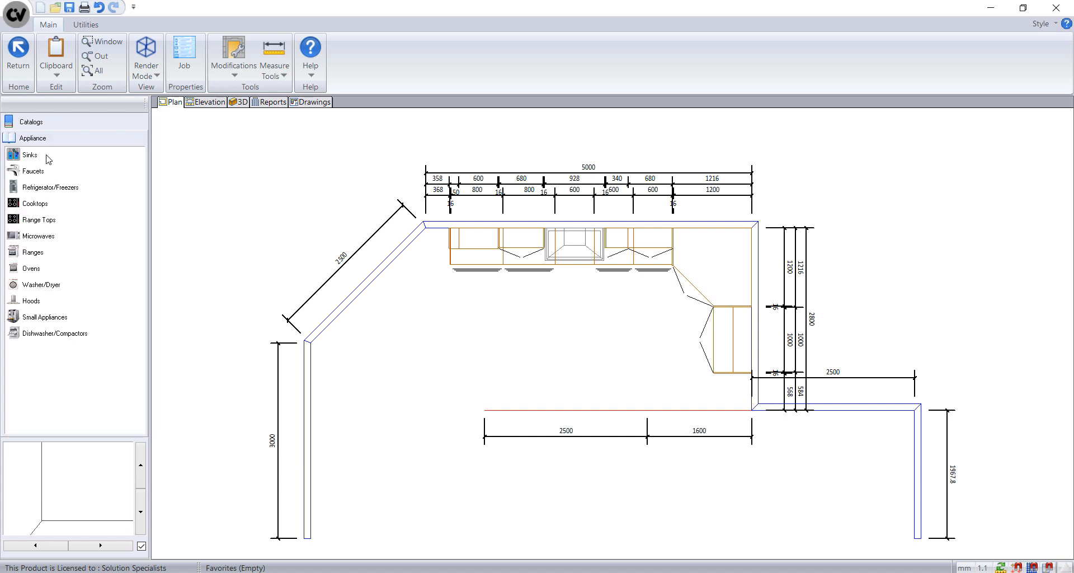
click(67, 333)
click(45, 173)
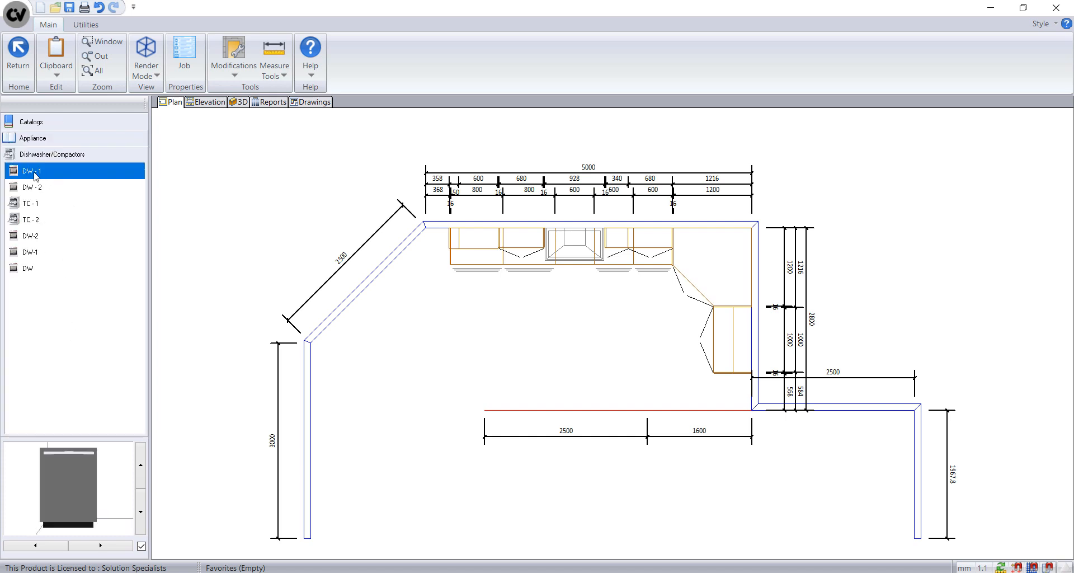
click(588, 392)
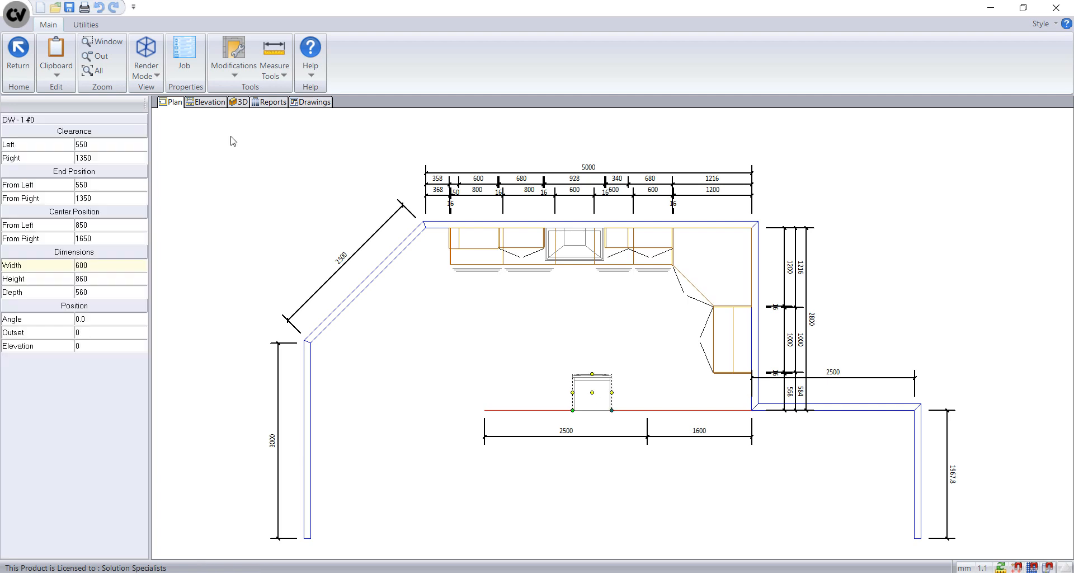
Step: In the peninsula's elevation, set the dishwasher's left clearance to 40 mm
click(206, 103)
click(573, 428)
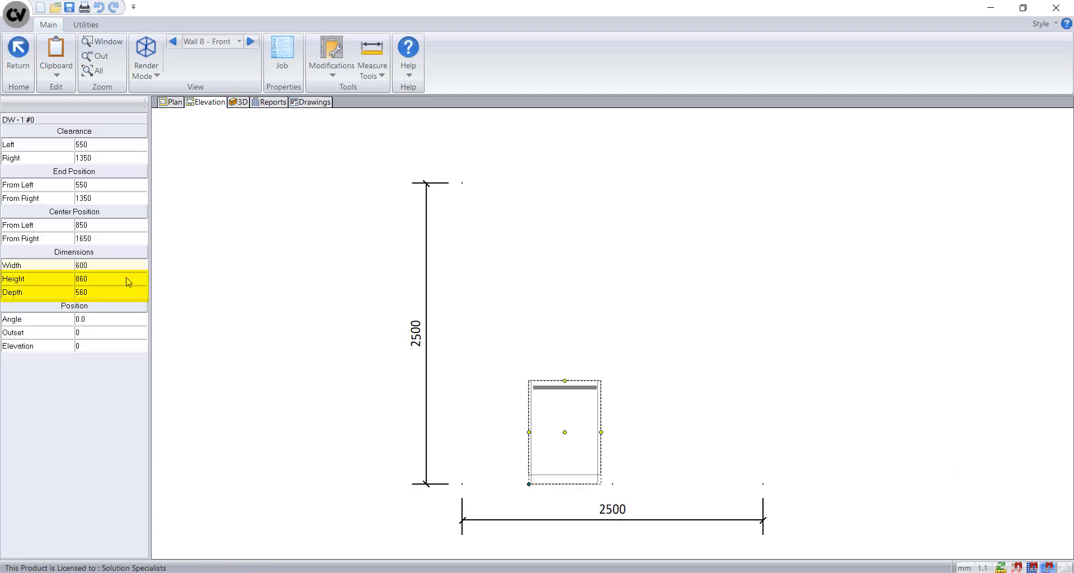
click(135, 144)
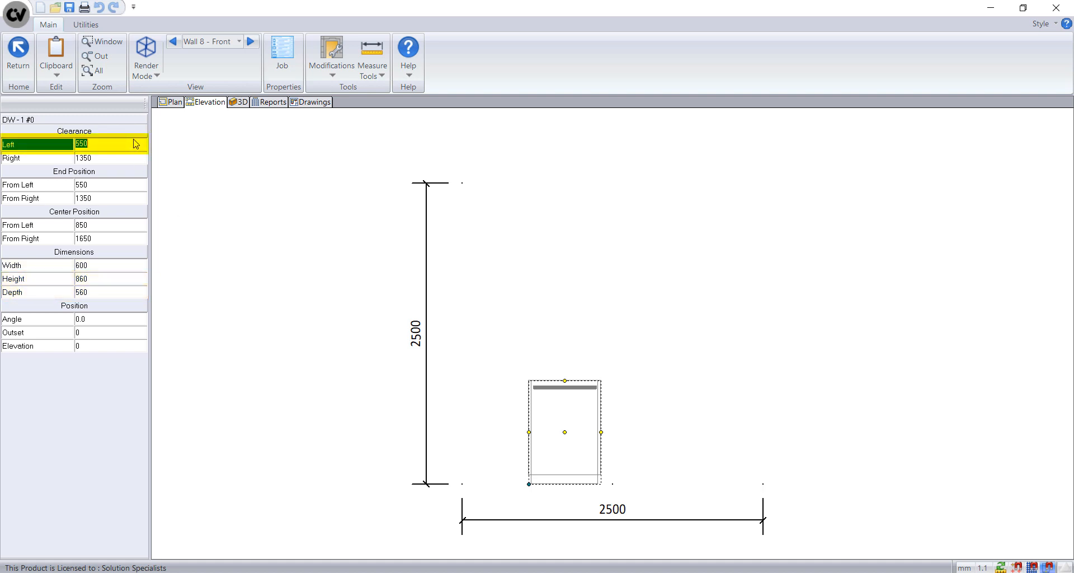
text(0)
key(Return)
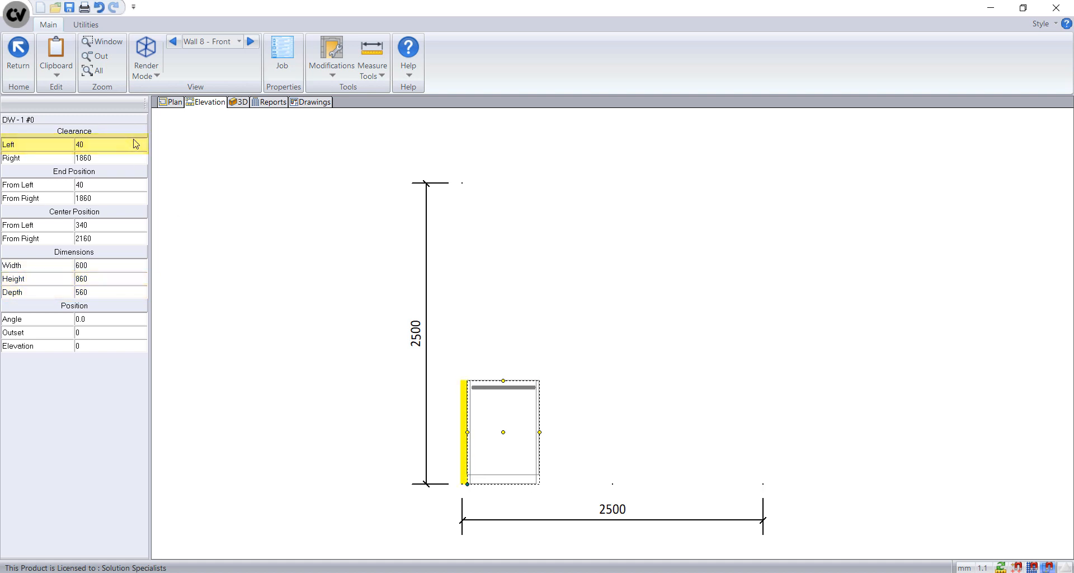
click(335, 303)
Step: Place a Waterfall End from the base Fillers / Panels catalog in the 40 mm gap left of the dishwasher
click(89, 130)
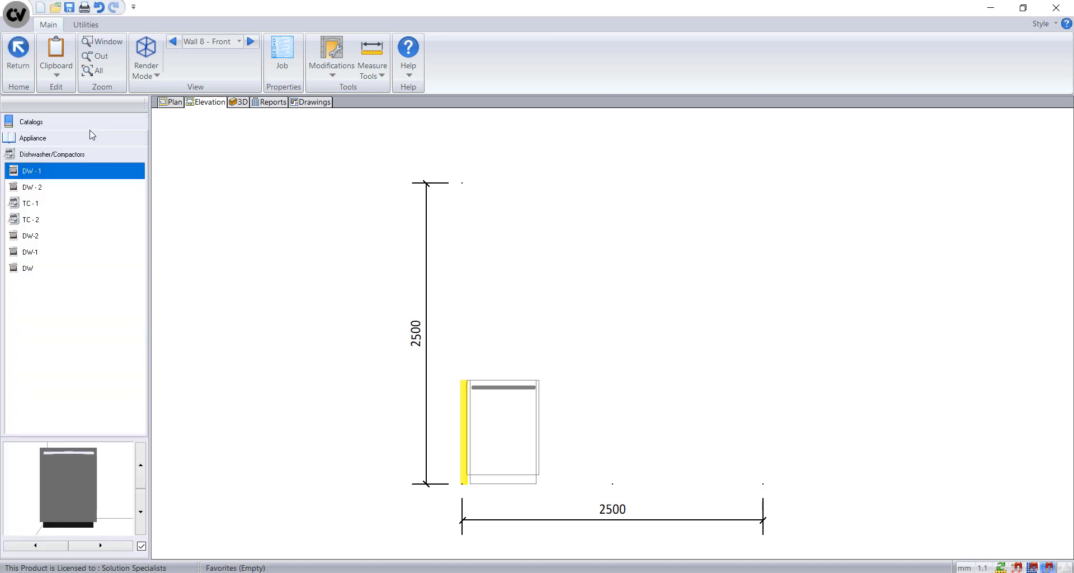
click(62, 140)
click(62, 140)
click(53, 144)
click(54, 151)
click(49, 219)
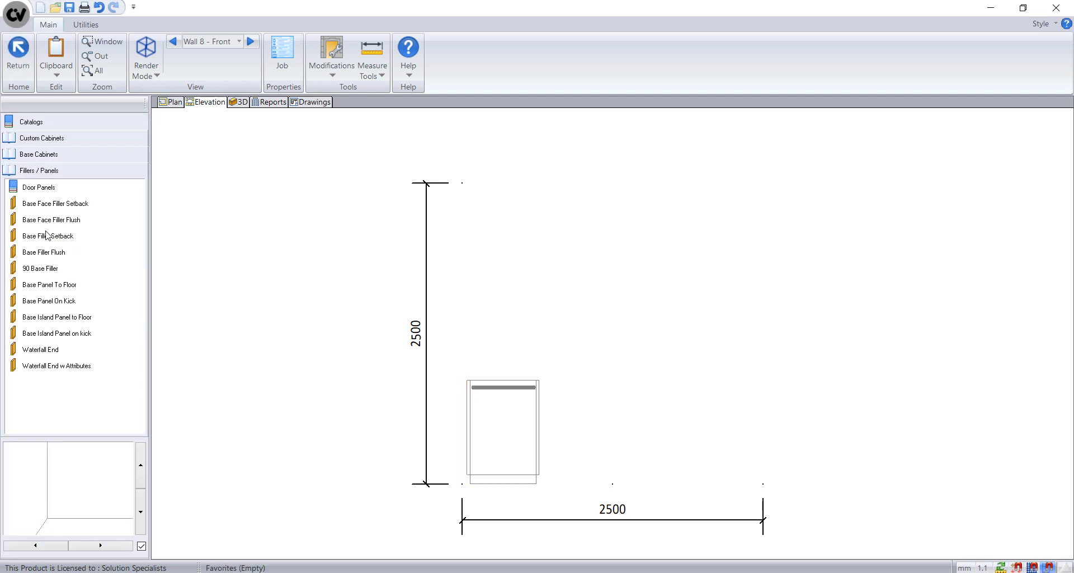
drag(50, 349, 467, 400)
Step: Copy the Waterfall End to the right end of the peninsula
right_click(465, 397)
click(462, 404)
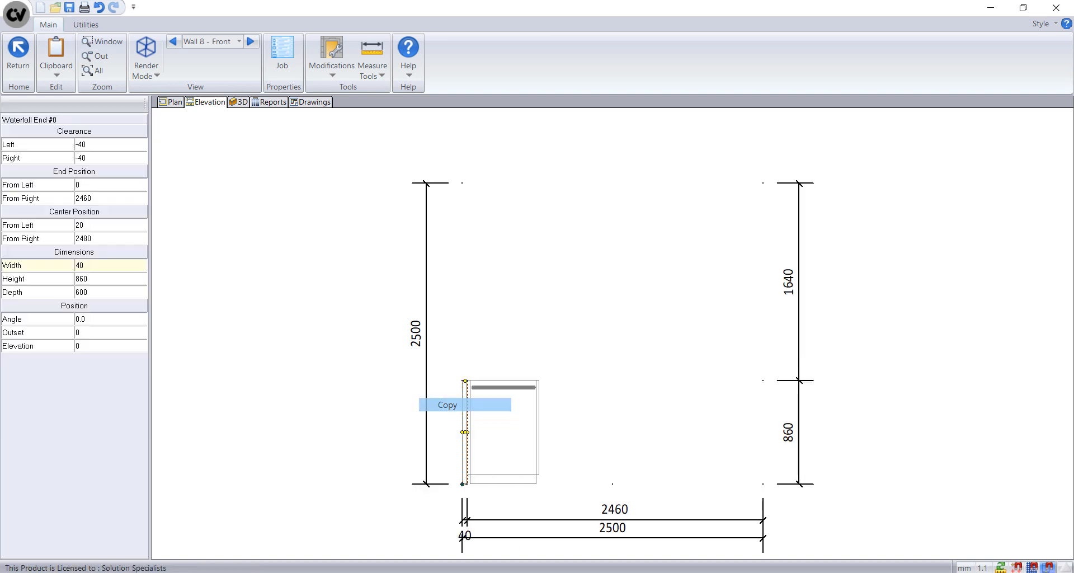
click(763, 431)
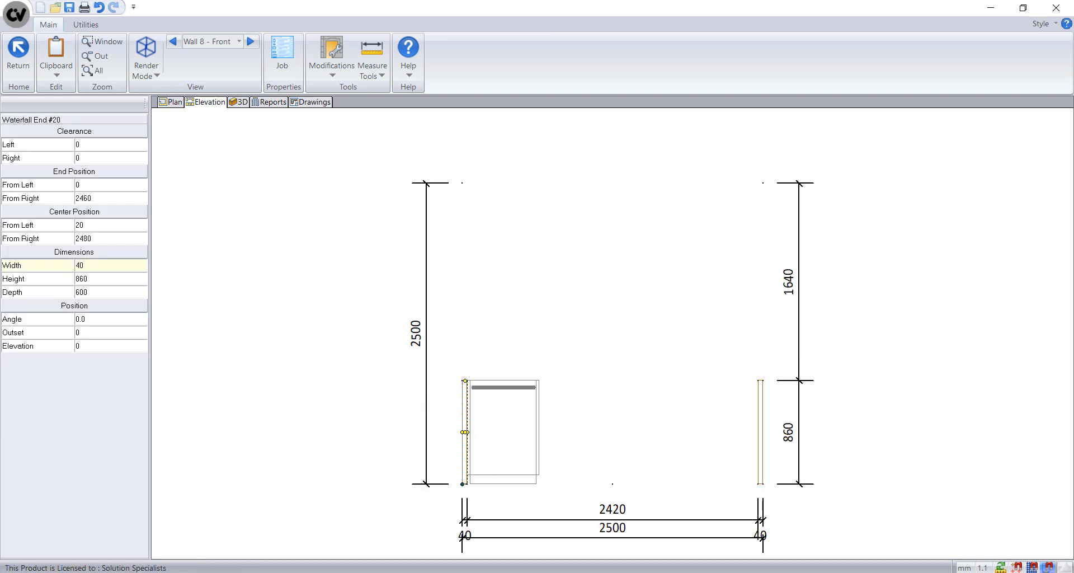
click(428, 388)
Step: Place a Std Base Door 2 cabinet from the Standard Cabinets catalog directly to the right of the dishwasher
click(97, 135)
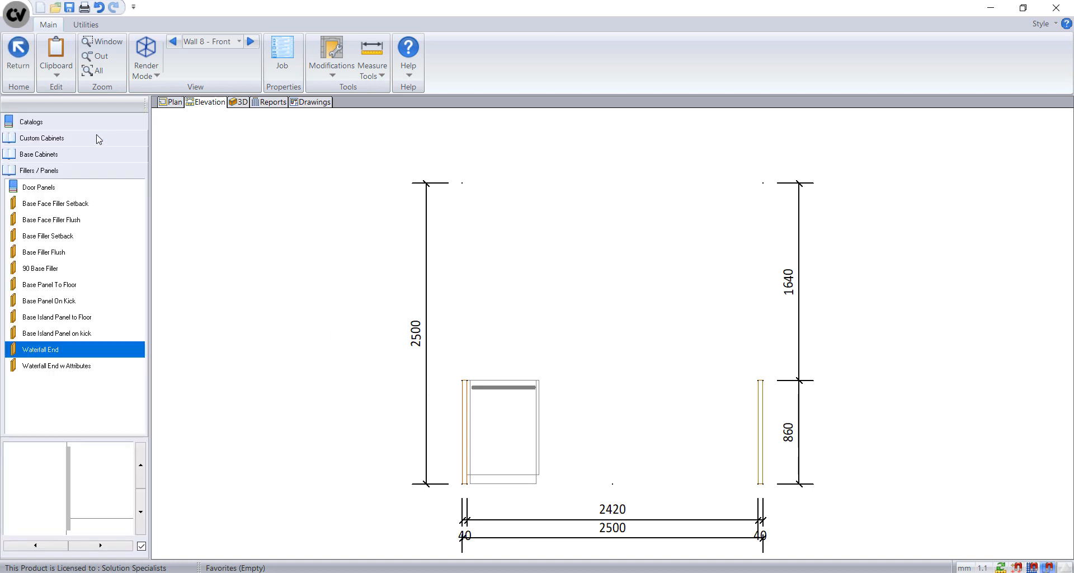
click(79, 159)
click(73, 173)
click(72, 200)
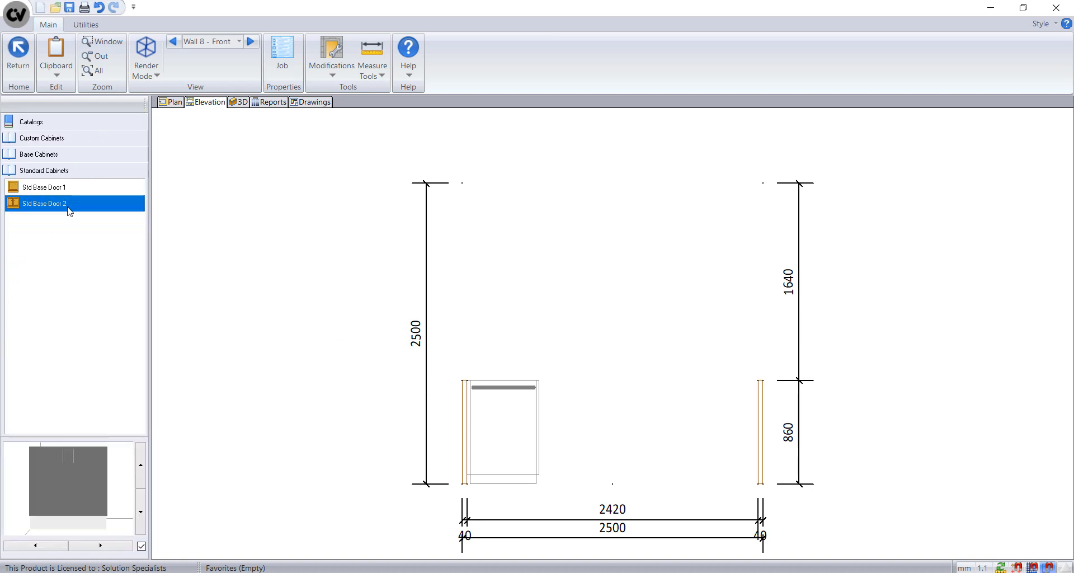
click(593, 436)
Step: Copy the two-door base cabinet beside the right Waterfall End and stretch its left edge to meet the first cabinet
right_click(581, 430)
click(579, 283)
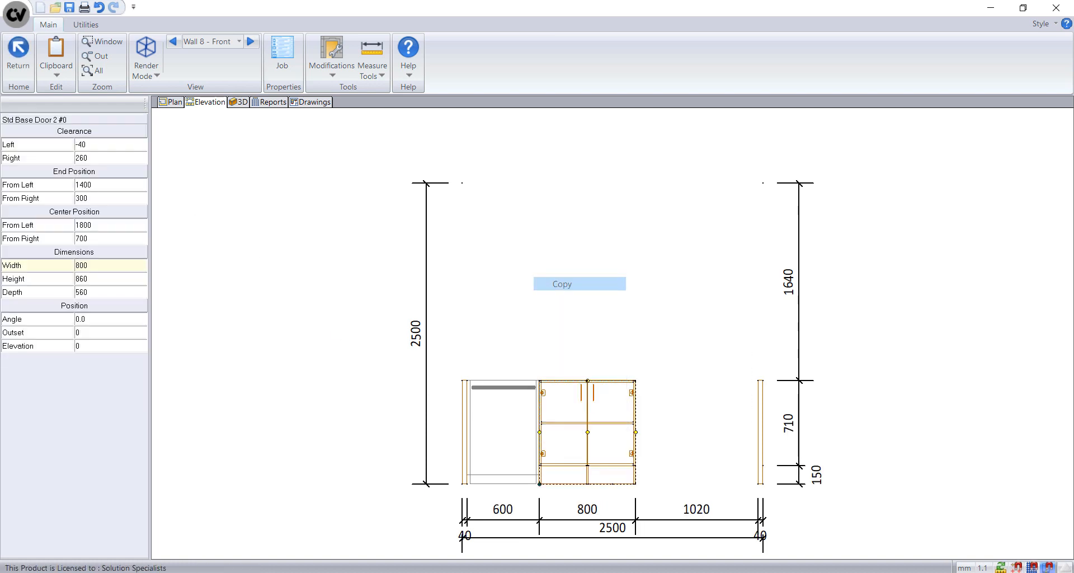
click(663, 440)
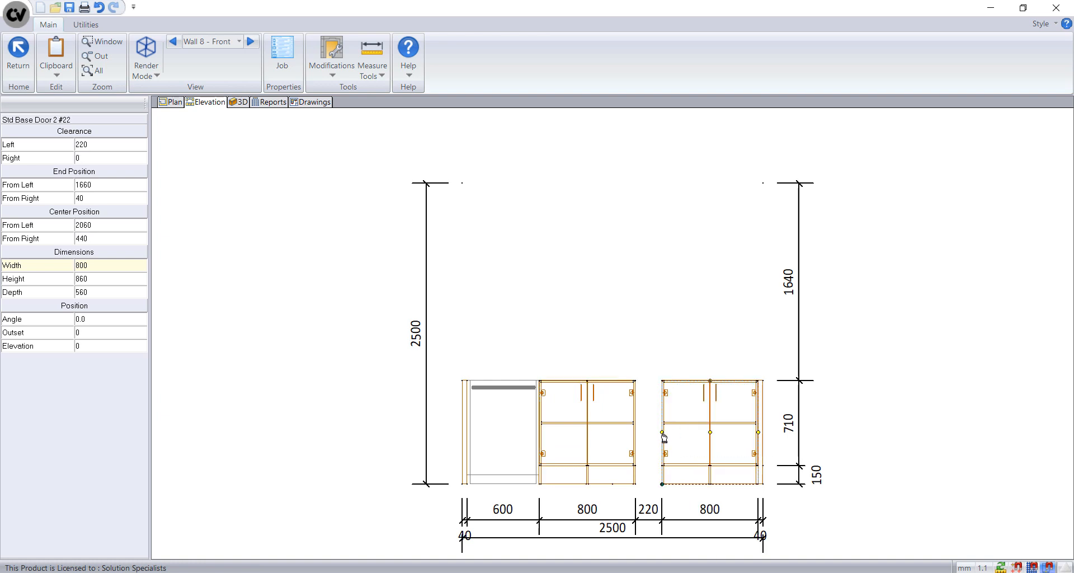
drag(664, 437, 628, 437)
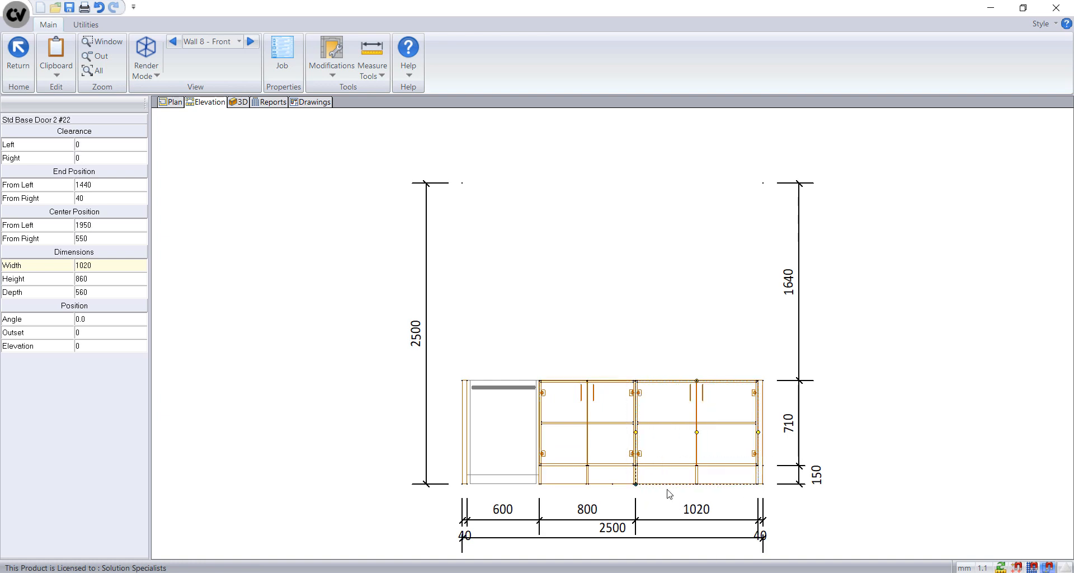
Step: Equalize the widths of the two Std Base Door 2 cabinets on the peninsula
click(607, 470)
ctrl+click(668, 475)
right_click(611, 475)
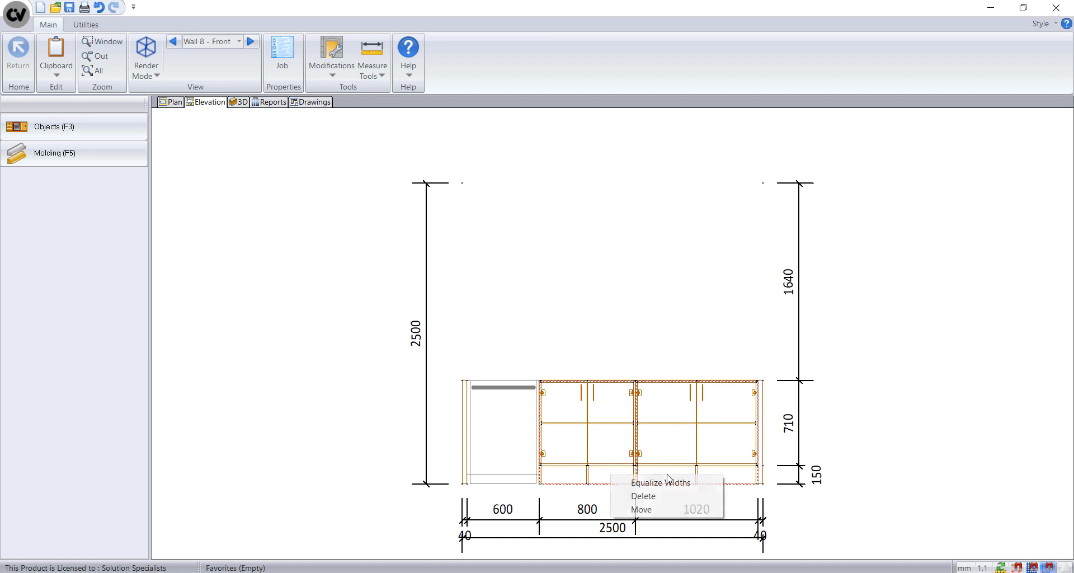
click(638, 479)
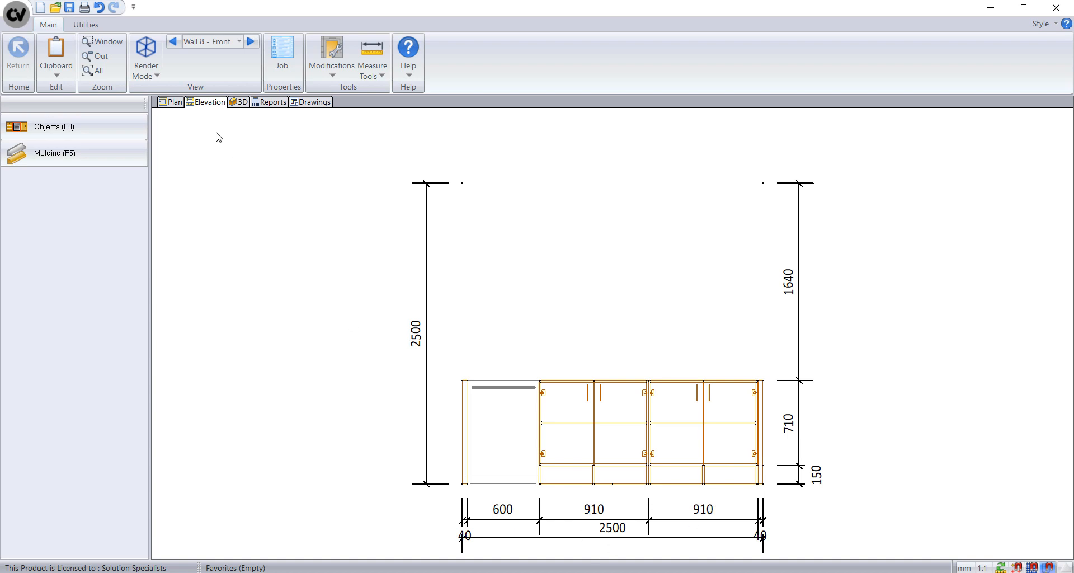
Step: In the plan, set the height of the peninsula wall behind the cabinets to 900 mm and check its elevation
click(175, 105)
click(558, 413)
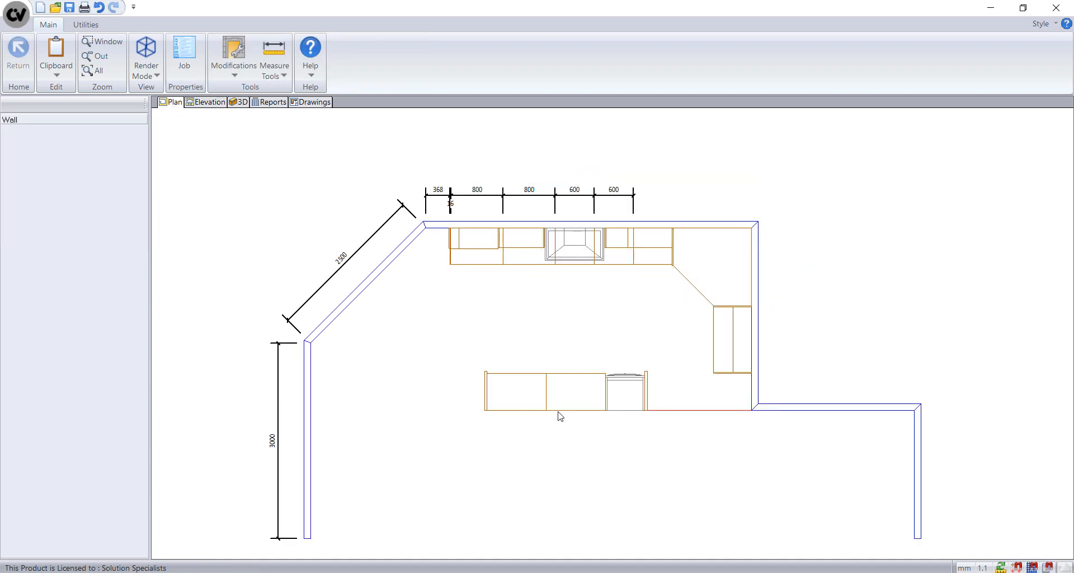
click(130, 270)
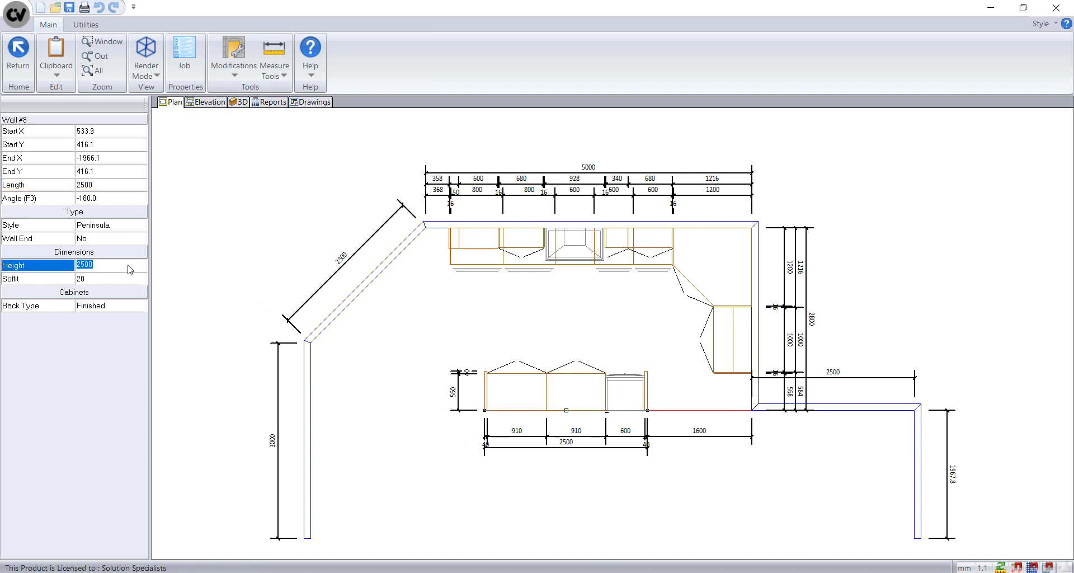
text(90)
key(Return)
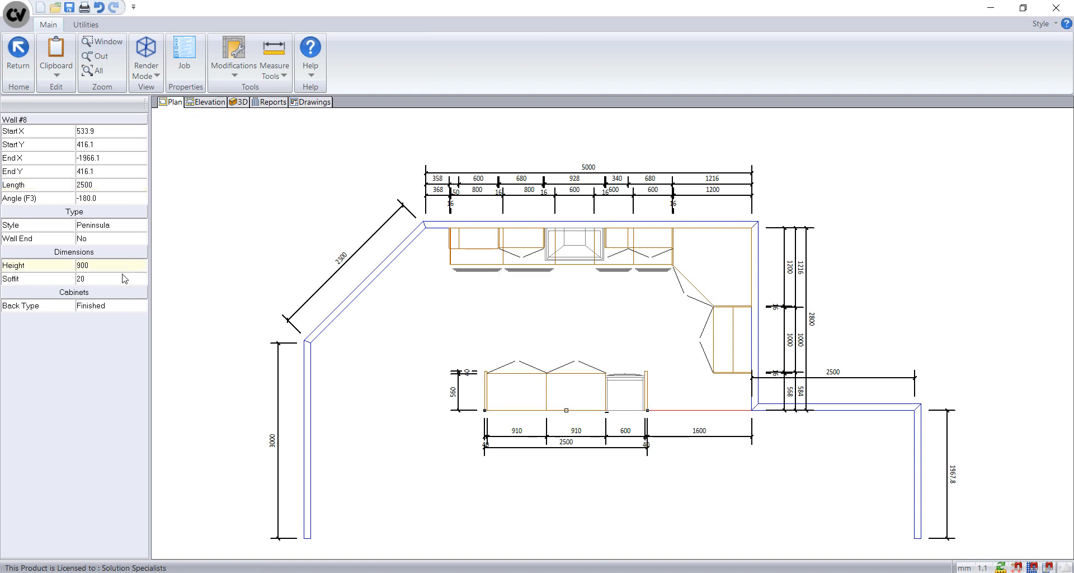
click(205, 103)
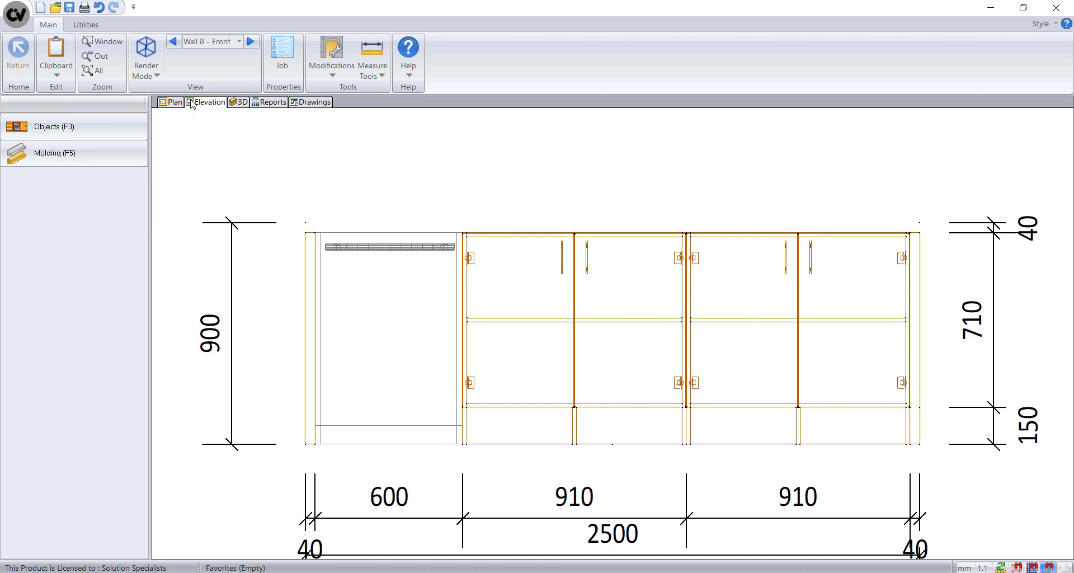
Step: Measure the plan distance from the room's left wall to the left end of the peninsula
click(168, 103)
click(274, 62)
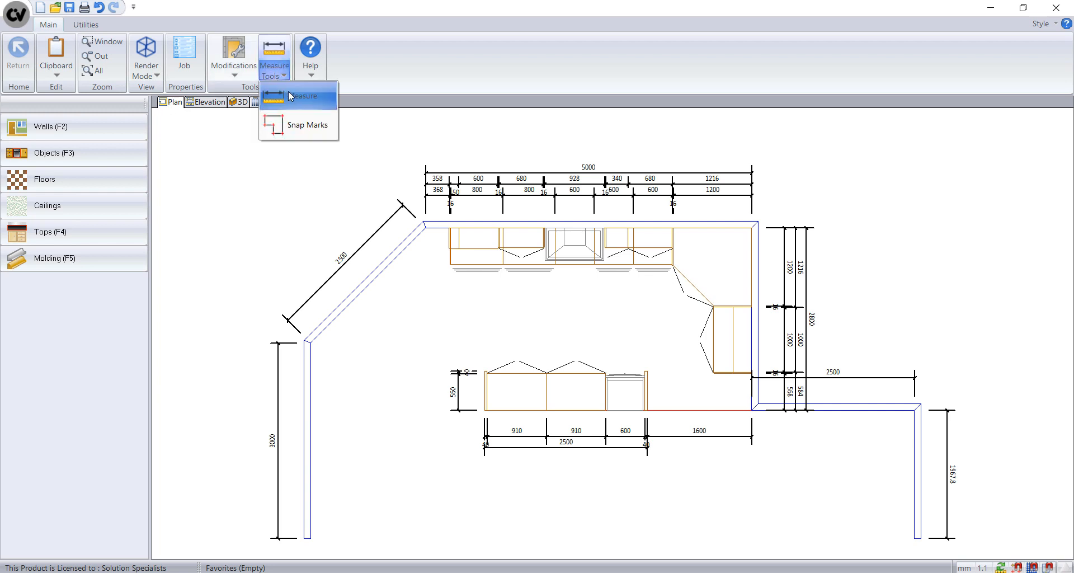
click(292, 97)
click(310, 410)
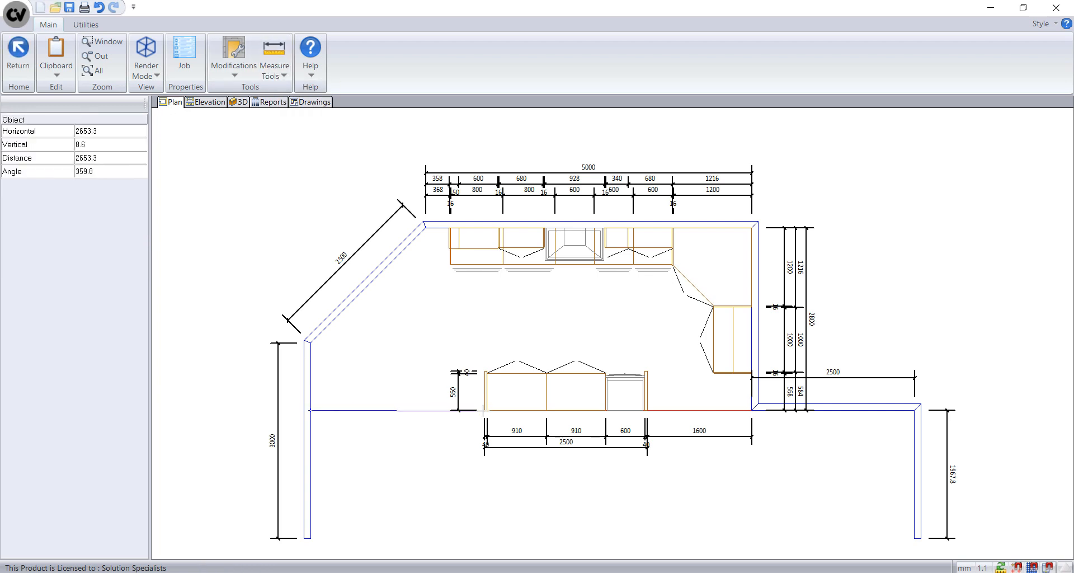
click(109, 158)
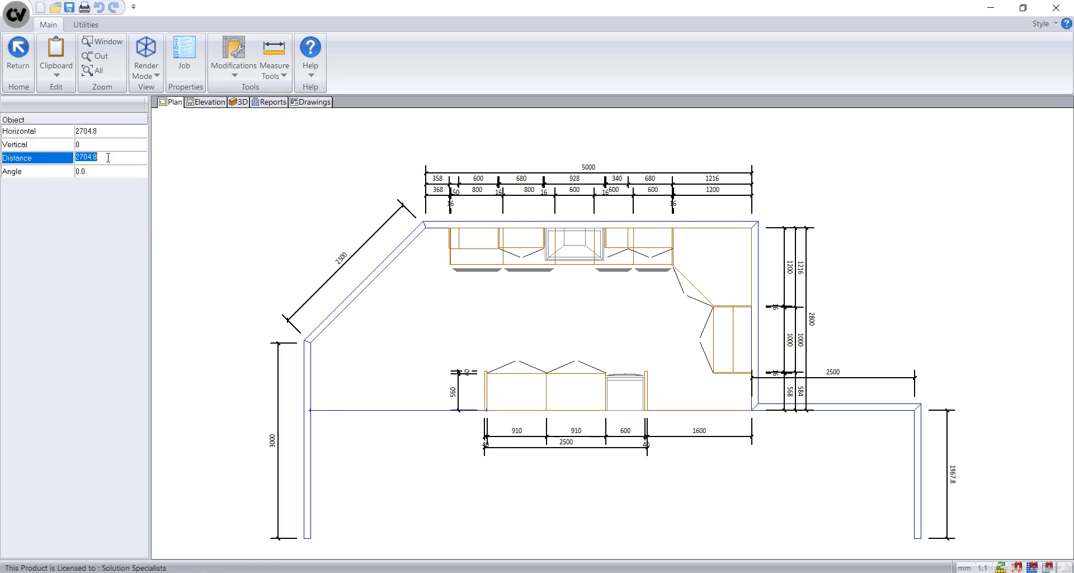
click(18, 56)
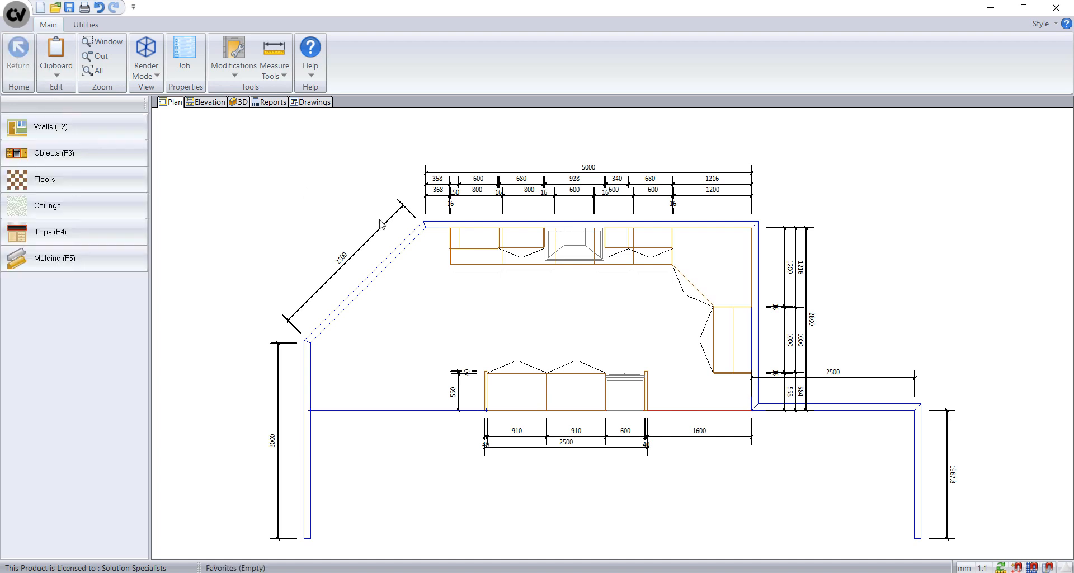
Step: Try a length of 2000 mm for the wall linking the peninsula to the room, and set it to 1800 mm
click(697, 411)
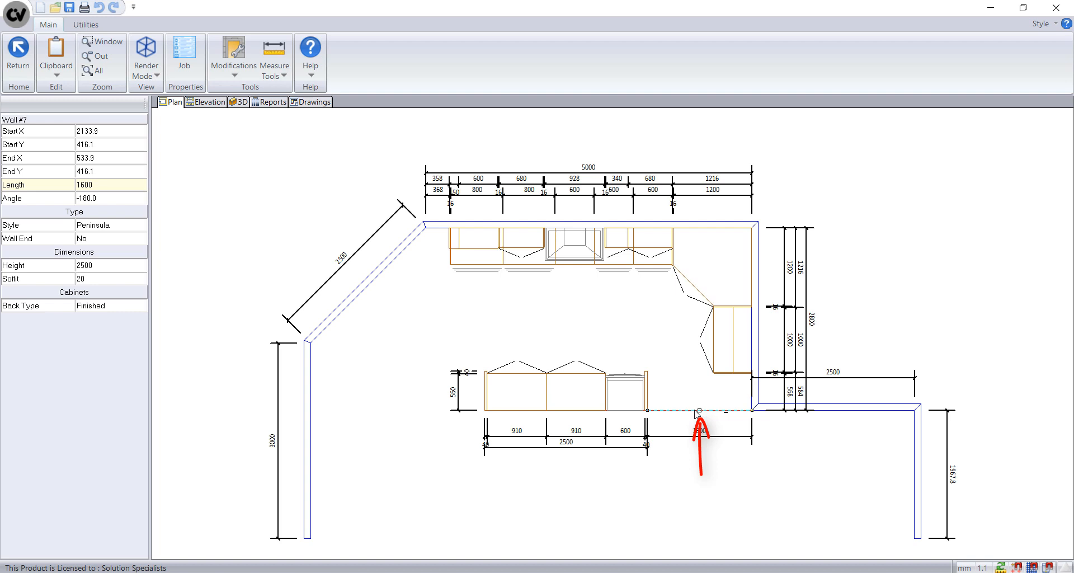
text(2000)
key(Return)
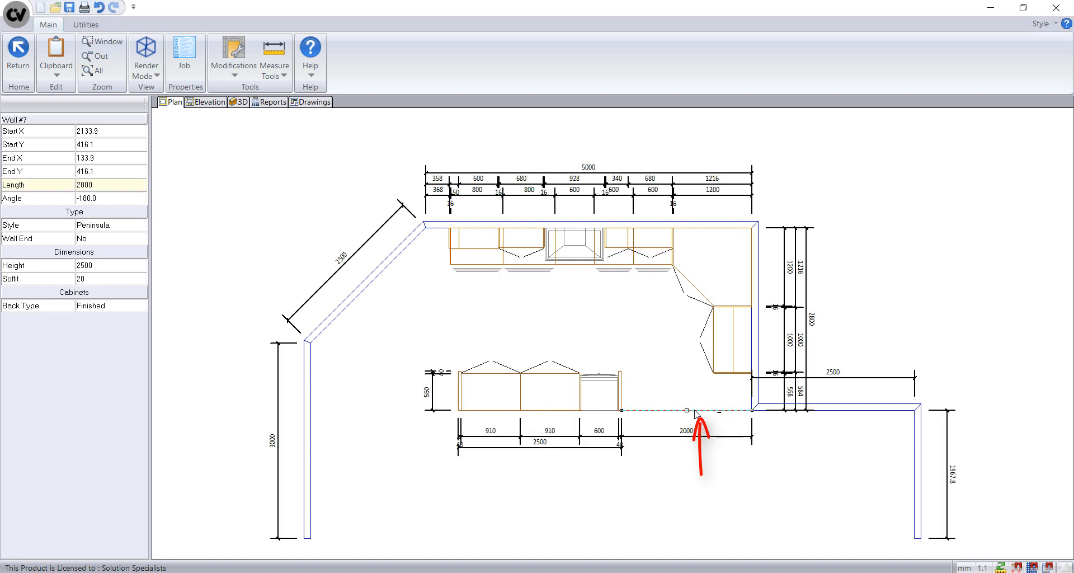
text(1800)
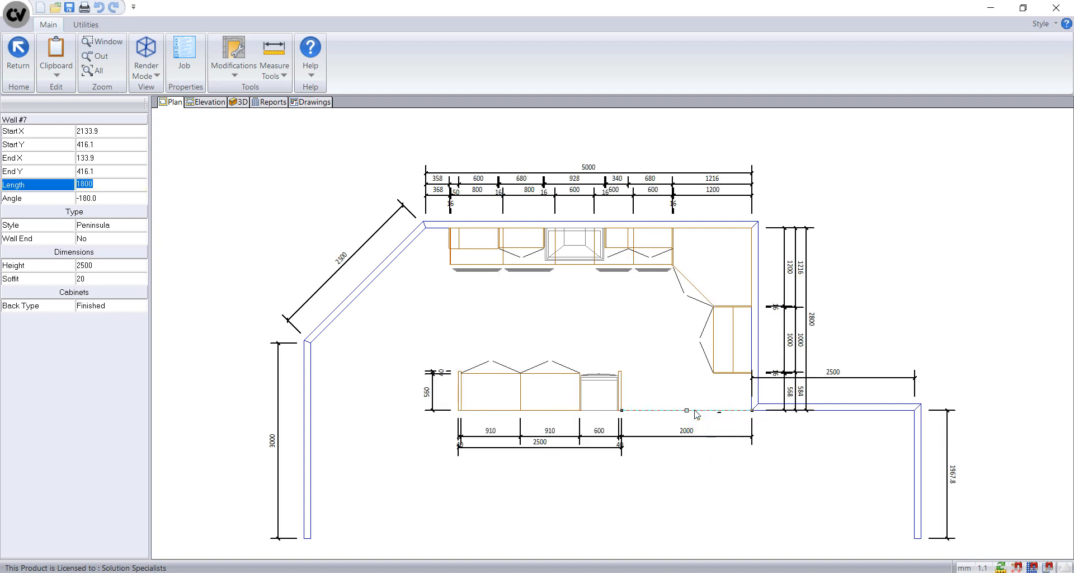
key(Return)
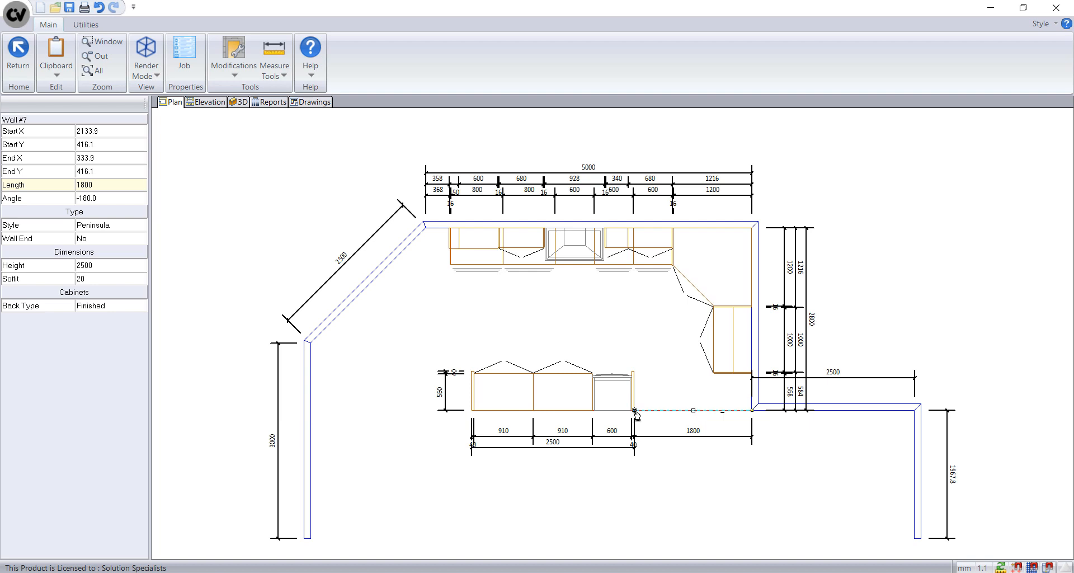
click(715, 462)
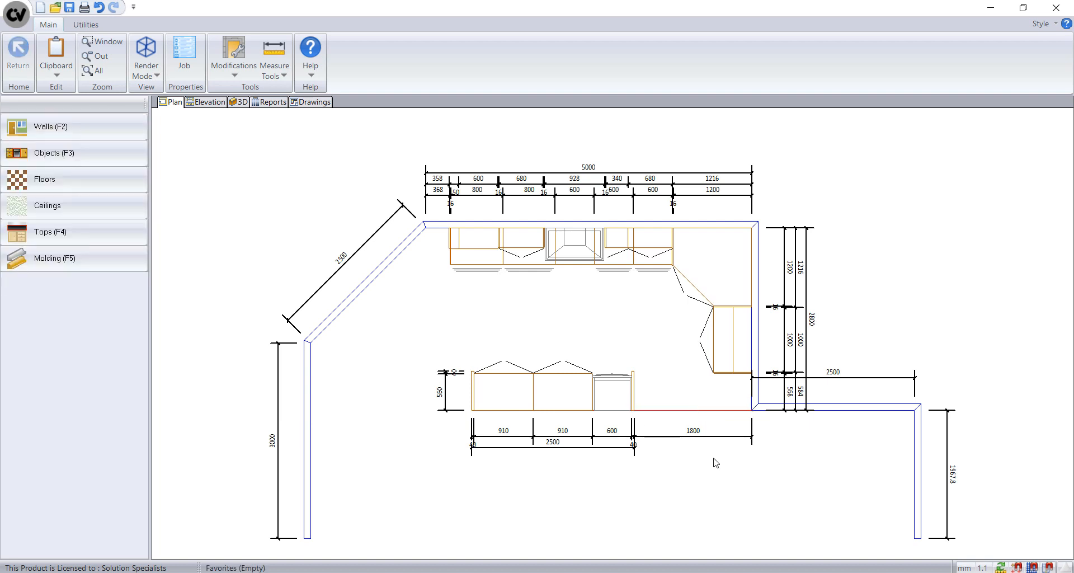
Step: Delete the linking wall between the peninsula cabinets and the right room wall
click(715, 412)
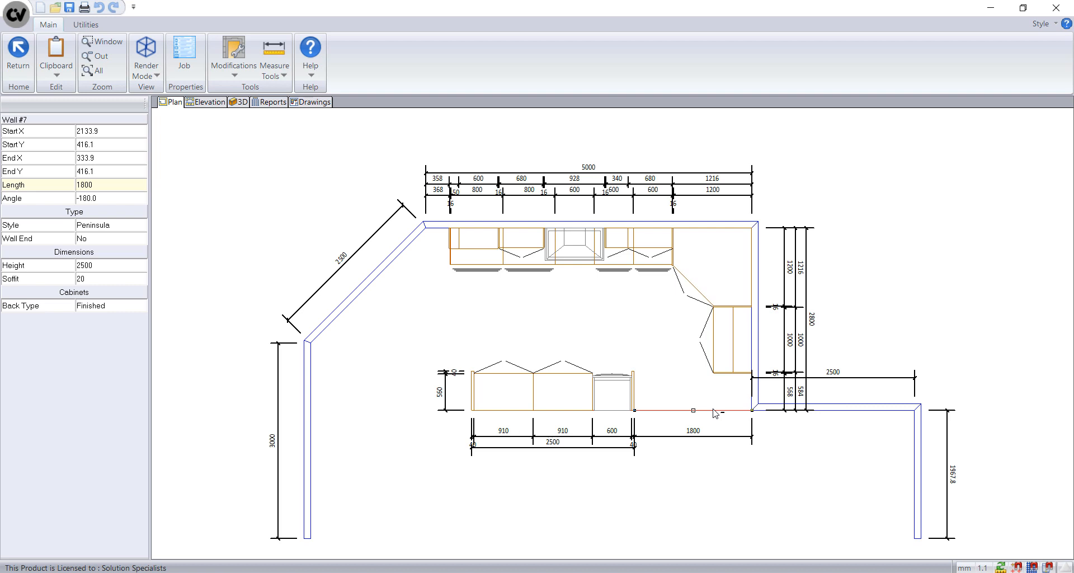
right_click(649, 411)
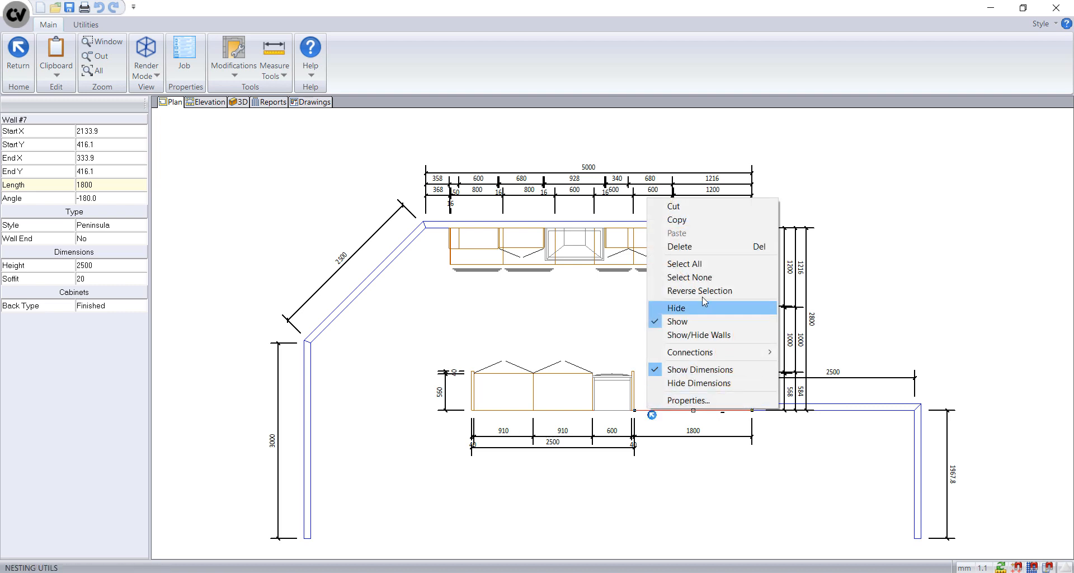
click(701, 246)
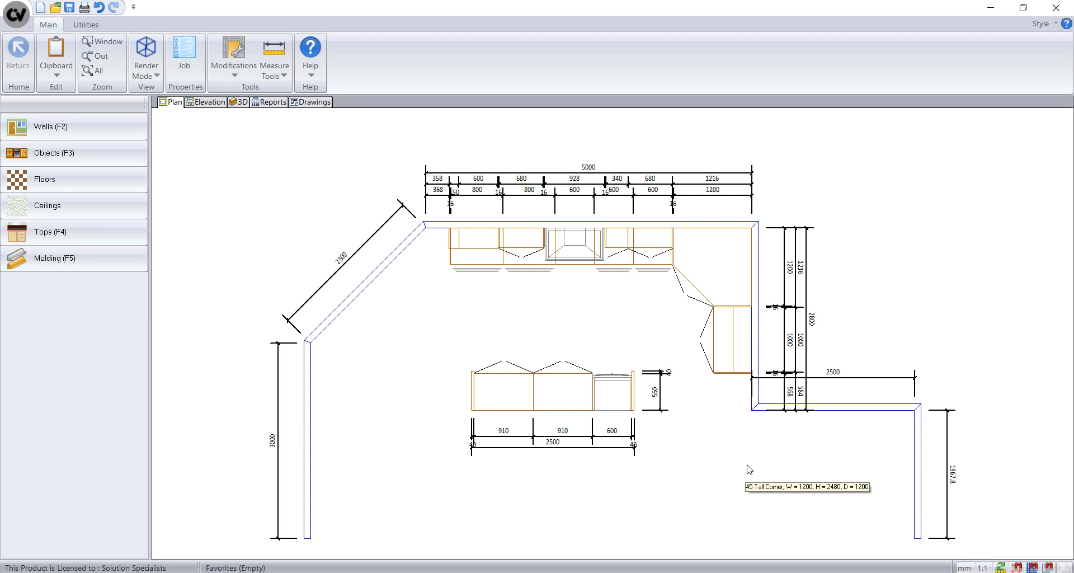
Step: Auto-build the countertops for the entire room and select the peninsula top
click(127, 241)
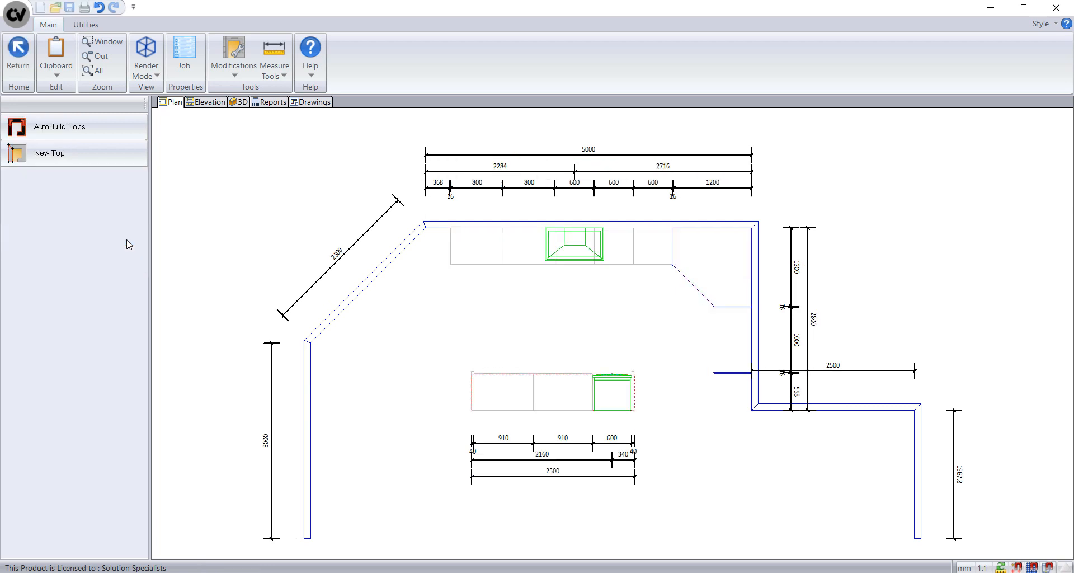
click(103, 125)
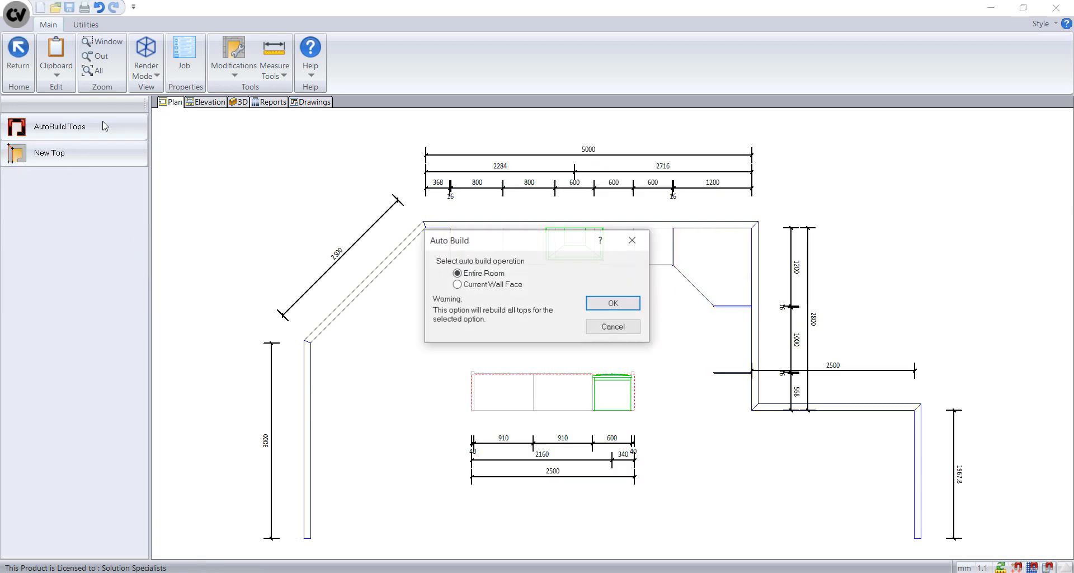
click(613, 305)
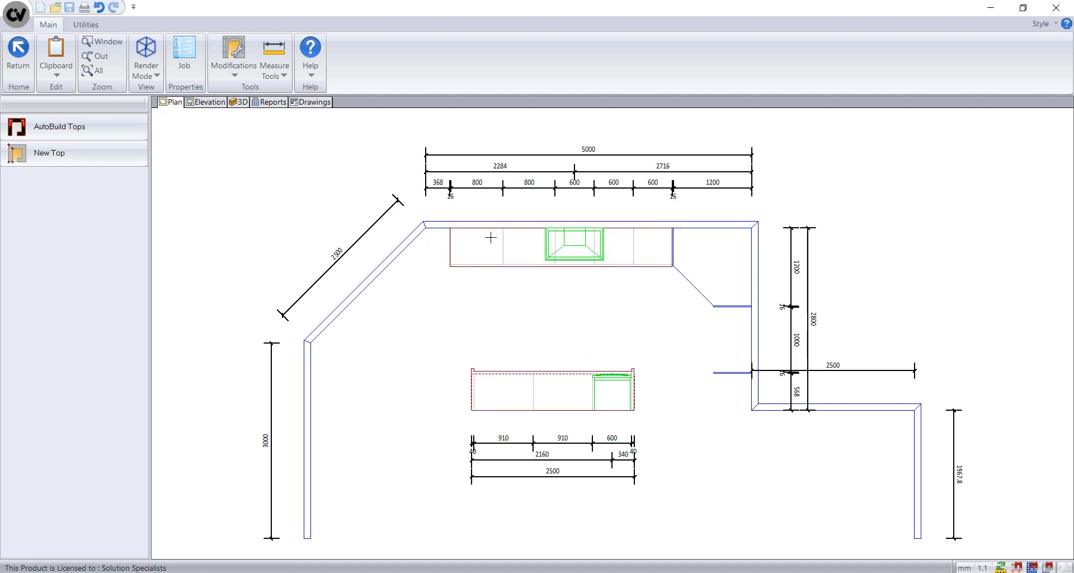
click(539, 394)
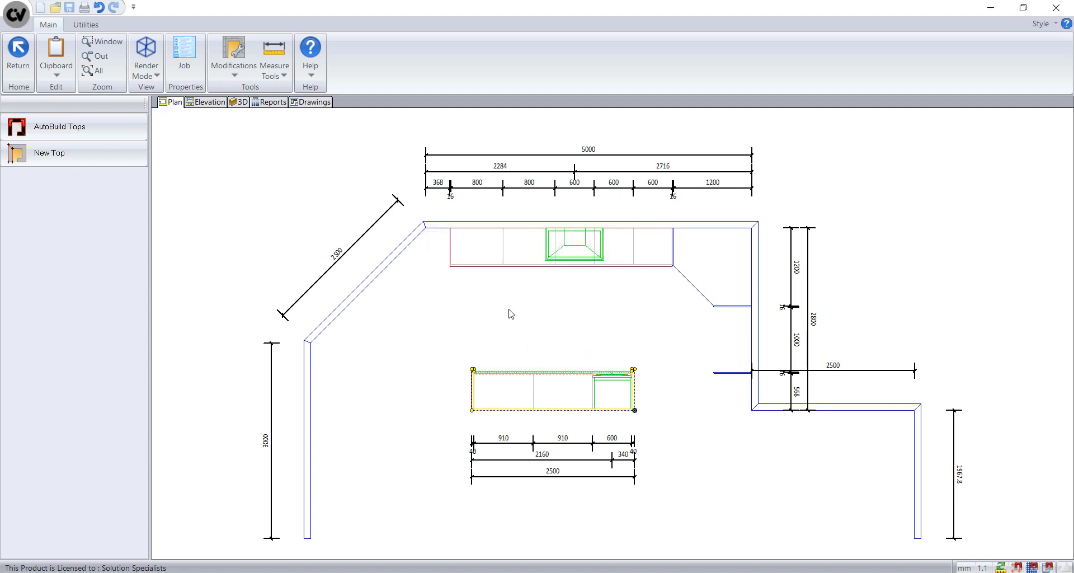
Step: Offset the left edge of the back-wall countertop outward by 10 mm and save the new shape
click(498, 255)
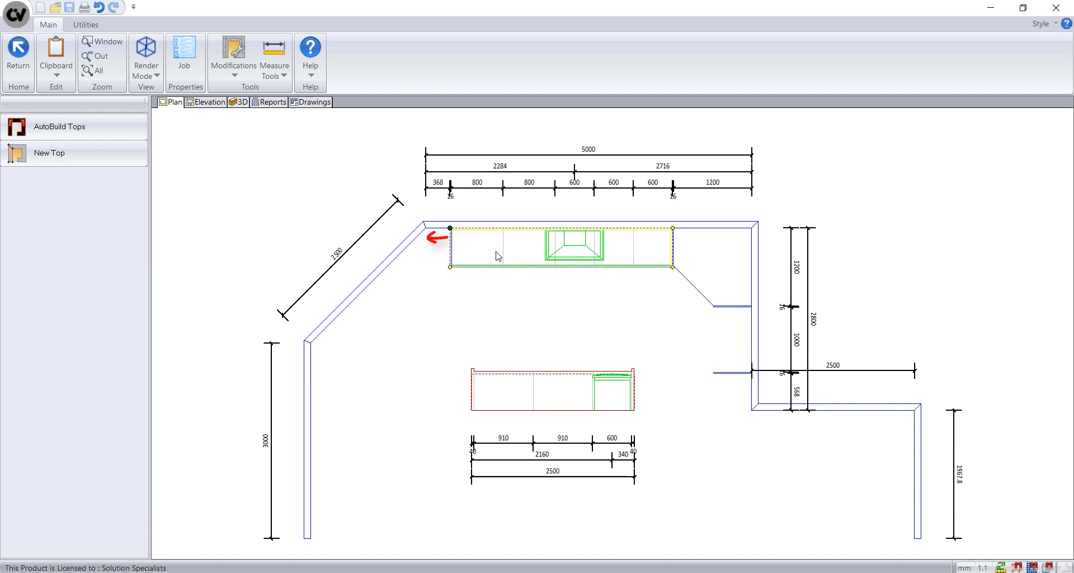
right_click(476, 244)
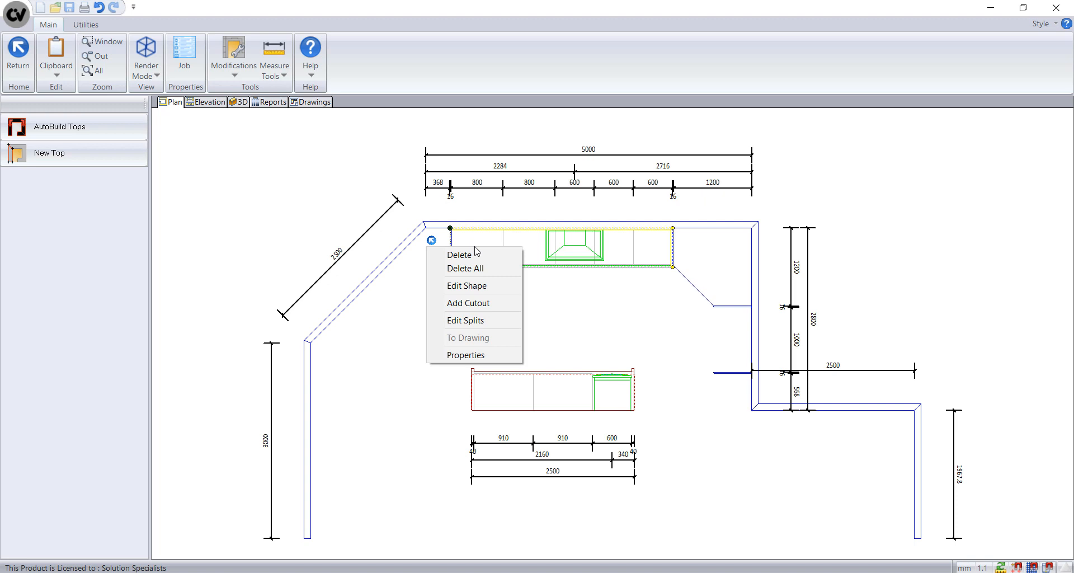
click(479, 286)
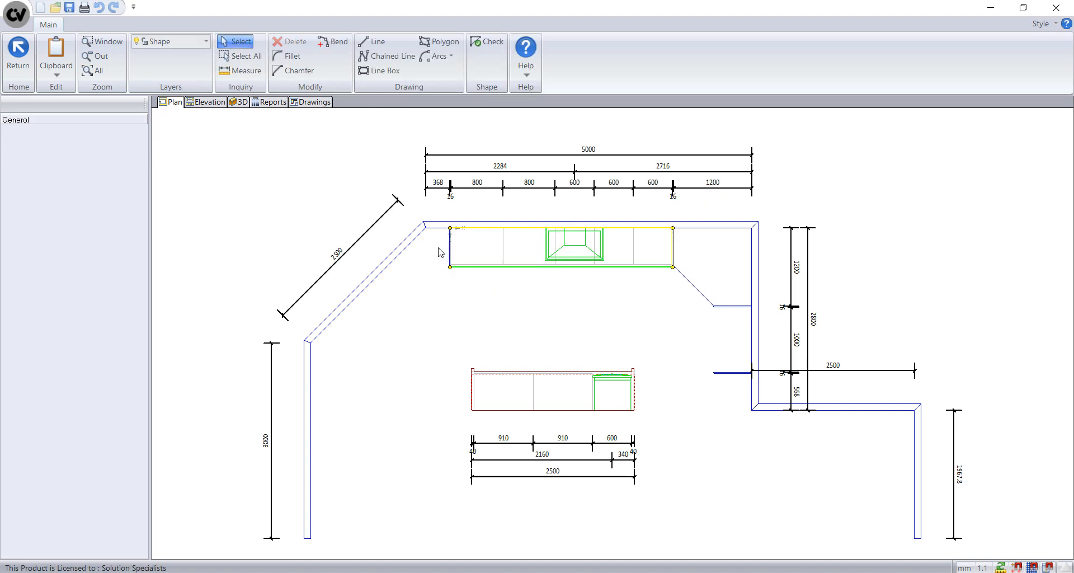
scroll(439, 252, up, 3)
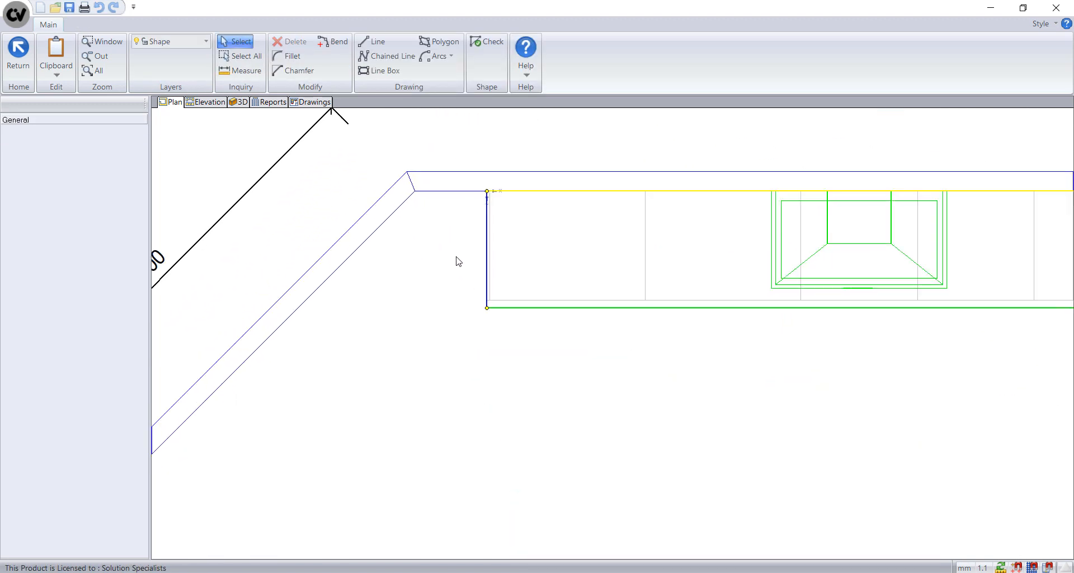
scroll(458, 262, up, 2)
click(523, 259)
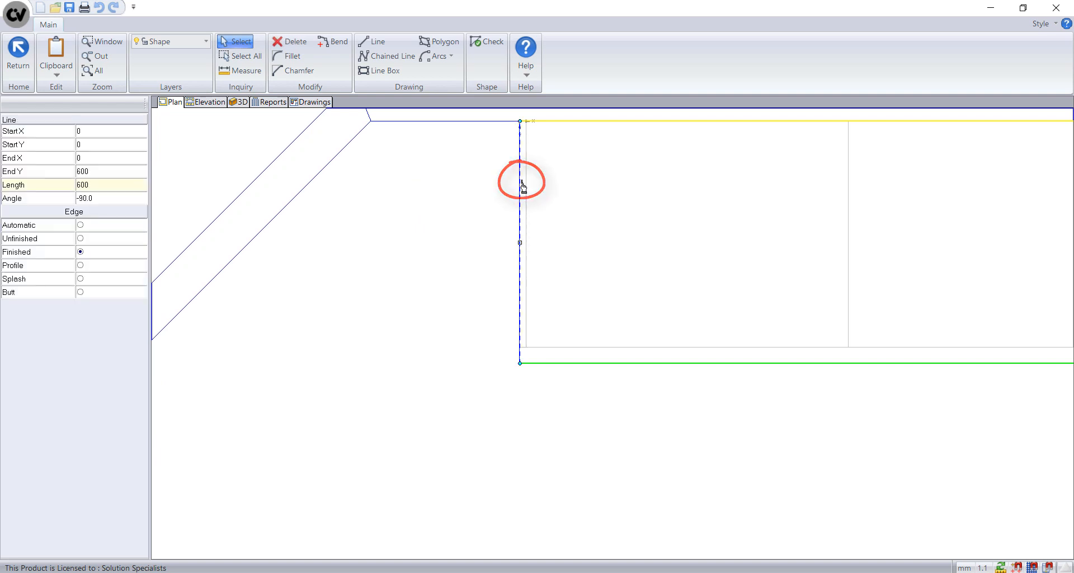
drag(523, 187, 403, 186)
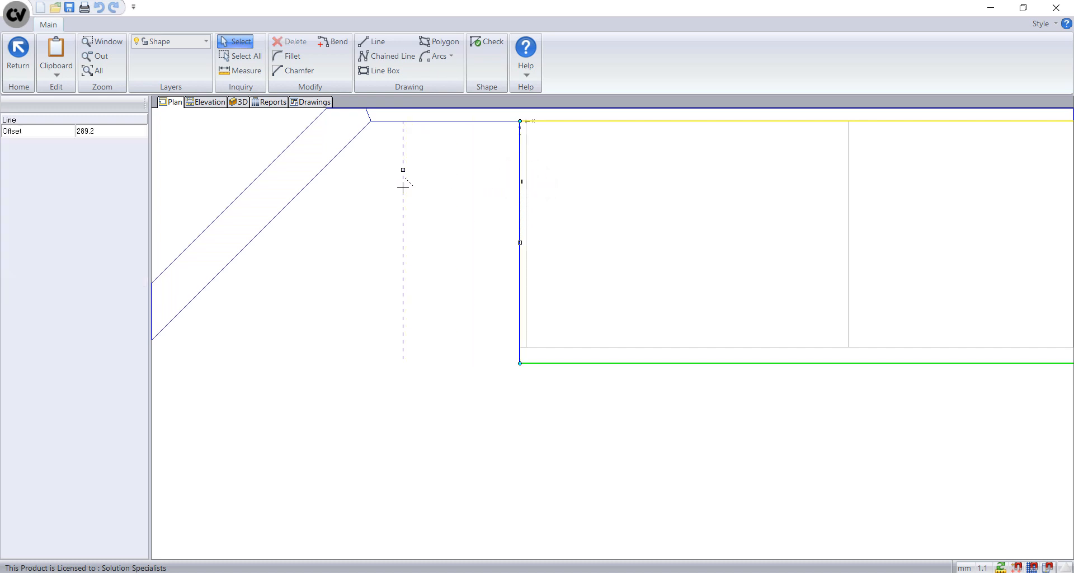
text(1)
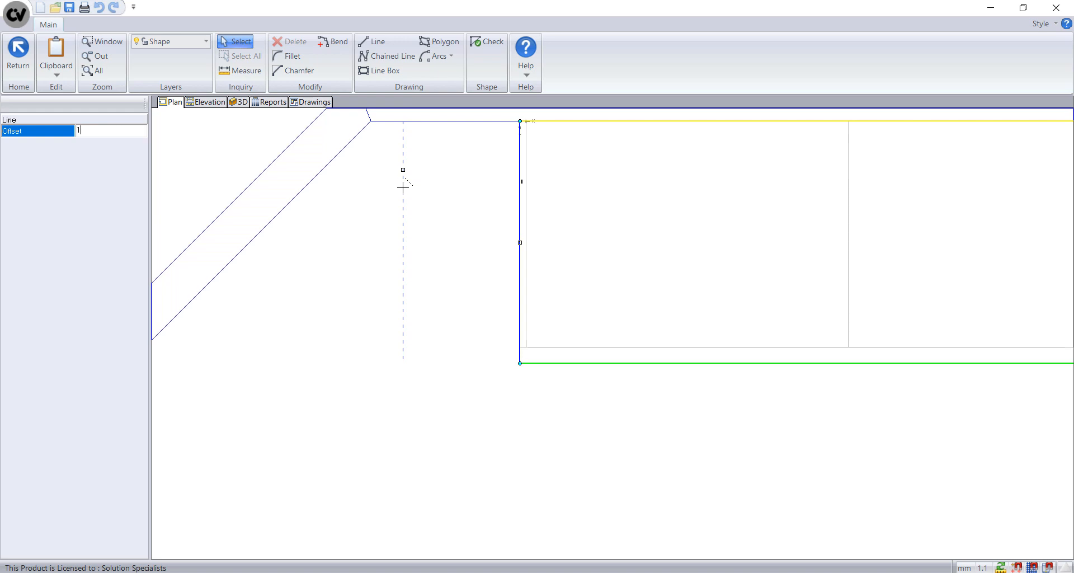
text(0)
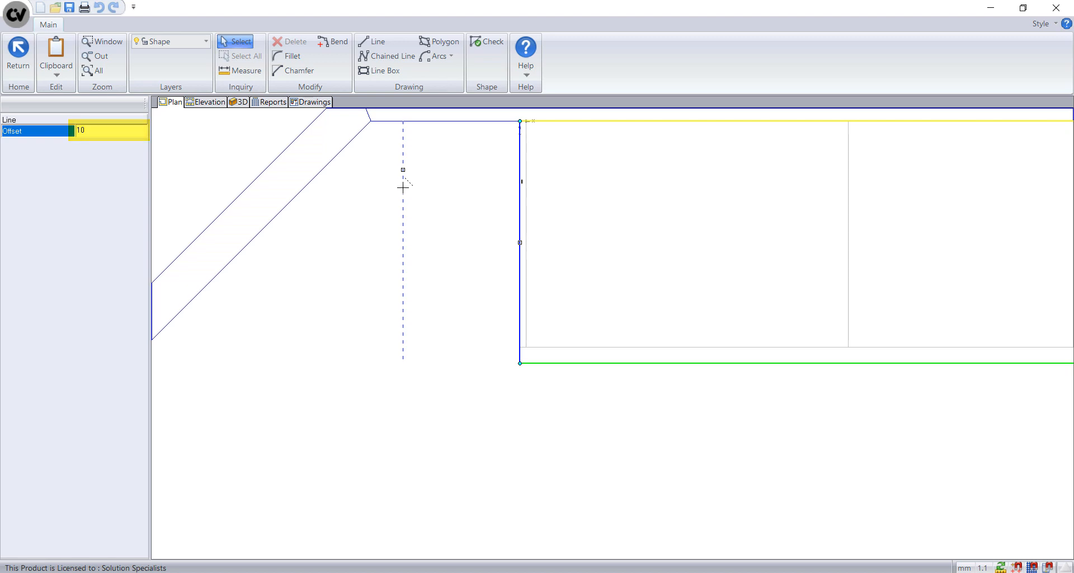
key(Return)
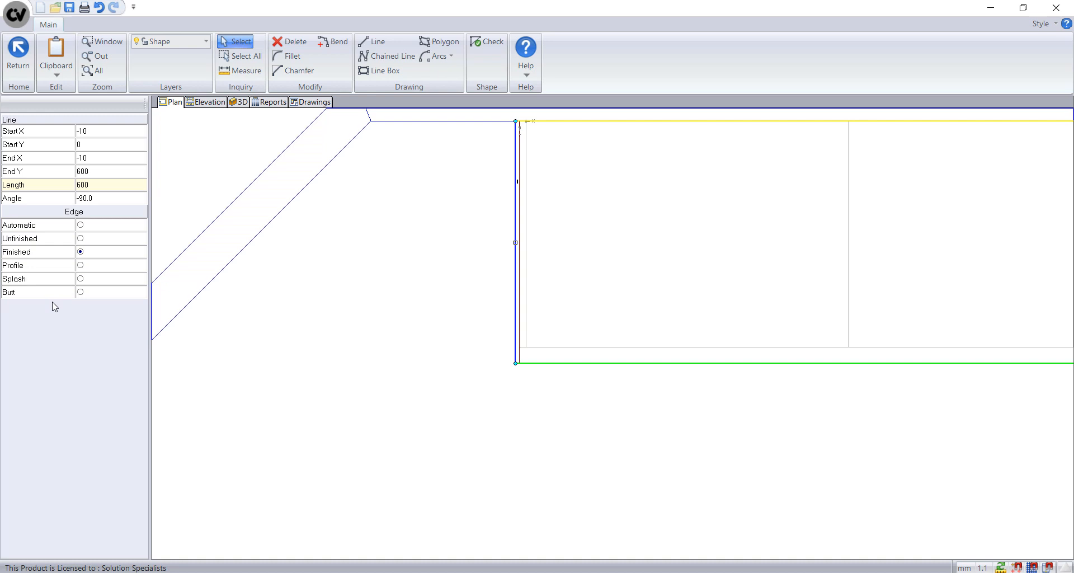
click(18, 51)
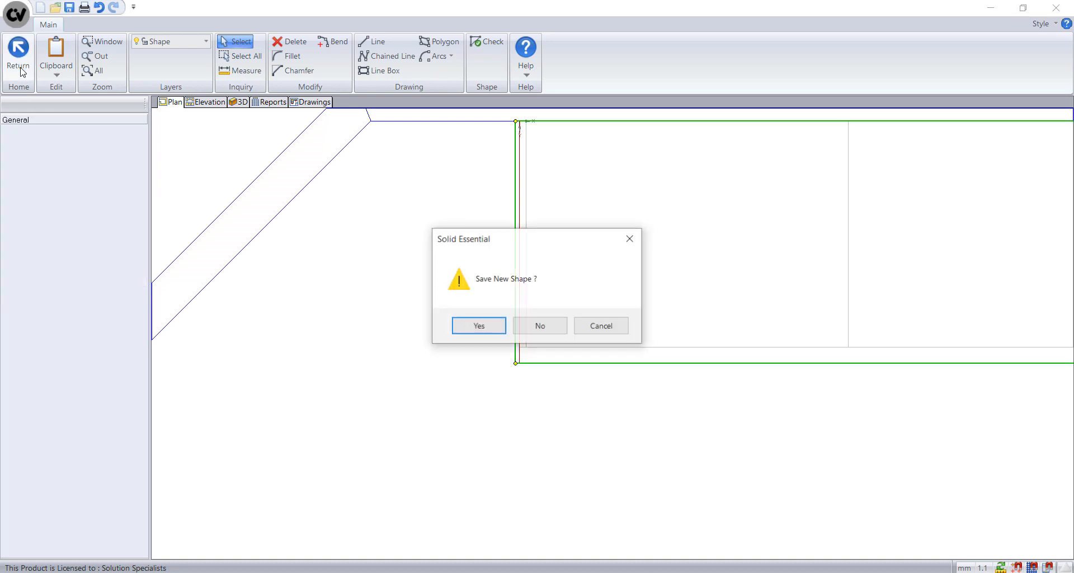
click(478, 326)
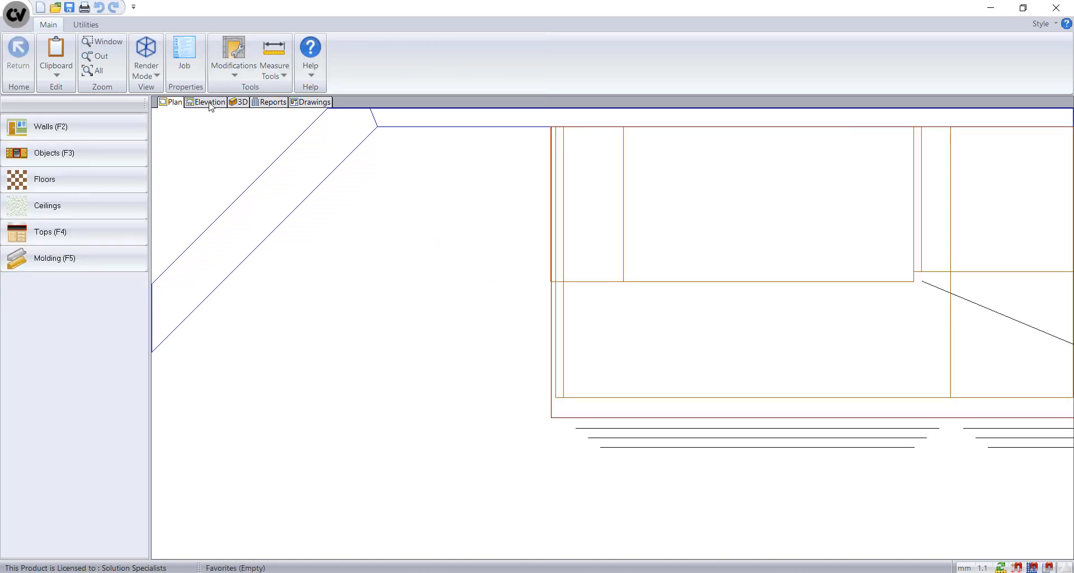
Step: Check the left-end overhang of the back-wall countertop in the Wall 3 elevation and return to the plan
click(206, 102)
scroll(350, 388, up, 5)
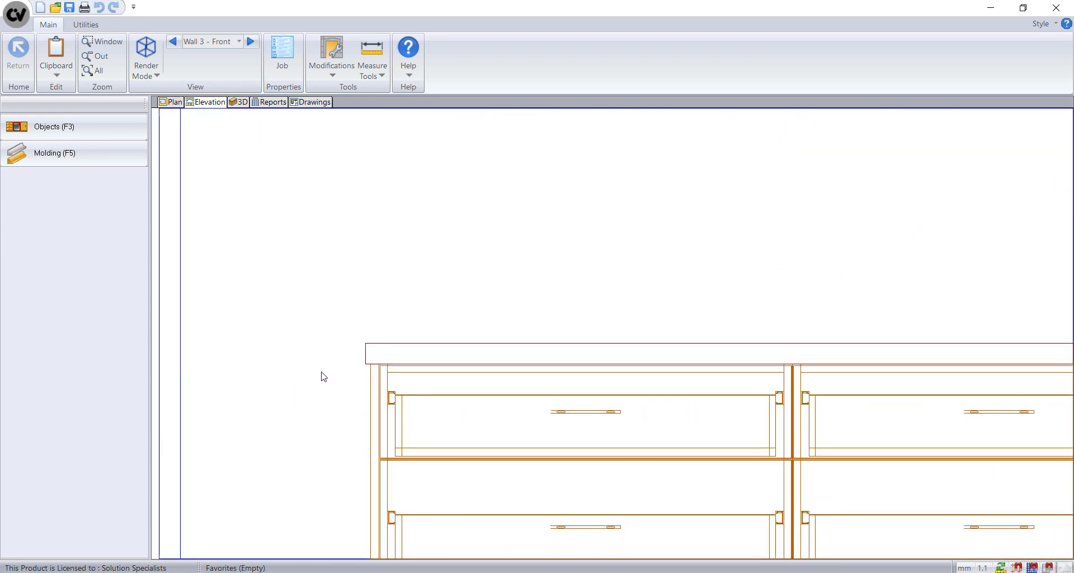
click(175, 102)
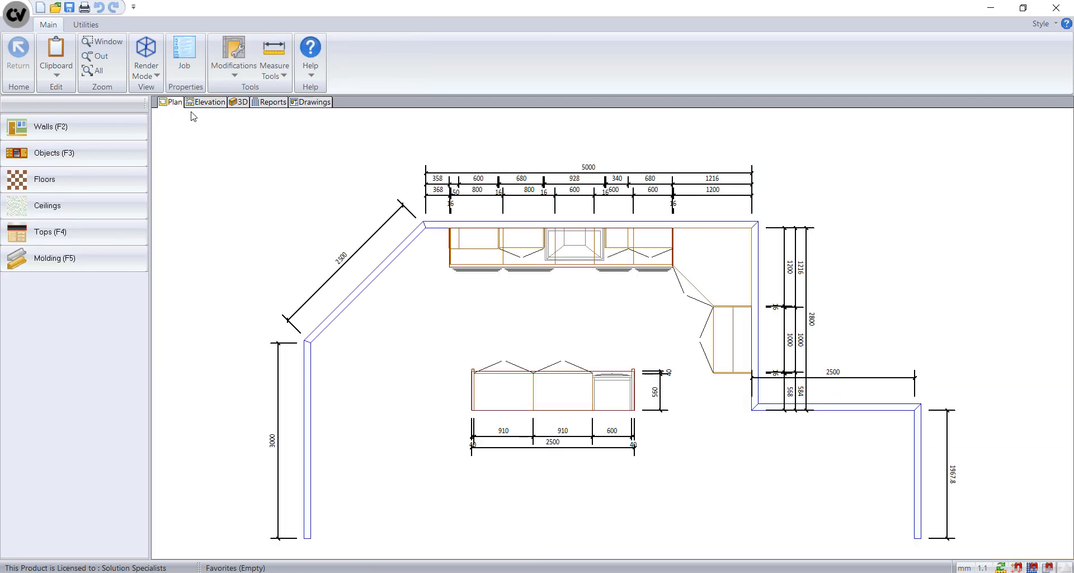
Step: Edit the peninsula countertop's shape and delete the two short lines of the projection at its left end
click(138, 240)
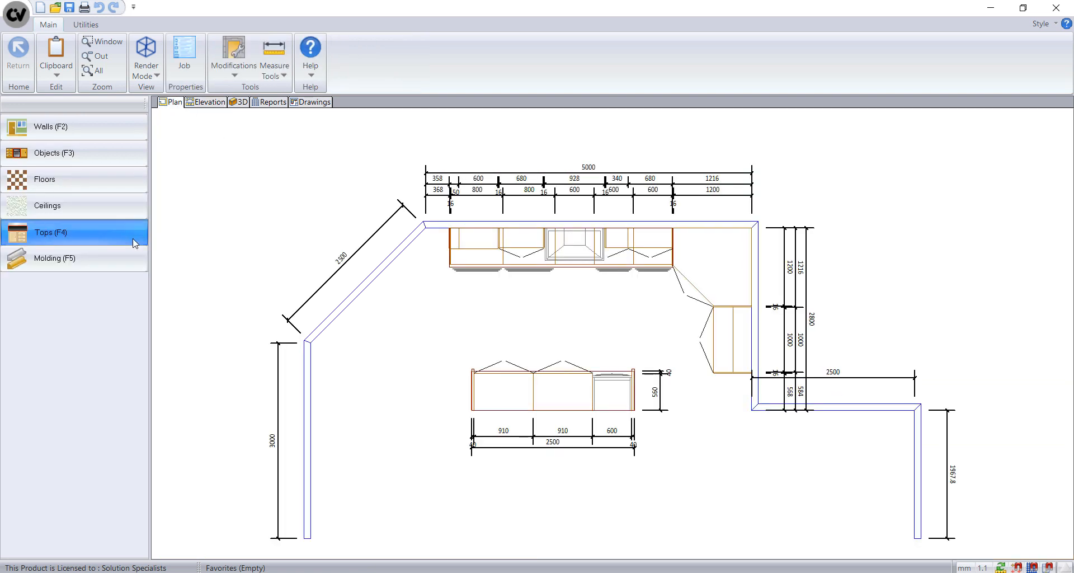
click(554, 404)
right_click(554, 403)
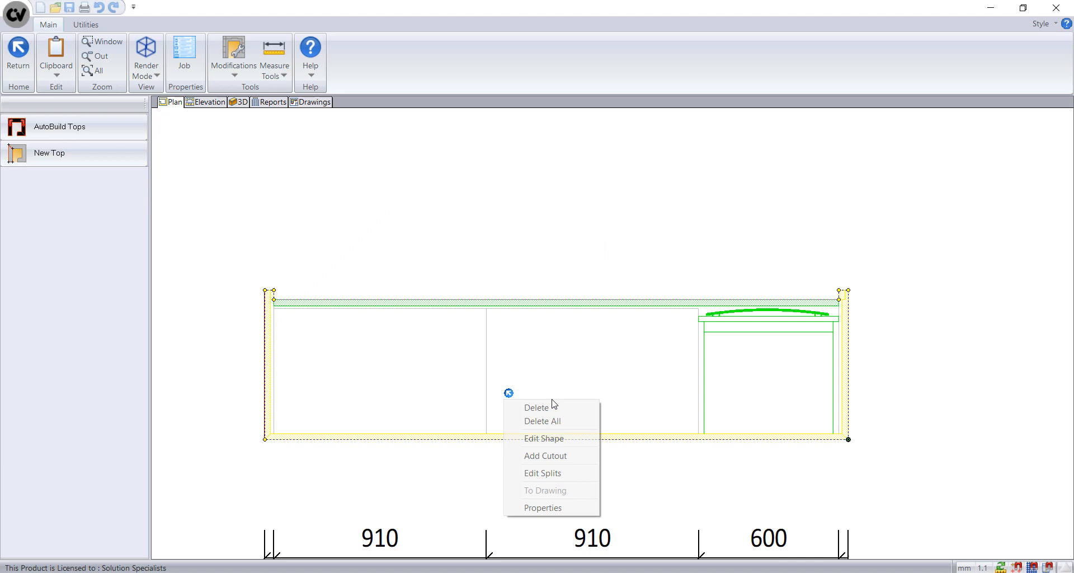
click(566, 439)
scroll(280, 298, up, 3)
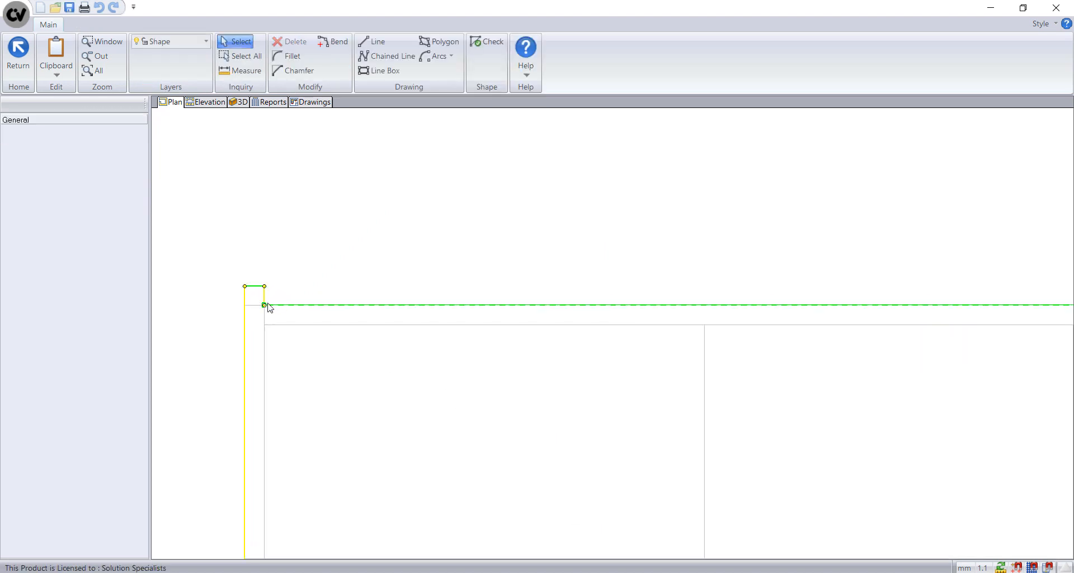
middle_drag(300, 316, 495, 253)
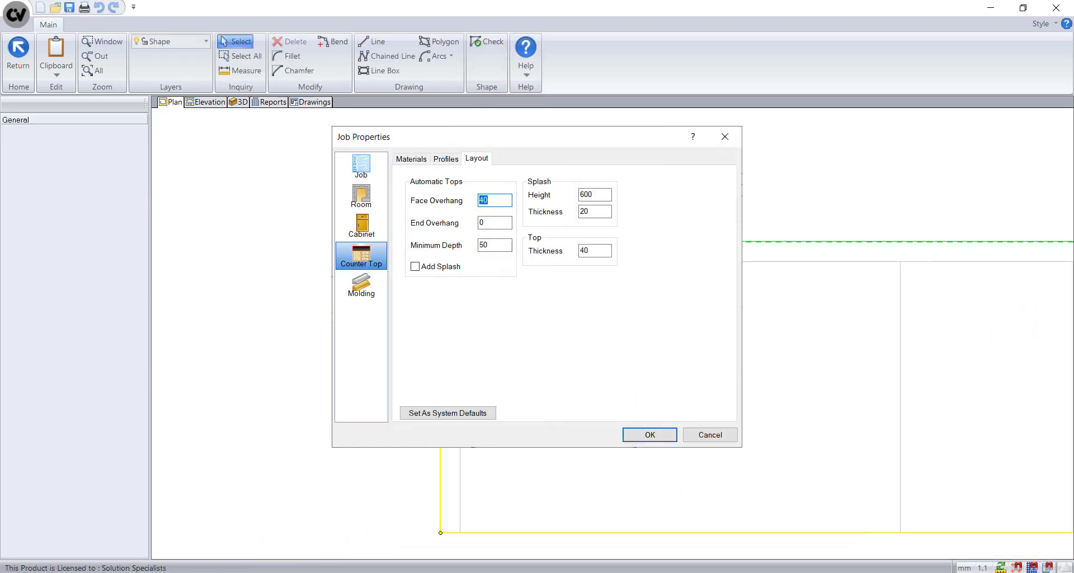
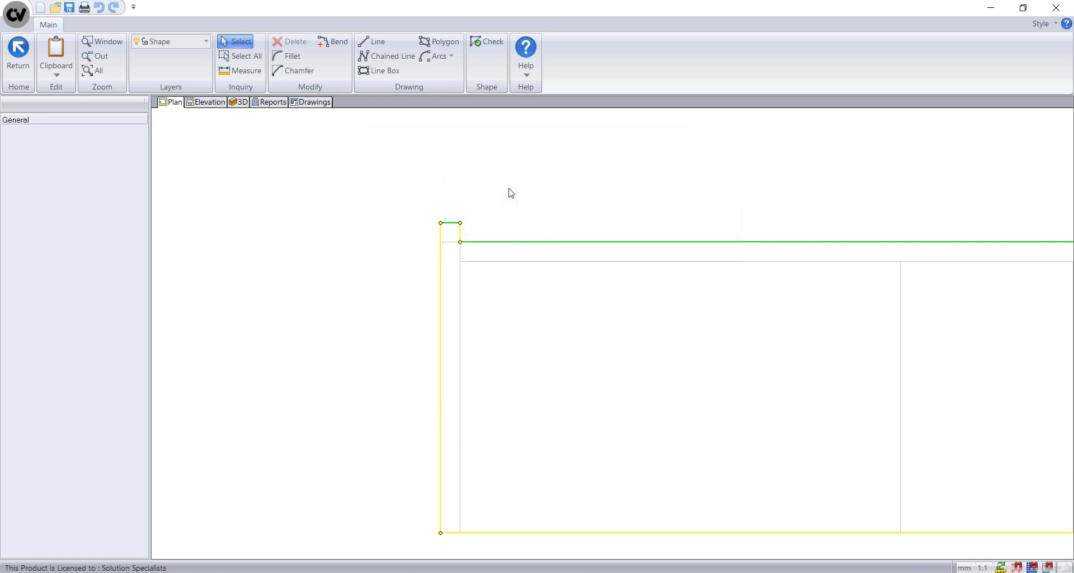
click(454, 224)
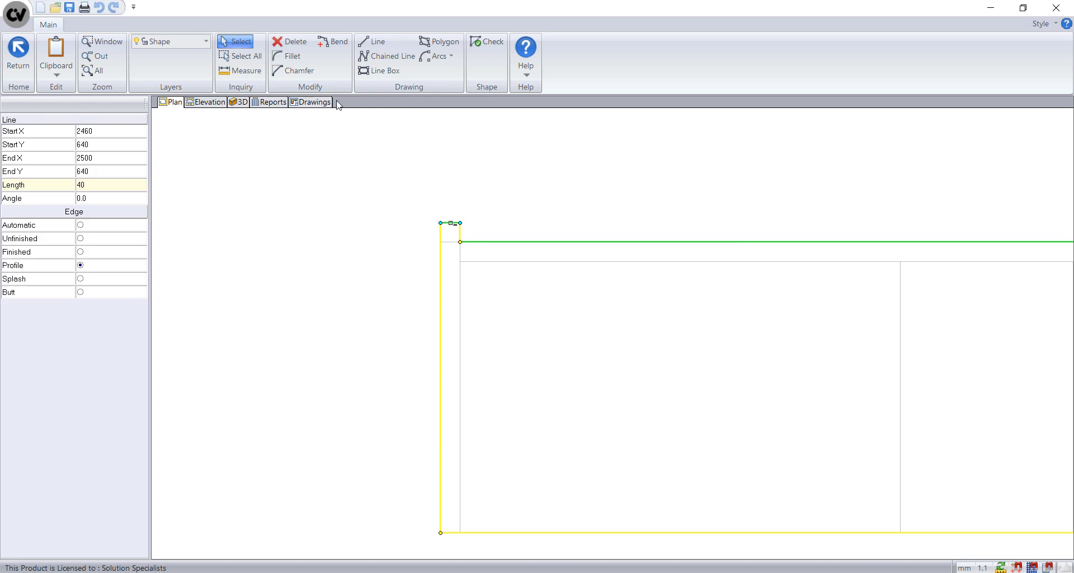
click(290, 41)
click(461, 233)
click(288, 41)
Step: Delete the two short lines of the projection at the right end of the peninsula countertop
scroll(726, 240, down, 2)
scroll(456, 232, down, 2)
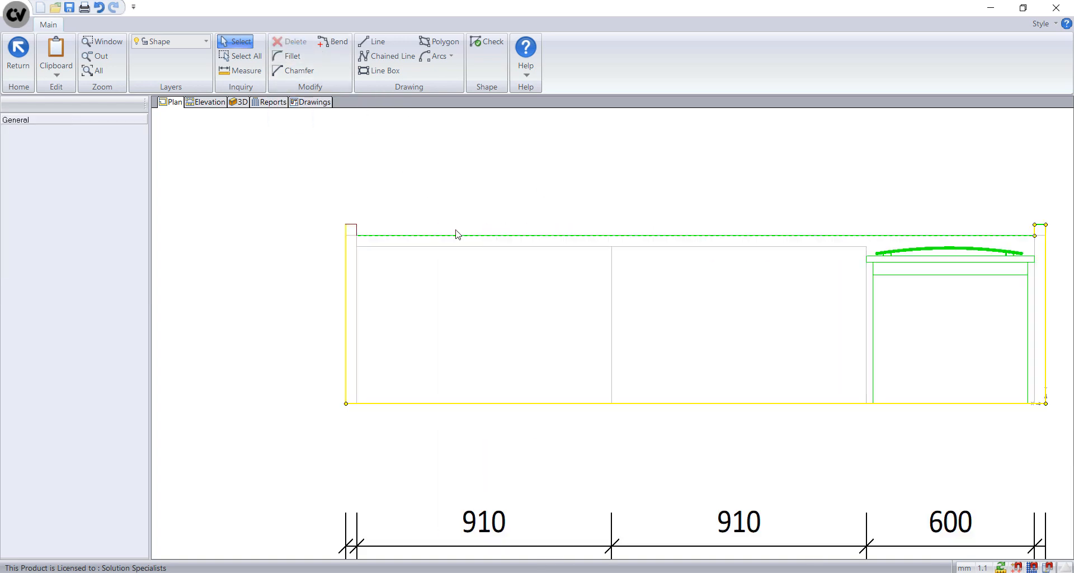
click(897, 218)
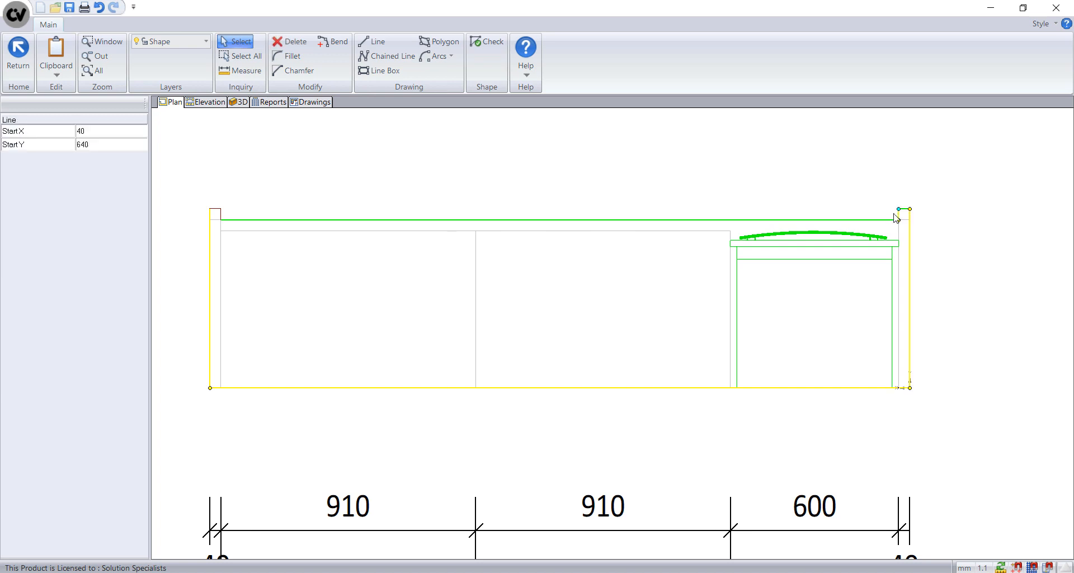
click(289, 41)
click(902, 214)
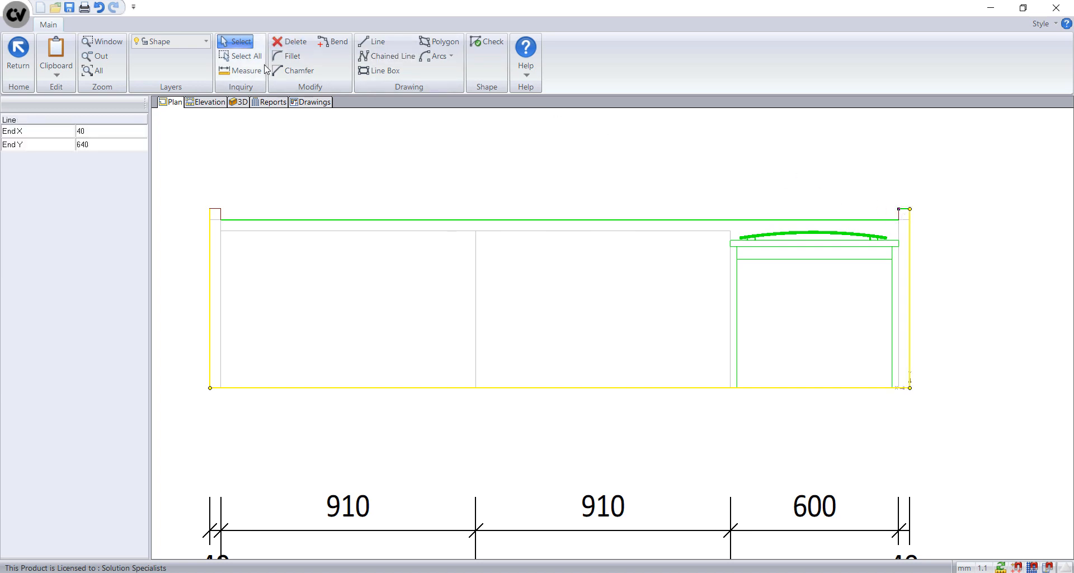
click(289, 41)
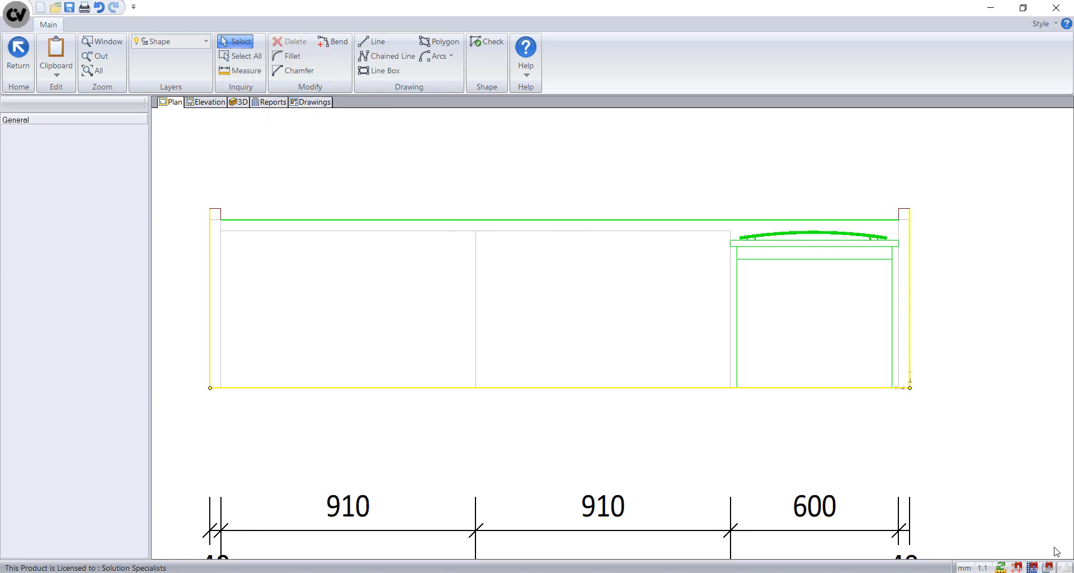
Step: Extend the peninsula top's long profile edge to its right side and shorten the right side line to 600 mm to meet it
click(852, 221)
click(898, 220)
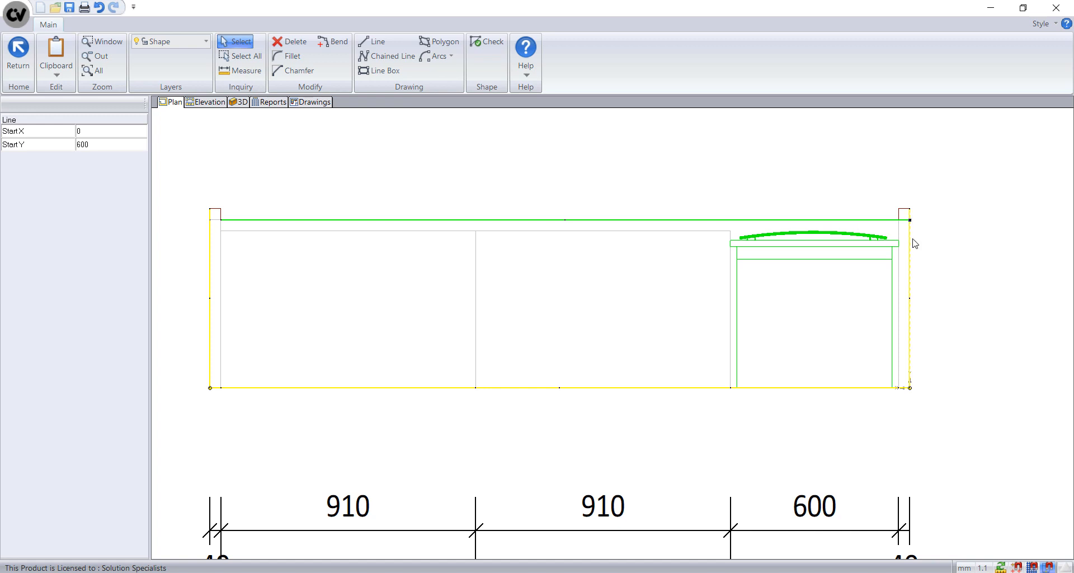
click(912, 241)
scroll(912, 220, up, 3)
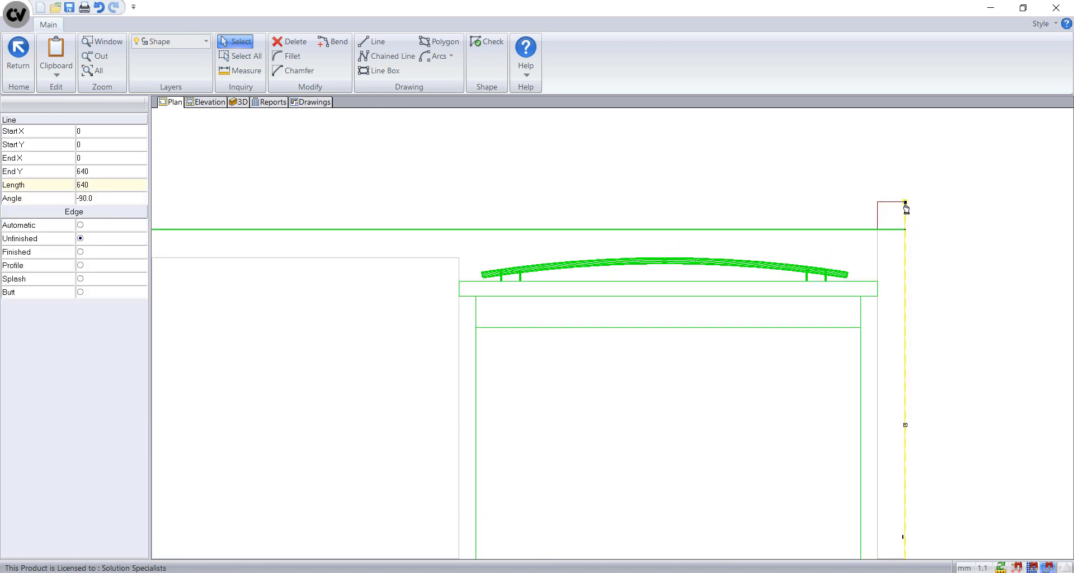
click(907, 202)
click(907, 230)
Step: Extend the long profile edge to the peninsula top's left side and shorten the left side line to 600 mm to meet it
scroll(651, 316, down, 4)
middle_drag(652, 316, 983, 308)
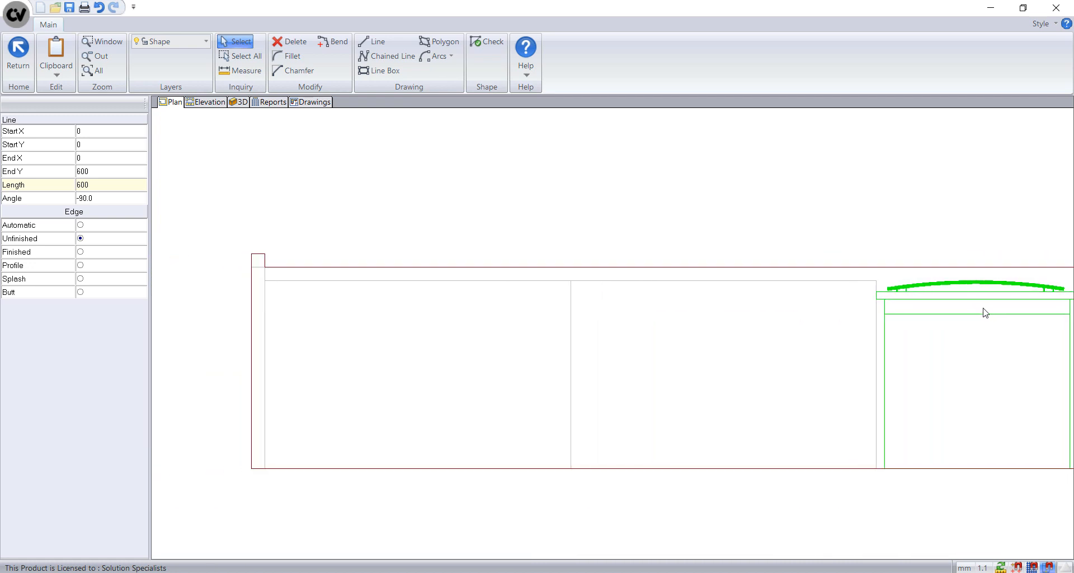
scroll(264, 267, up, 5)
click(302, 272)
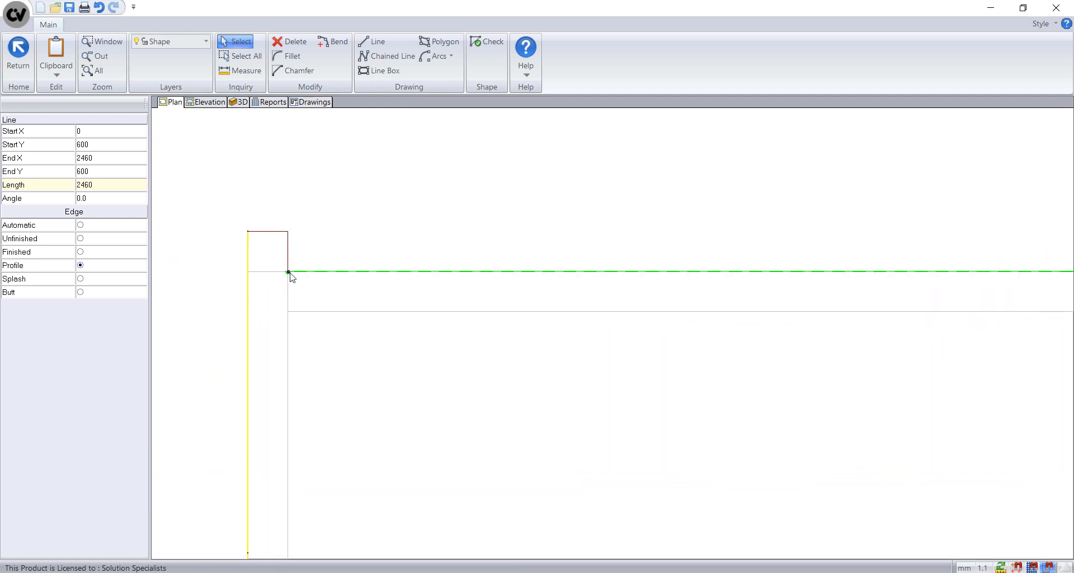
click(289, 272)
click(248, 271)
click(250, 235)
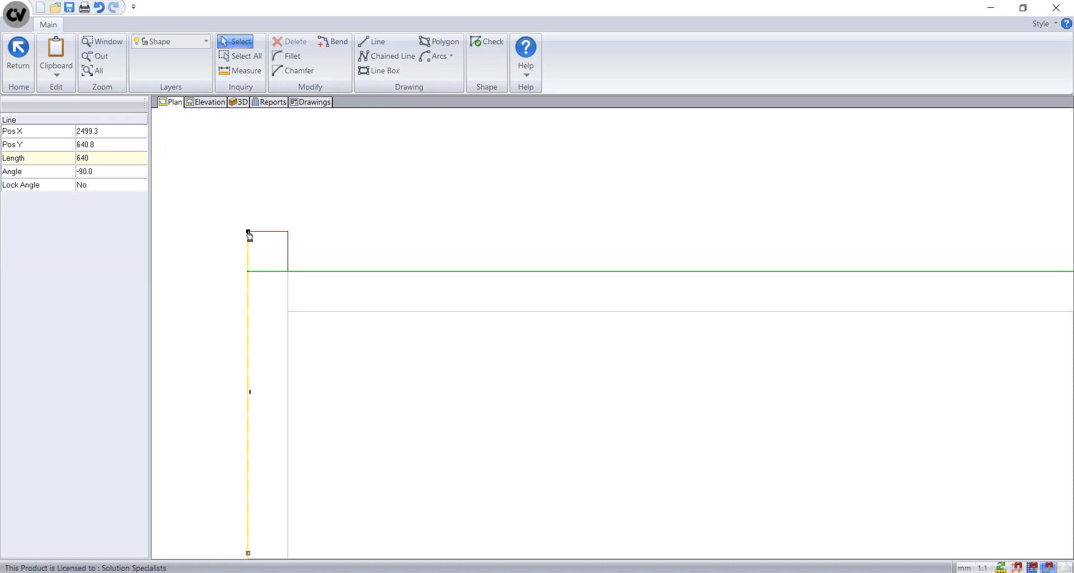
click(255, 272)
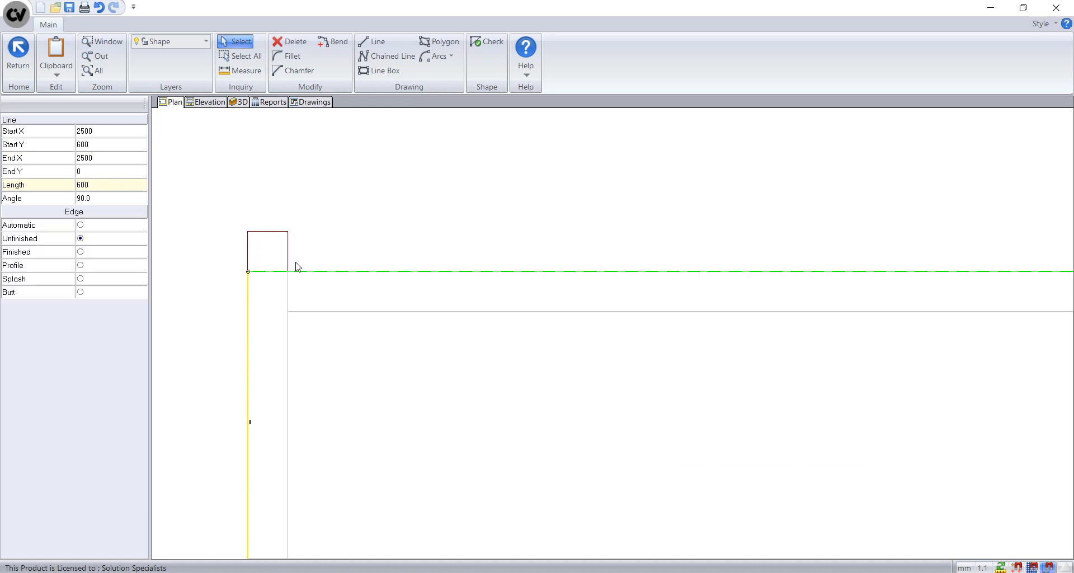
Step: Check the peninsula countertop's outline, save the new rectangular shape, and select the peninsula top
scroll(546, 305, down, 6)
middle_drag(571, 316, 318, 228)
click(495, 49)
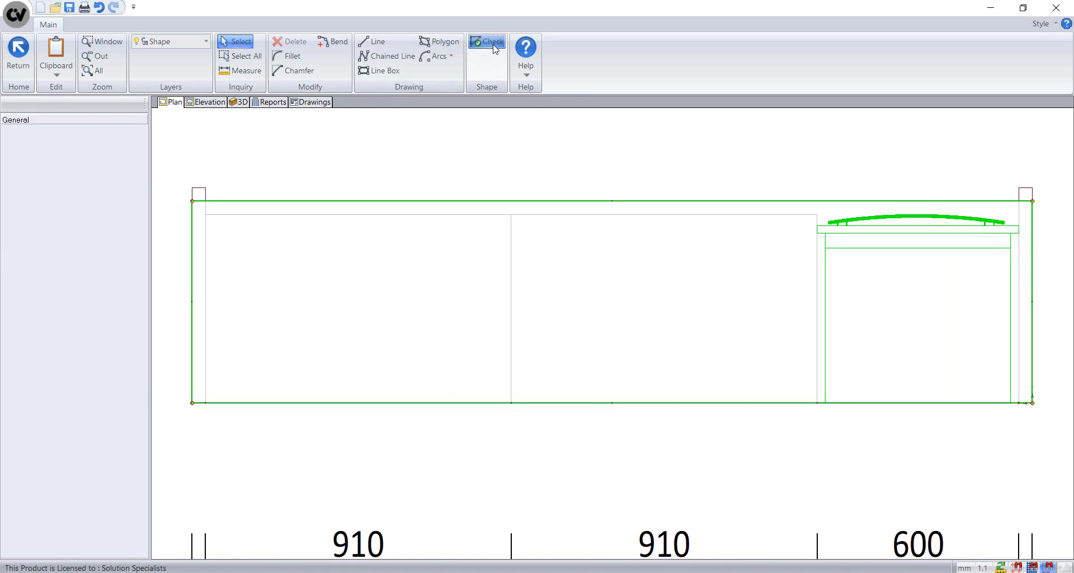
click(18, 50)
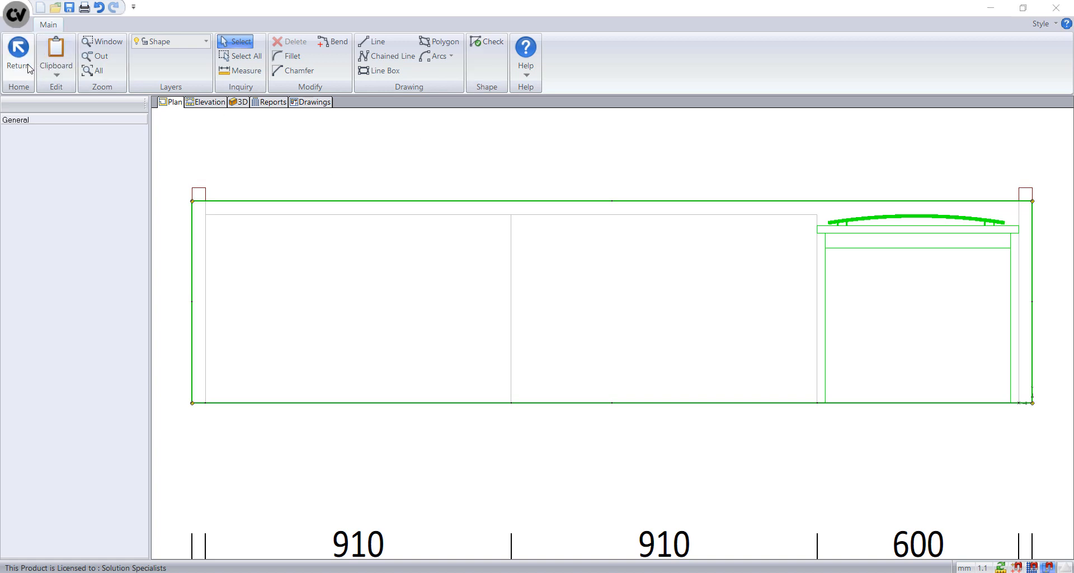
click(470, 325)
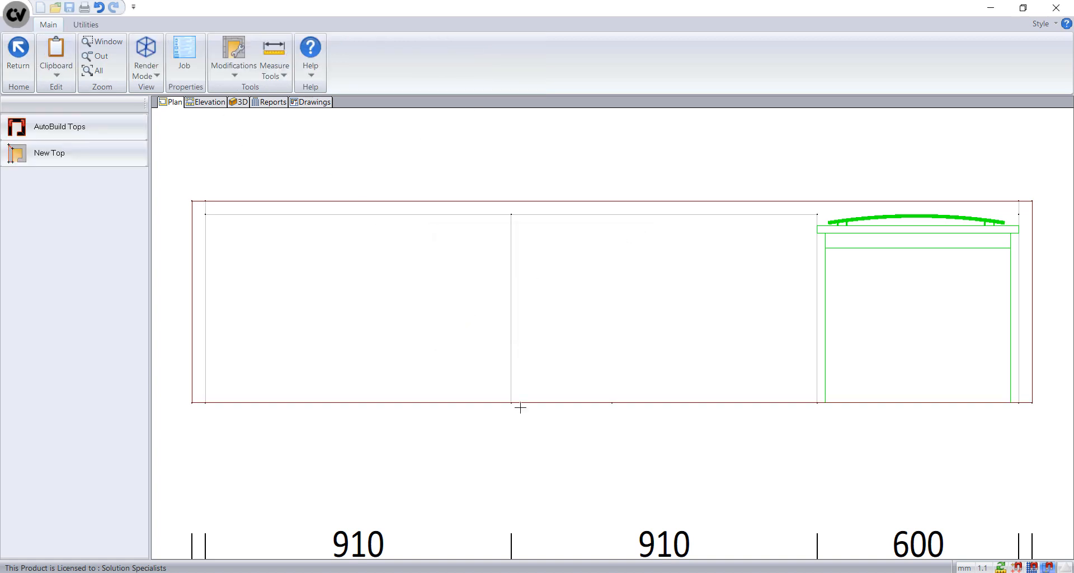
click(547, 394)
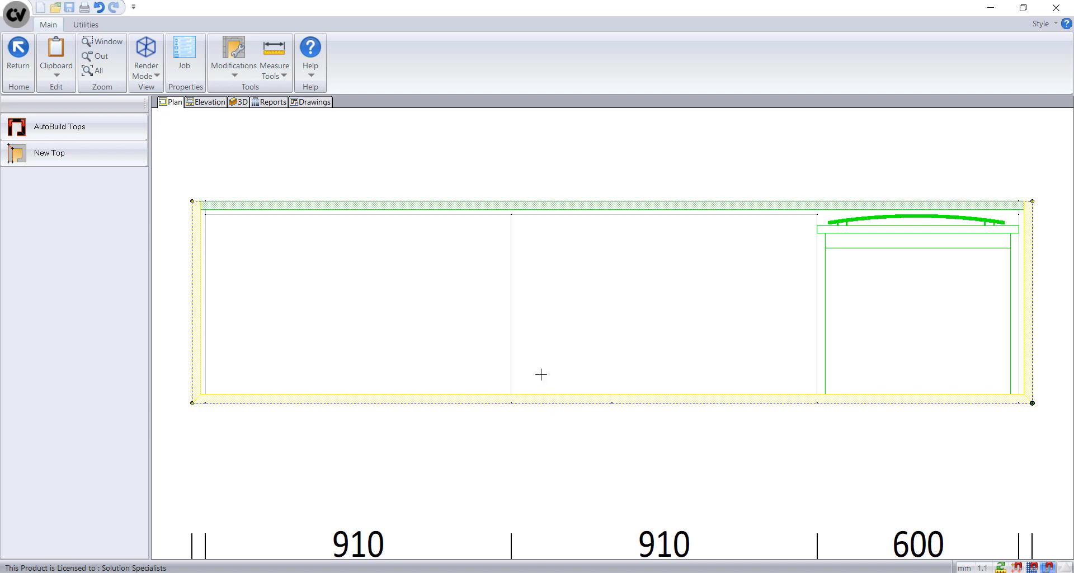
Step: Extend the island top by offsetting its edge opposite the cabinet doors outward by 600 mm, and finish the shape edit
right_click(541, 375)
click(562, 411)
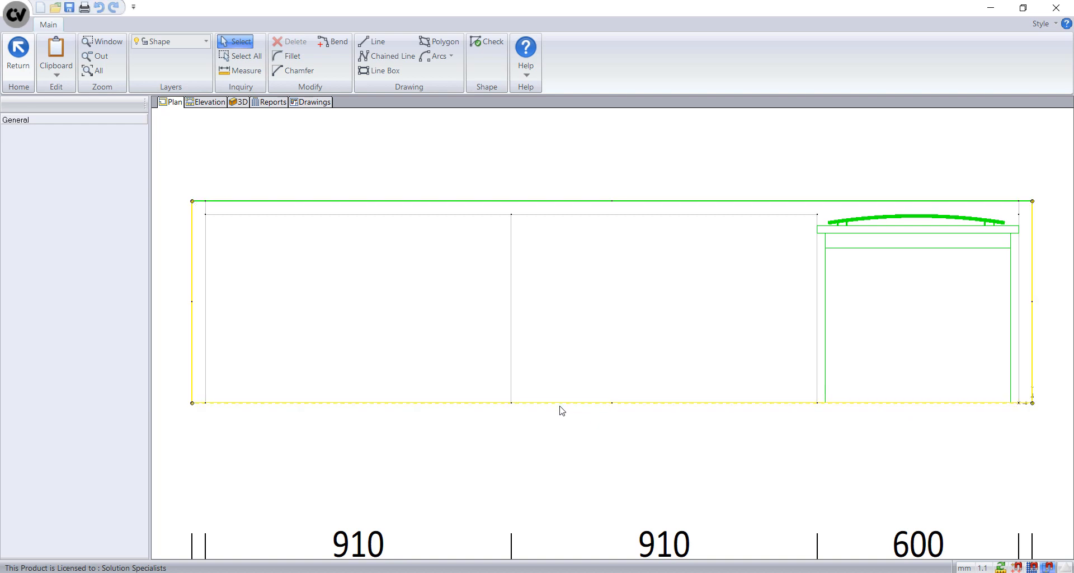
drag(400, 403, 409, 483)
text(6)
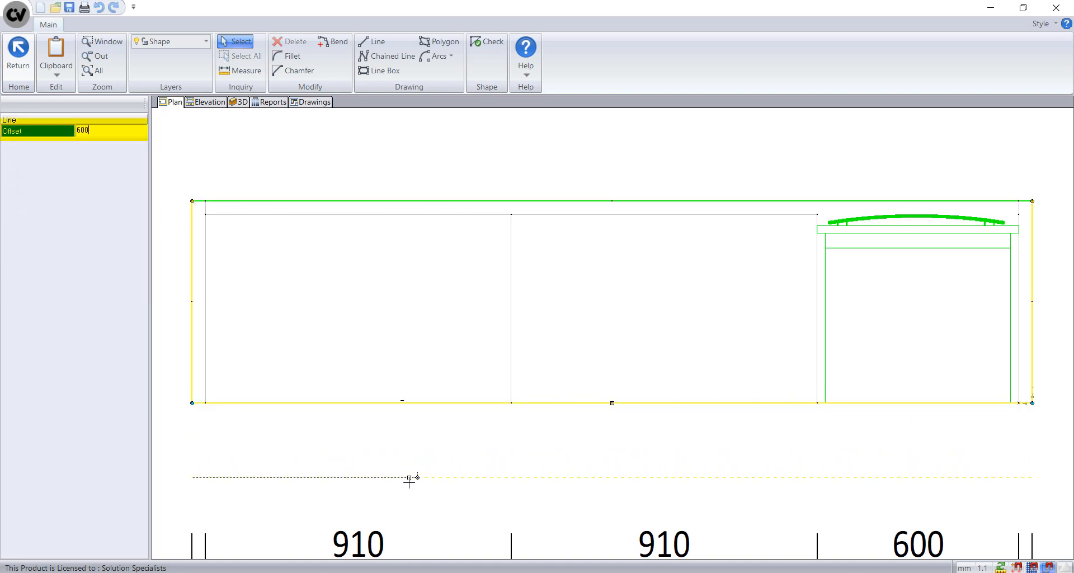
text(00)
key(Return)
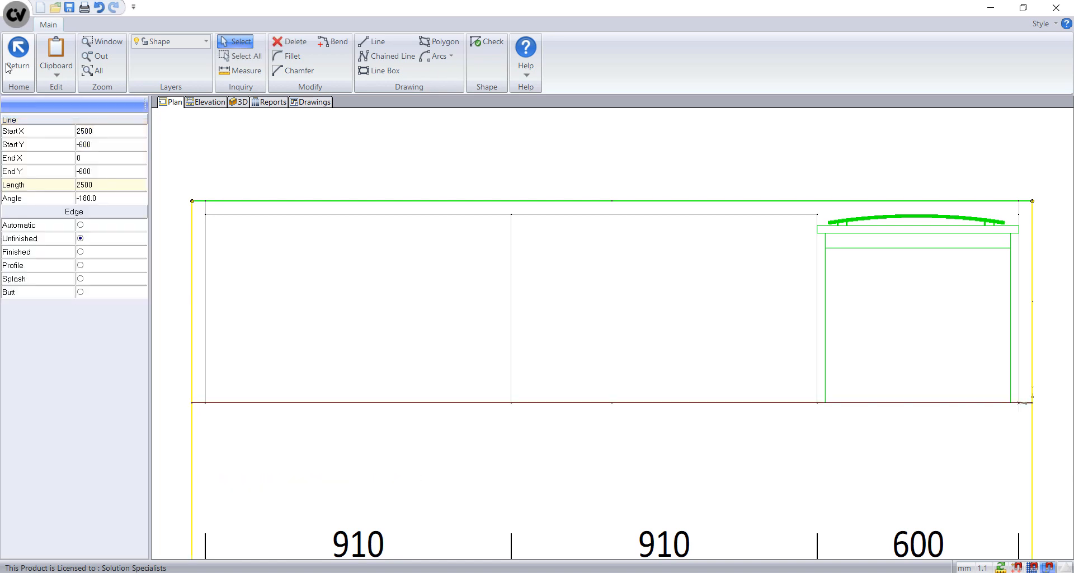
click(18, 51)
click(479, 325)
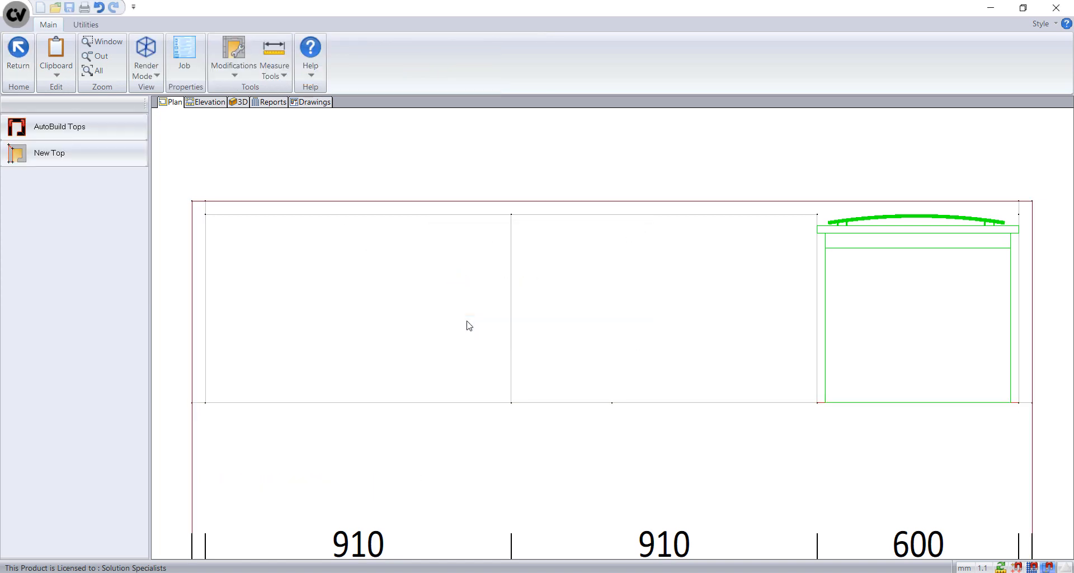
Step: View the room in 3D using Fill Mode and examine the extended island top
click(242, 103)
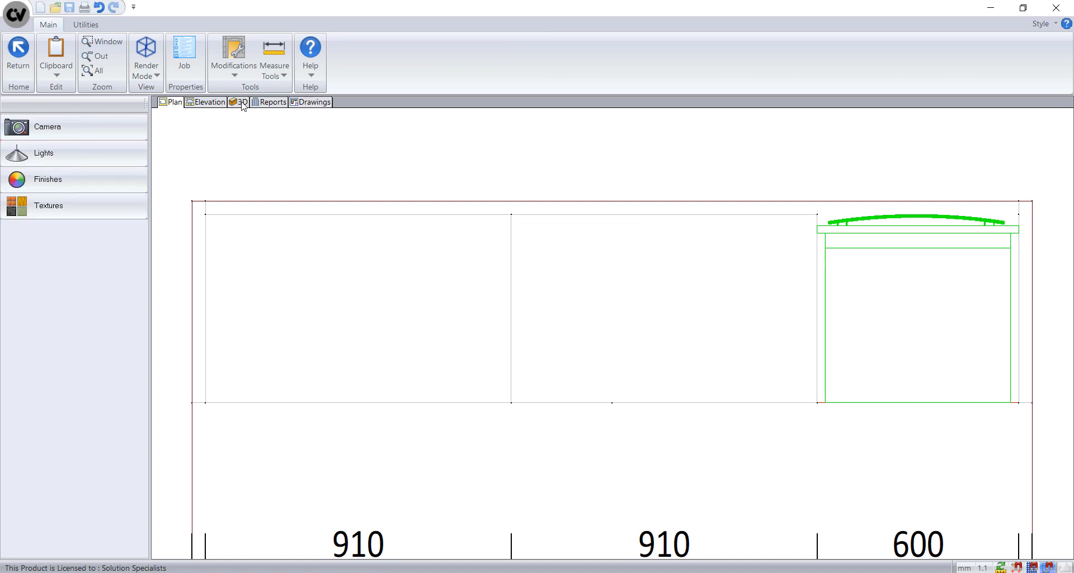
drag(566, 315, 446, 360)
click(157, 71)
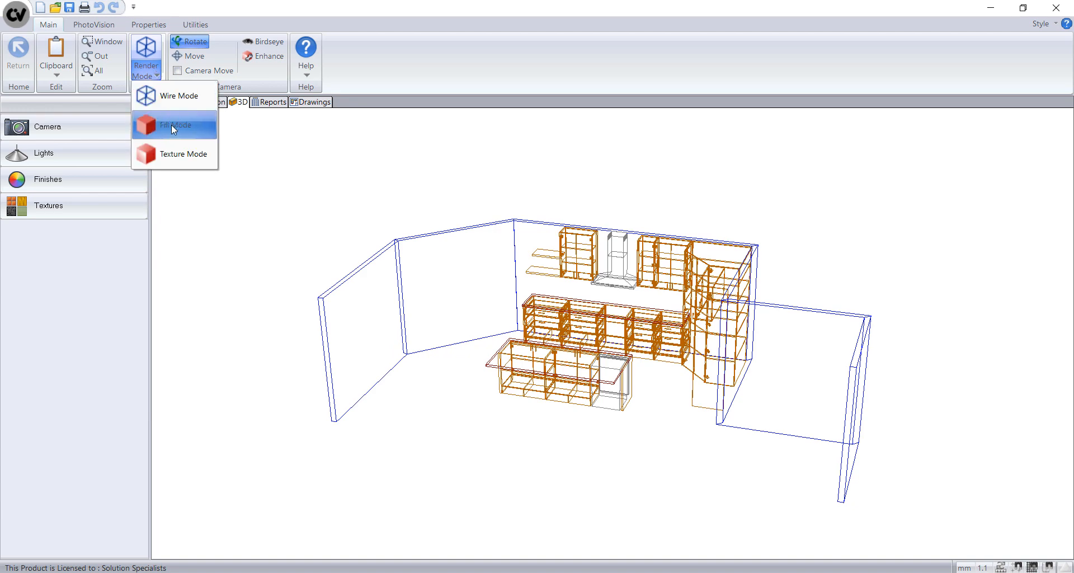
click(173, 133)
scroll(607, 386, up, 8)
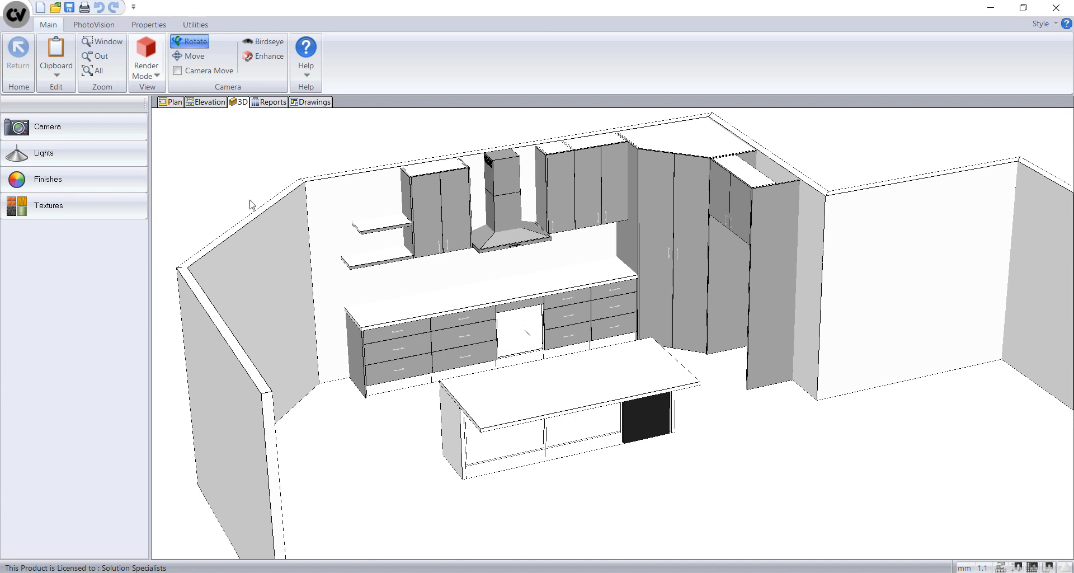
Step: Draw a 2500 mm Peninsula-style wall along the island cabinets' back line in the plan, starting at its left end
click(172, 102)
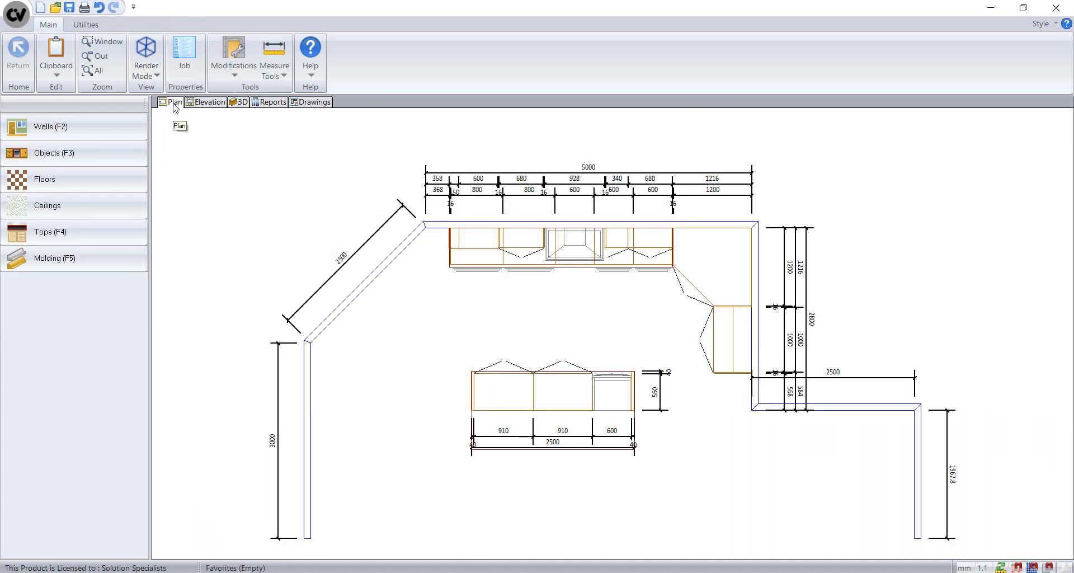
click(146, 137)
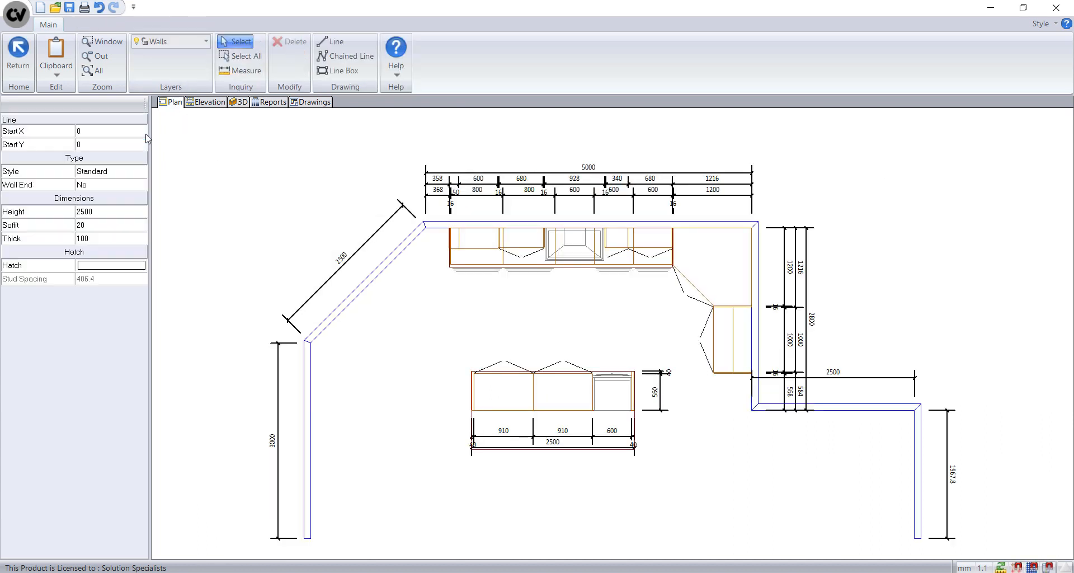
click(141, 173)
click(143, 172)
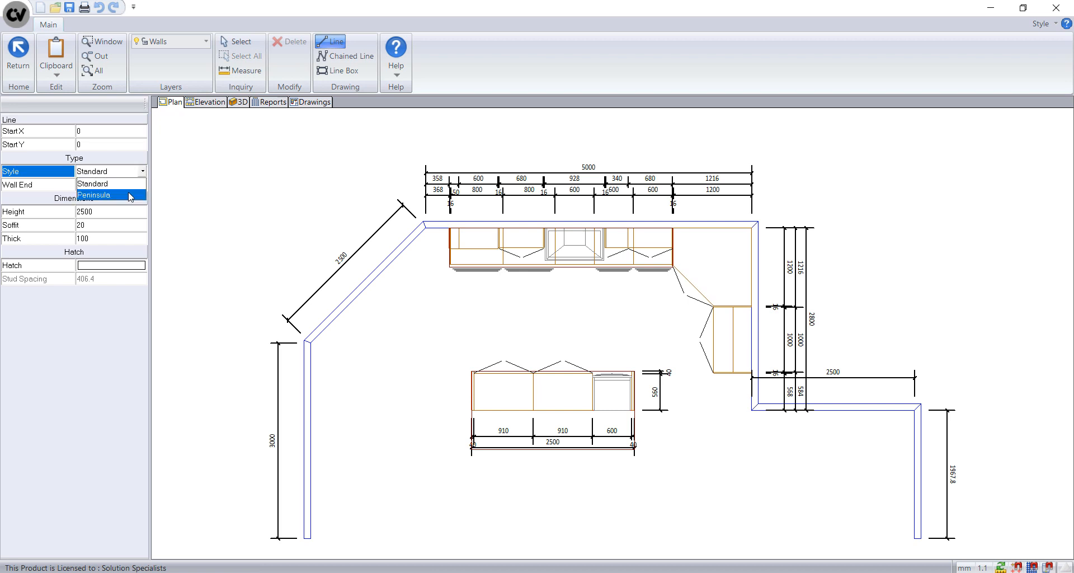
click(131, 194)
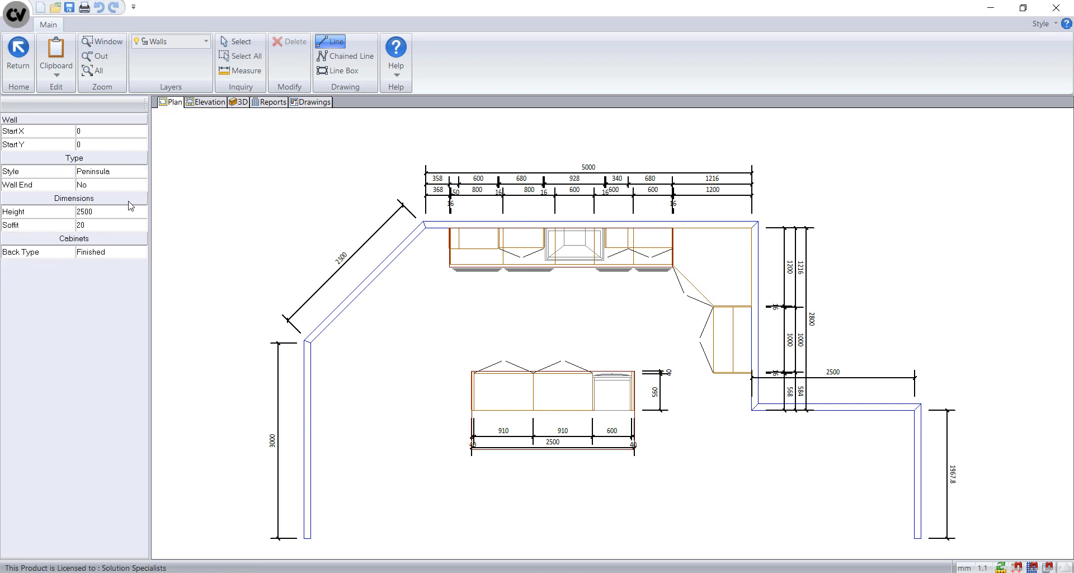
click(469, 405)
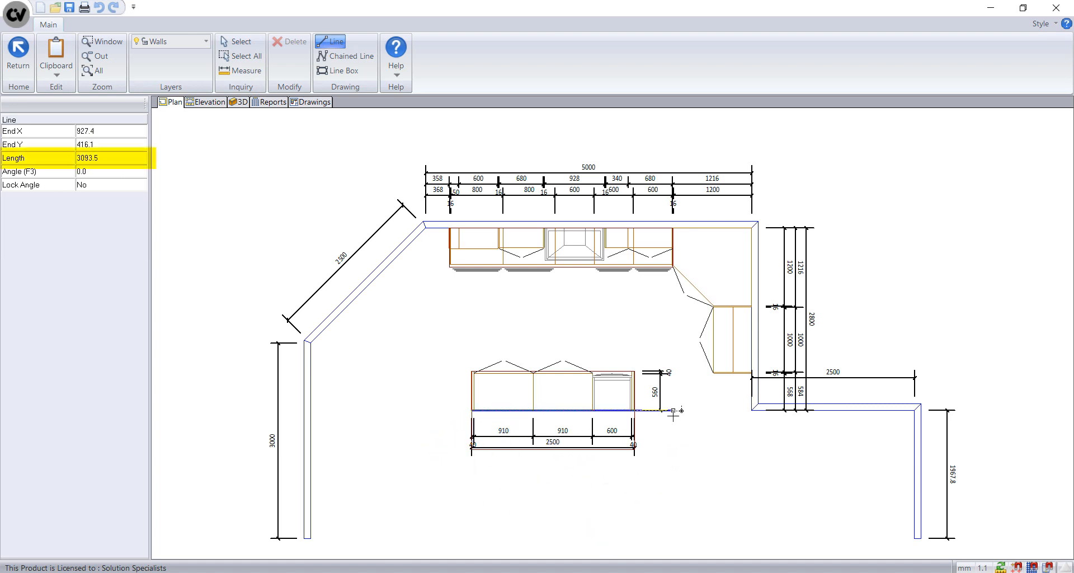
text(2500)
key(Return)
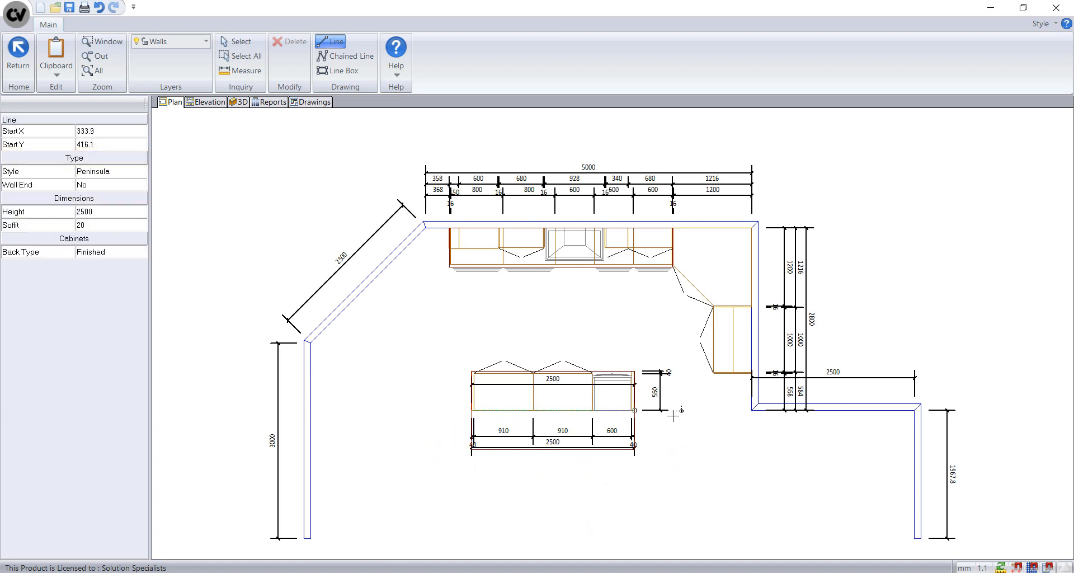
right_click(662, 431)
click(662, 435)
scroll(679, 365, up, 5)
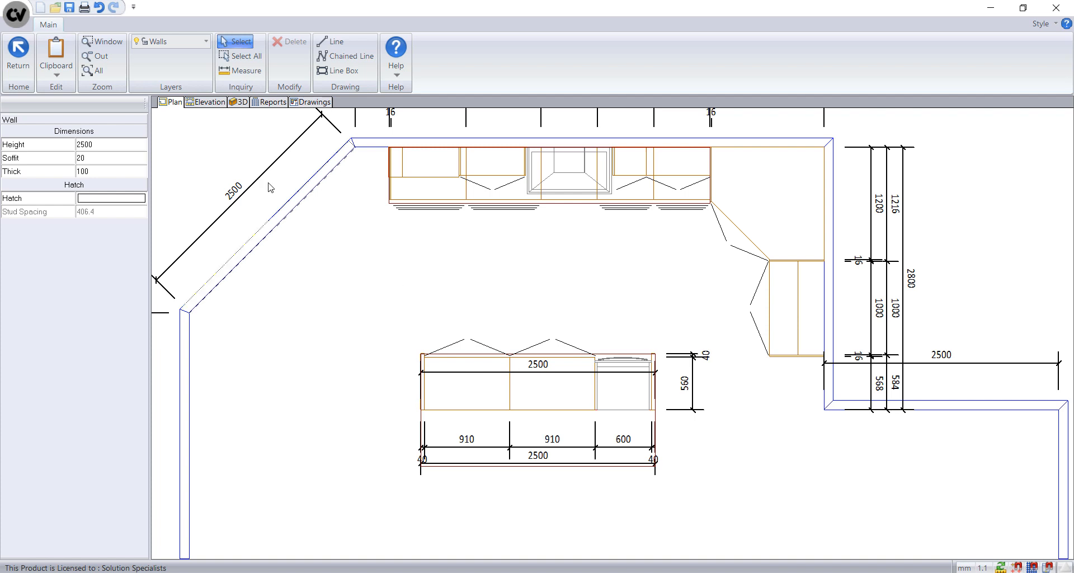
click(18, 54)
Step: Turn on Show Wall Labels for the Annotations layer in the floor plan's view properties
right_click(794, 459)
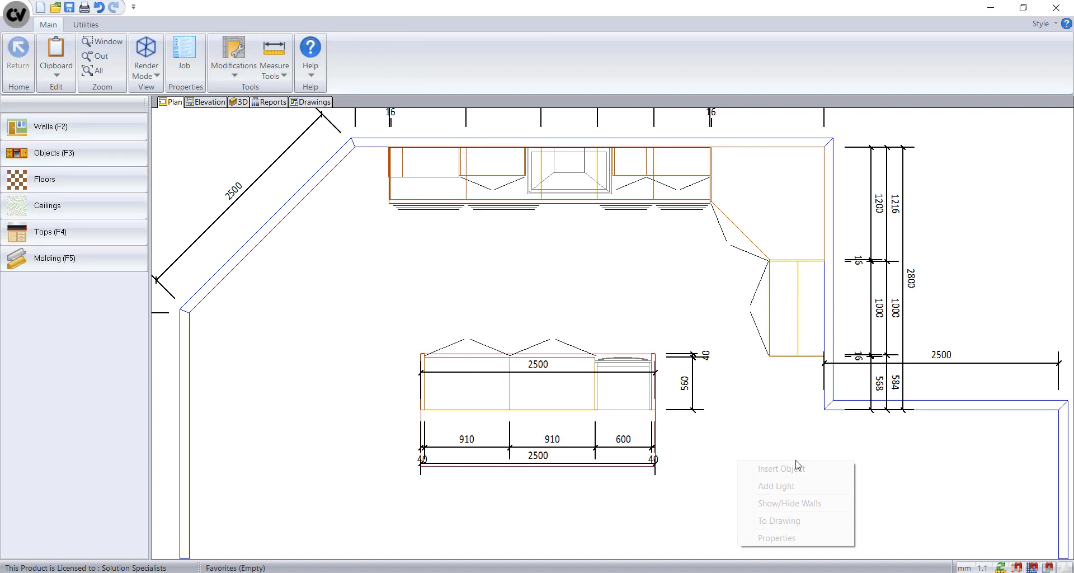
click(815, 536)
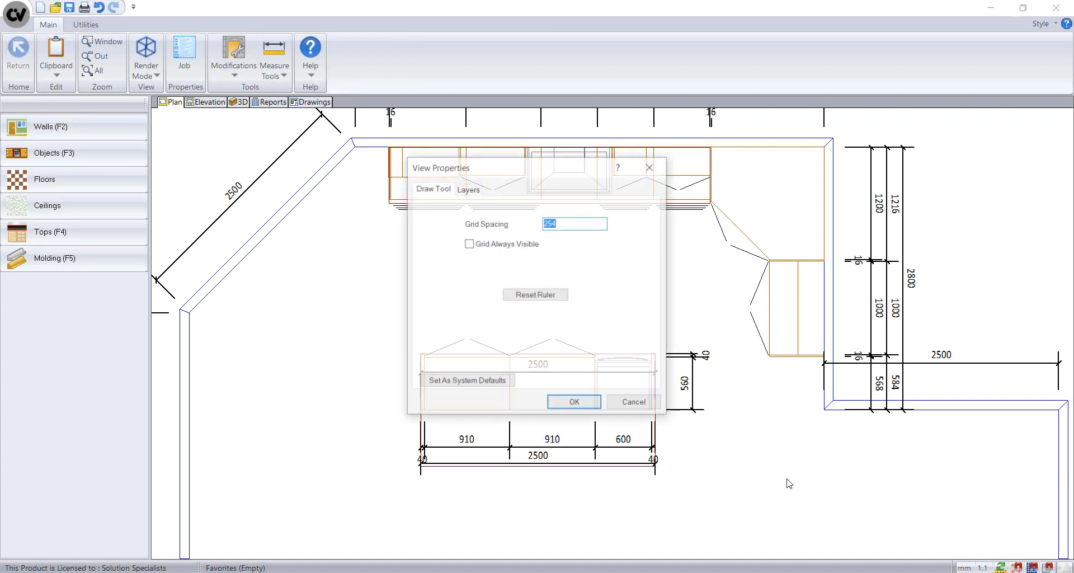
click(472, 191)
scroll(503, 324, down, 2)
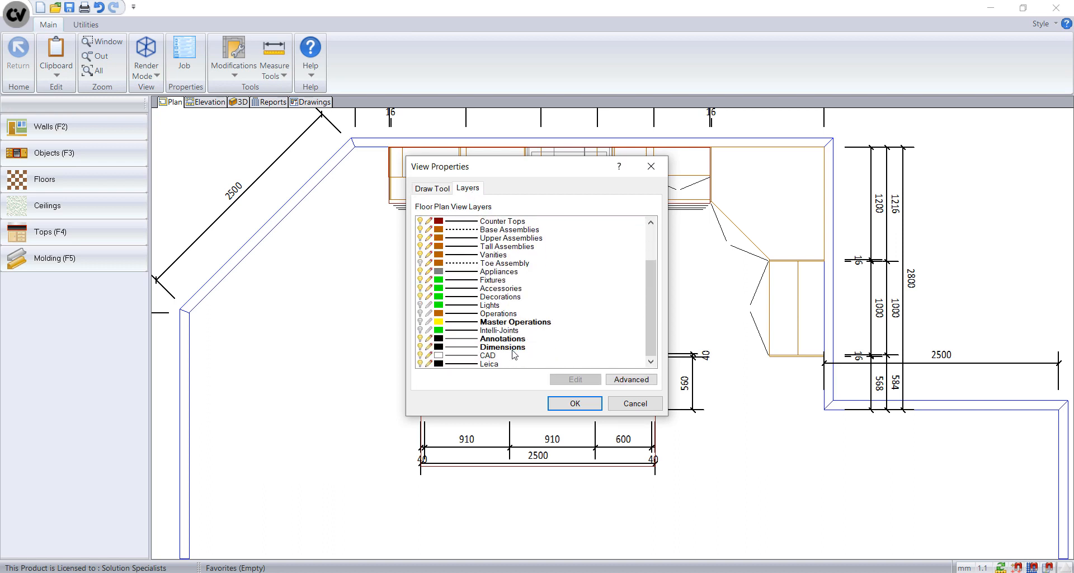
click(511, 339)
click(582, 380)
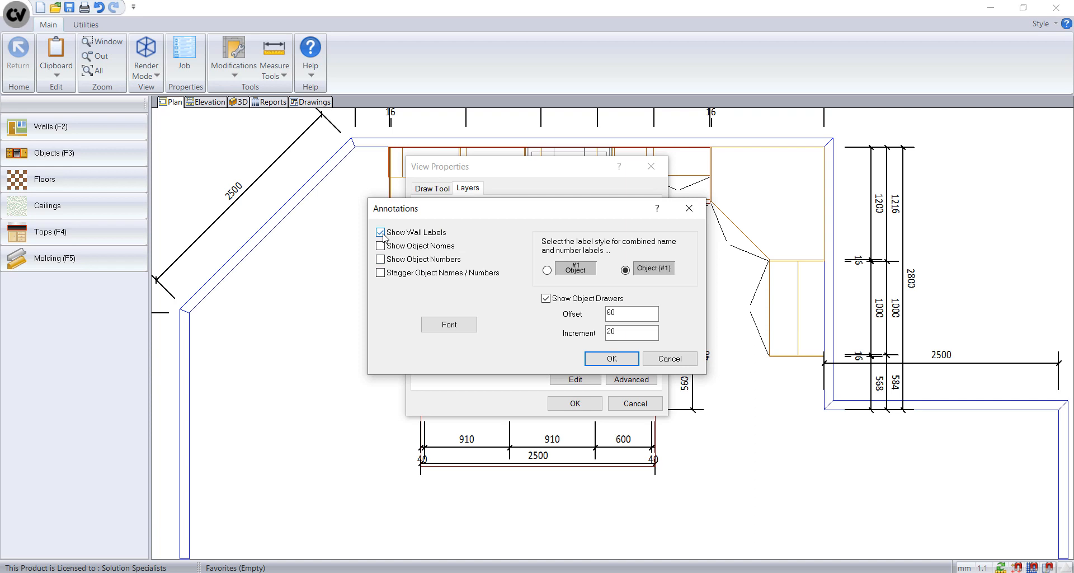
click(611, 358)
click(591, 403)
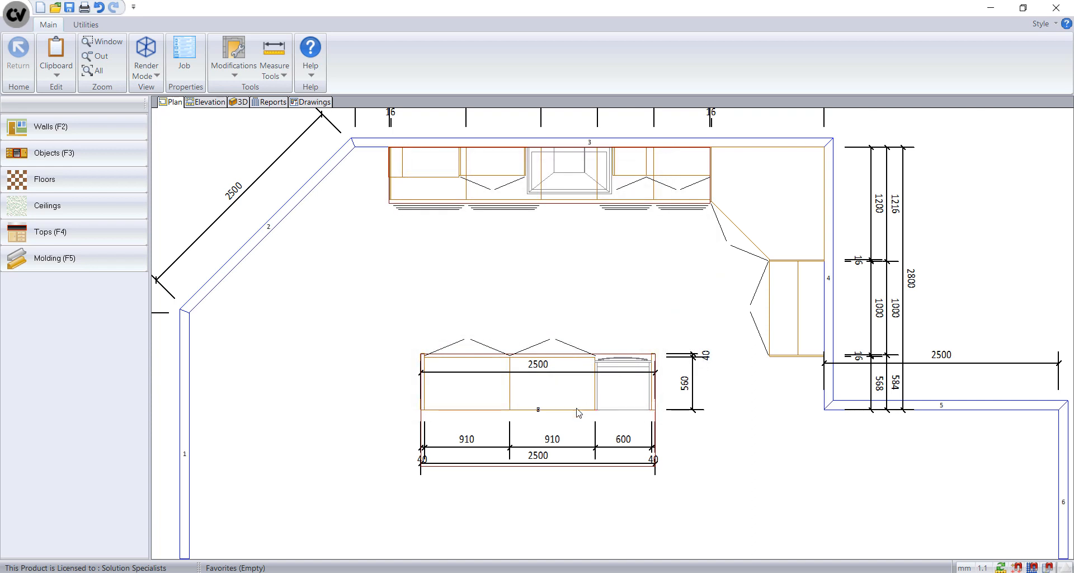
Step: Examine the wall labels along the island's back line and look at the Wall 8 front elevation
scroll(537, 423, up, 5)
scroll(540, 421, up, 2)
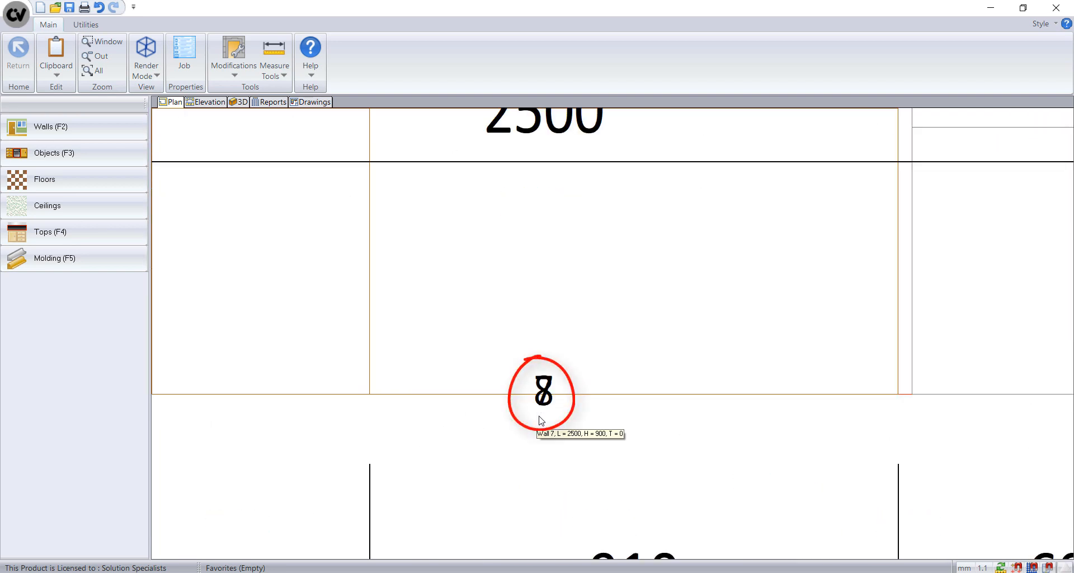
click(95, 71)
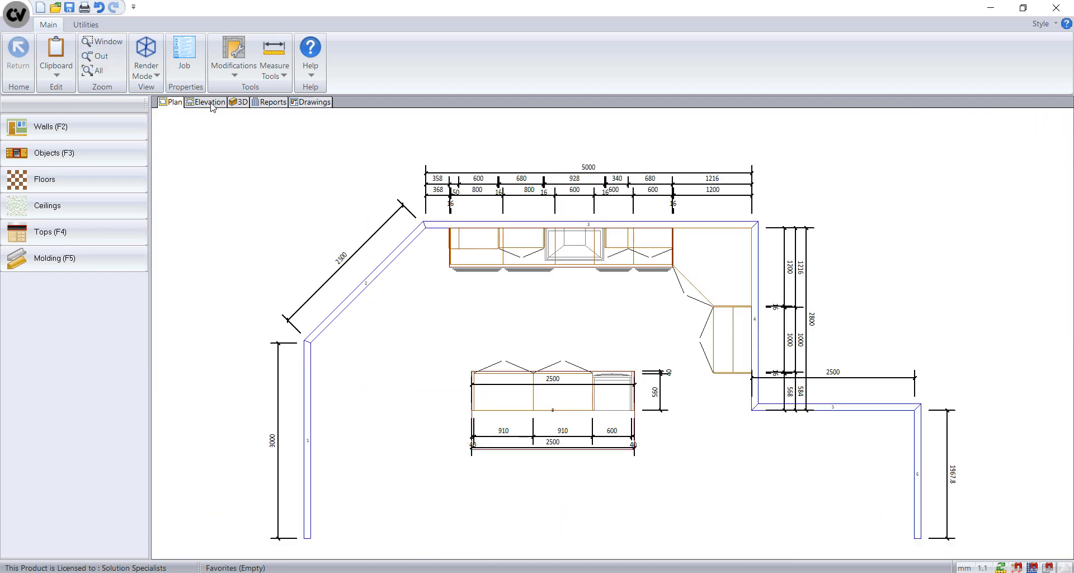
click(209, 102)
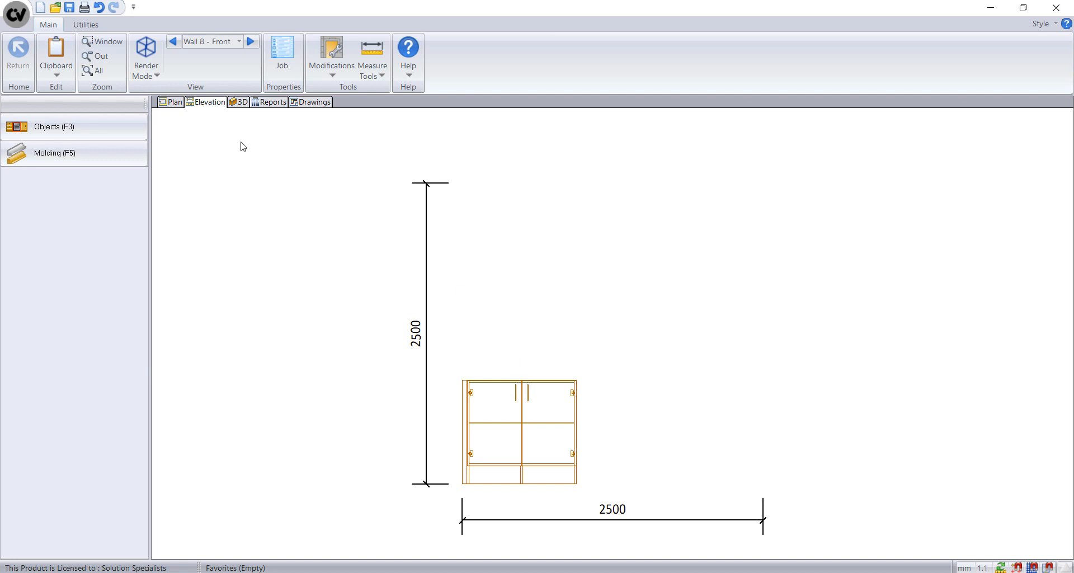
Step: Try to move the island's original wall and its cabinets to the left in the plan
click(179, 106)
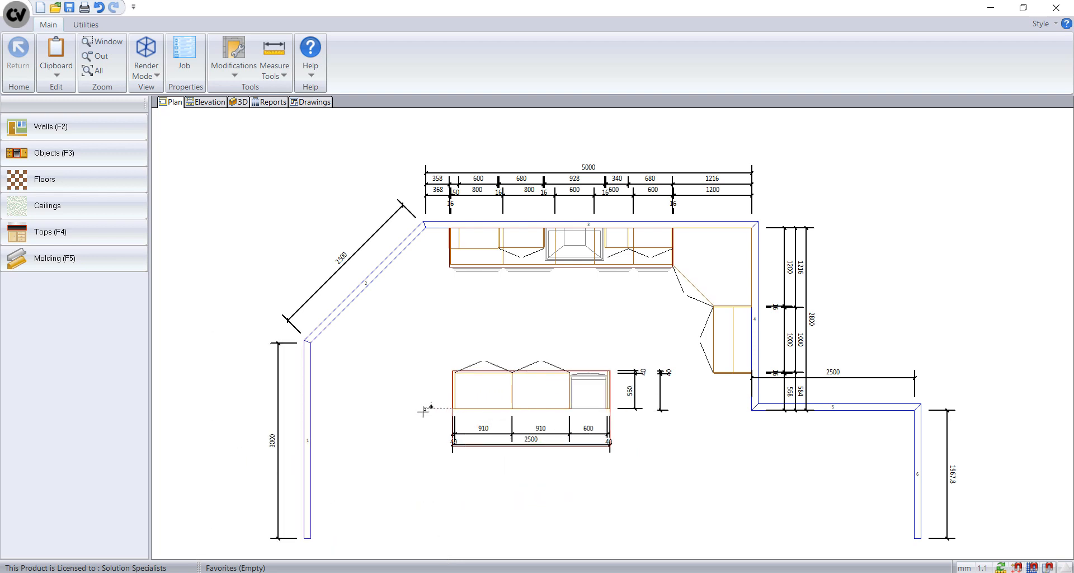
click(452, 408)
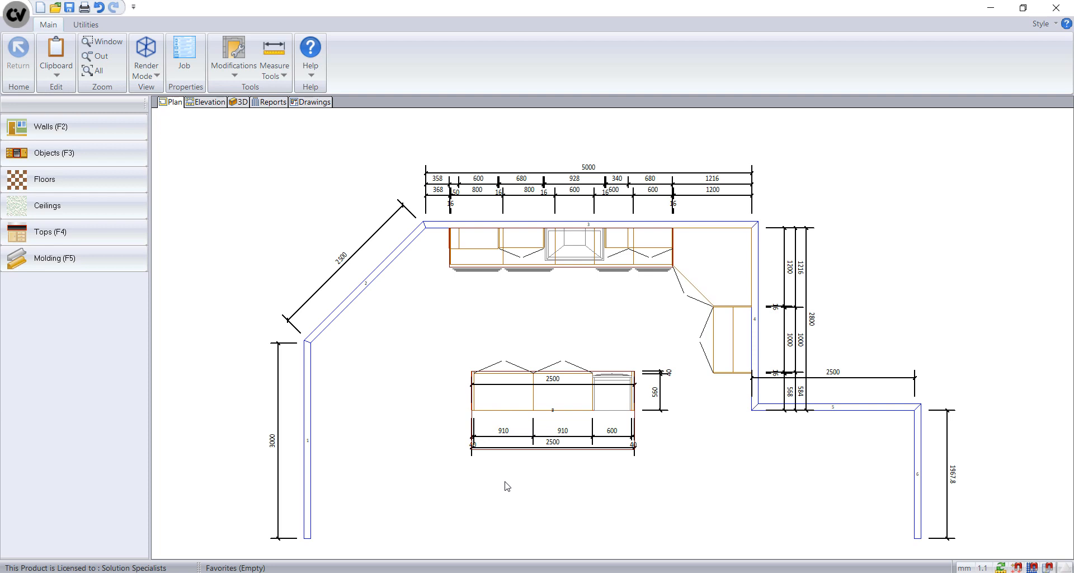
Step: Disconnect Wall 7 behind the island at both its left and right ends
click(510, 413)
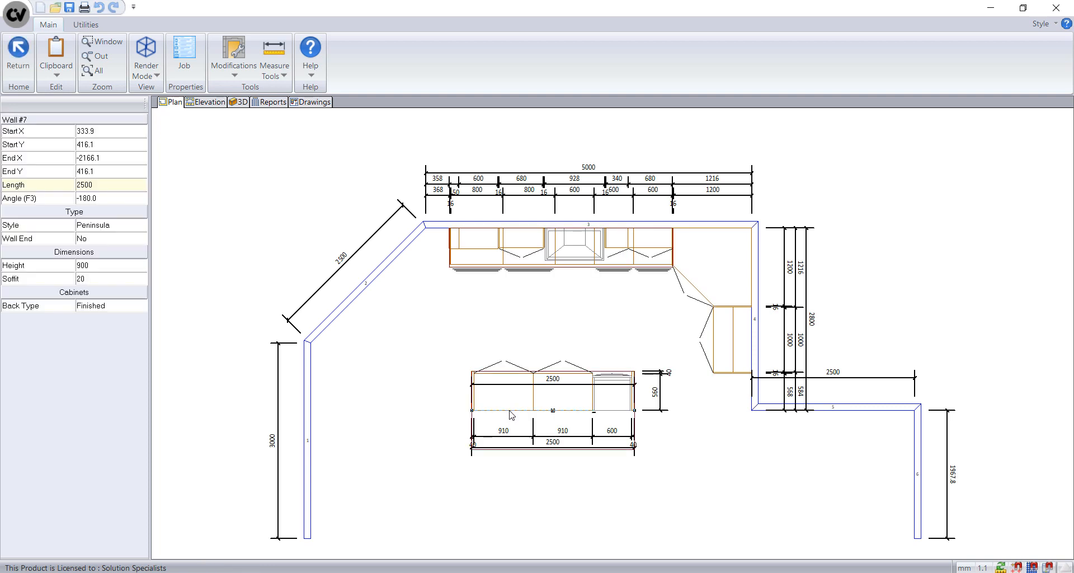
right_click(511, 414)
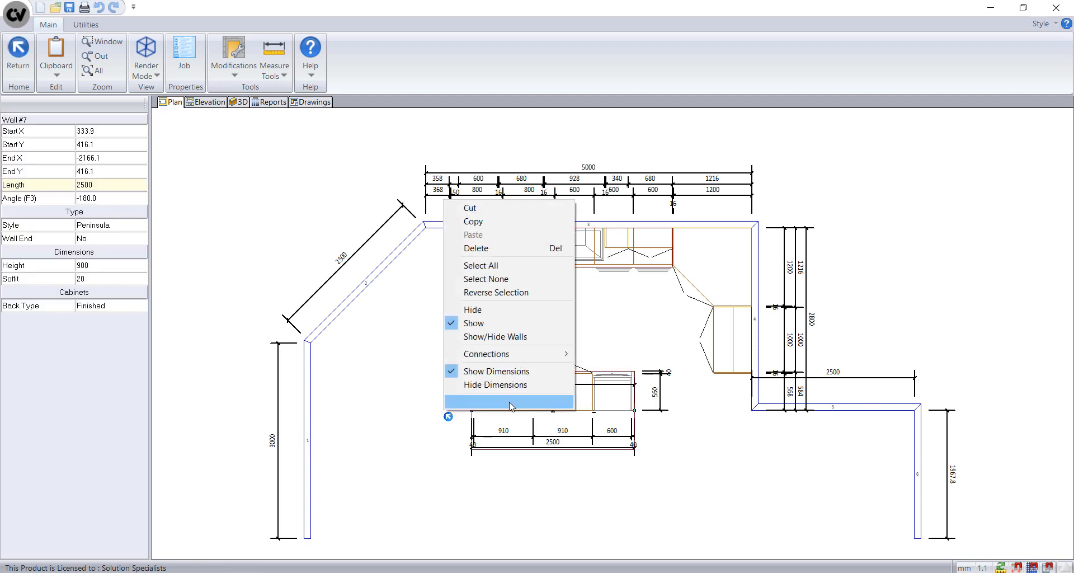
mouse_move(498, 354)
click(614, 357)
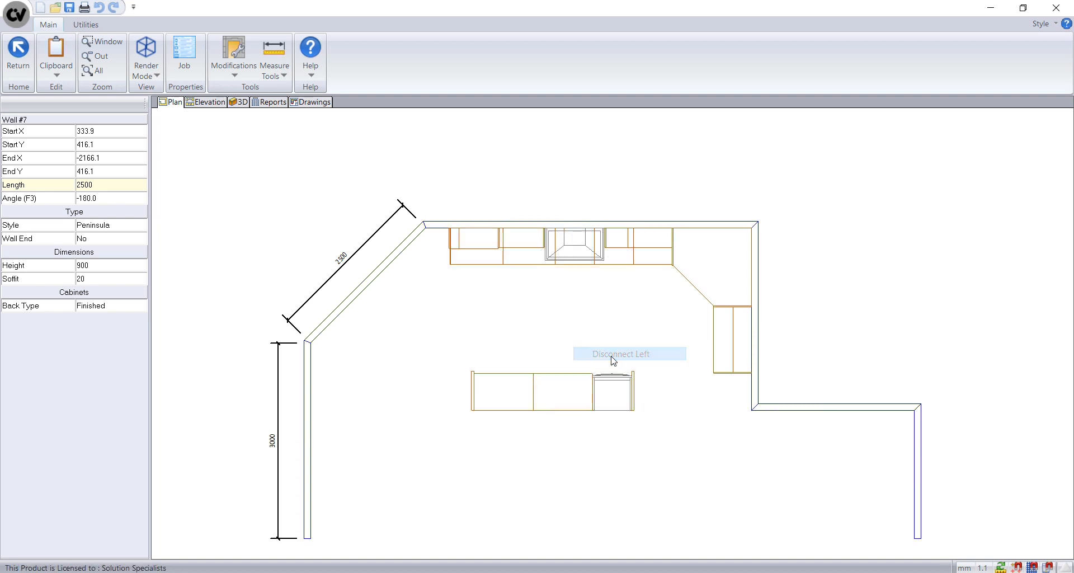
right_click(511, 418)
mouse_move(511, 358)
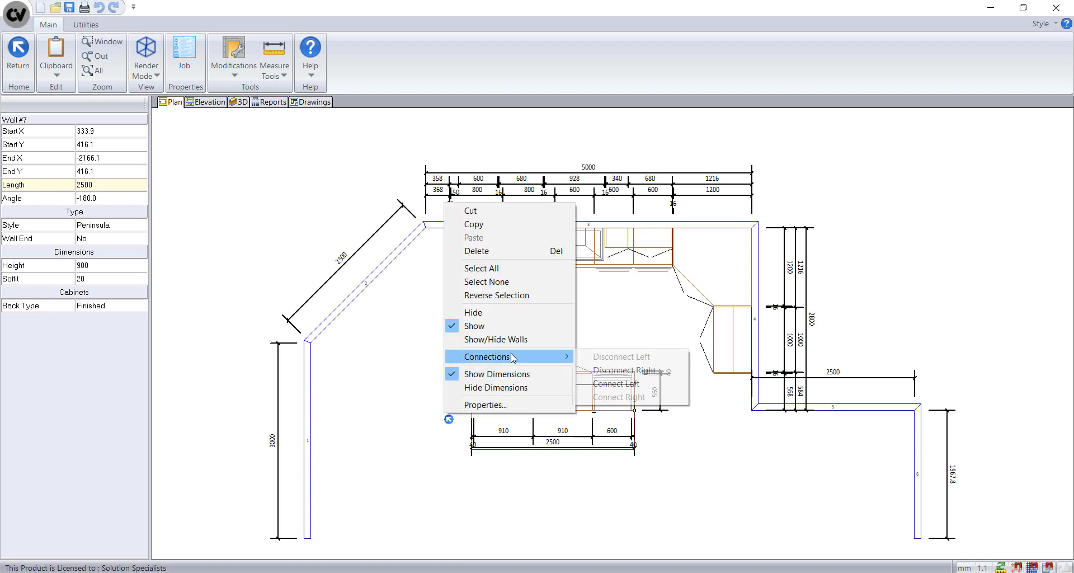
click(636, 368)
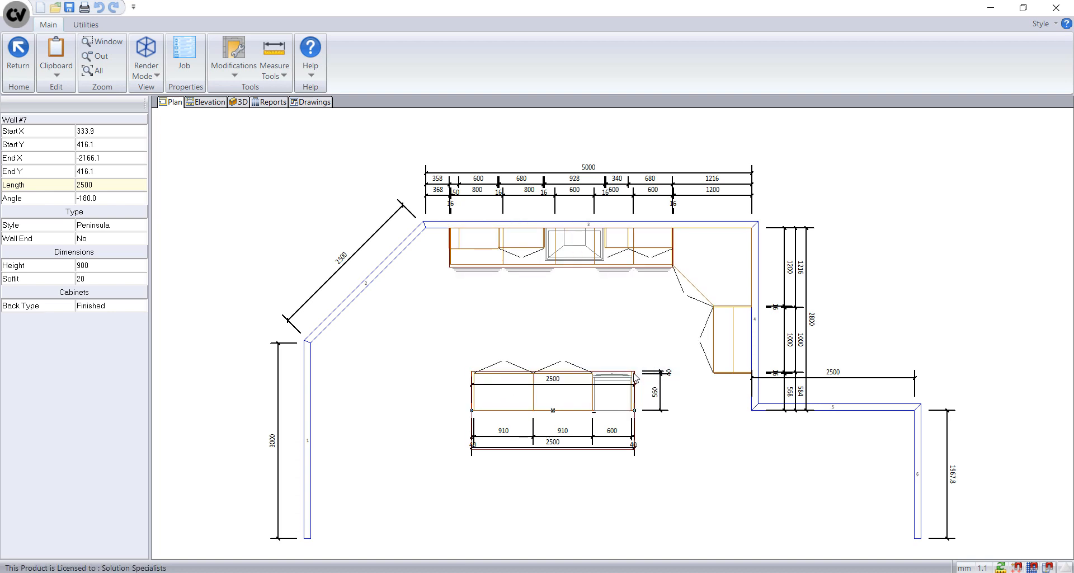
Step: Check the front elevations of Wall 8 and Wall 7, viewing Wall 7 in Fill Mode and again in Wire Mode
click(209, 102)
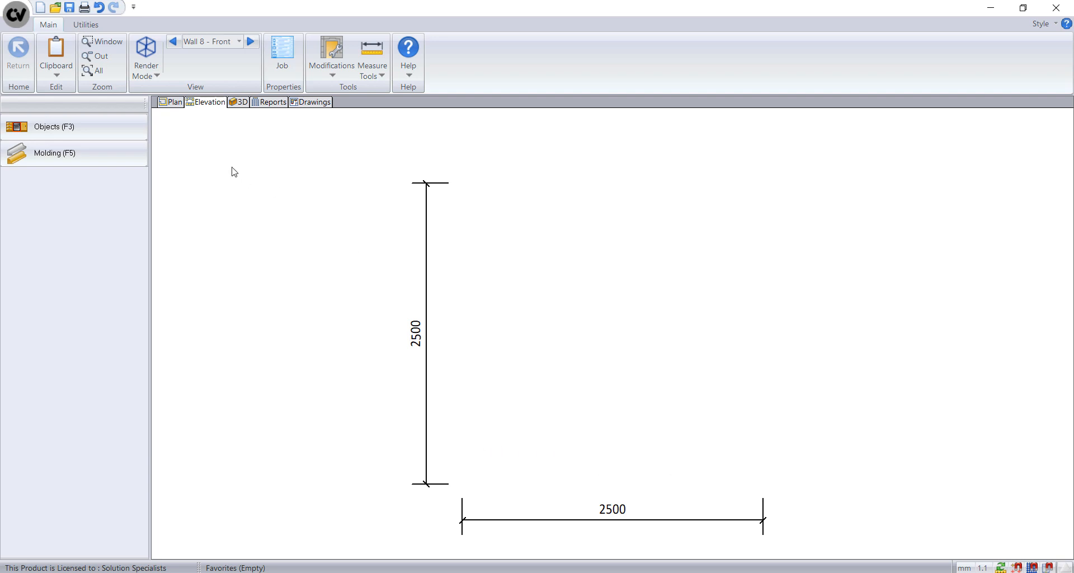
click(173, 42)
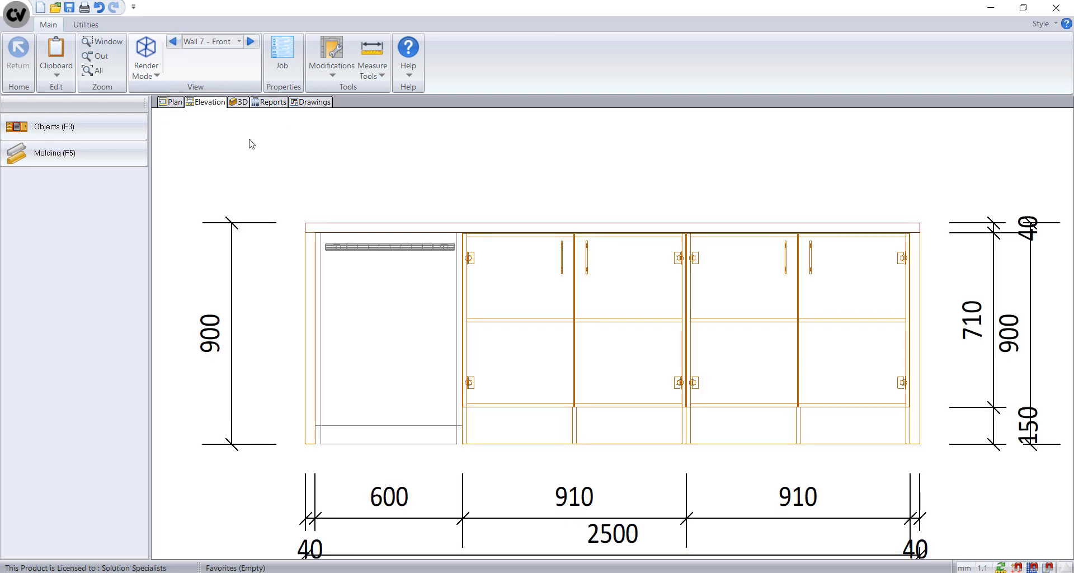
click(146, 70)
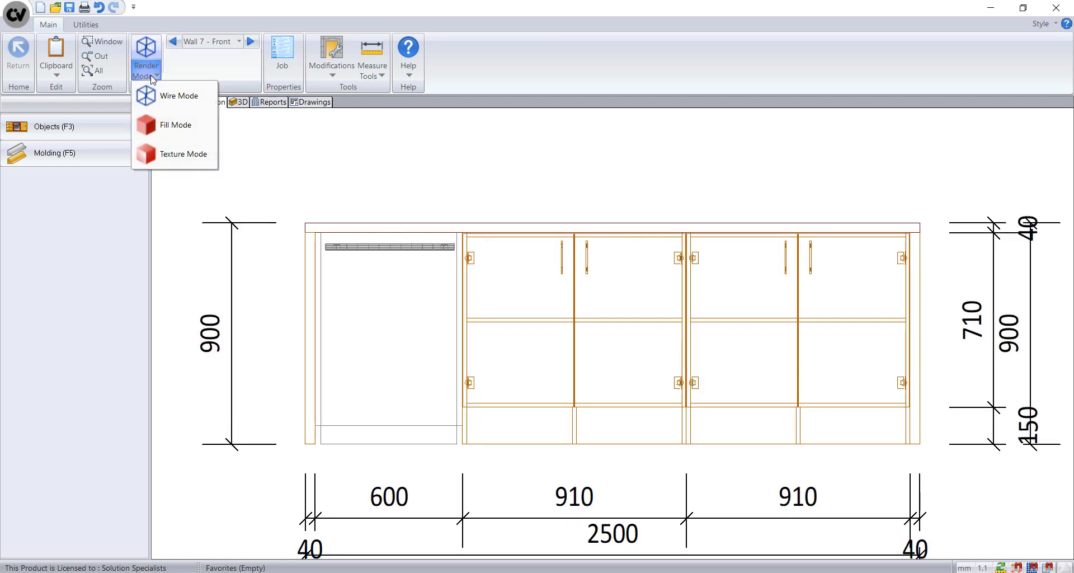
click(177, 126)
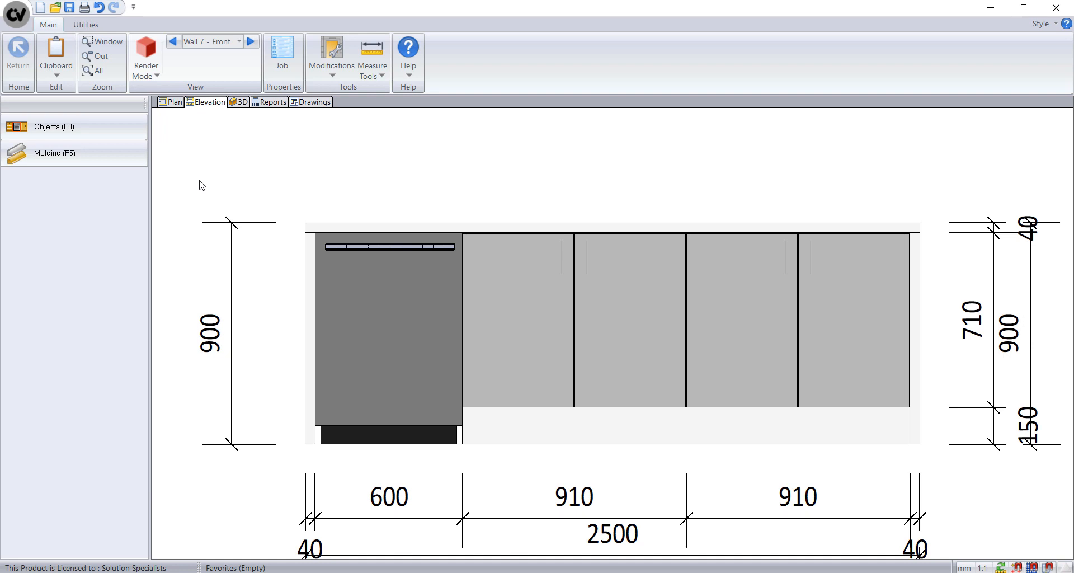
click(146, 70)
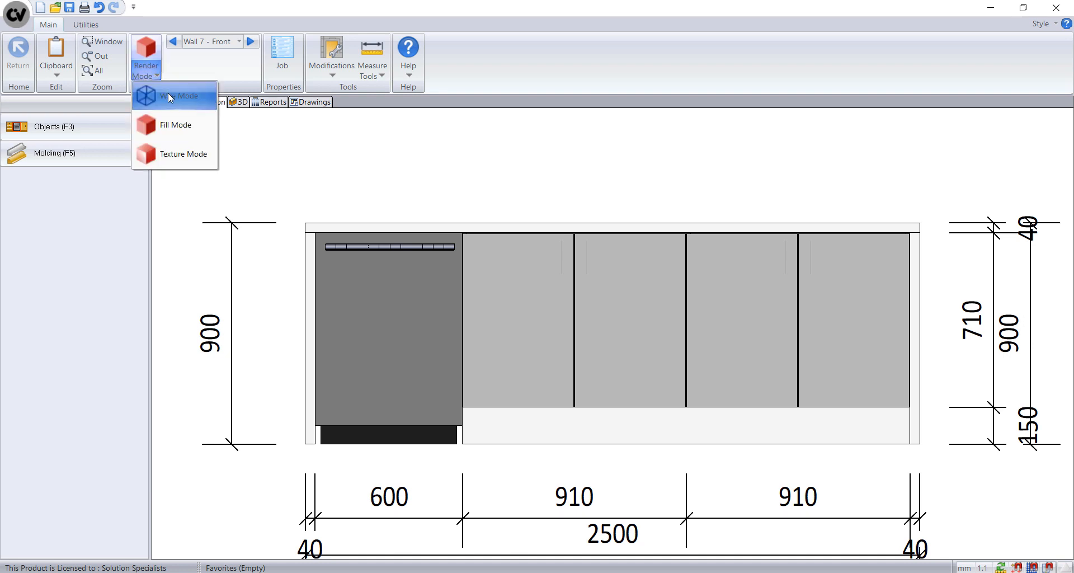
click(168, 96)
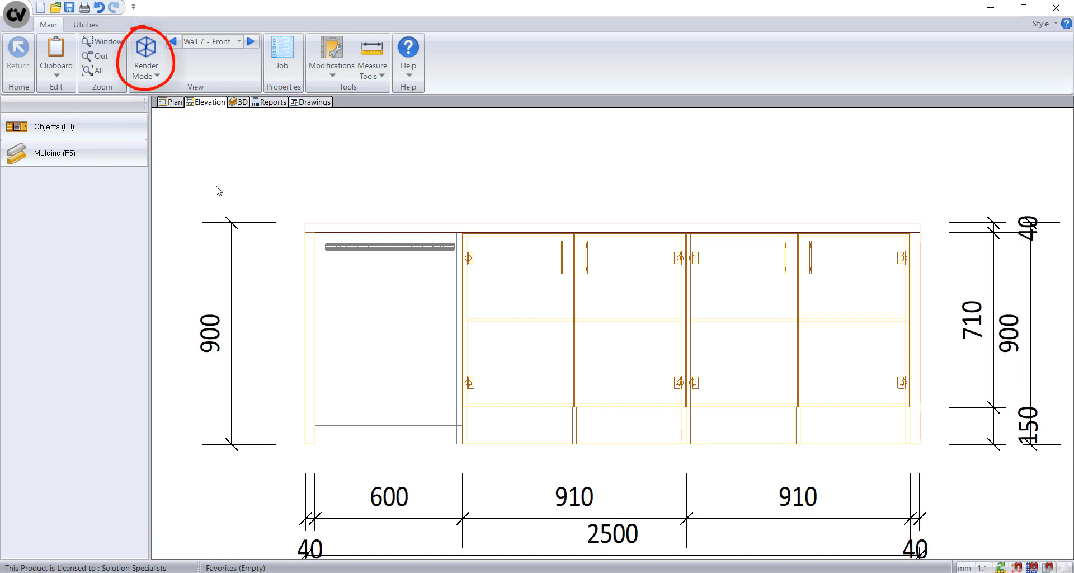
Step: Place a Std Base Door 2 cabinet in the front elevation of Wall 8 with a left clearance of 40 mm
click(253, 42)
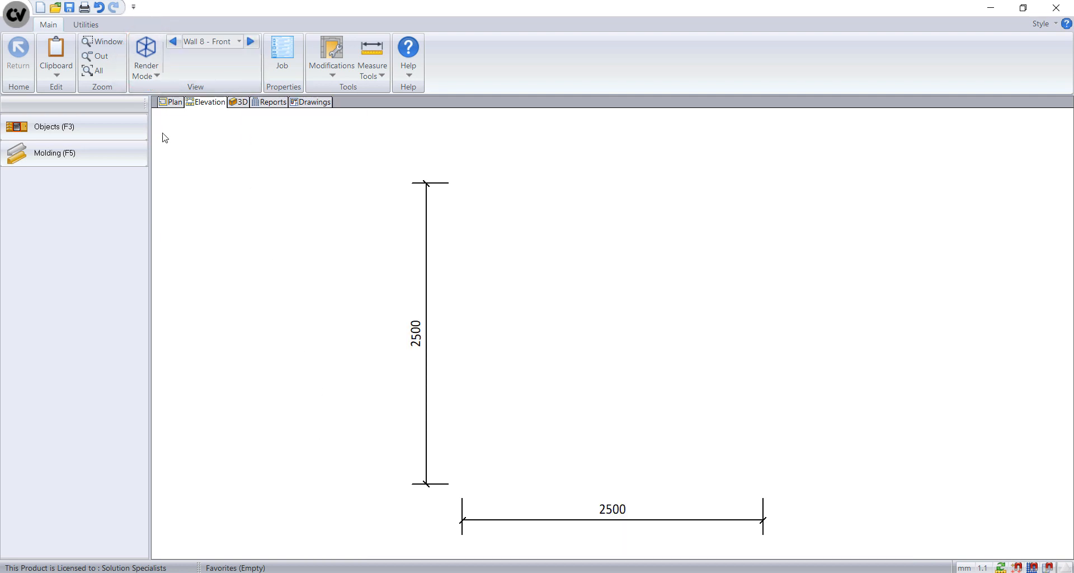
click(134, 127)
click(77, 138)
click(64, 161)
click(66, 176)
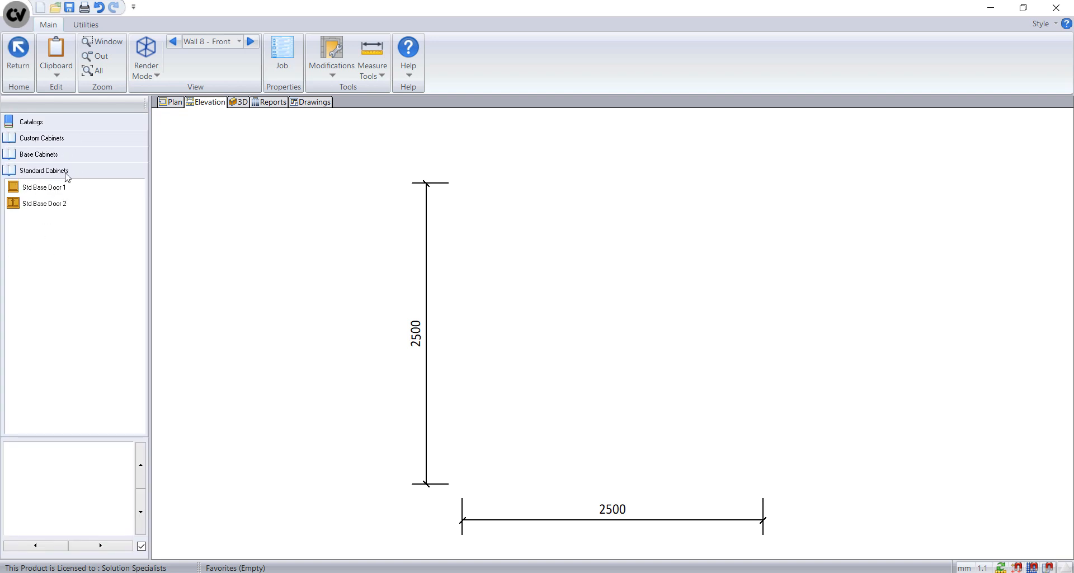
click(66, 204)
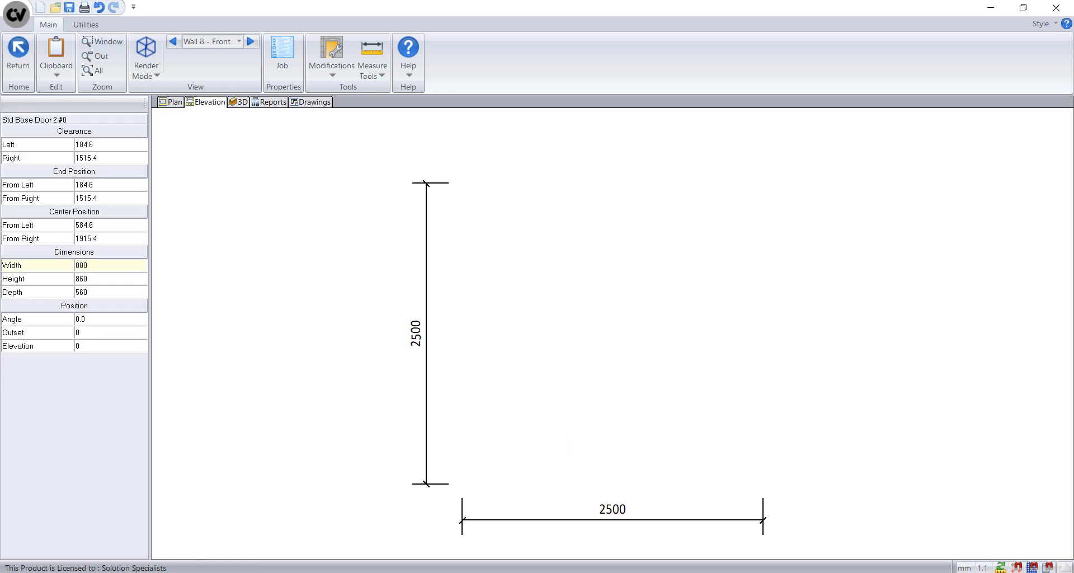
click(534, 441)
click(110, 147)
text(40)
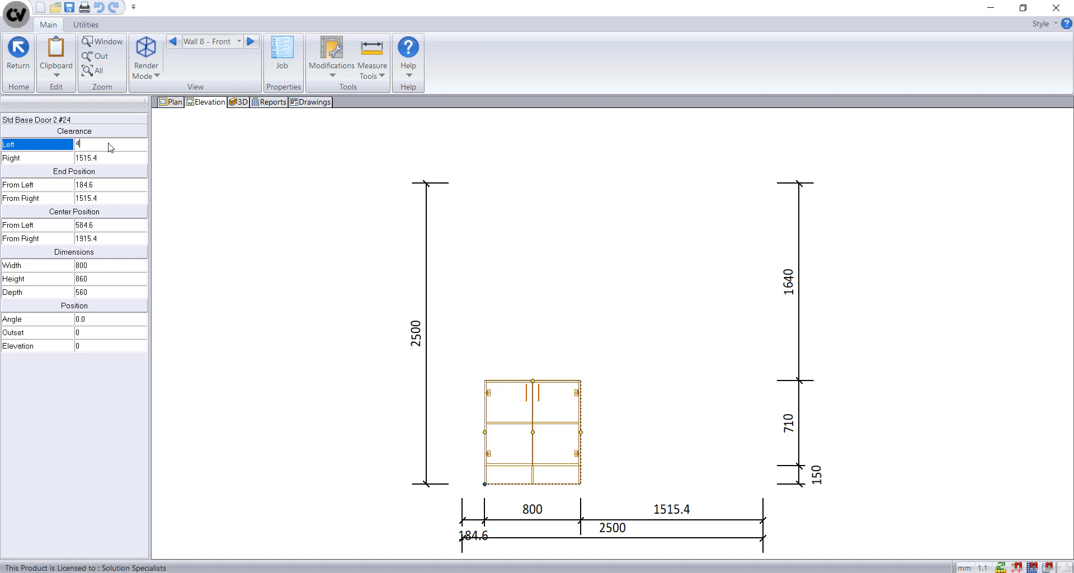
key(Return)
Step: Copy the base cabinet to the other end of Wall 8 and set the copy's right clearance to 40 mm
right_click(491, 383)
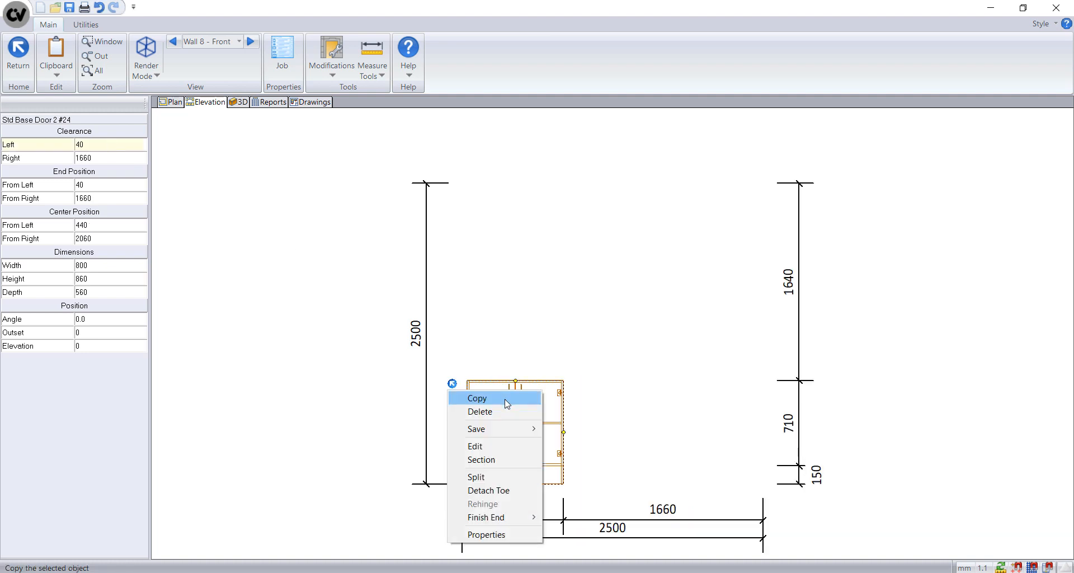
click(510, 399)
click(662, 435)
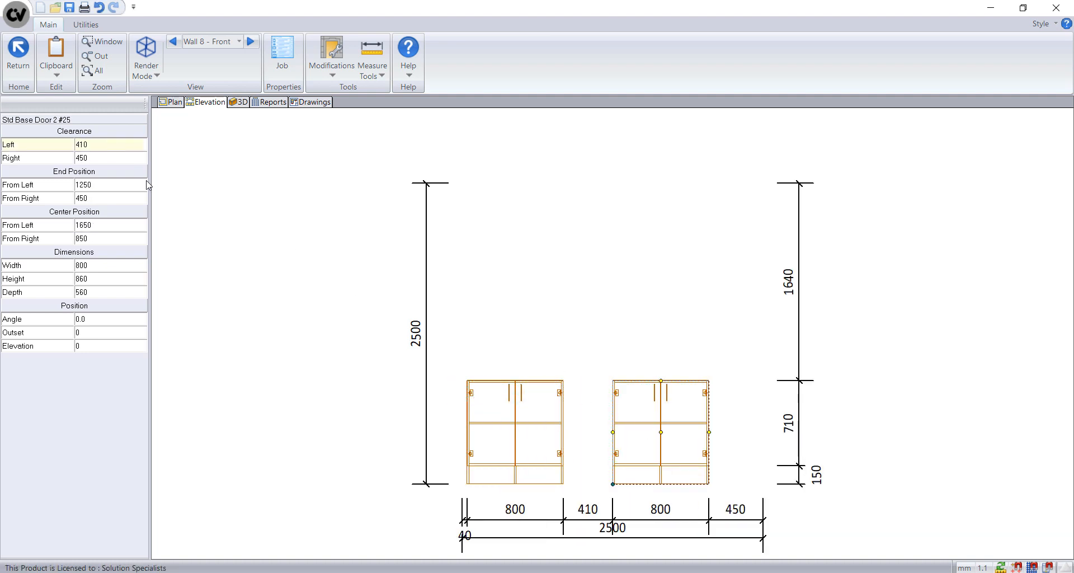
click(139, 157)
text(40)
key(Return)
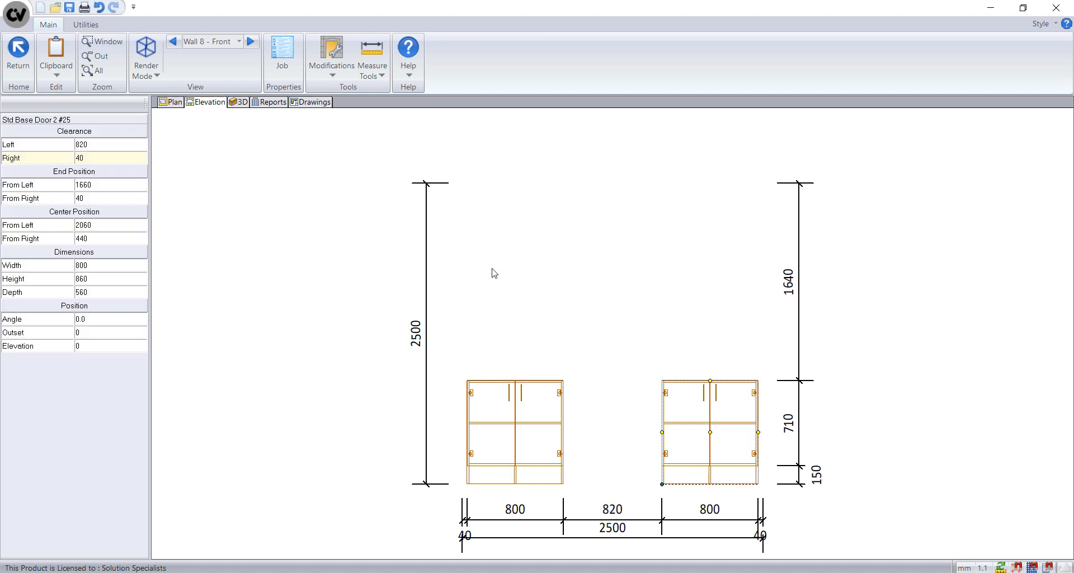
Step: Stretch the two Wall 8 cabinets to about 1200 and 1220 mm until they meet, and split the left one in two
drag(662, 432, 614, 436)
click(554, 447)
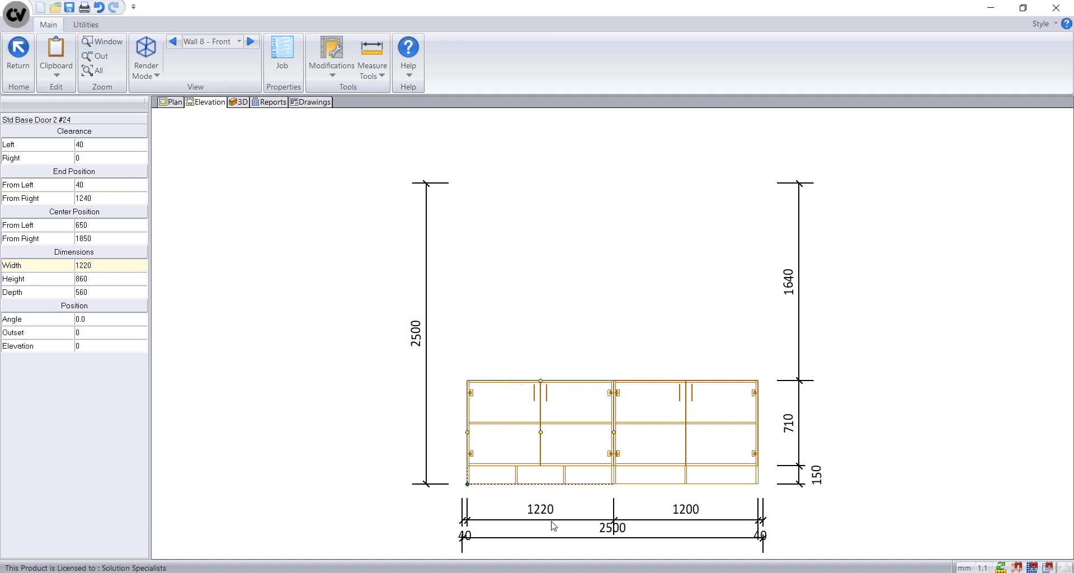
right_click(535, 450)
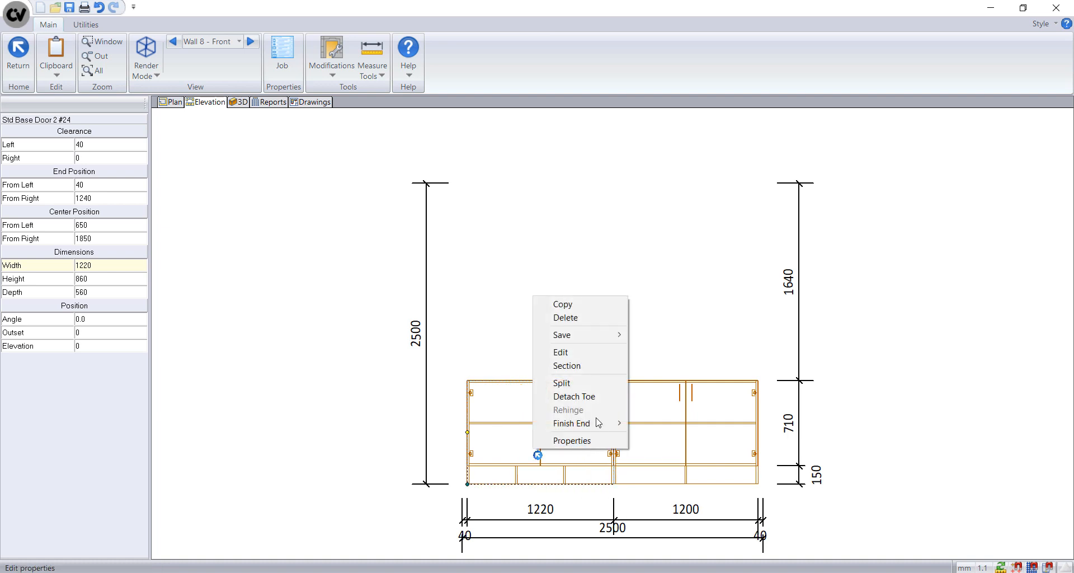
click(597, 390)
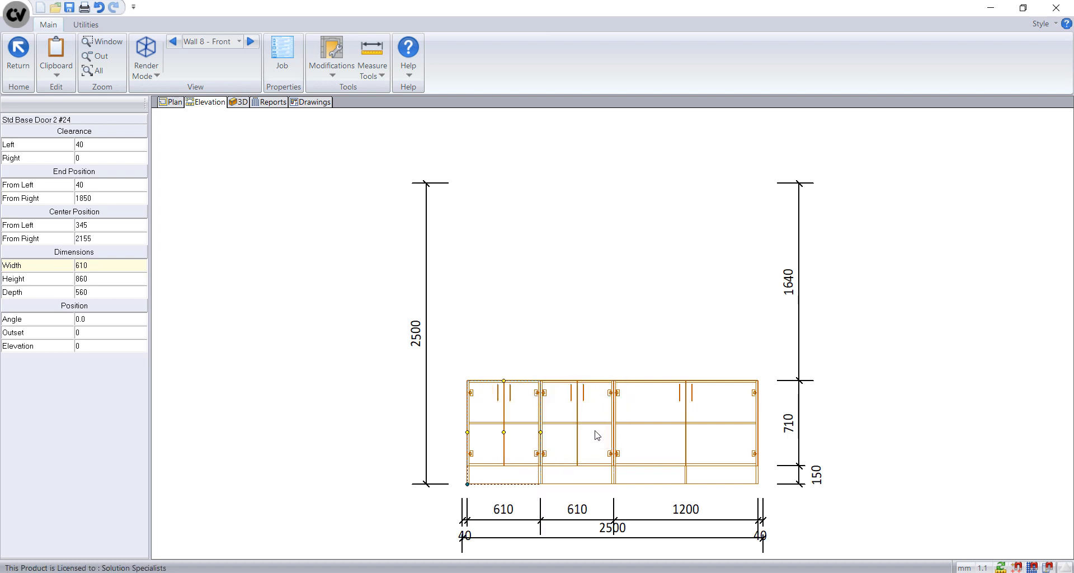
Step: Equalize the widths of all three base cabinets on Wall 8
ctrl+click(580, 446)
ctrl+click(652, 453)
right_click(696, 471)
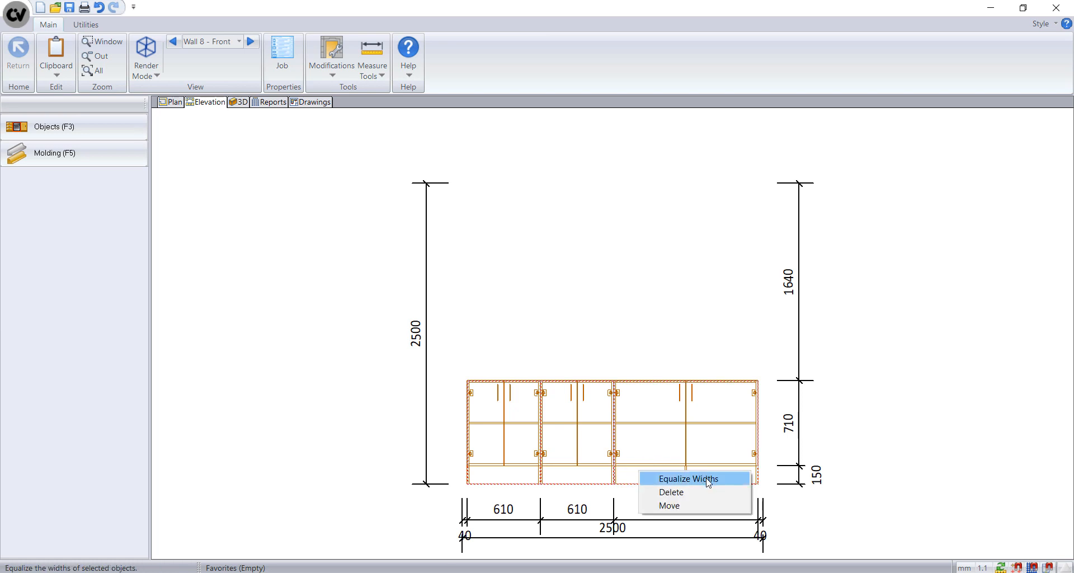
click(708, 480)
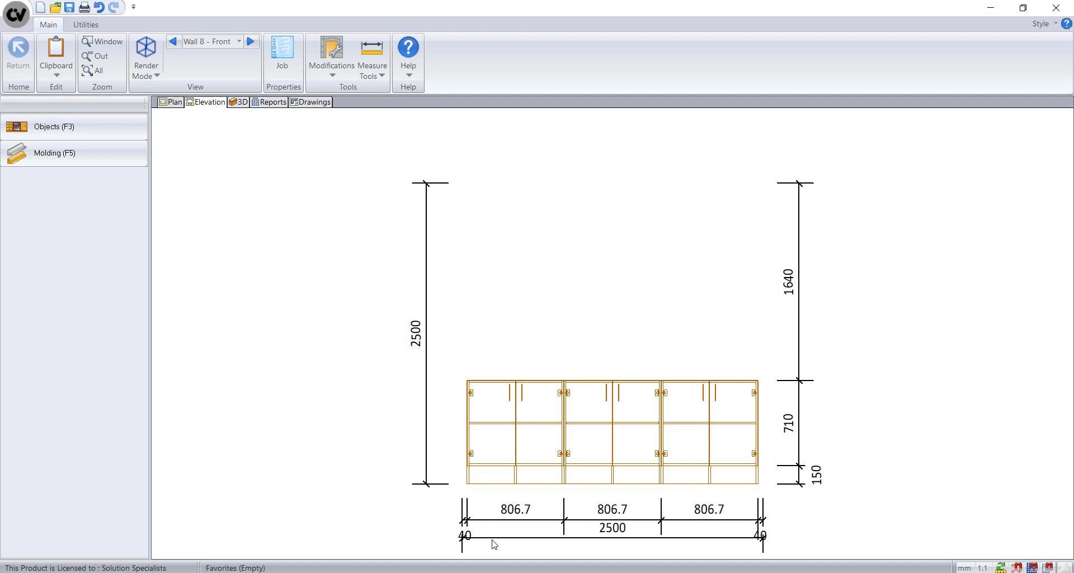
Step: In the plan, set the depth of the island's left waterfall end to 1200 mm and its outset to -600 mm
click(171, 102)
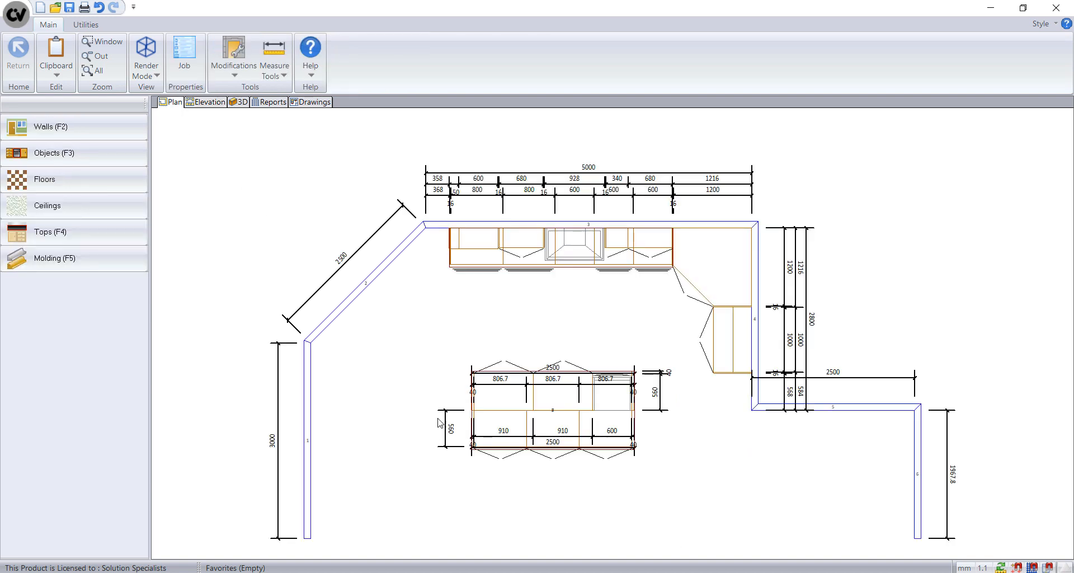
scroll(465, 406, up, 2)
click(482, 405)
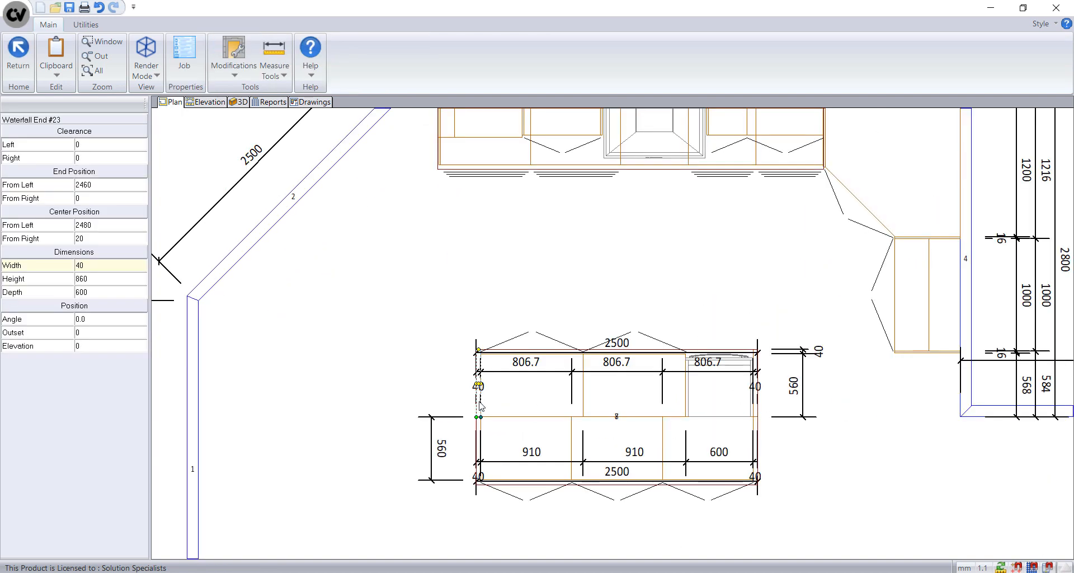
click(130, 291)
text(12)
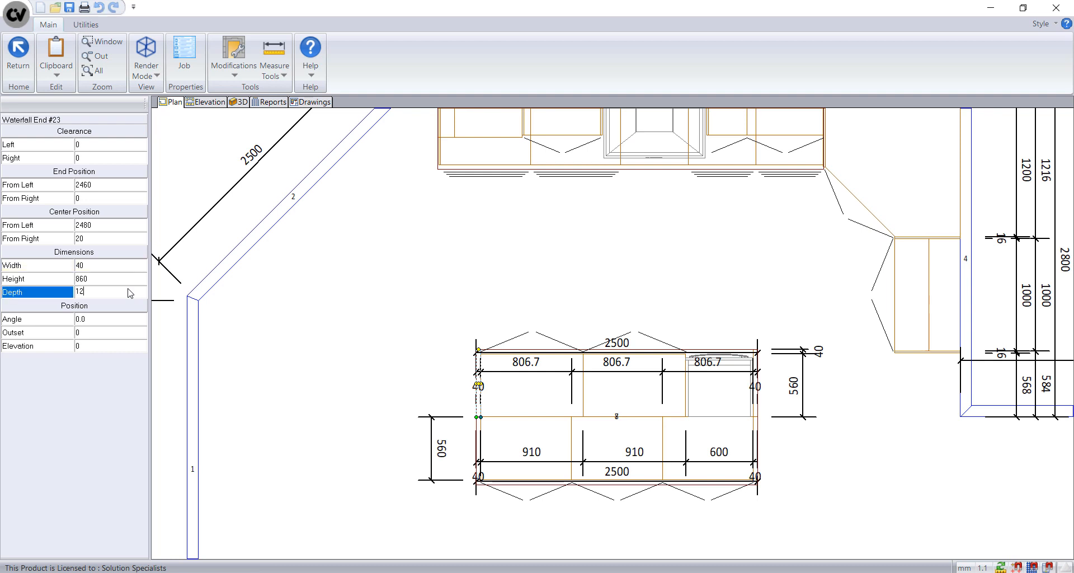
key(Tab)
key(Tab)
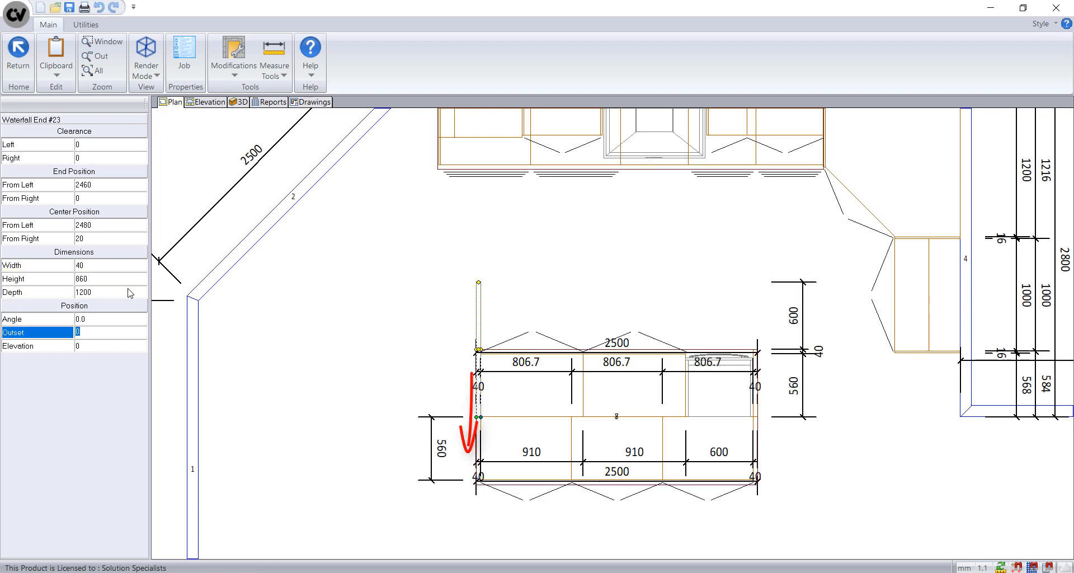
text(-600)
key(Return)
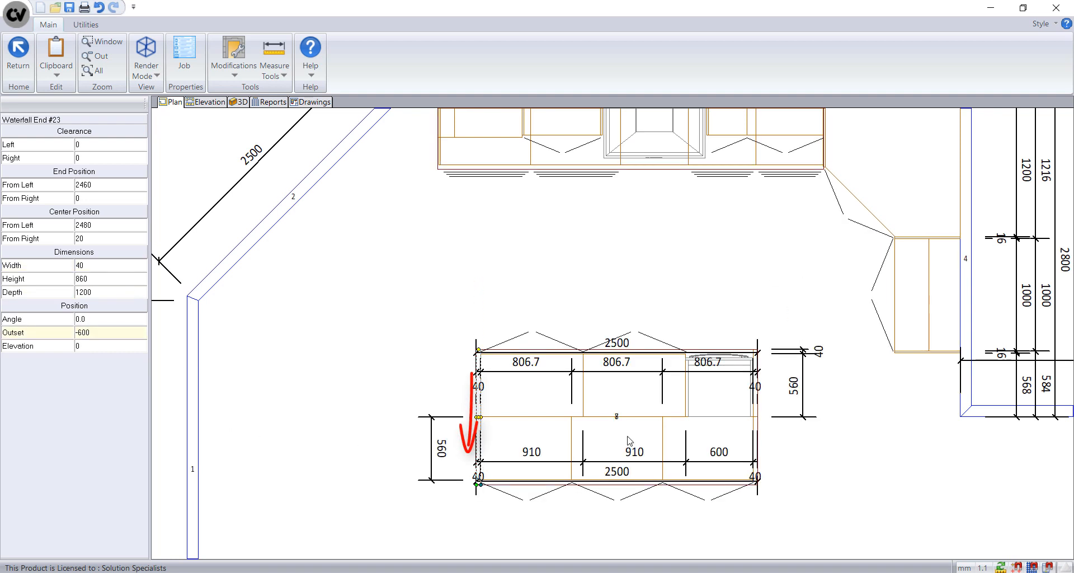
Step: Set the depth of the island's right waterfall end to 1200 mm and its outset to -600 mm
click(757, 399)
click(95, 290)
text(12)
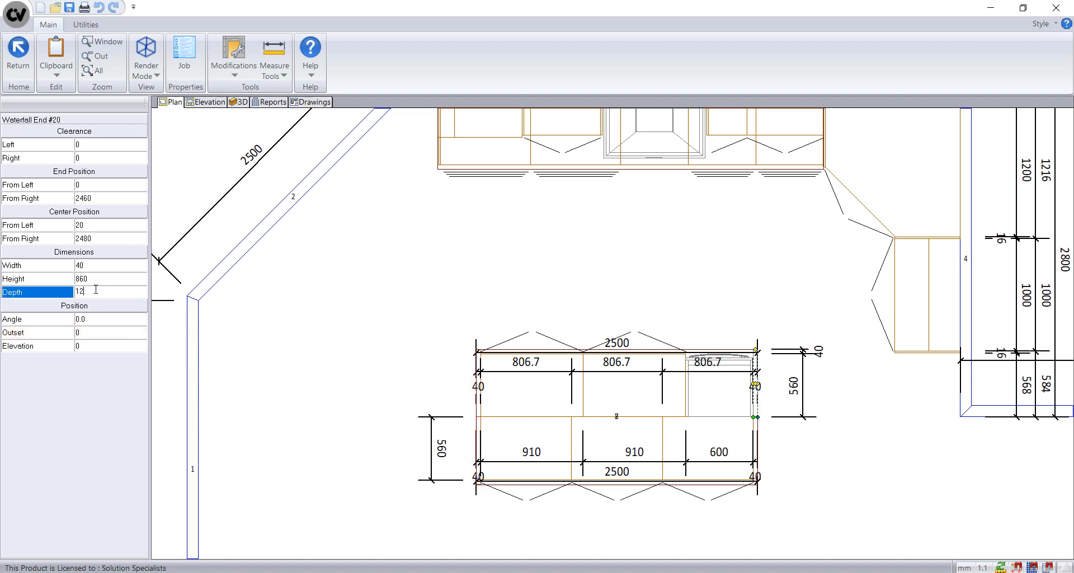
text(00)
key(Tab)
key(Tab)
text(-600)
key(Return)
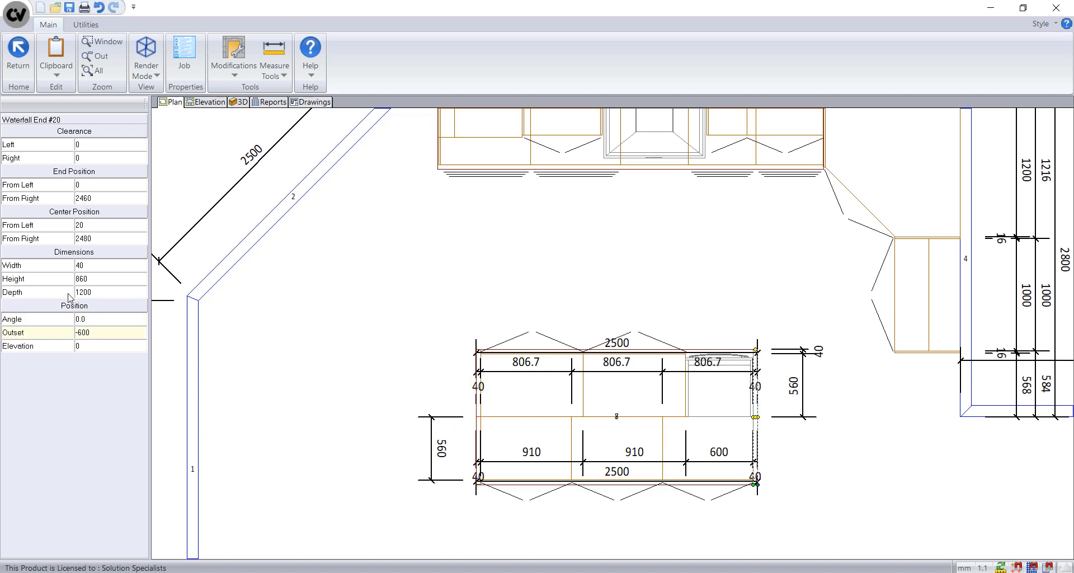
Step: Check the double-sided island and its full-depth waterfall ends in 3D, then return to the plan
click(296, 291)
click(241, 101)
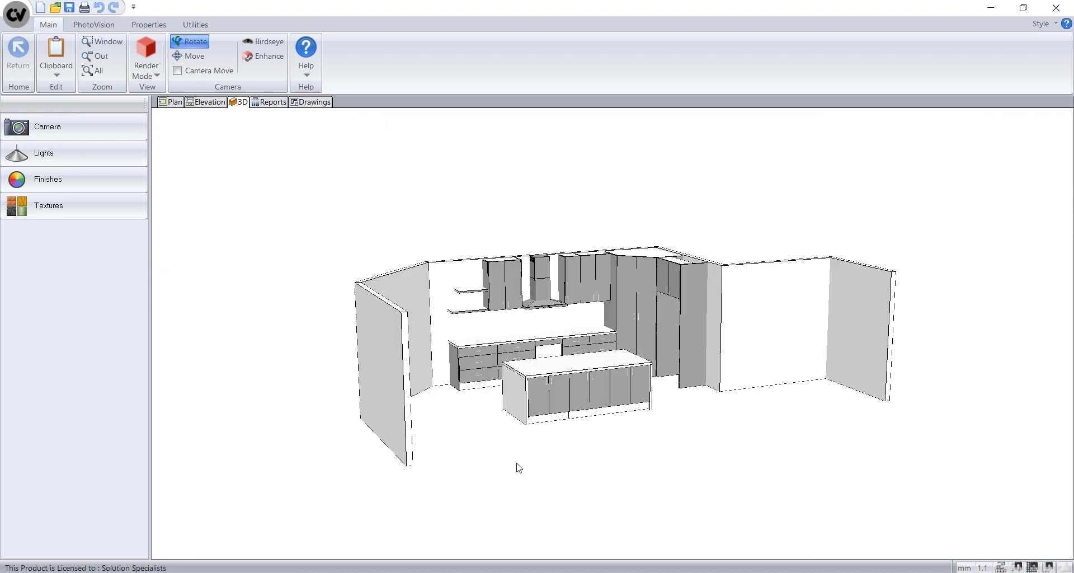
click(171, 102)
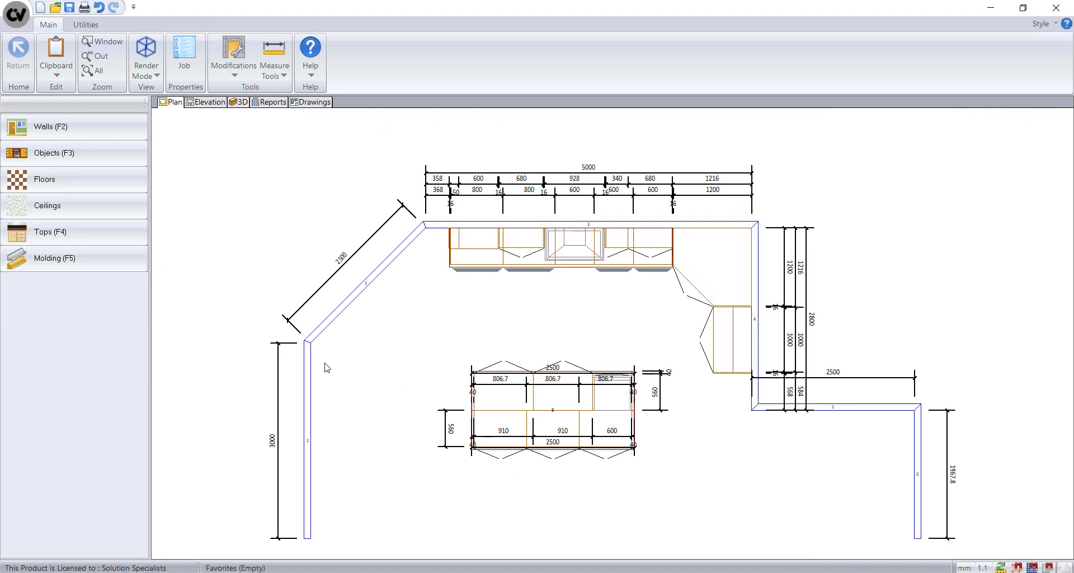
Step: Place a Std Tall Door 1 cabinet from the standard tall cabinets on Wall 1, near its corner with Wall 2
click(133, 161)
click(63, 188)
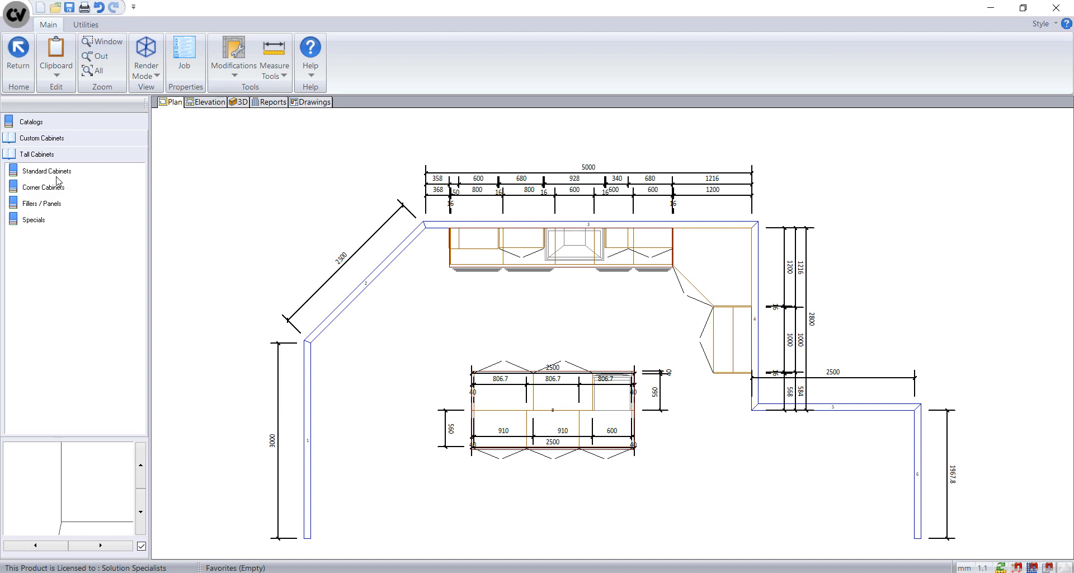
click(61, 186)
click(56, 202)
click(332, 390)
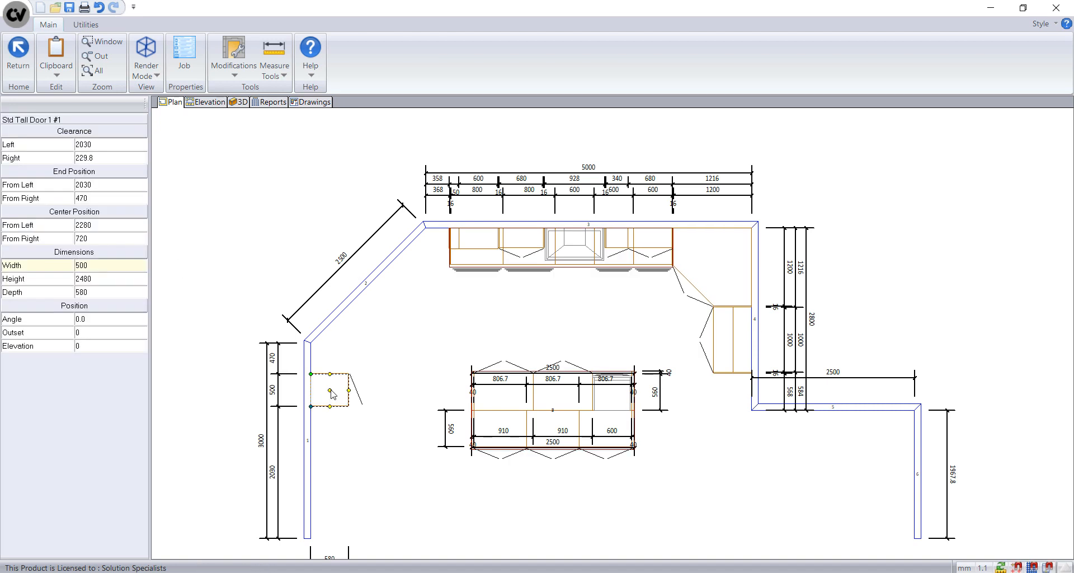
Step: Set the Wall 1 tall cabinet's width to 300 mm and its depth to 450 mm
text(300)
key(Return)
key(Return)
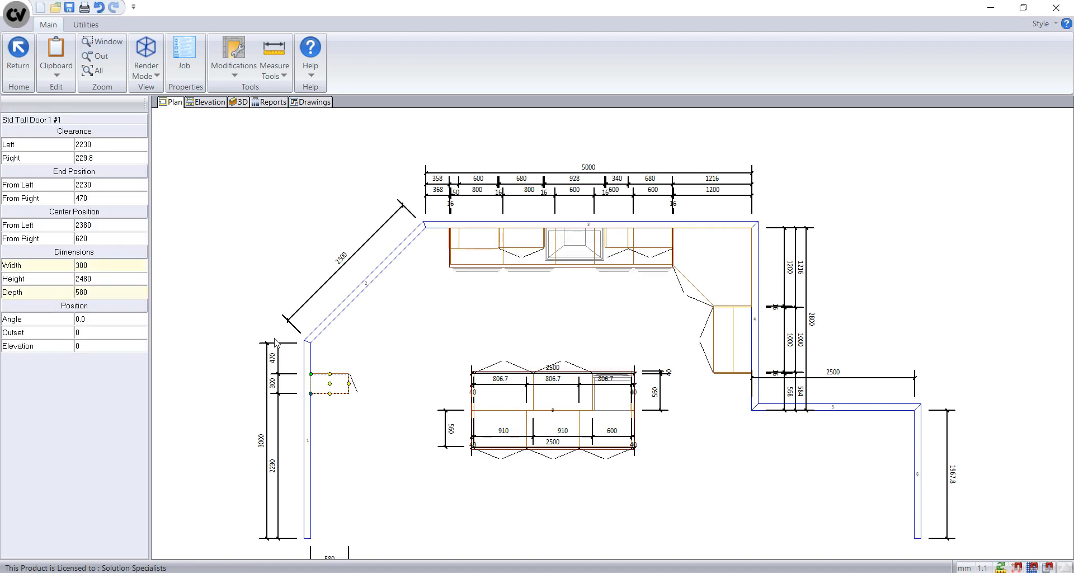
key(Down)
key(Down)
text(450)
key(Return)
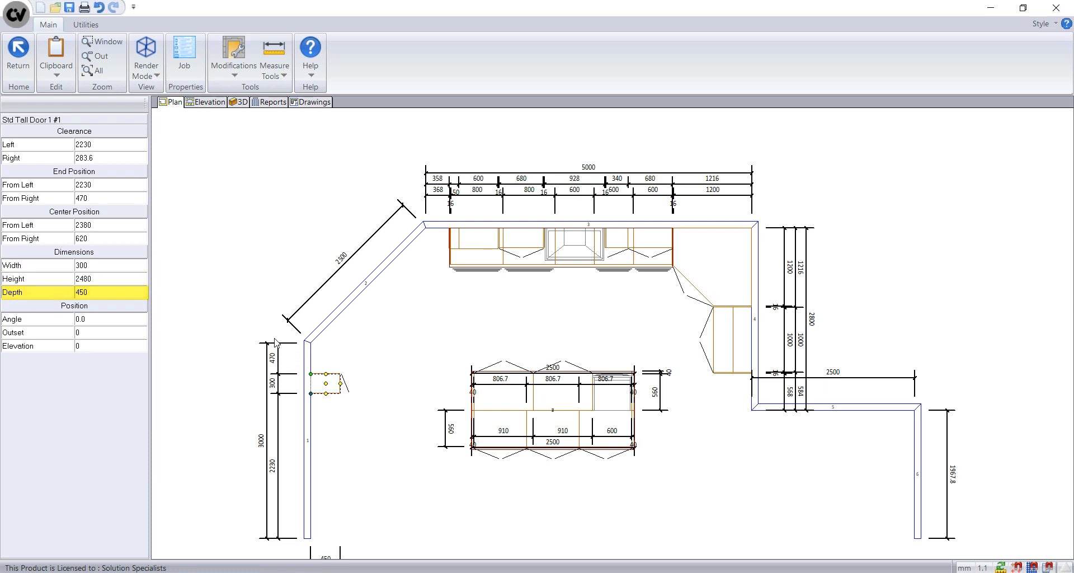
Step: Set the job's default depth for tall cabinets to 450 mm in the cabinet layout properties
click(185, 56)
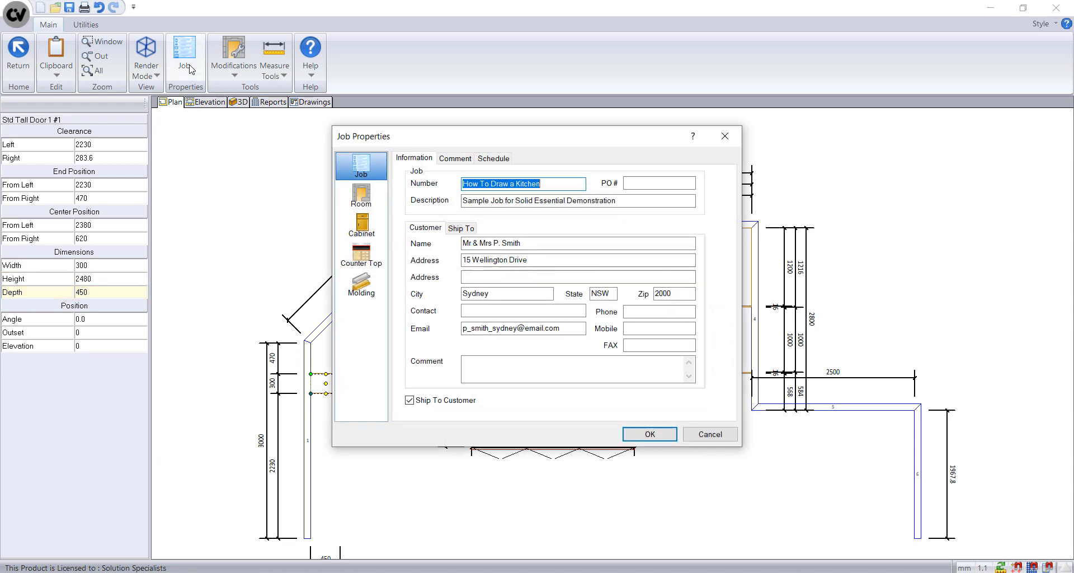
click(347, 227)
click(559, 158)
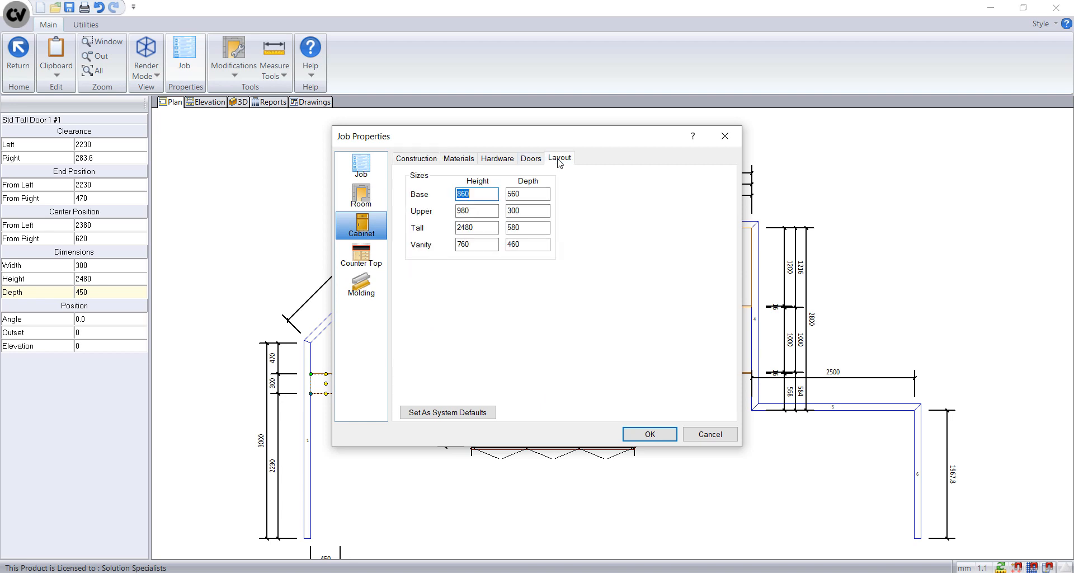
double_click(525, 227)
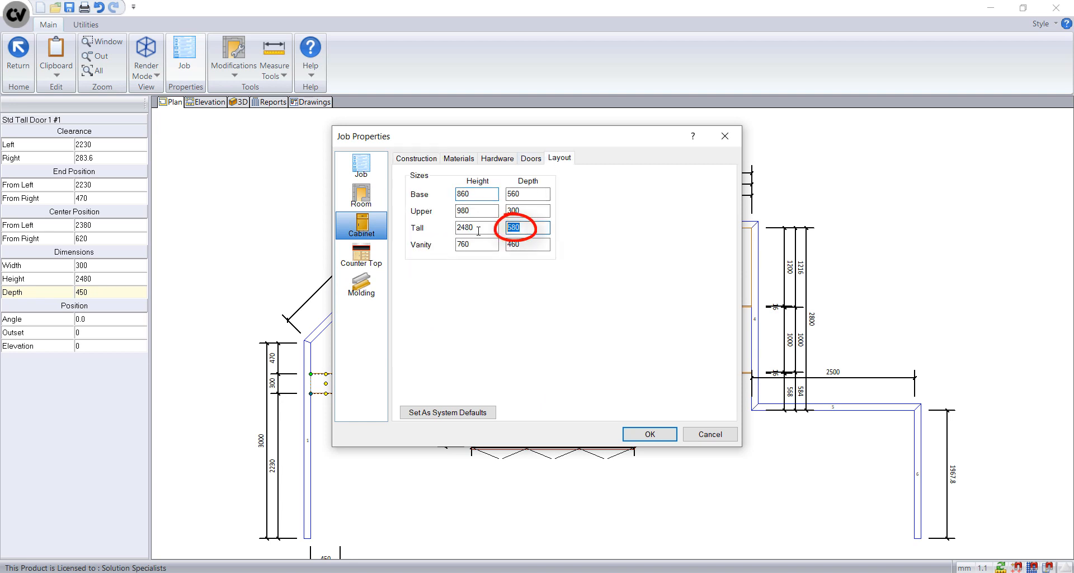
text(450)
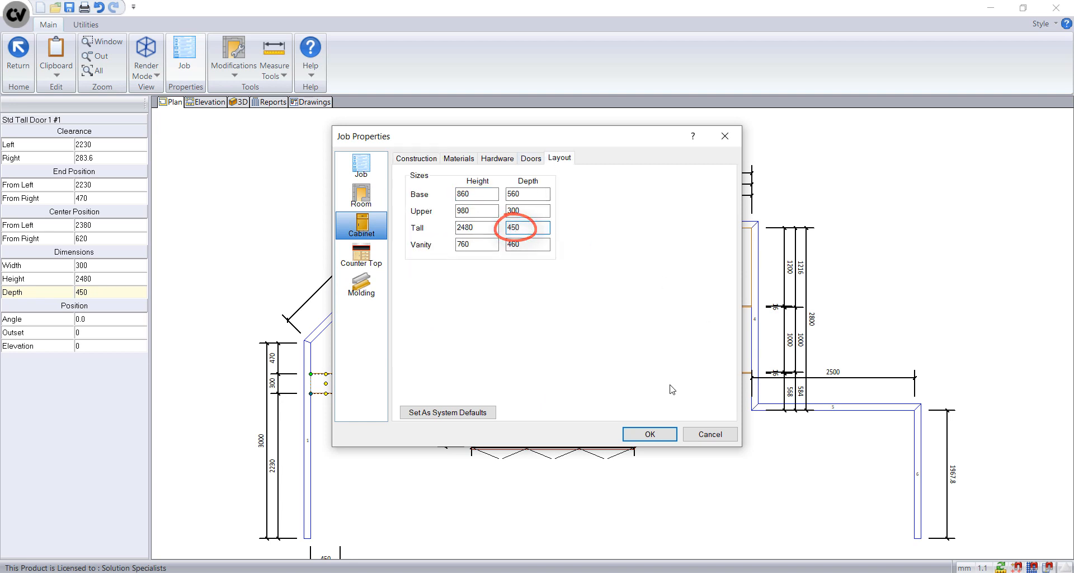
click(651, 434)
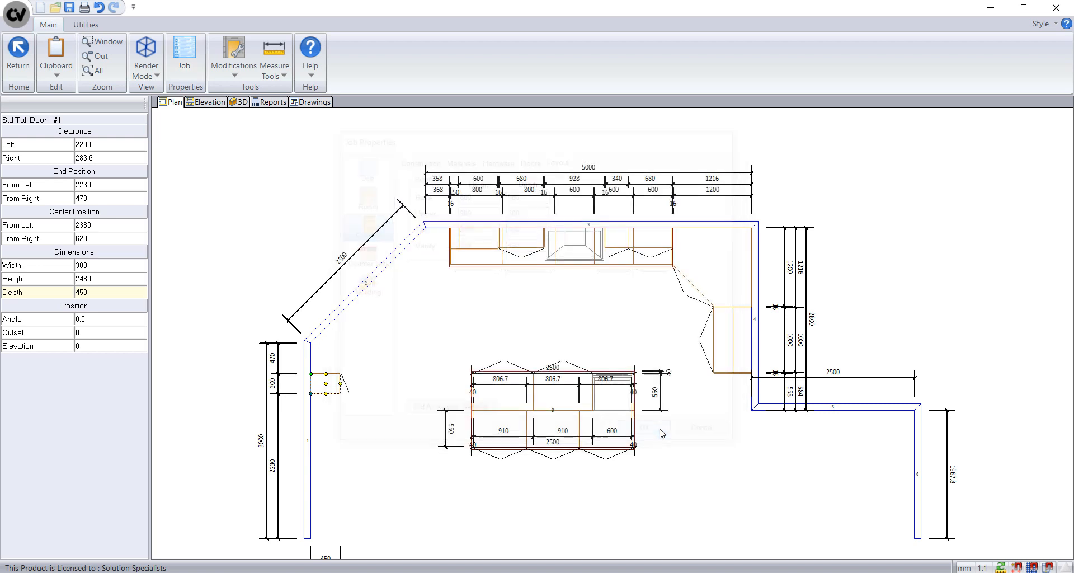
Step: Place a second Std Tall Door 1 cabinet on the angled Wall 2, near its corner with Wall 1
click(268, 257)
click(82, 152)
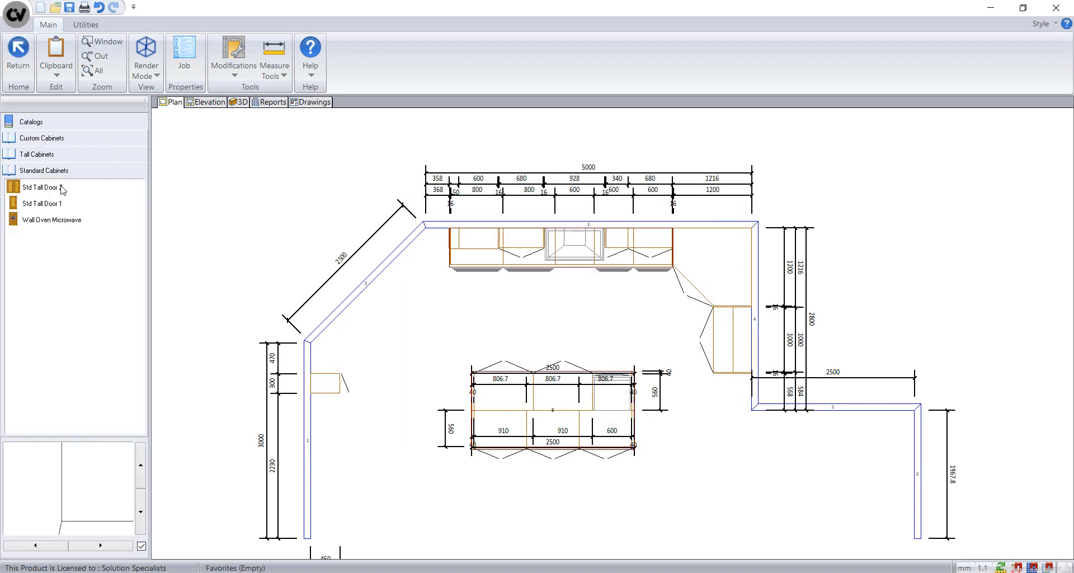
click(64, 203)
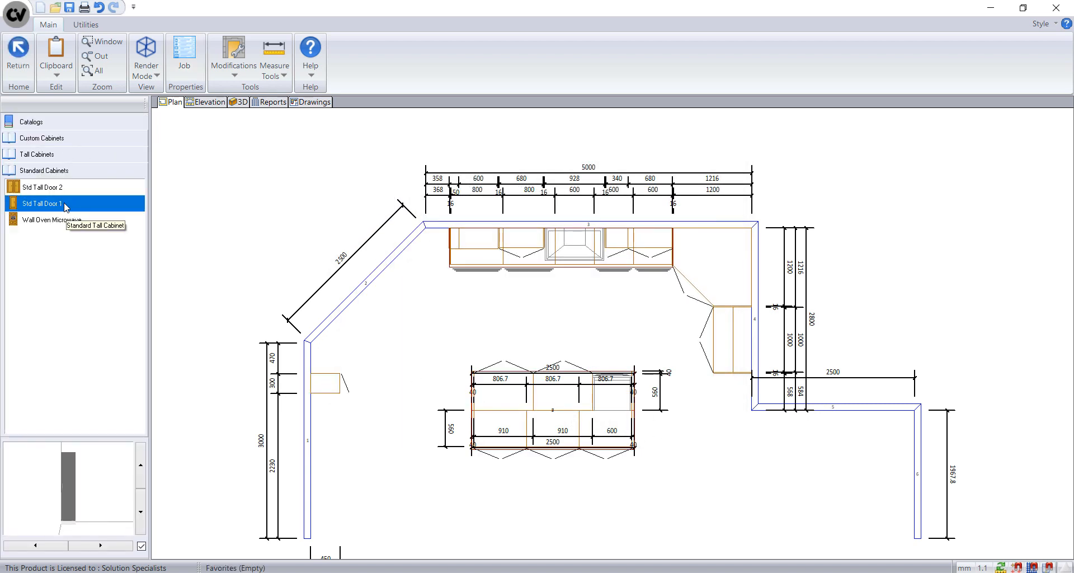
click(339, 344)
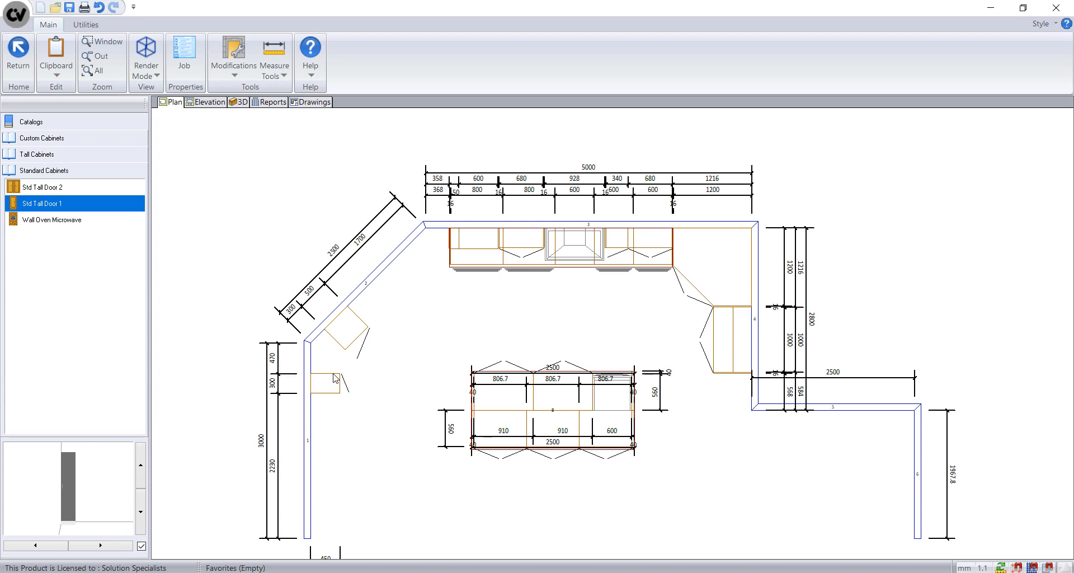
Step: Set the Wall 2 tall cabinet's width to 300 mm, stretching it from its left side
scroll(336, 378, up, 3)
click(358, 304)
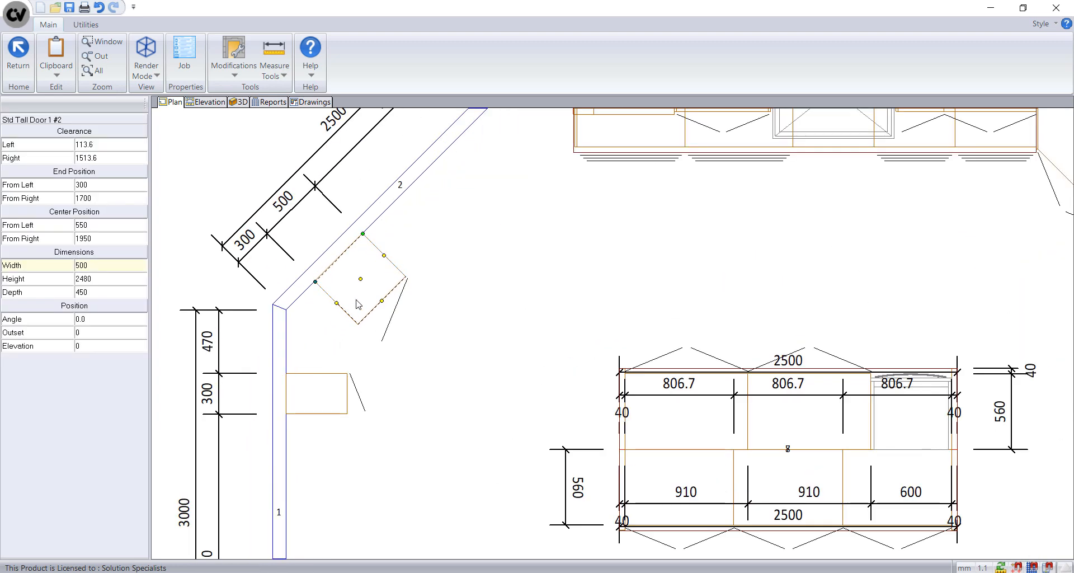
text(300)
key(Return)
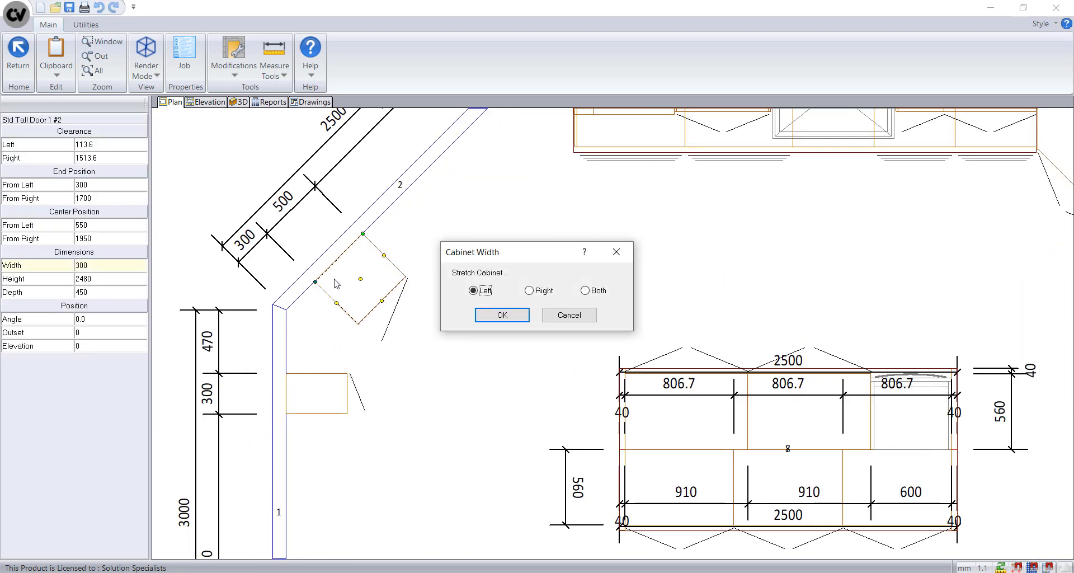
click(500, 315)
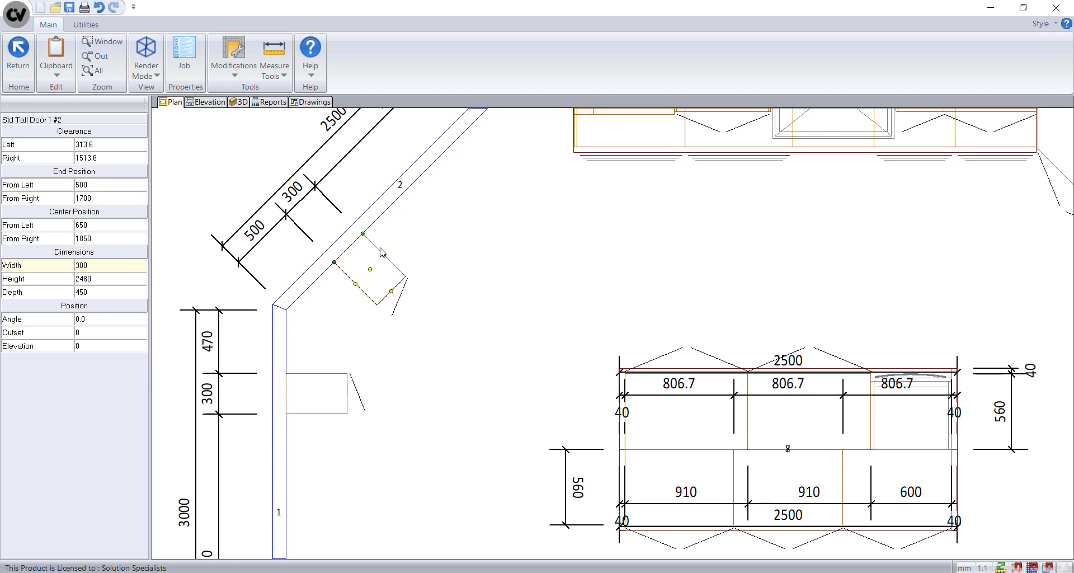
Step: Set the Wall 2 tall cabinet's left clearance to 0 to move it towards the corner
click(127, 146)
text(0)
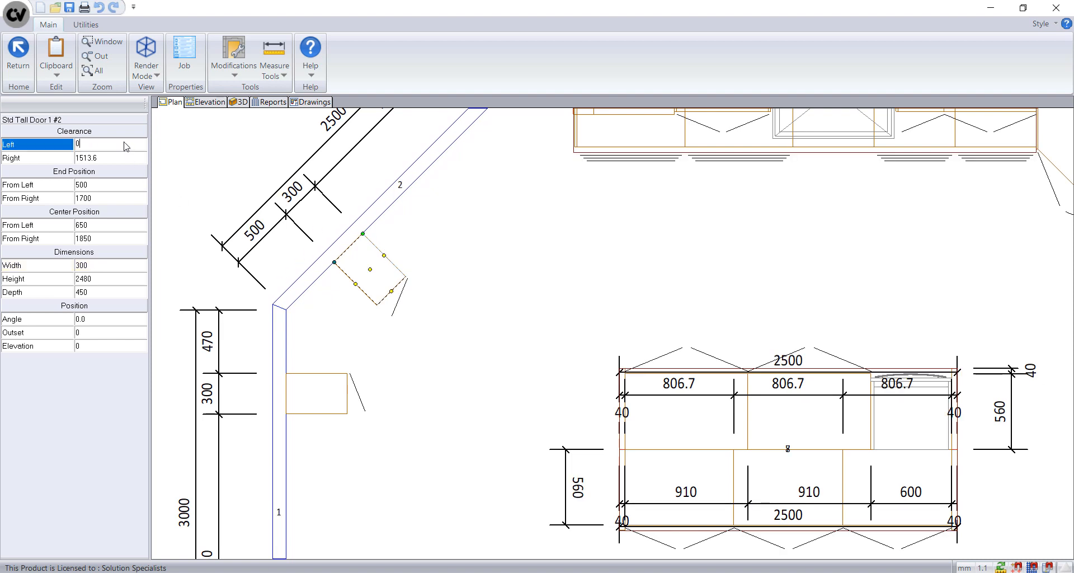
key(Return)
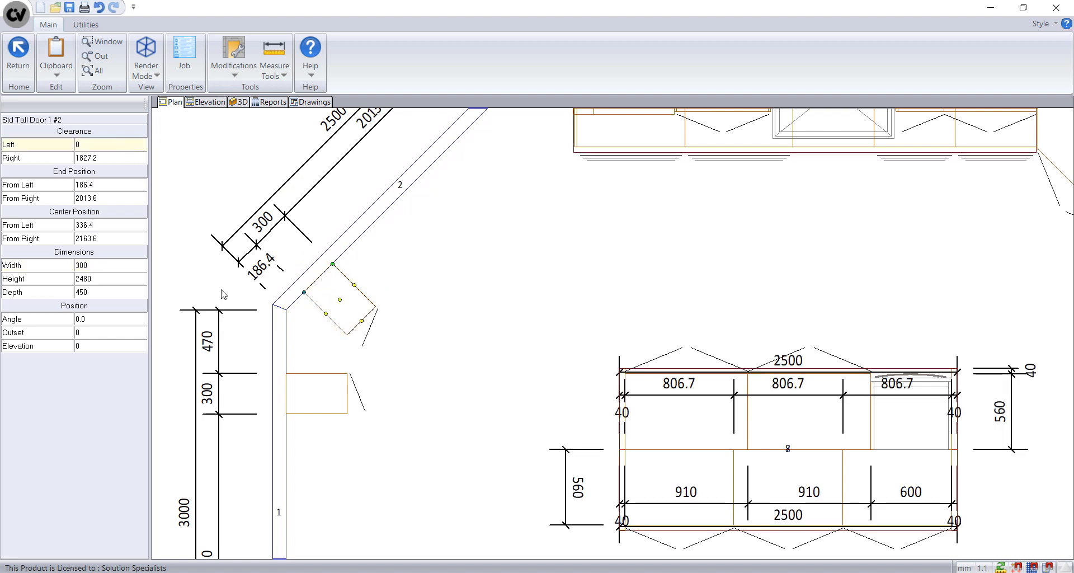
Step: Set the Wall 1 tall cabinet's right clearance to 0 so it meets the Wall 2 cabinet
click(334, 394)
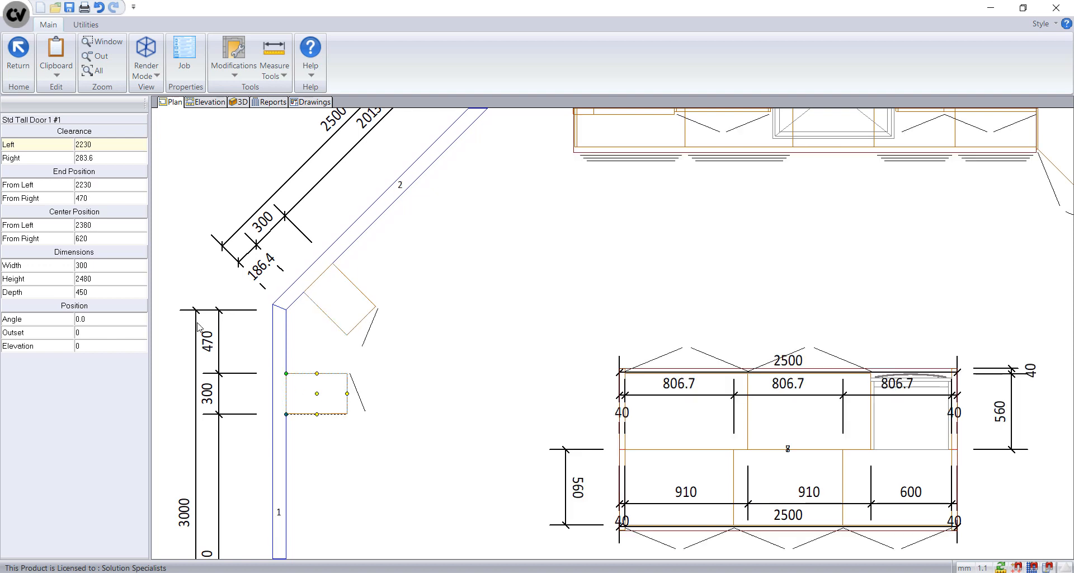
click(115, 159)
text(0)
key(Return)
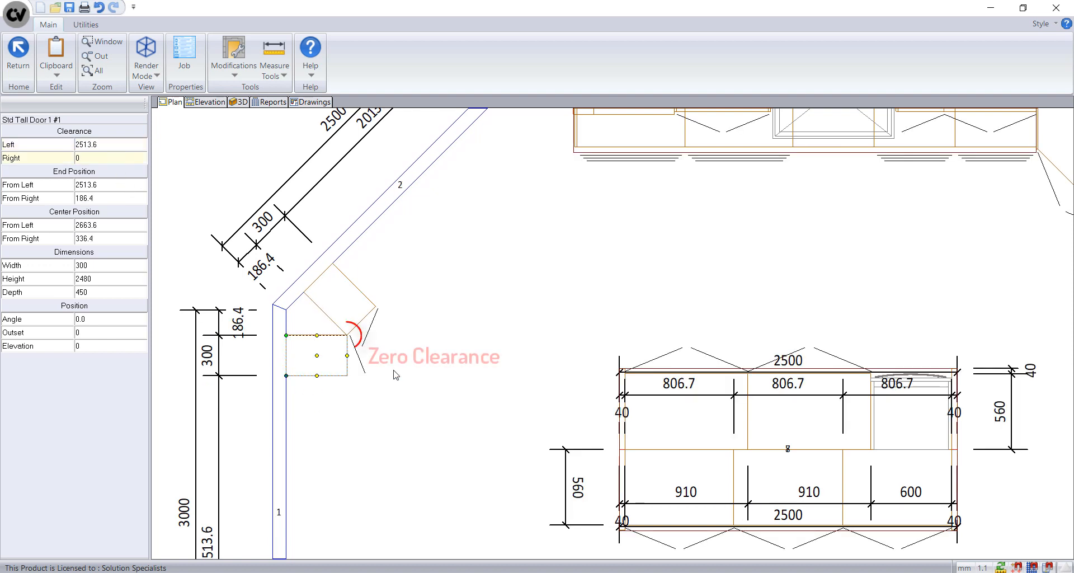
click(411, 375)
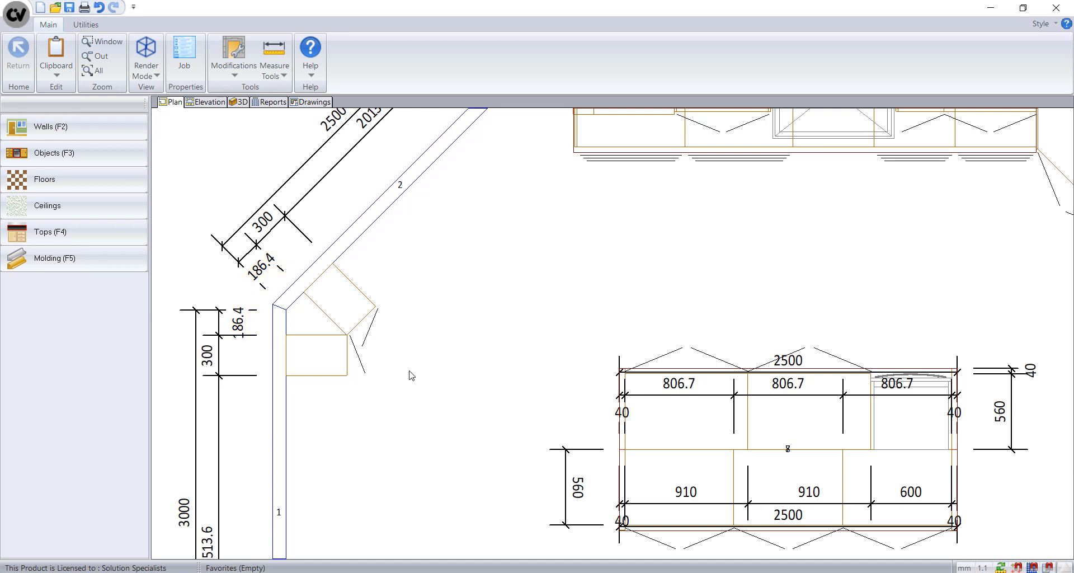
Step: Combine the assemblies of the Wall 2 and Wall 1 tall cabinets into one corner cabinet
click(354, 314)
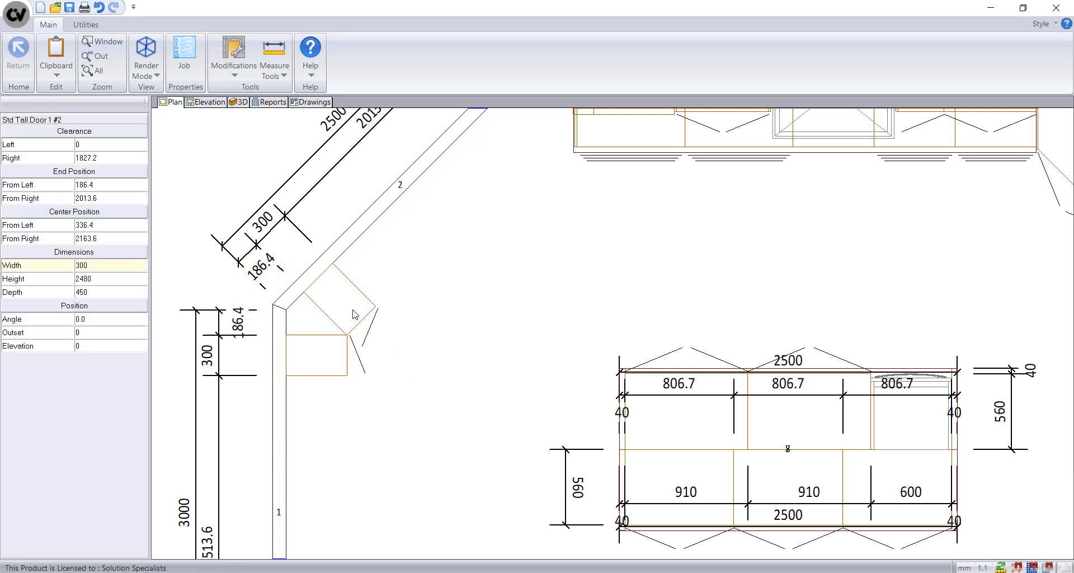
right_click(355, 313)
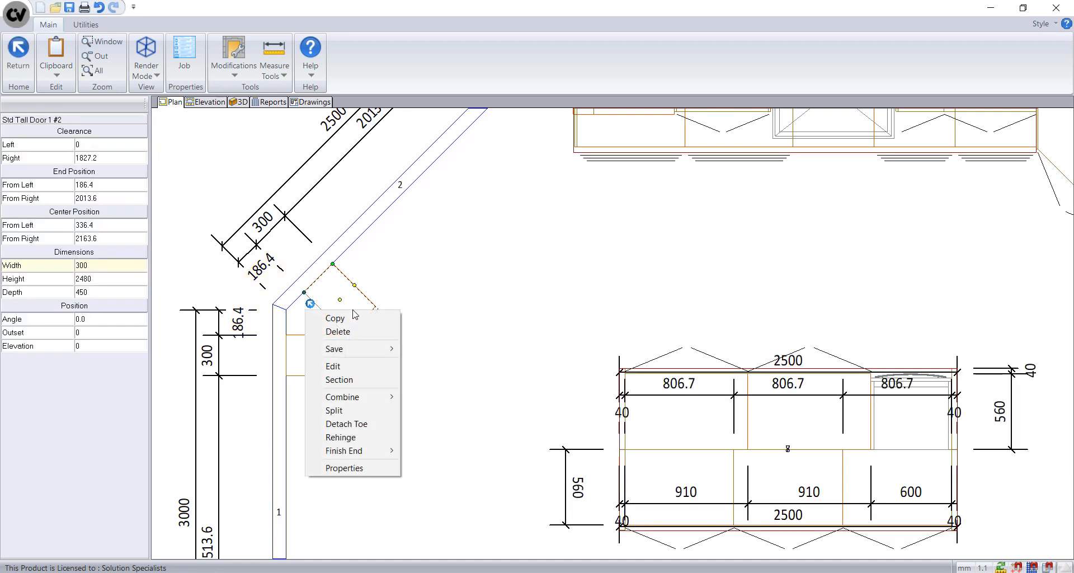
mouse_move(372, 400)
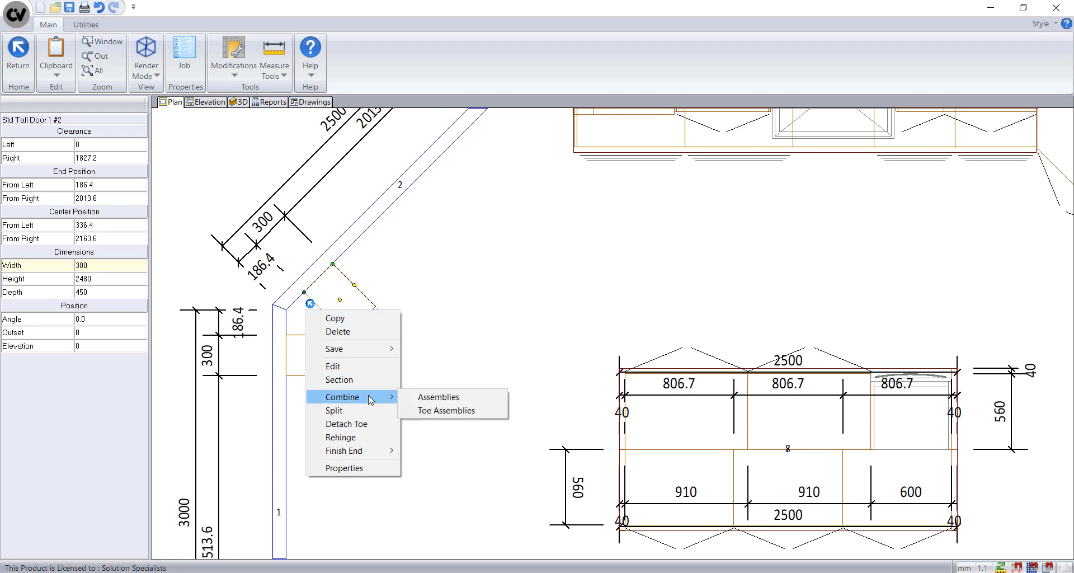
click(433, 398)
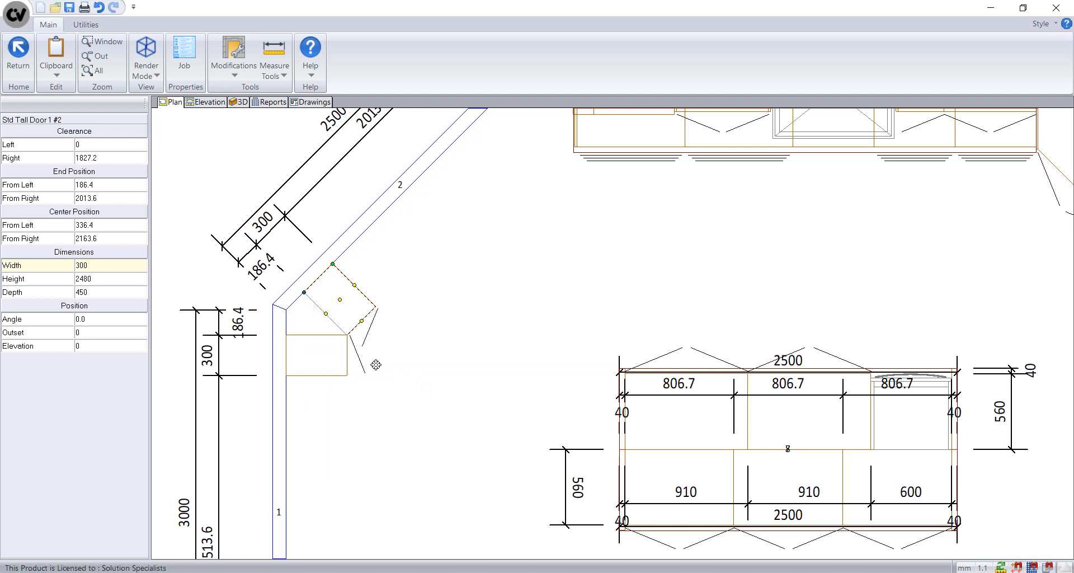
click(328, 357)
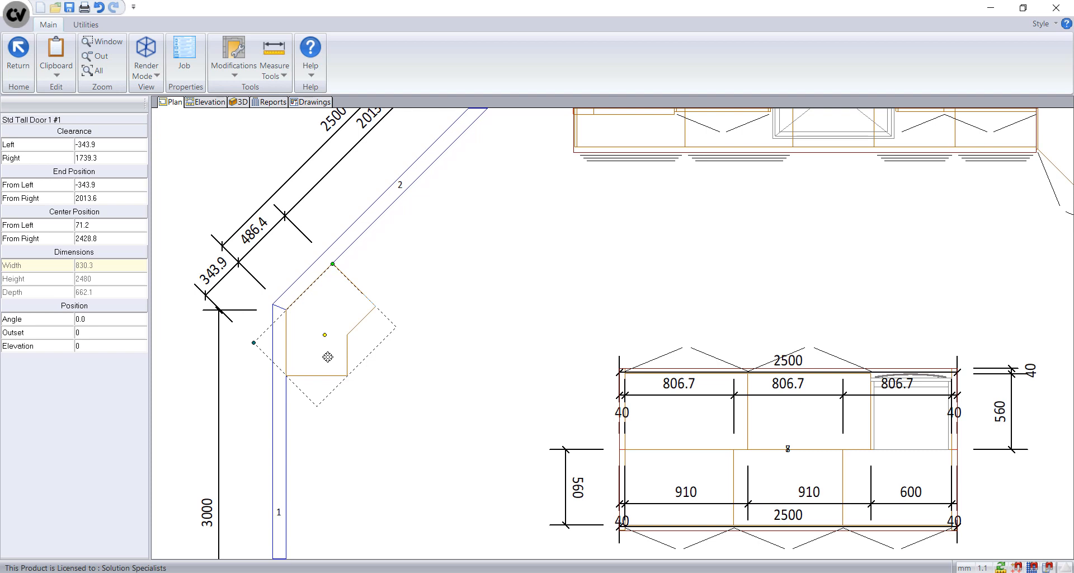
click(431, 389)
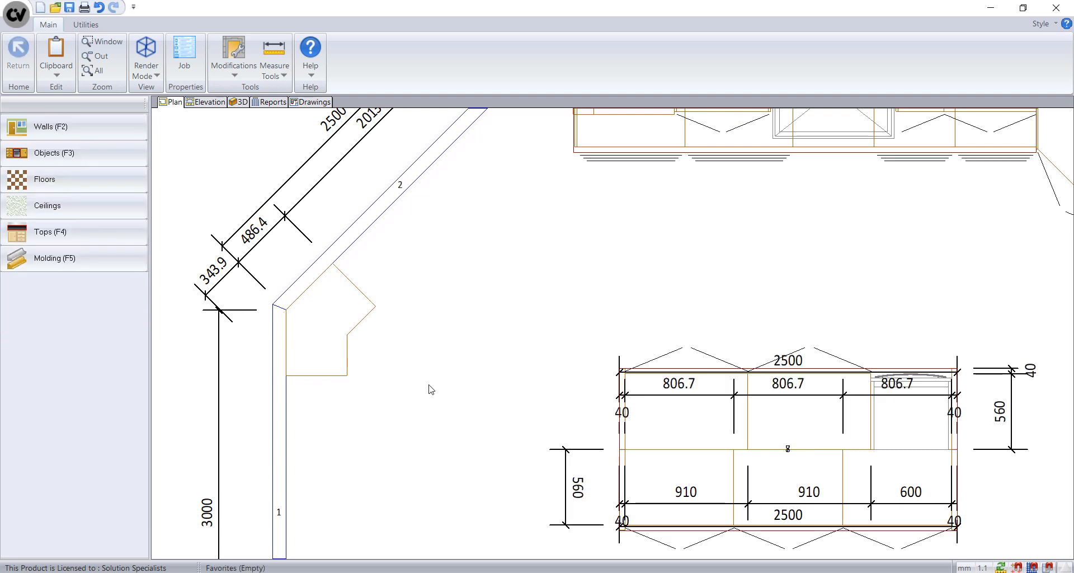
Step: Open the combined corner cabinet for section editing and make face 1 a single door hinged on the right
click(336, 327)
double_click(336, 327)
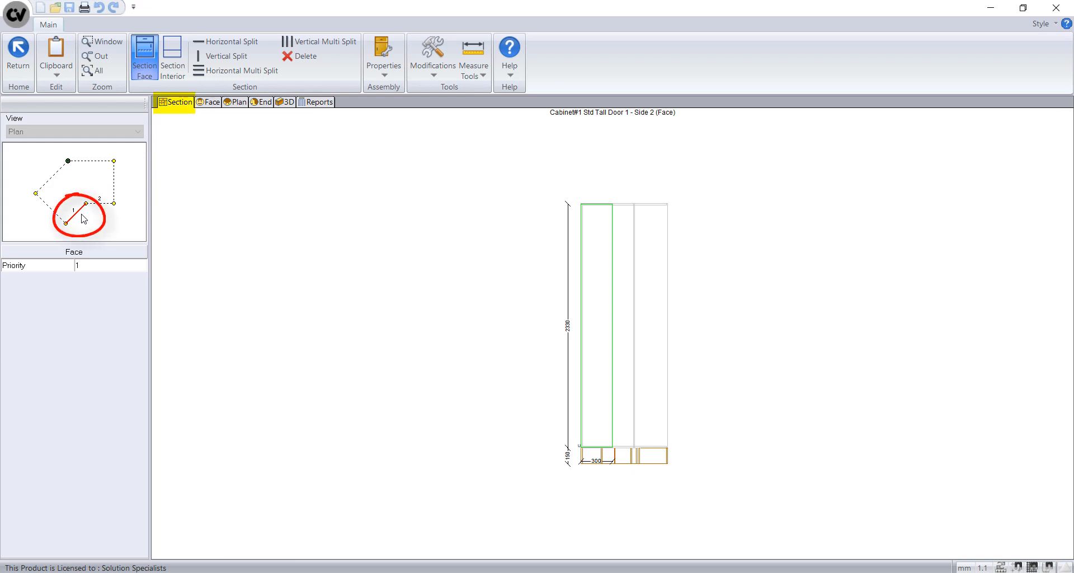
click(599, 271)
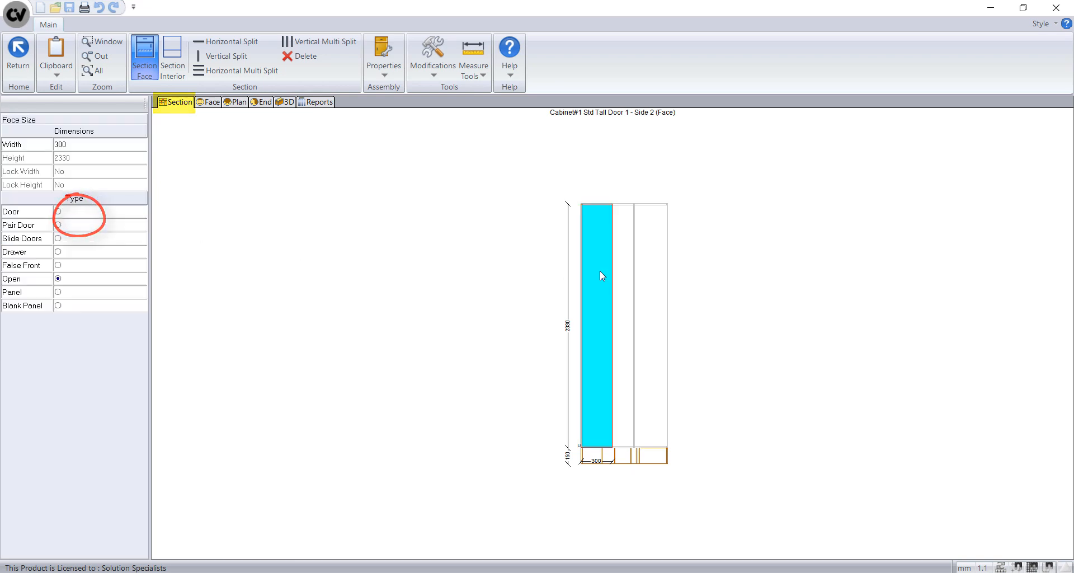
click(58, 212)
click(140, 334)
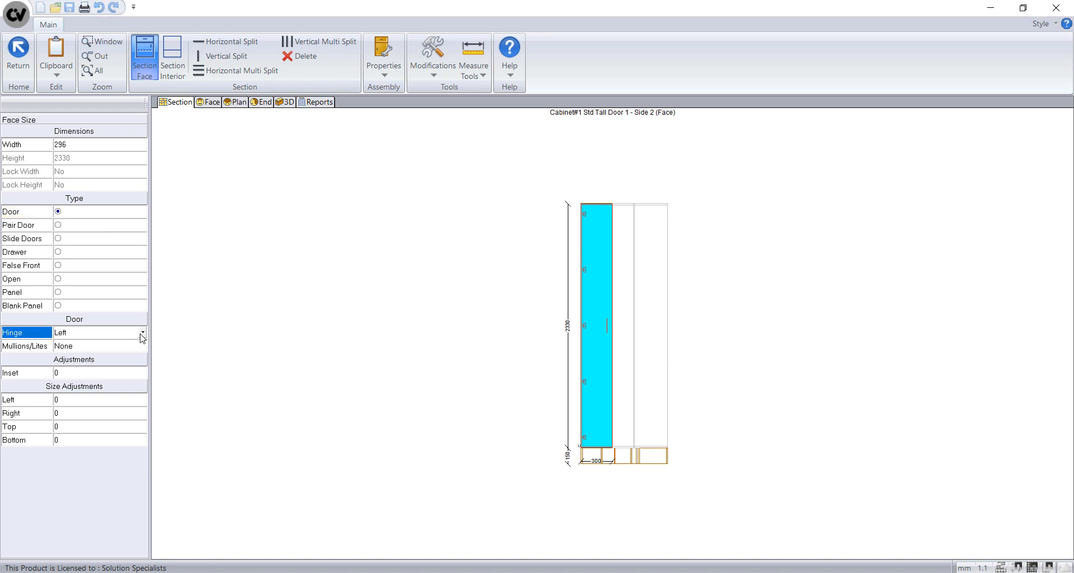
click(143, 332)
click(129, 367)
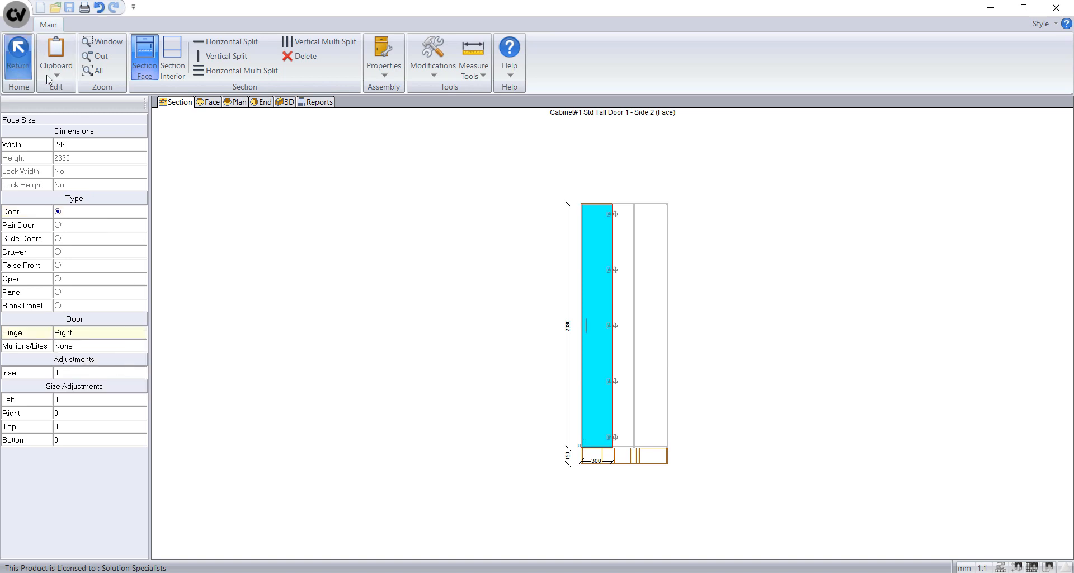
Step: Make face 2 of the corner cabinet a single door hinged on the right
click(98, 203)
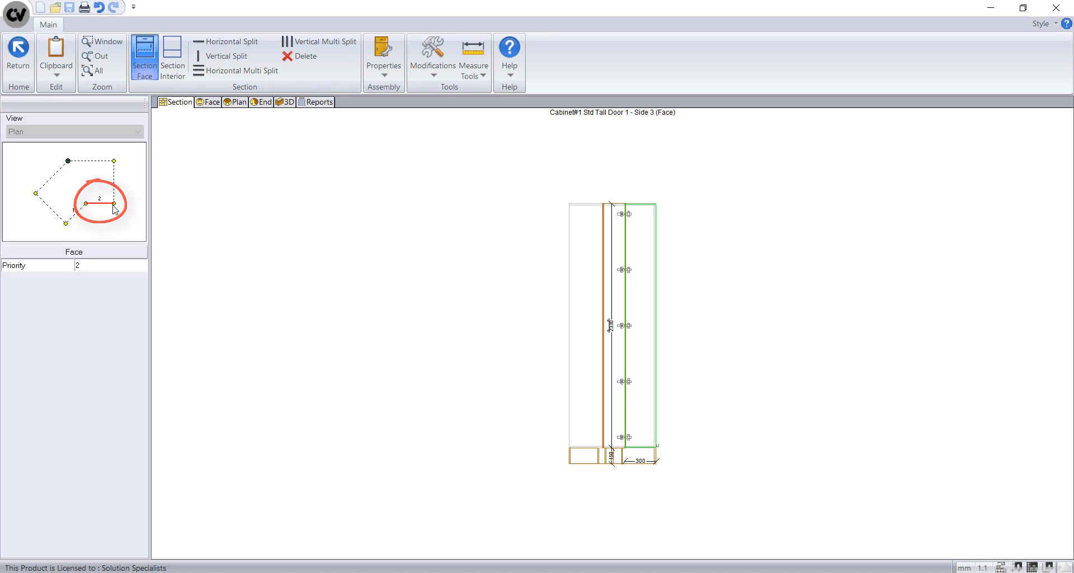
click(630, 289)
click(58, 212)
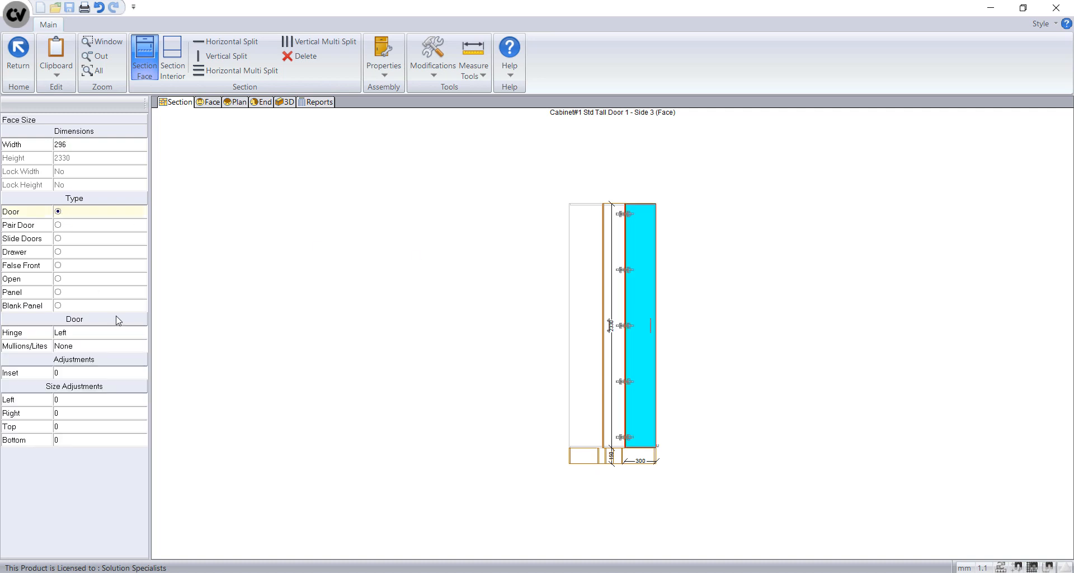
click(119, 332)
click(143, 333)
click(126, 366)
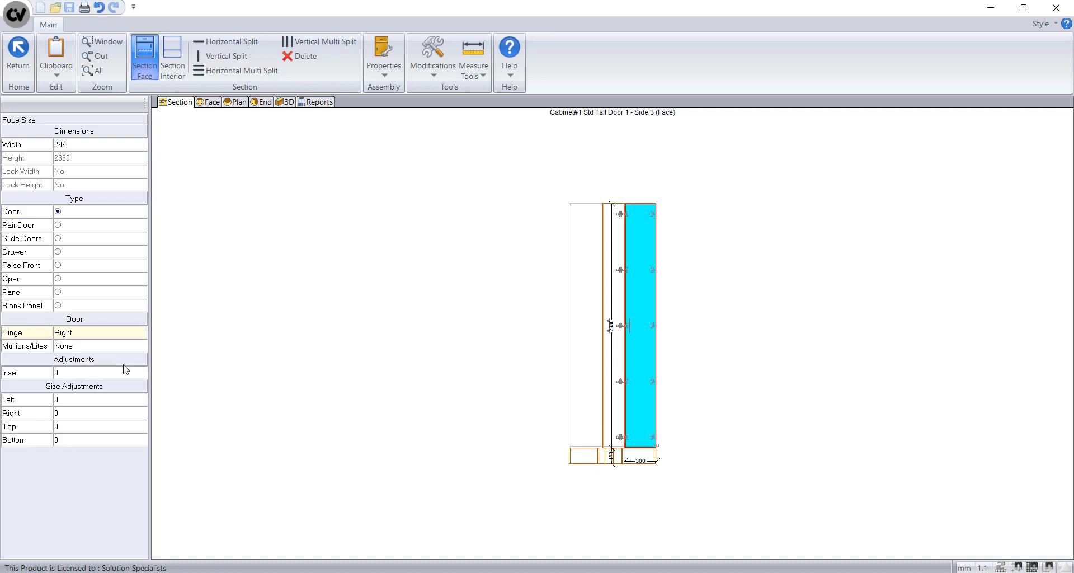
Step: Remove the 096mm Handle from the face 2 door through the pull quantity in its door properties
right_click(646, 349)
click(652, 446)
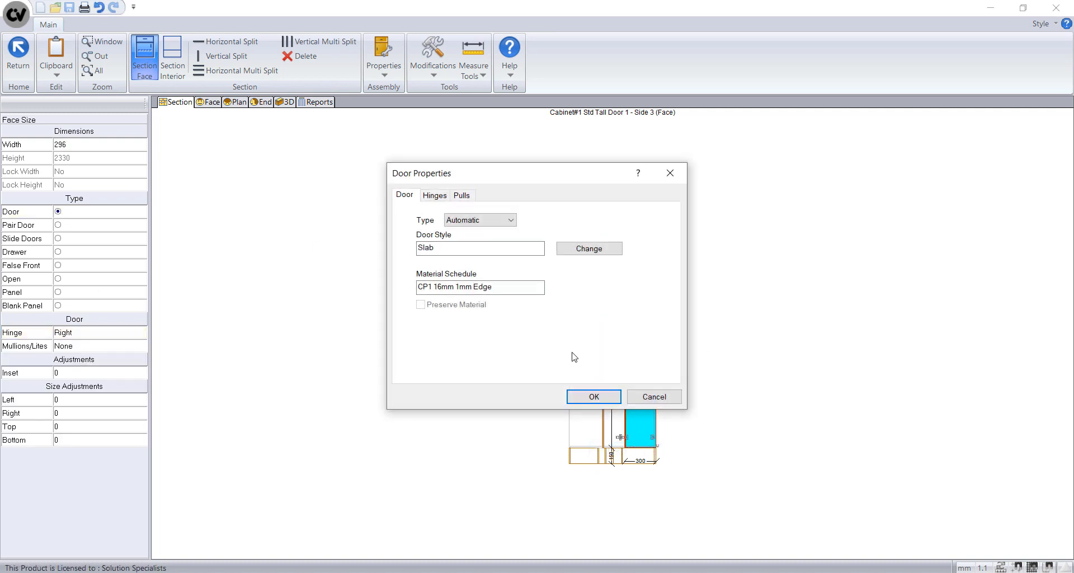
click(471, 200)
click(616, 271)
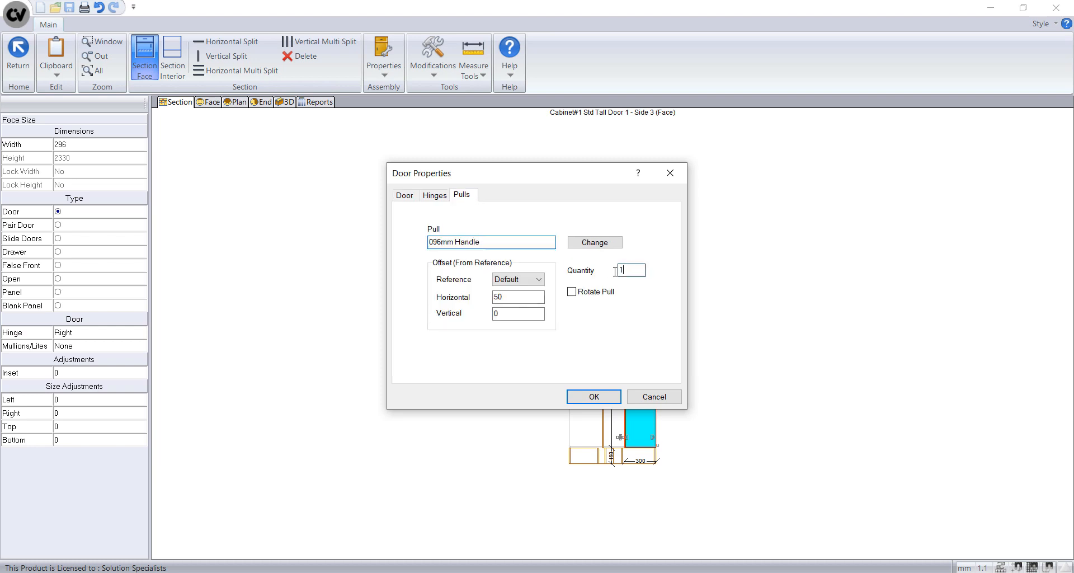
drag(615, 272, 598, 272)
click(580, 396)
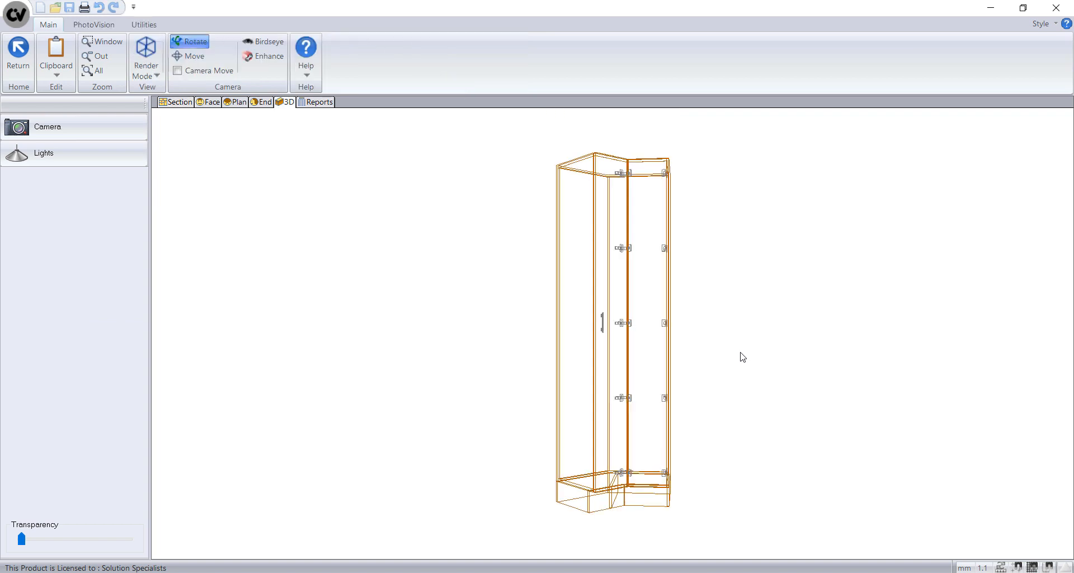
Step: Display the corner cabinet in 3D with fill rendering to check its doors and handle
click(159, 78)
click(176, 125)
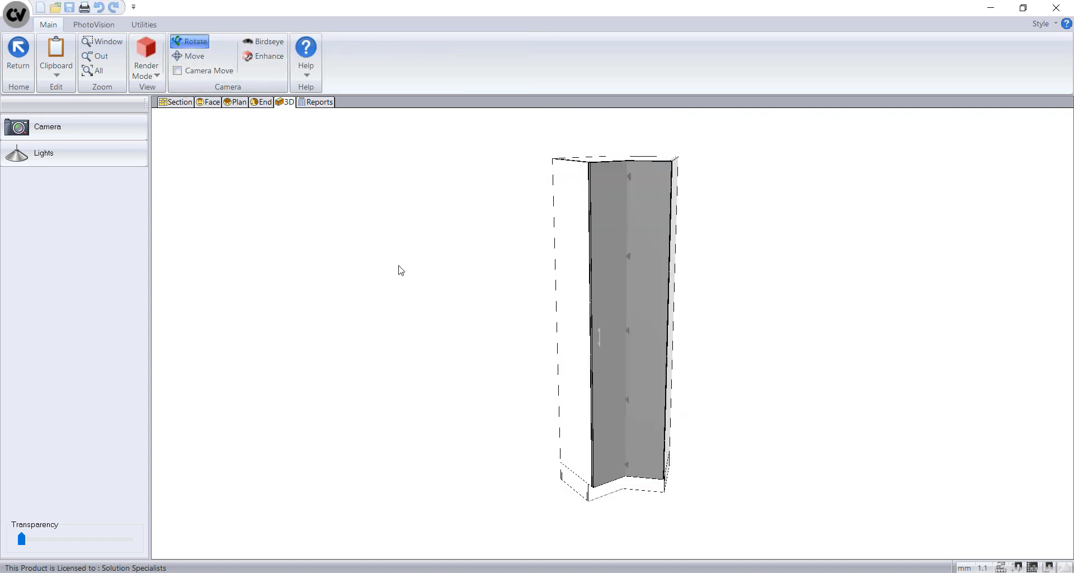
Step: Split the corner cabinet's interior horizontally into 5 equal openings separated by adjustable shelves
click(176, 101)
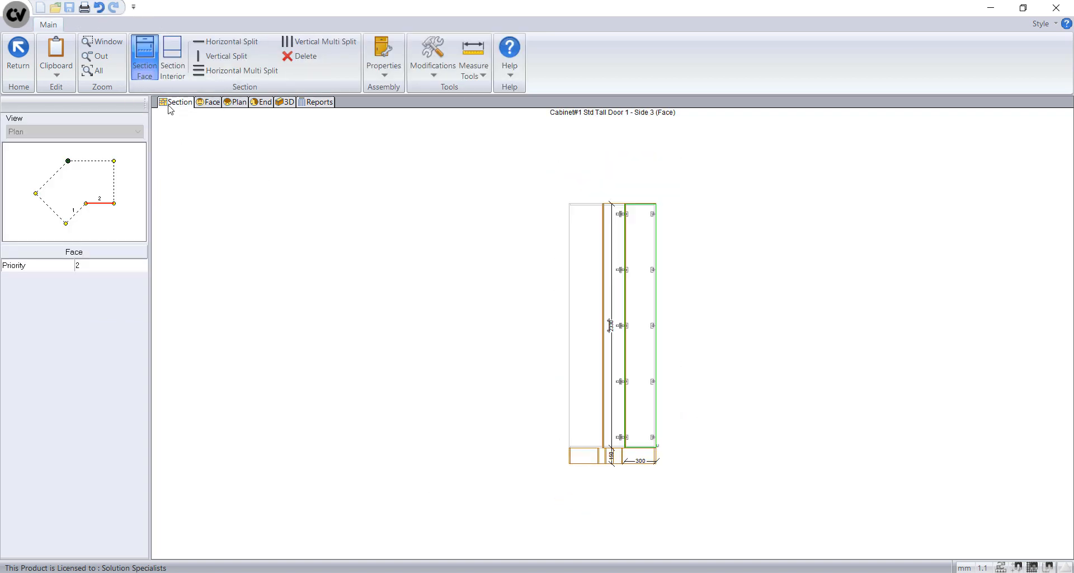
click(176, 71)
click(643, 281)
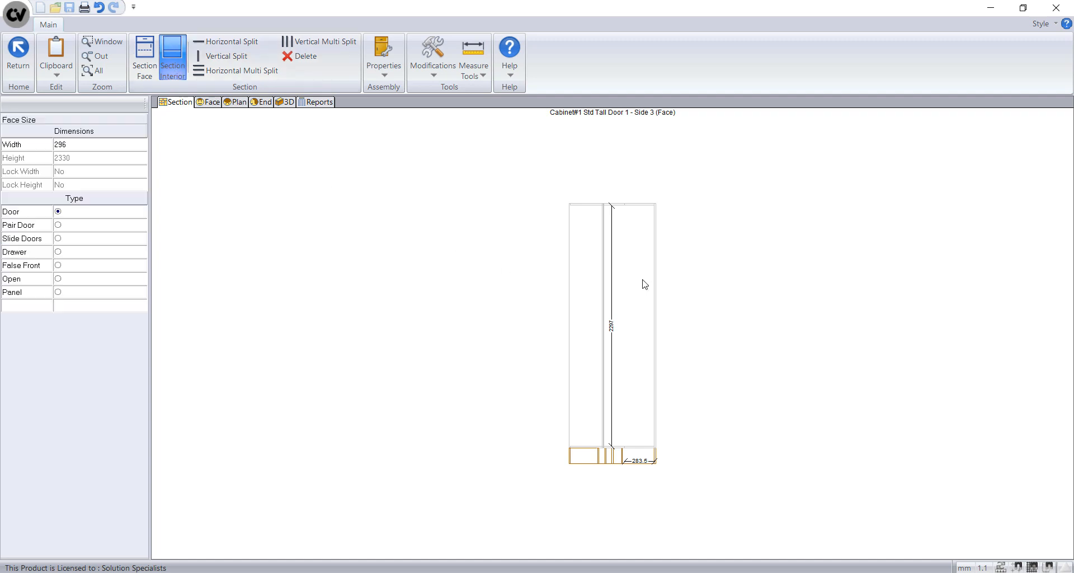
click(259, 70)
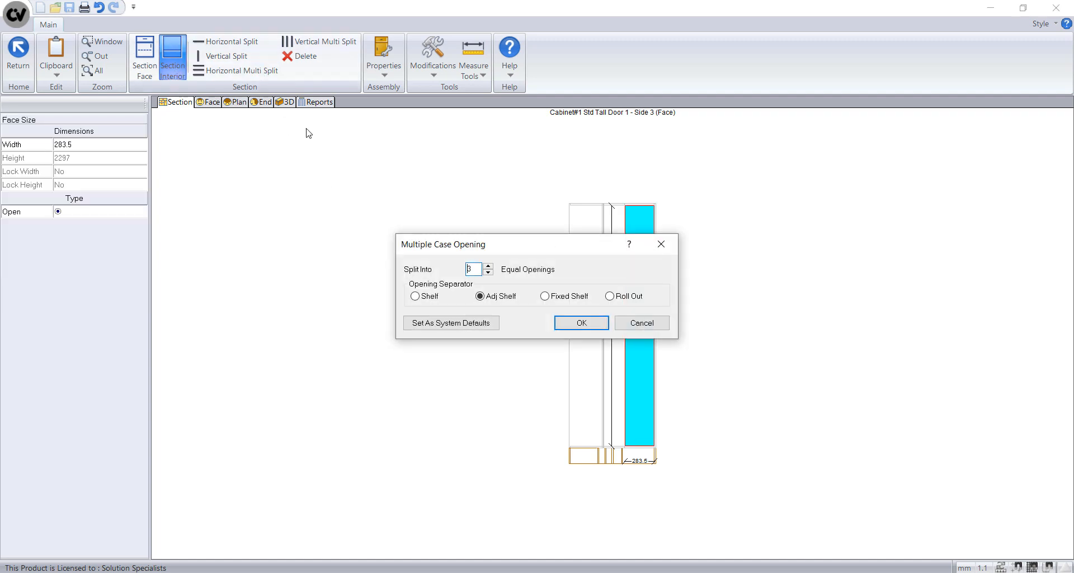
click(489, 267)
click(580, 324)
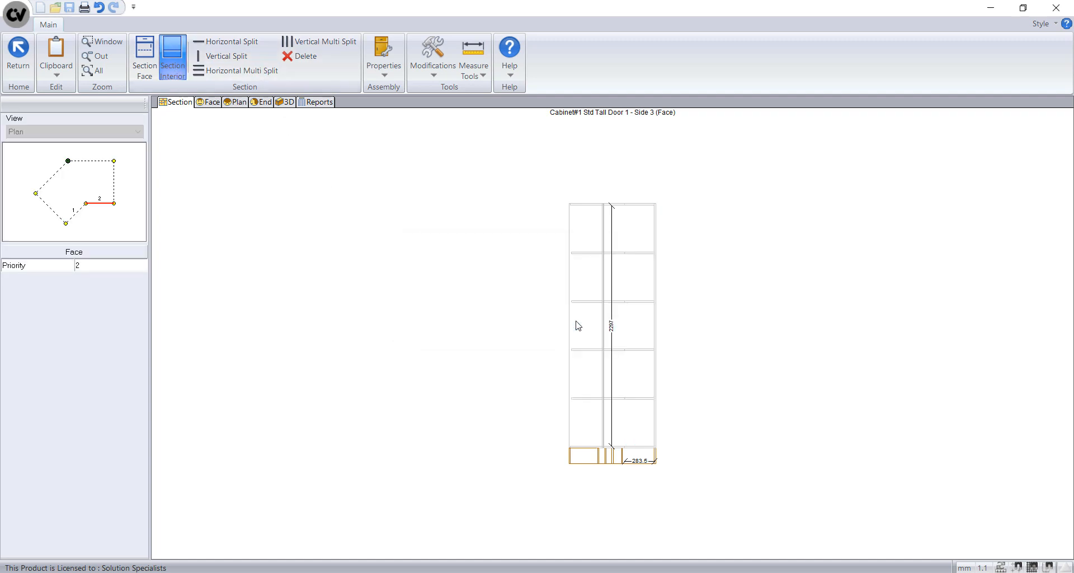
Step: Inspect the corner cabinet's shelves in a 3D wireframe view and return to the room plan
click(286, 103)
click(149, 72)
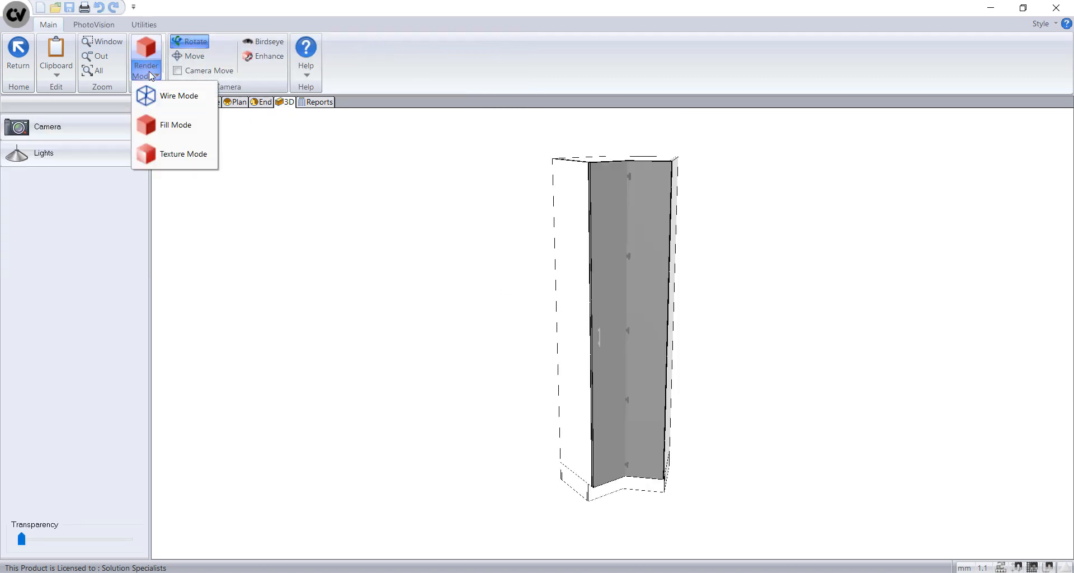
click(180, 94)
drag(485, 294, 214, 156)
click(19, 66)
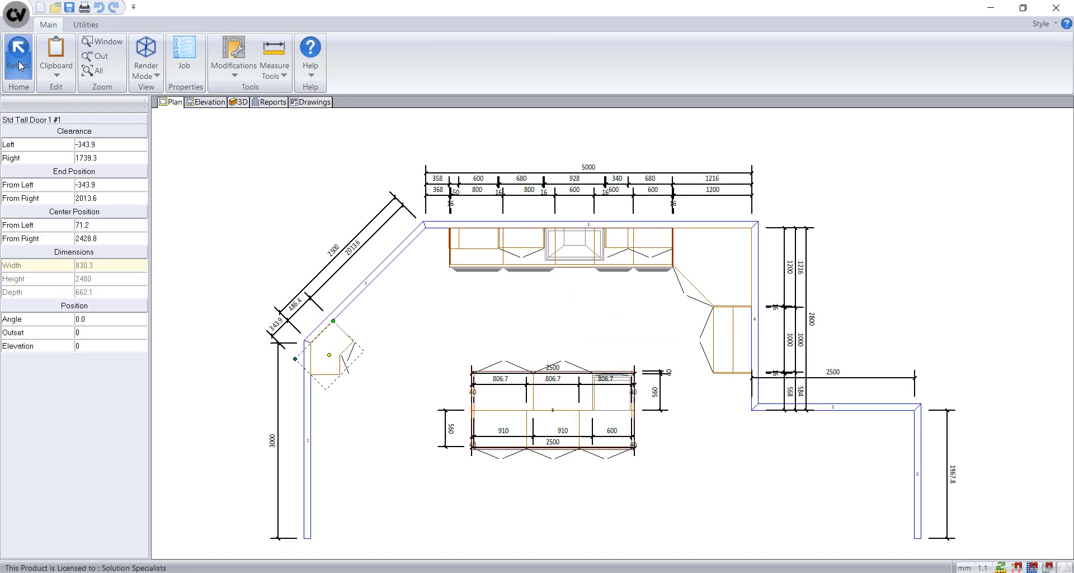
Step: Place a Std Tall Door 2 cabinet on Wall 1 directly beside the combined corner cabinet
click(366, 388)
scroll(366, 386, up, 5)
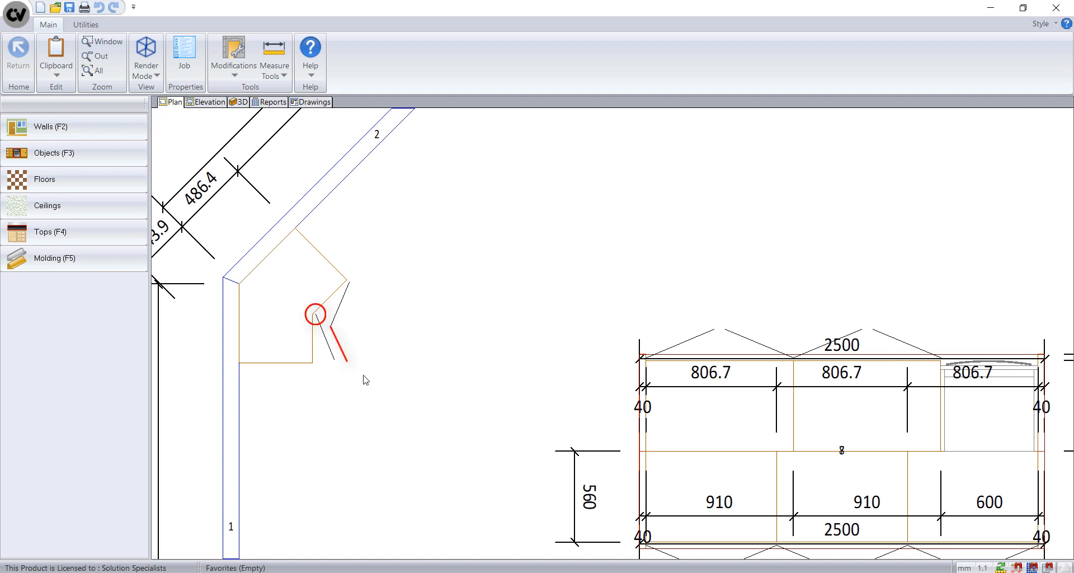
middle_drag(363, 380, 399, 255)
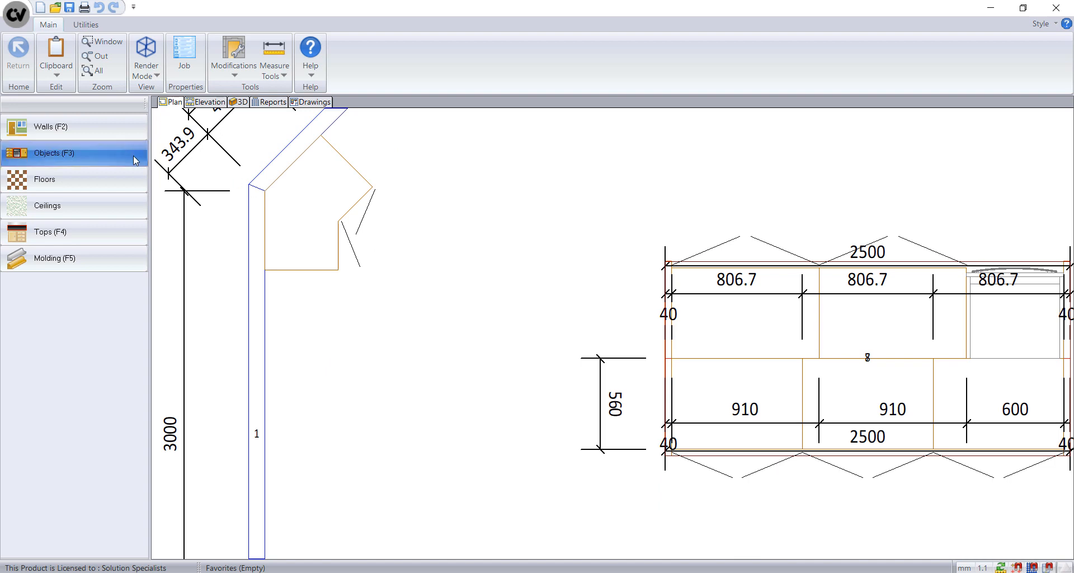
click(53, 153)
click(51, 188)
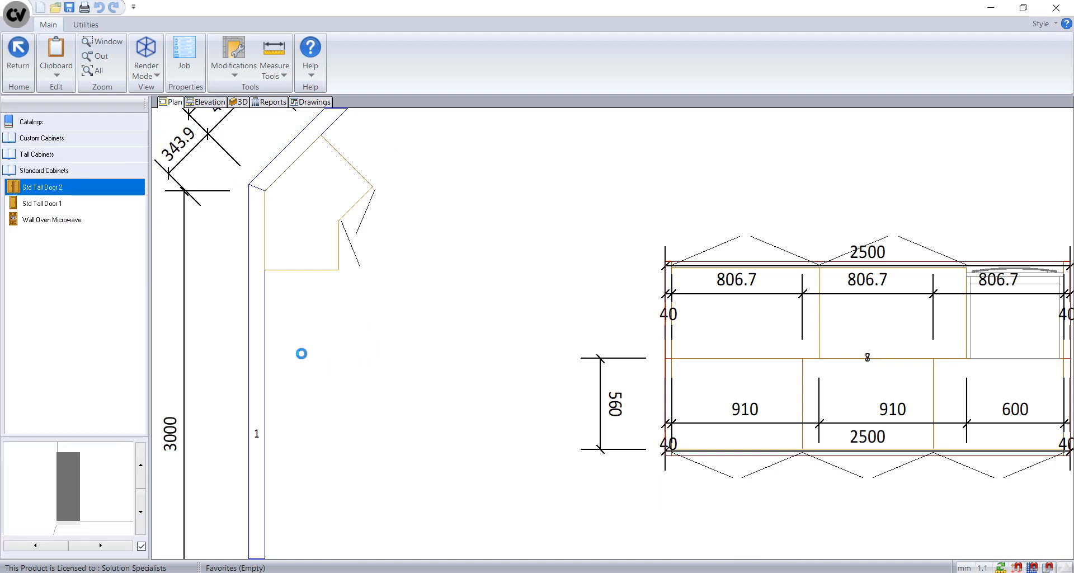
click(298, 327)
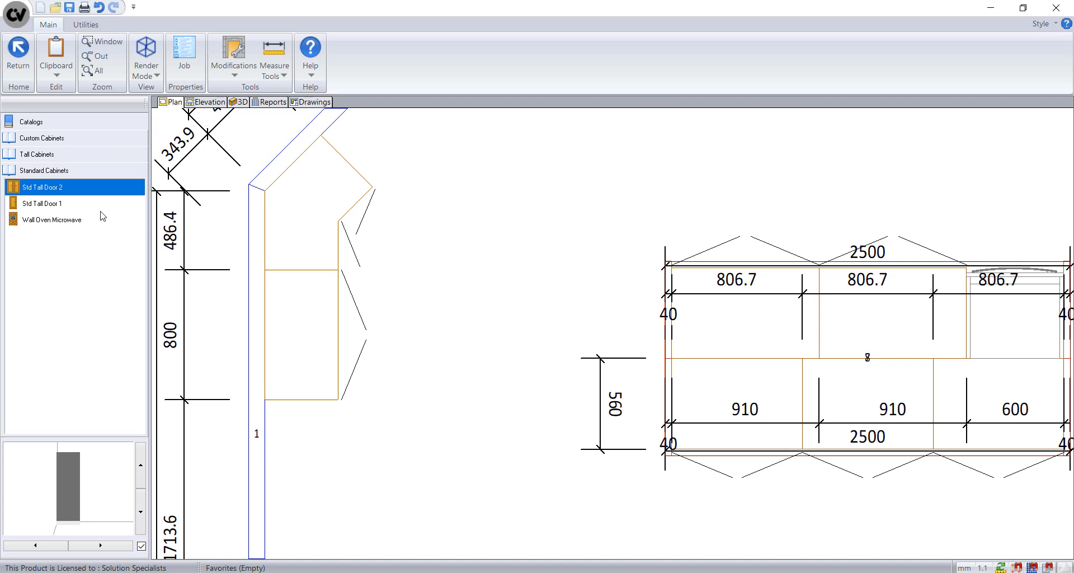
Step: Place a Std Tall Door 1 cabinet on Wall 1 beside the two-door tall cabinet and rehinge its door to the opposite side
click(85, 206)
click(302, 439)
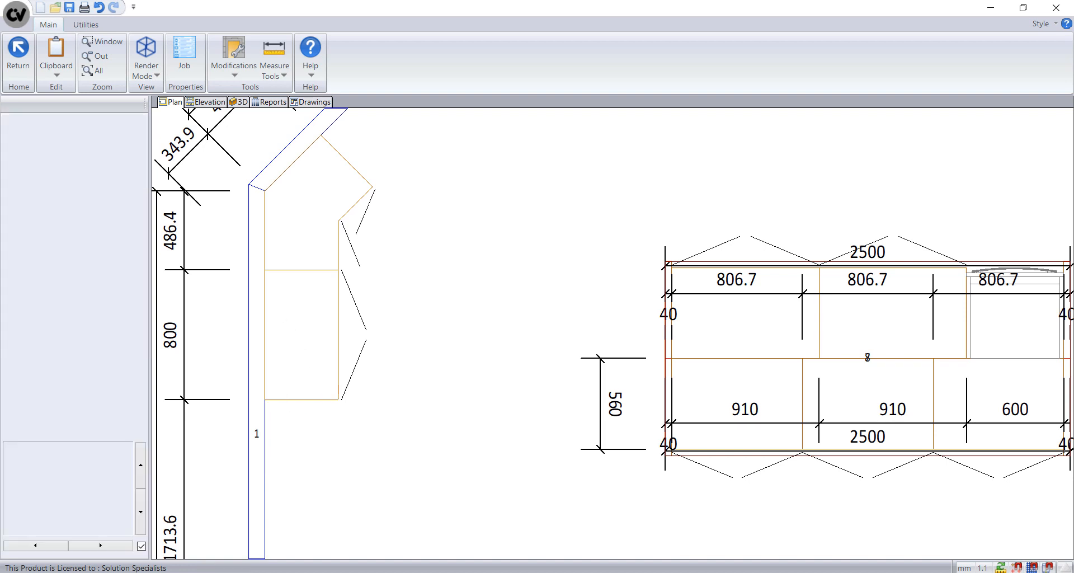
right_click(328, 455)
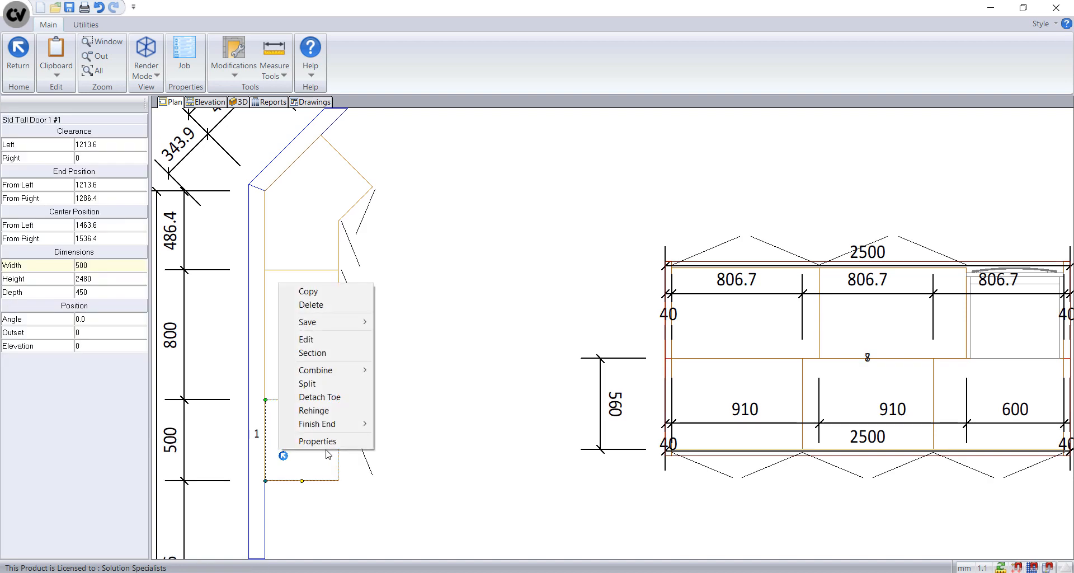
click(348, 414)
click(348, 414)
click(361, 474)
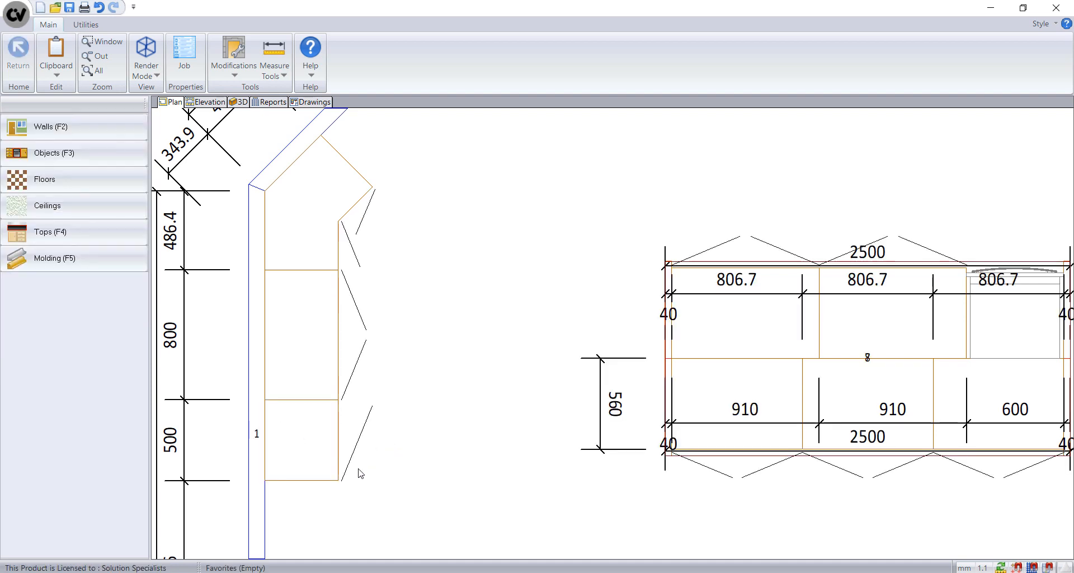
Step: Open the Std Tall Door 1 cabinet's interior section and erase all of its interior parts
double_click(327, 470)
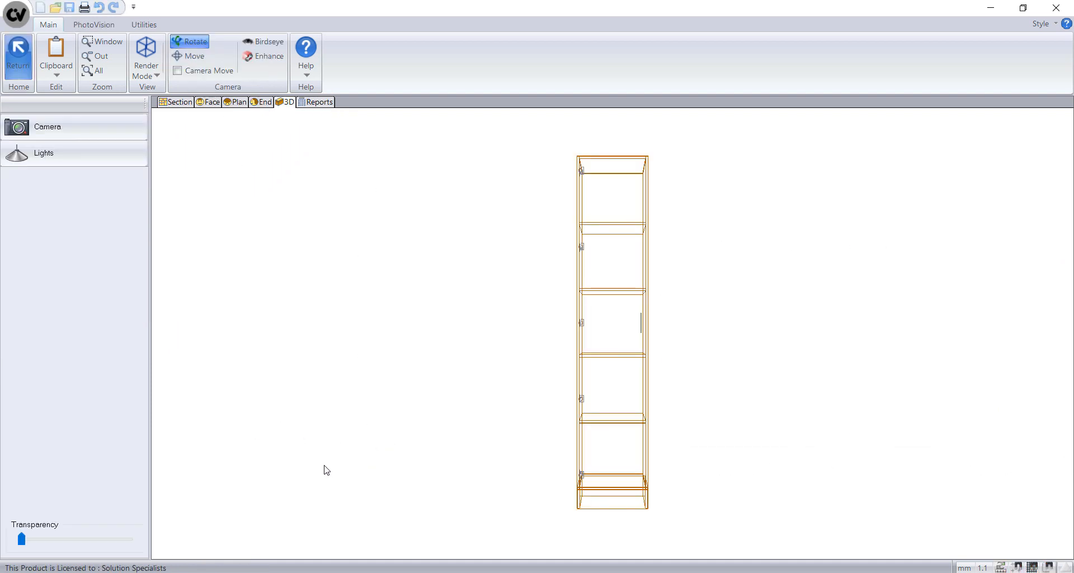
click(182, 104)
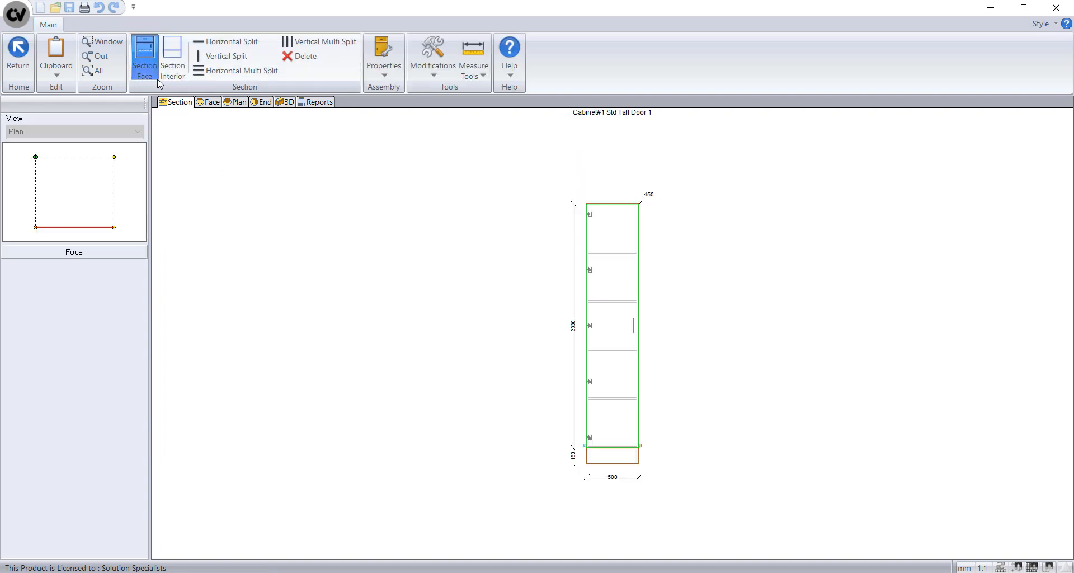
click(174, 66)
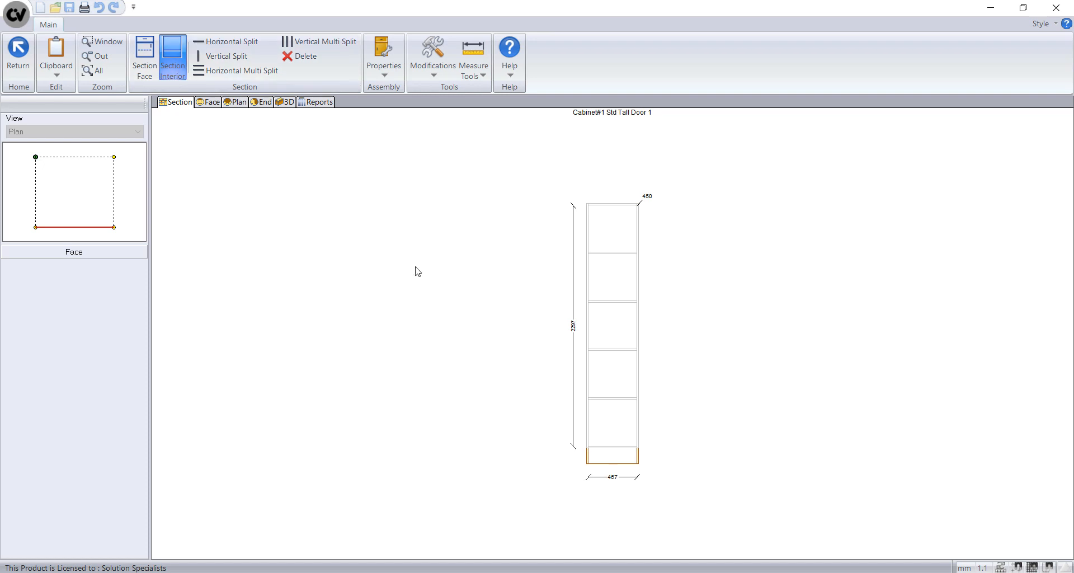
click(301, 56)
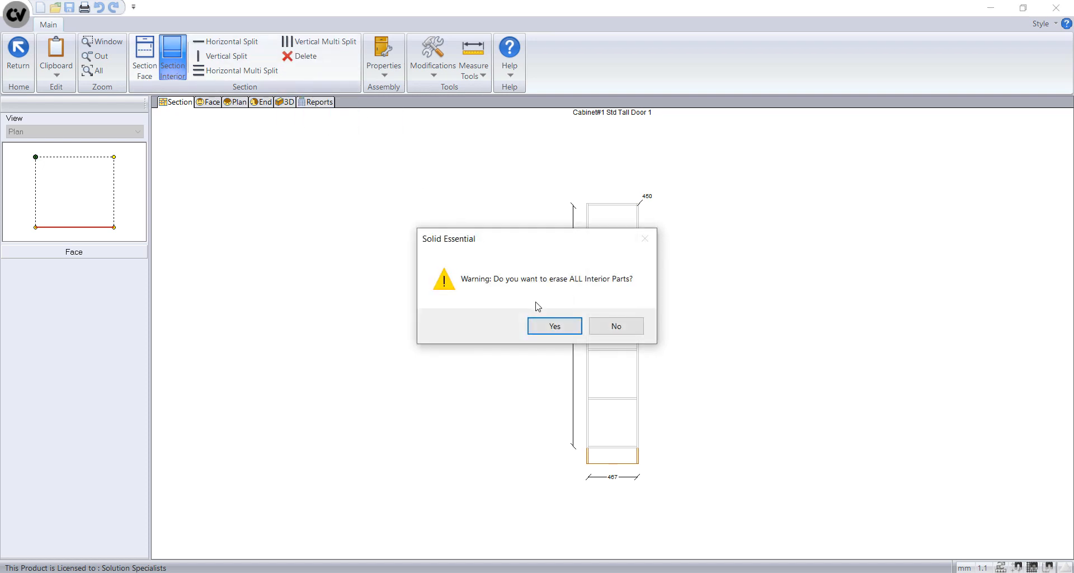
click(554, 326)
Step: Split the empty interior horizontally in two and change the dividing shelf to a fixed shelf
click(618, 321)
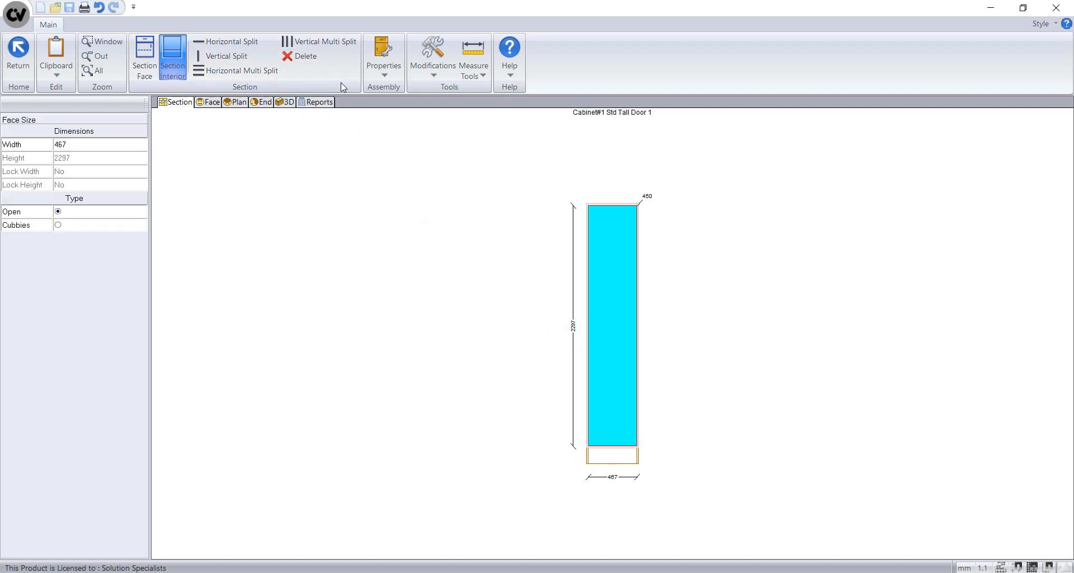
click(252, 42)
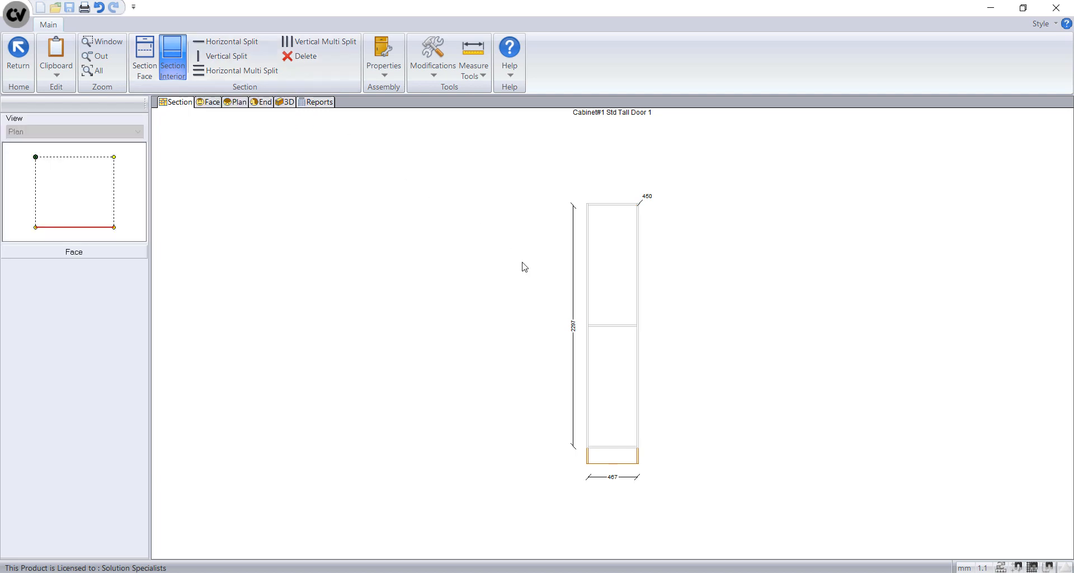
click(601, 326)
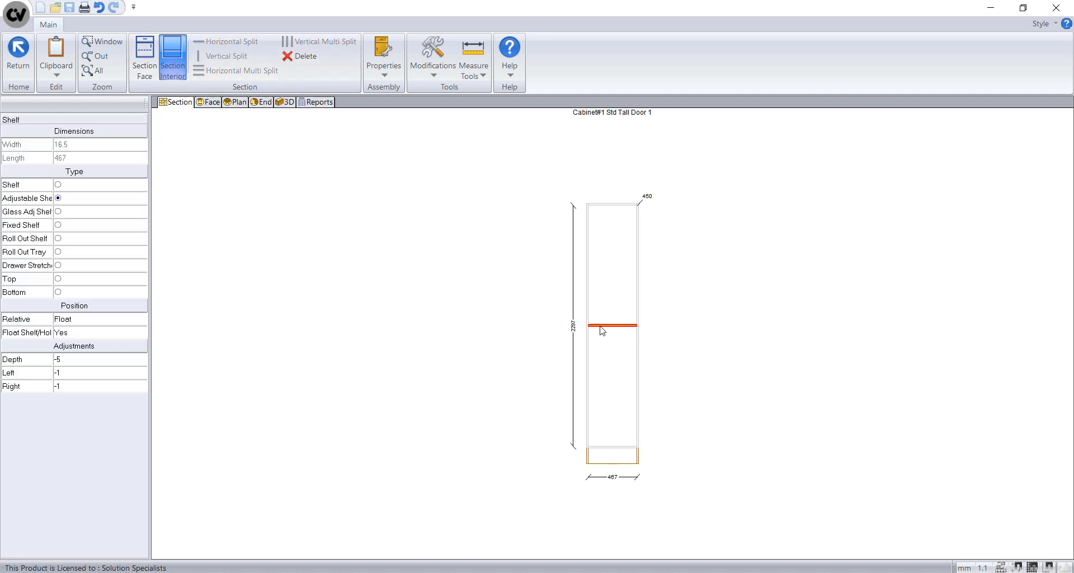
click(58, 225)
Step: Set the lower opening's height to 1600 mm and lock that height
click(603, 382)
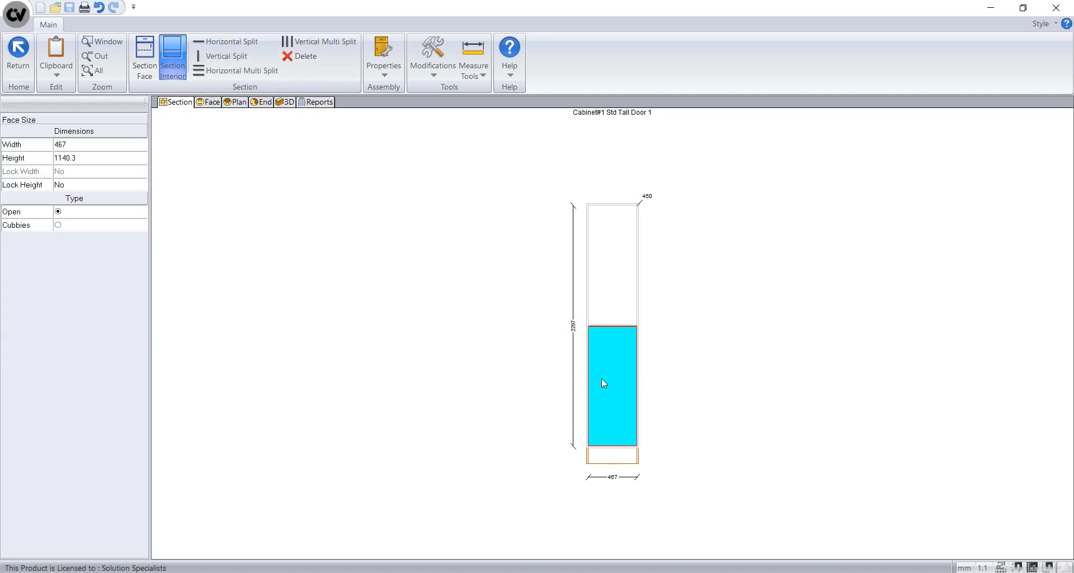
click(105, 160)
text(1600)
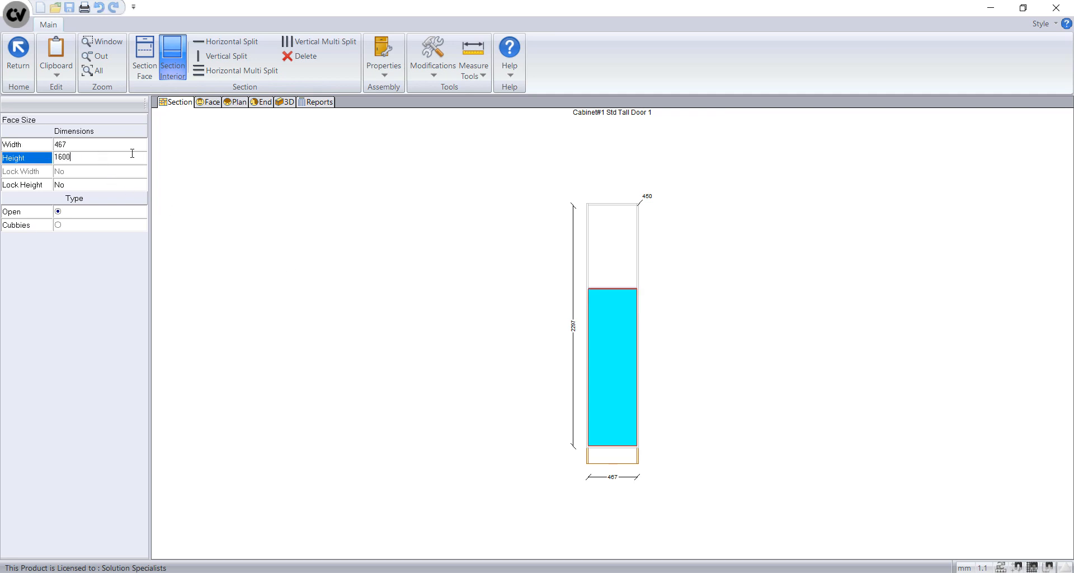
key(Return)
click(141, 186)
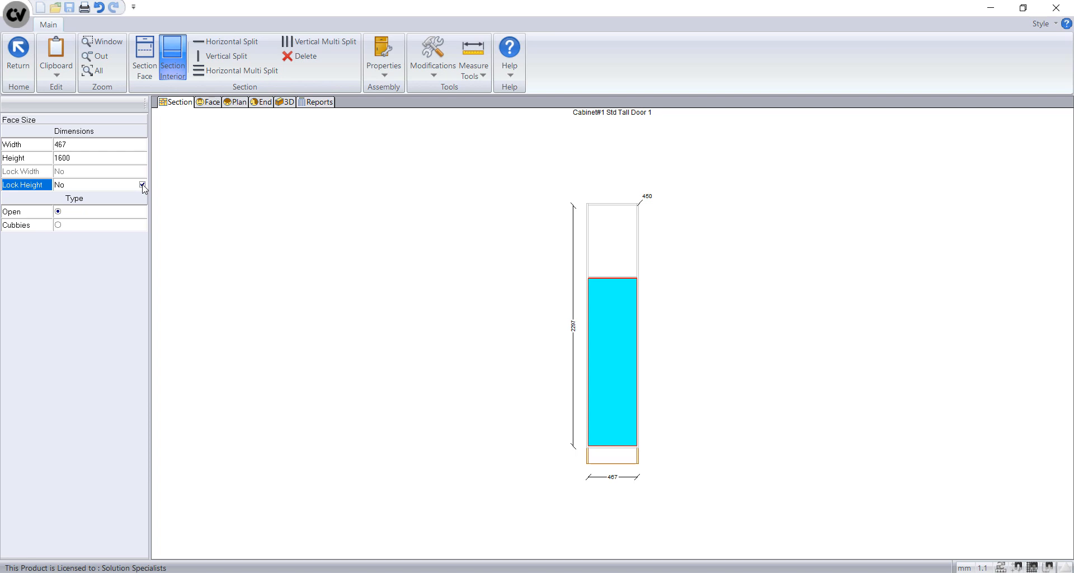
click(143, 186)
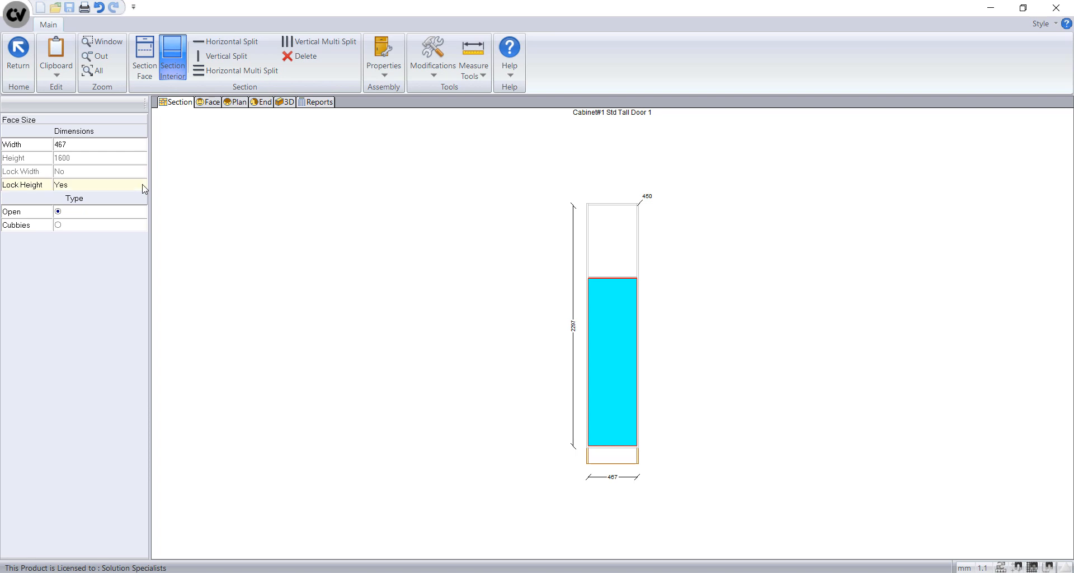
Step: Split the lower opening vertically and set the right-hand compartment's width to 180 mm
click(224, 56)
click(612, 335)
click(624, 335)
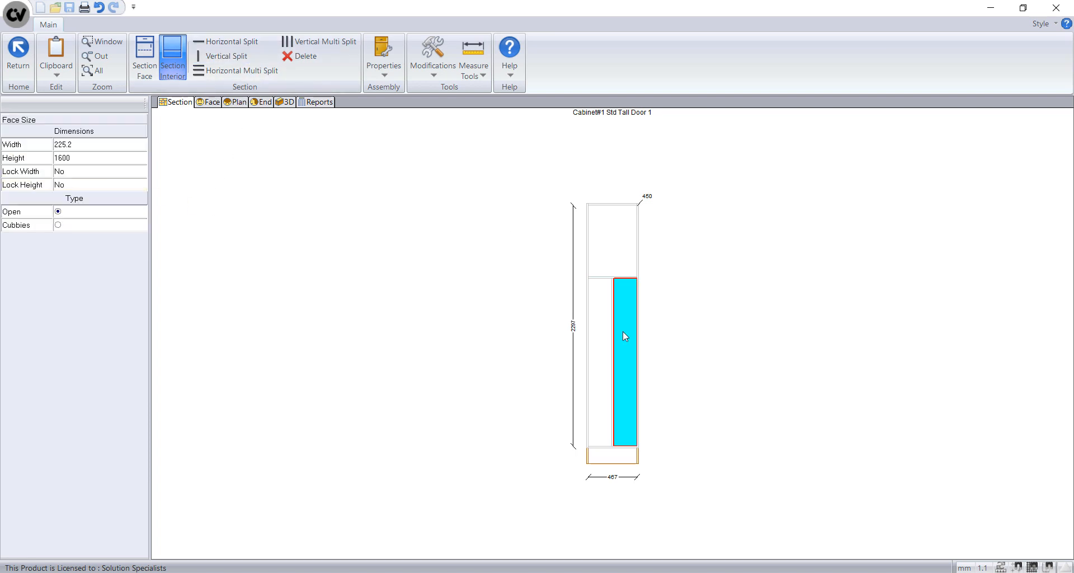
click(122, 148)
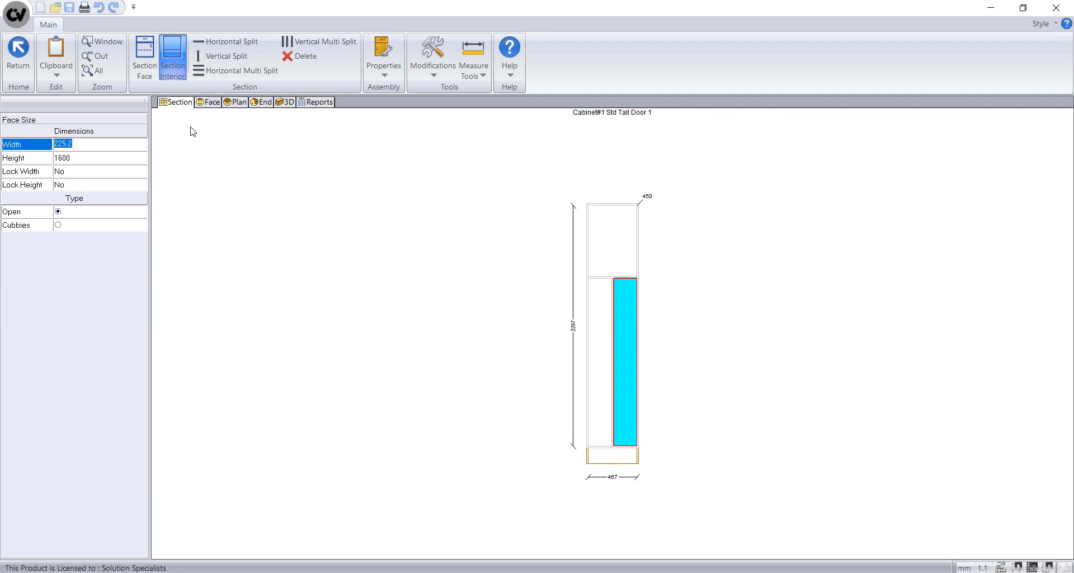
text(180)
key(Return)
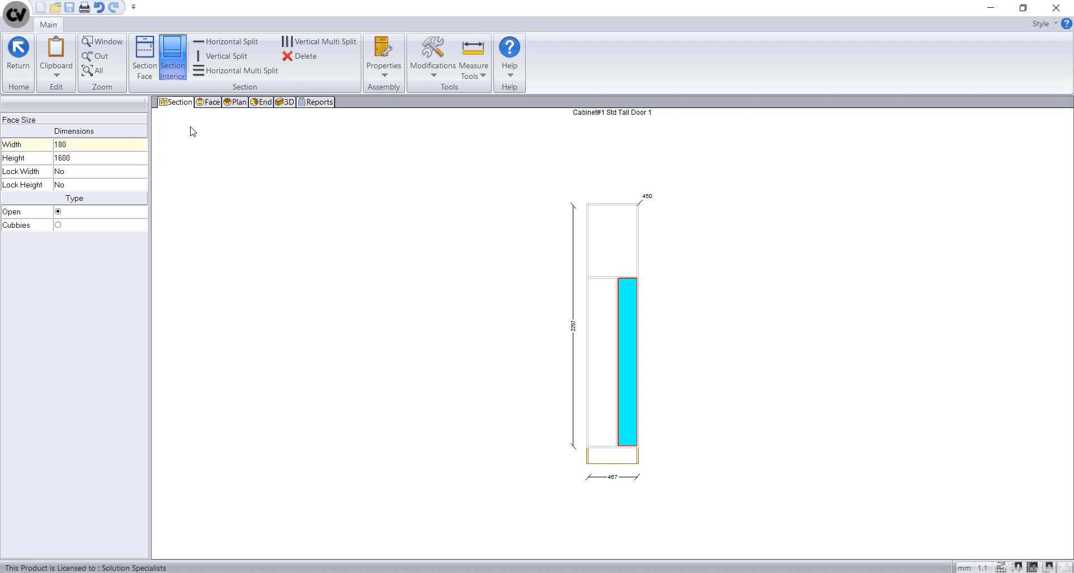
Step: Split the lower left compartment horizontally into 4 equal openings with adjustable shelves and return to the room plan
click(598, 310)
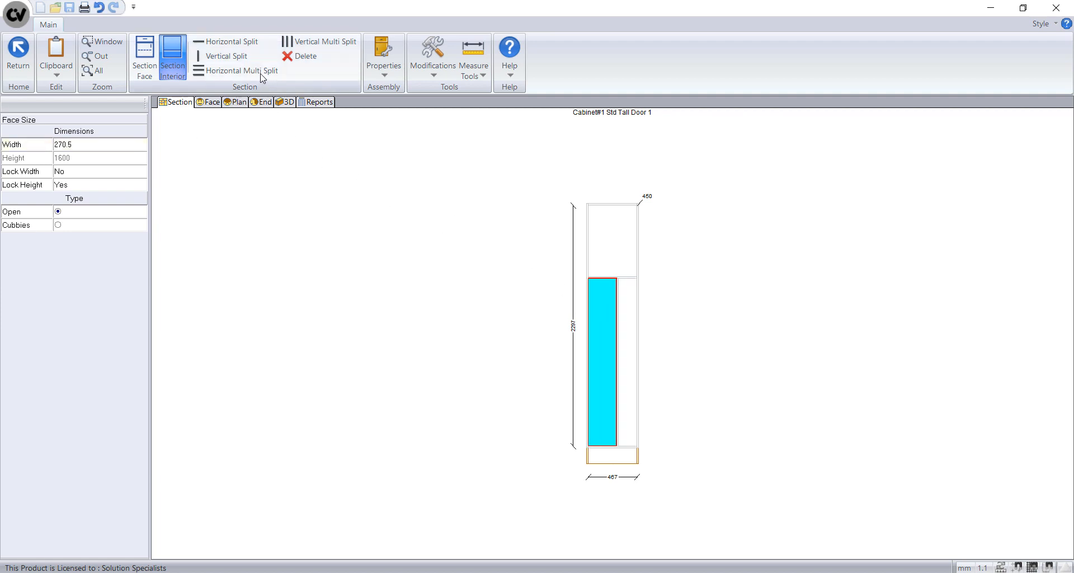
click(240, 70)
click(488, 266)
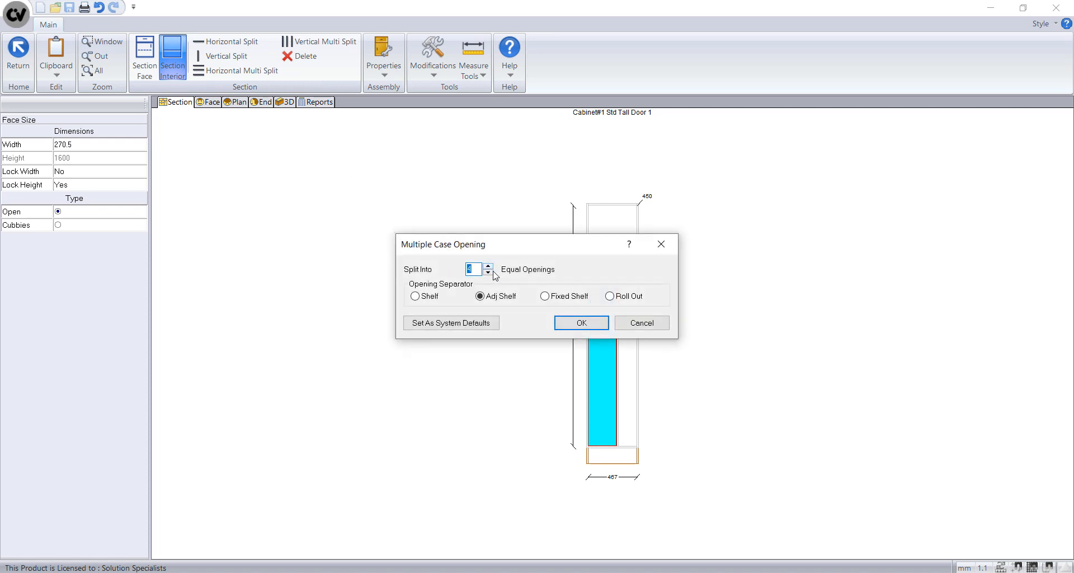
click(582, 323)
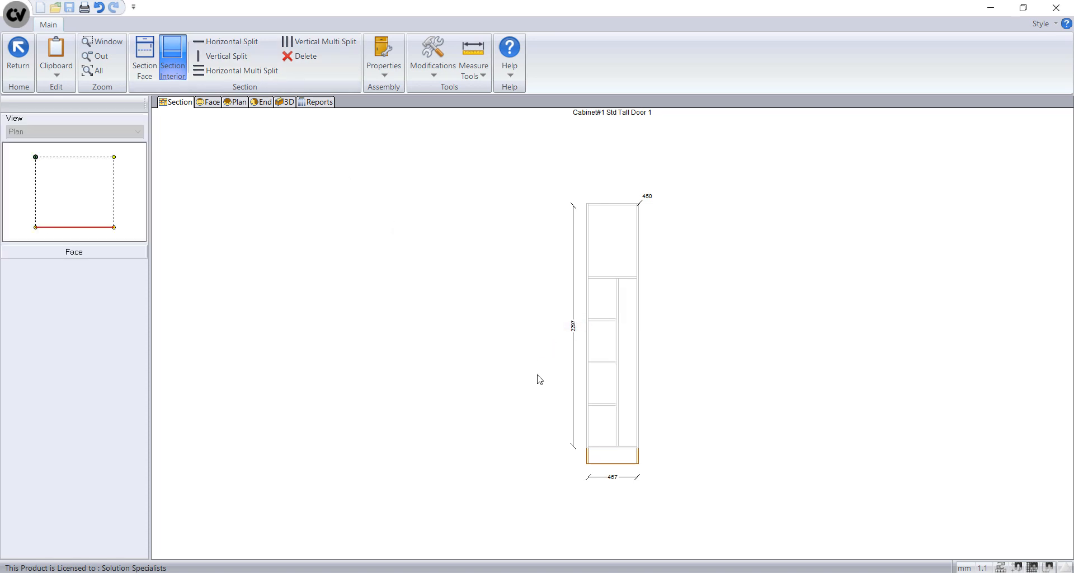
click(18, 56)
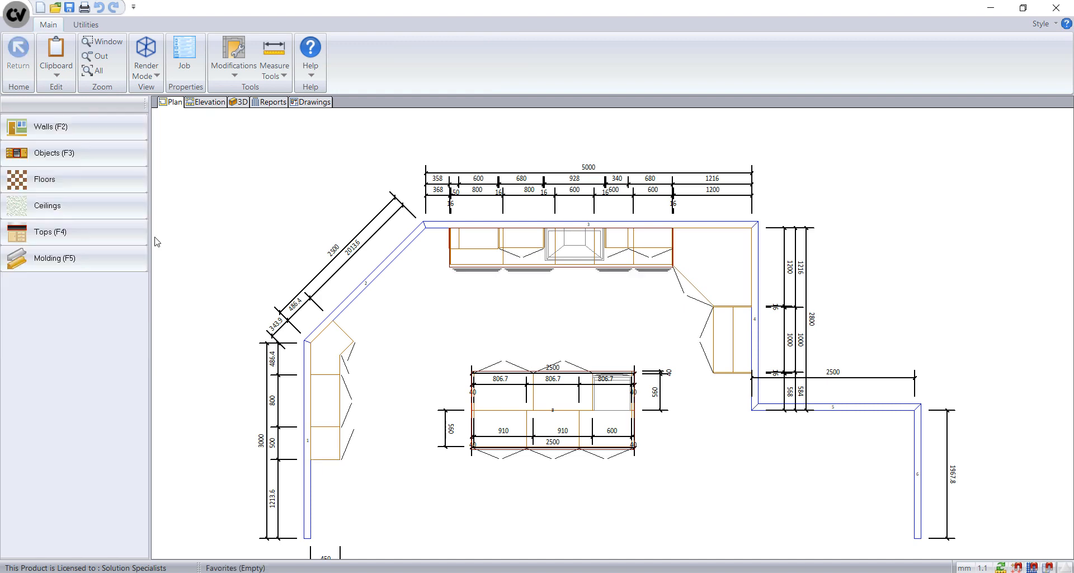
Step: Add a Tall Panel On Kick to each exposed end of the tall cabinet run on Walls 1 and 2
click(63, 154)
click(55, 187)
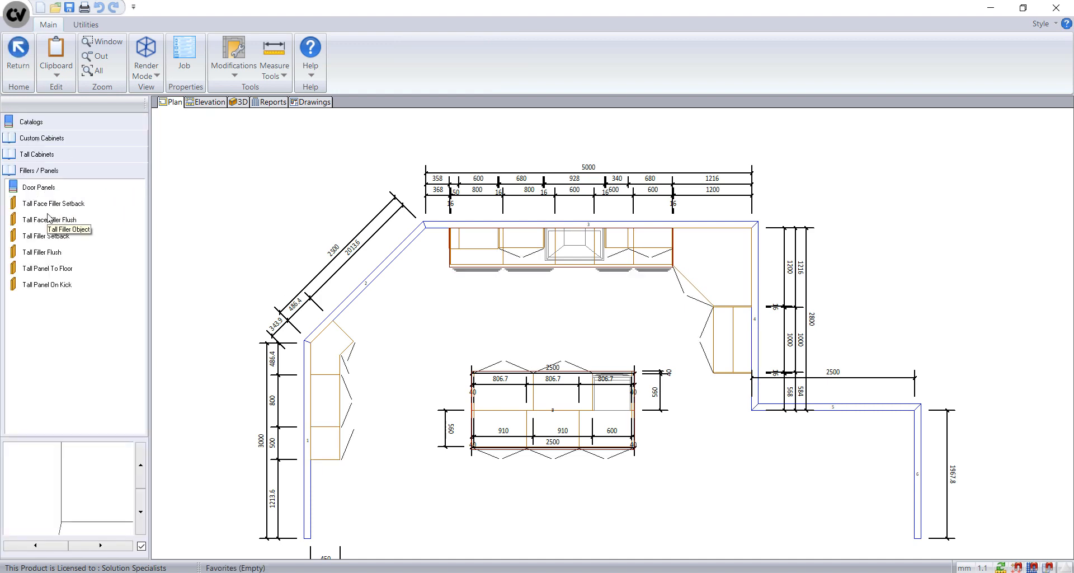
click(73, 285)
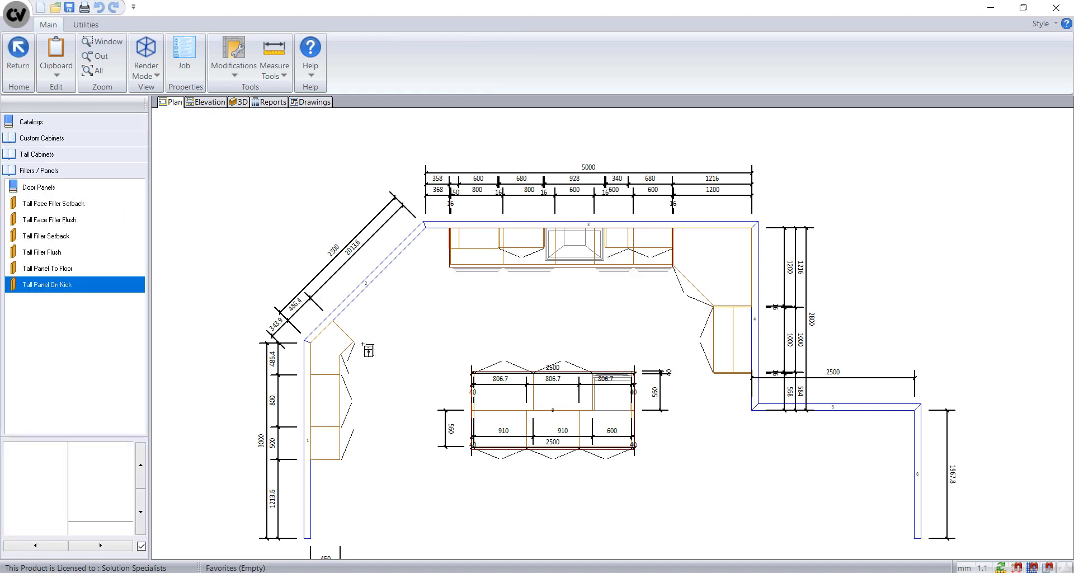
click(343, 332)
scroll(333, 464, up, 2)
drag(127, 290, 326, 457)
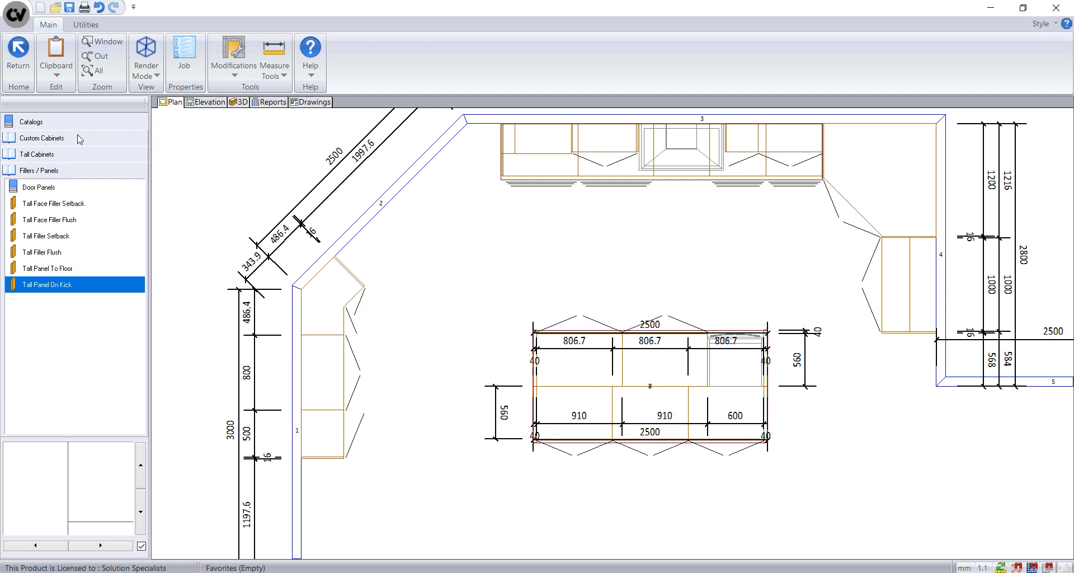
Step: Inspect the whole kitchen in 3D from an elevated front angle, including the tall cabinets, and return to the plan
click(97, 71)
click(239, 102)
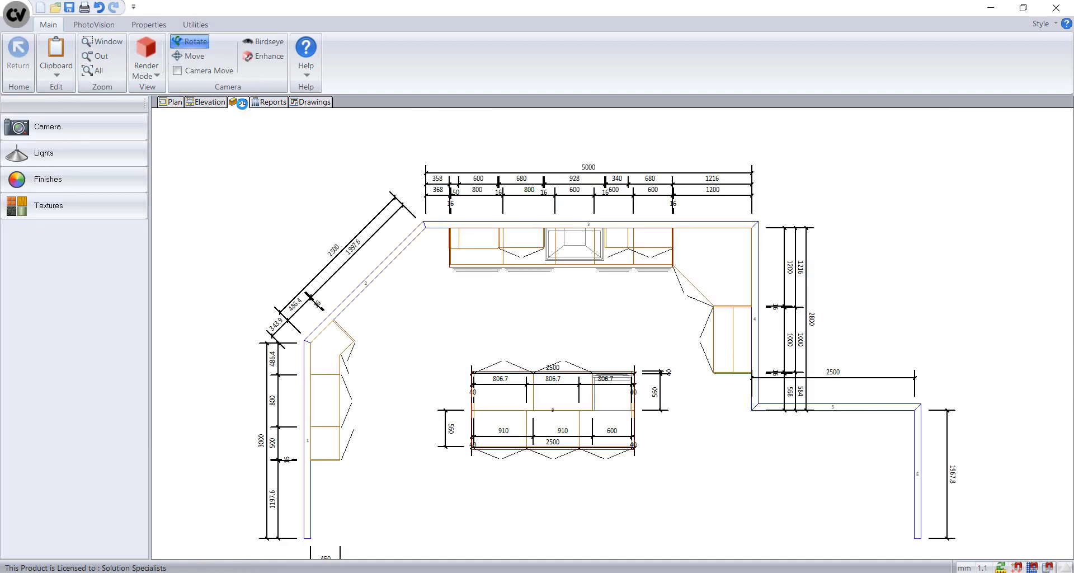
drag(672, 377, 498, 398)
drag(608, 377, 625, 412)
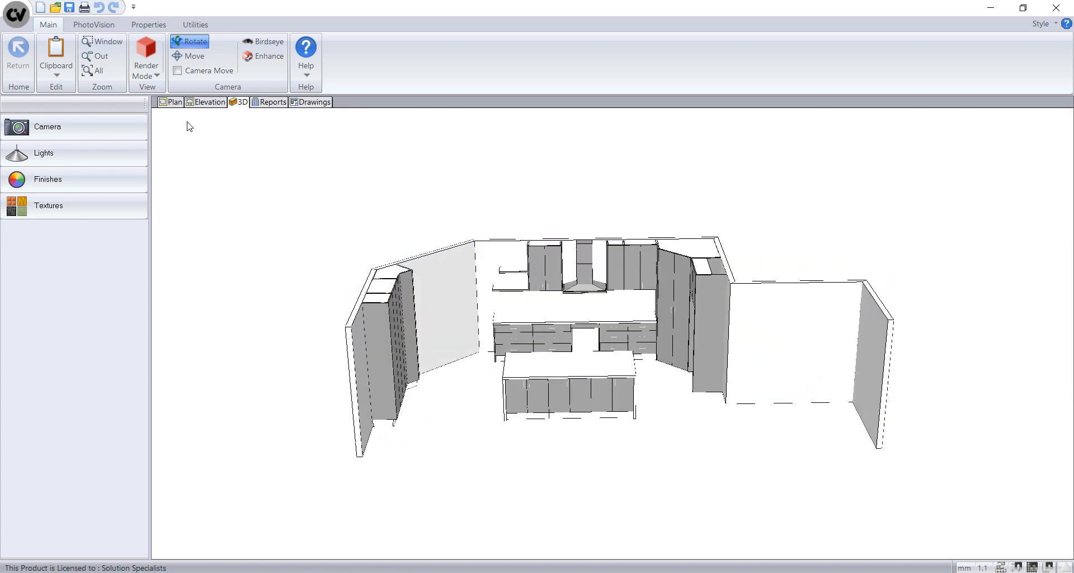
click(175, 102)
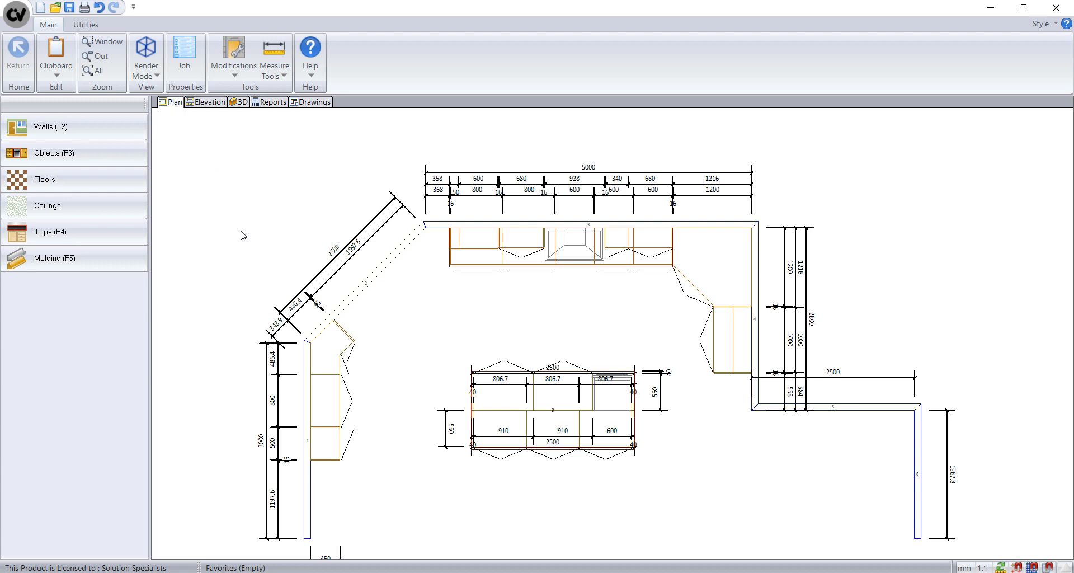
Step: Place the 2BS3D-3 two-bowl sink from the appliance catalog on the middle of the island's rear cabinets
click(126, 152)
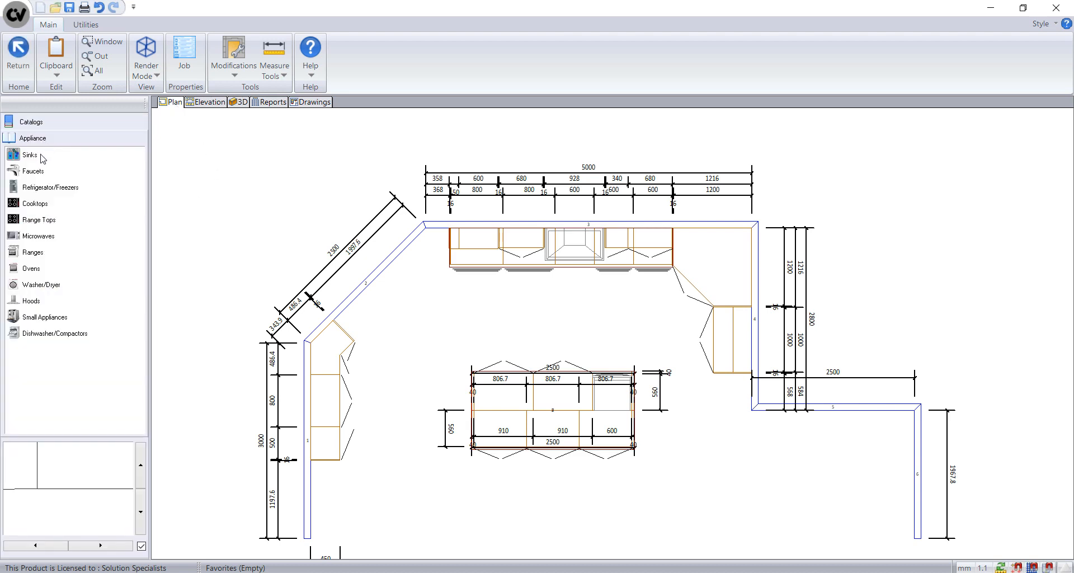
click(40, 156)
click(55, 221)
click(44, 223)
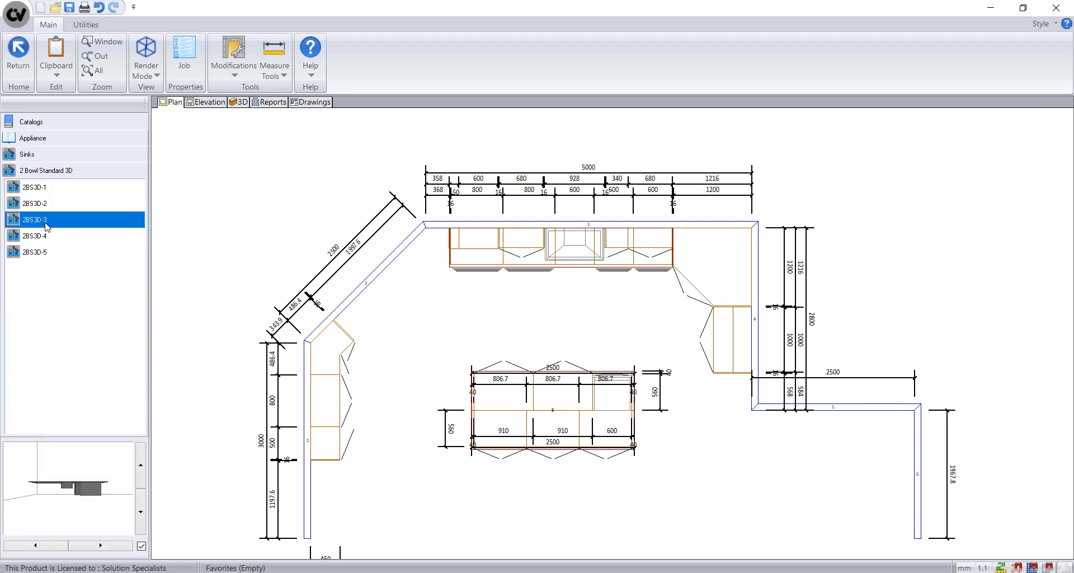
click(566, 393)
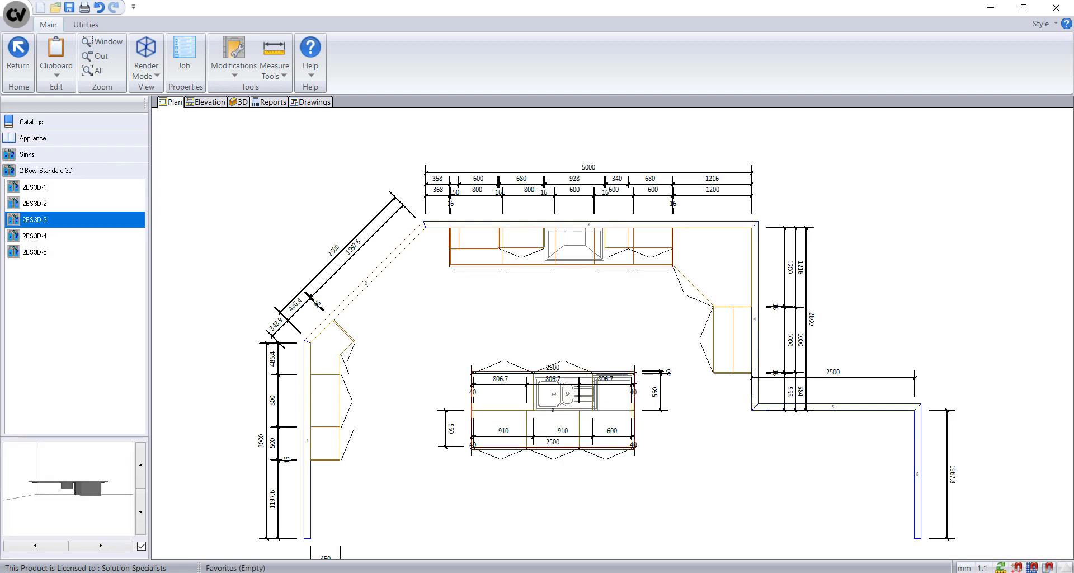
Step: Place a 600 Wide Gas Cooktop on the Wall 3 bench beneath the range hood
click(85, 140)
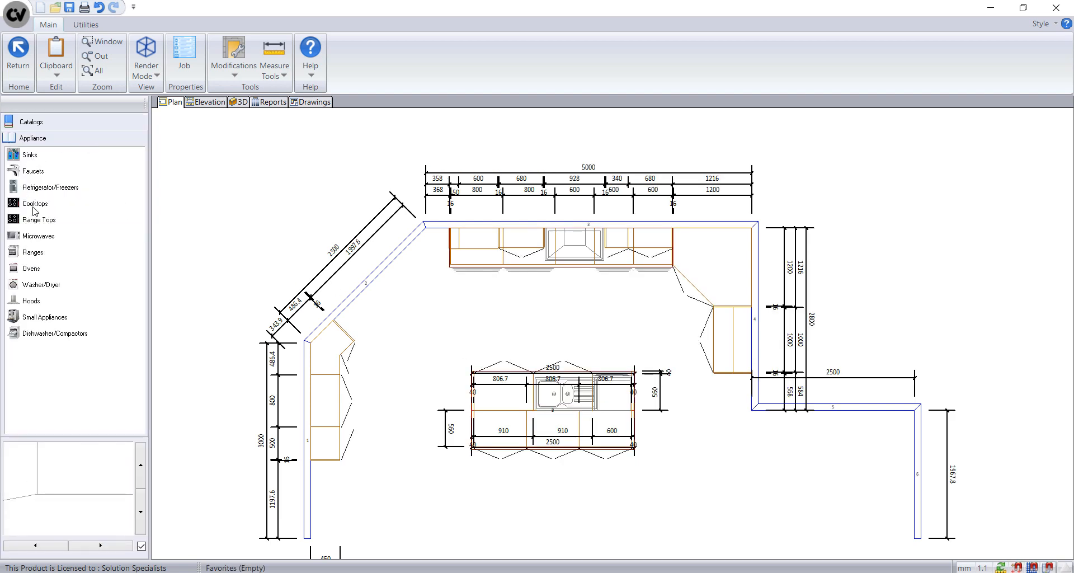
click(34, 204)
click(34, 205)
click(38, 188)
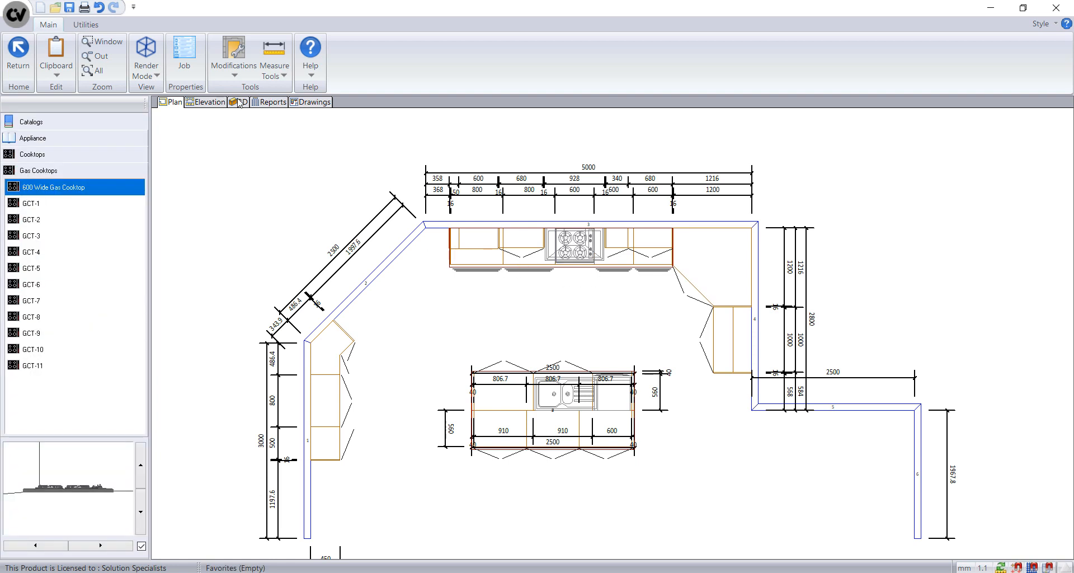
Step: Centre the 600 Wide Gas Cooktop under the WH-3 range hood on Wall 3 by setting its centre position from left to 2284
click(218, 102)
click(577, 263)
click(113, 227)
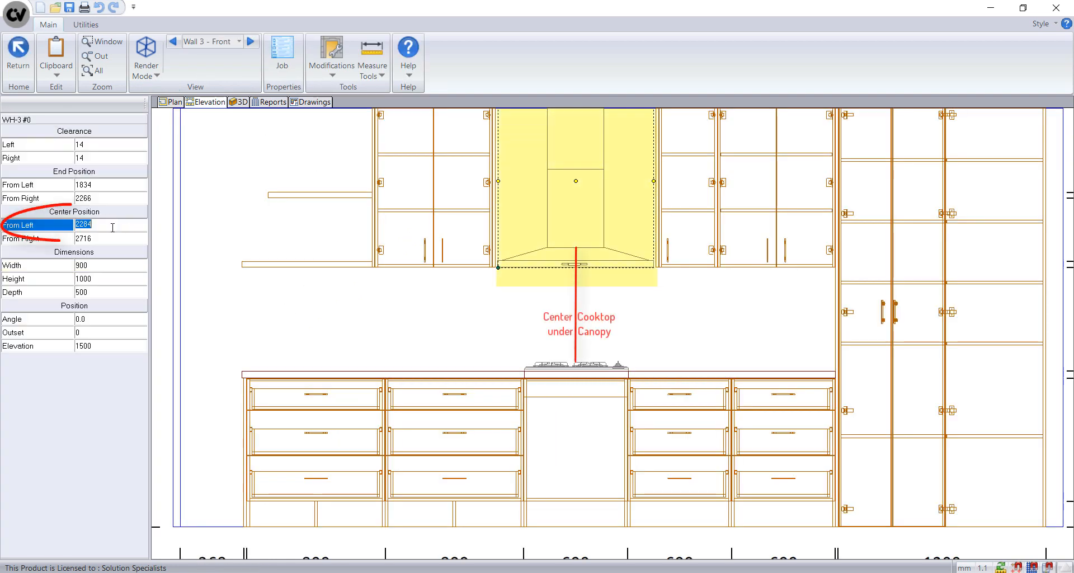
click(568, 372)
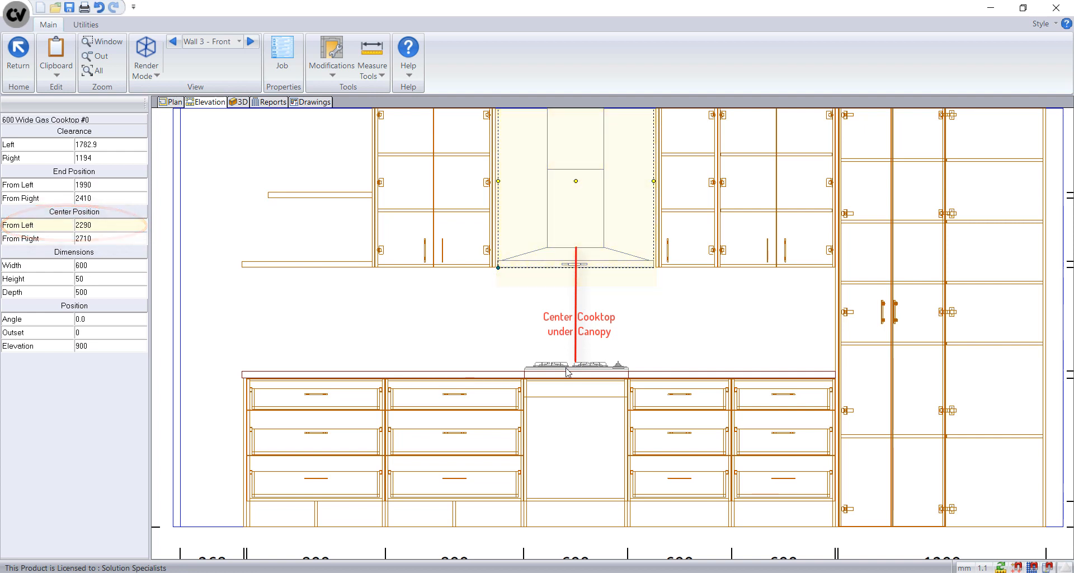
click(99, 228)
text(2284)
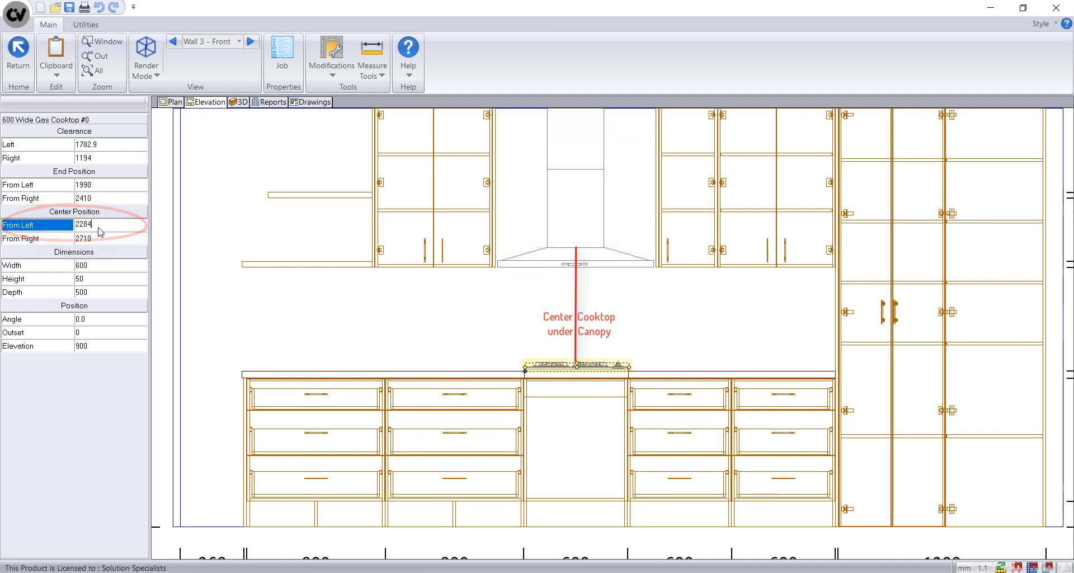
key(Return)
key(Escape)
Step: Place the SO-1 single oven from the appliance catalog in the cabinet beneath the cooktop on Wall 3
click(52, 154)
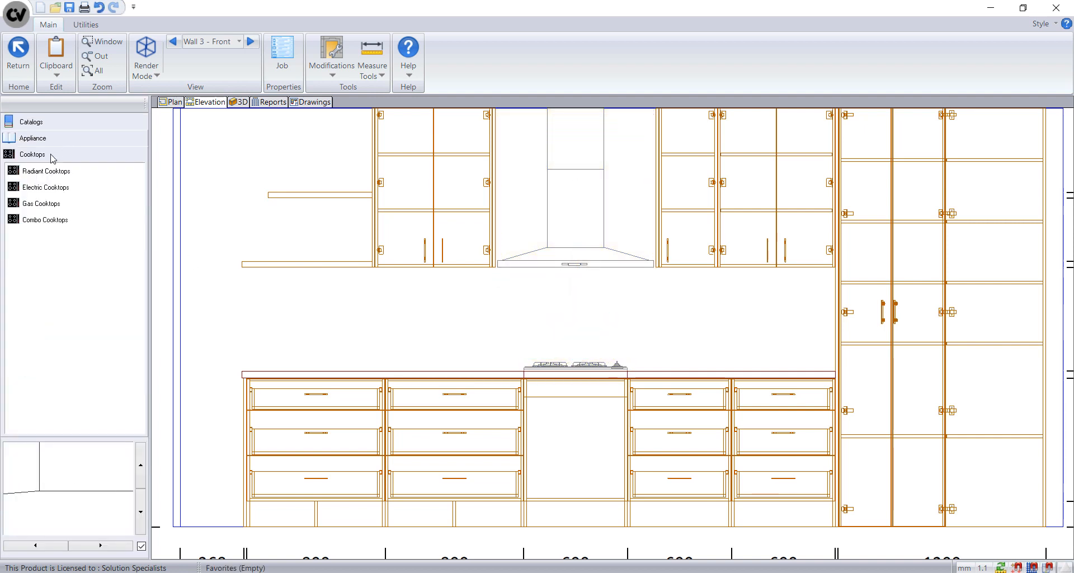
click(42, 157)
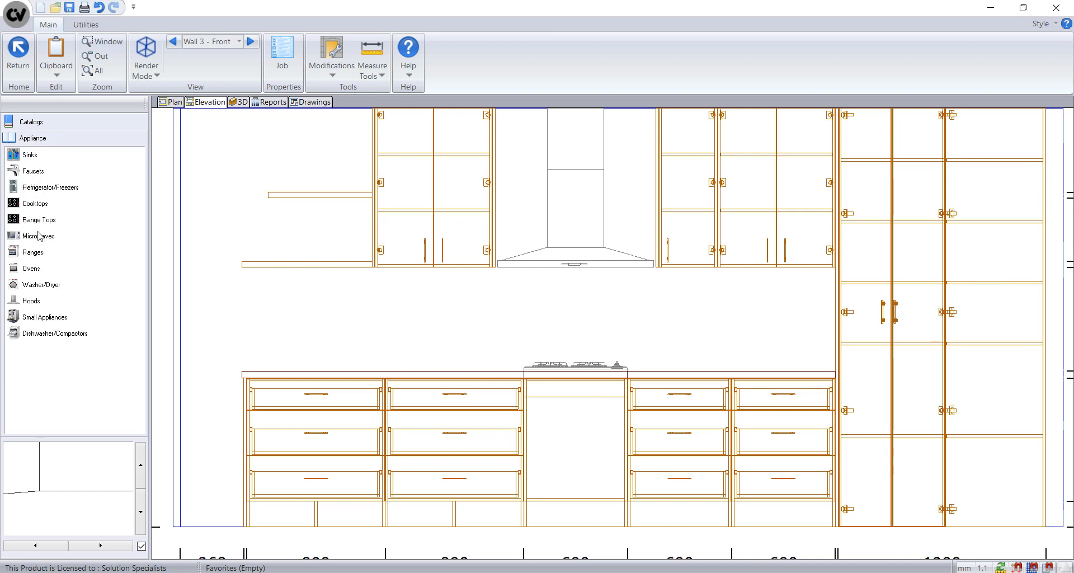
click(41, 269)
click(48, 175)
drag(44, 189, 610, 497)
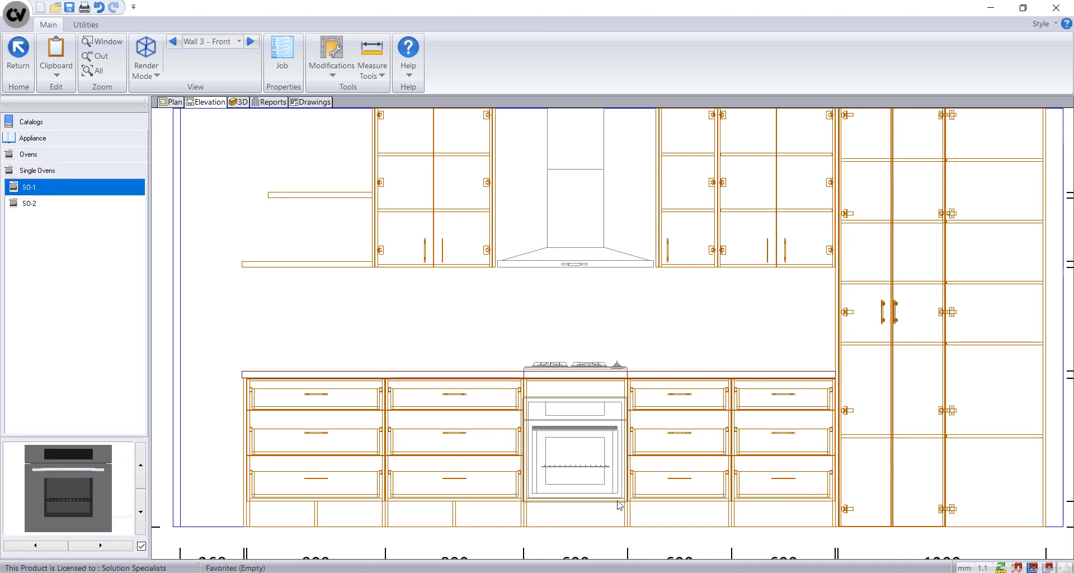
Step: Position the SO-1 oven with a left clearance of 0, an elevation of 150 and an outset of 40
click(593, 483)
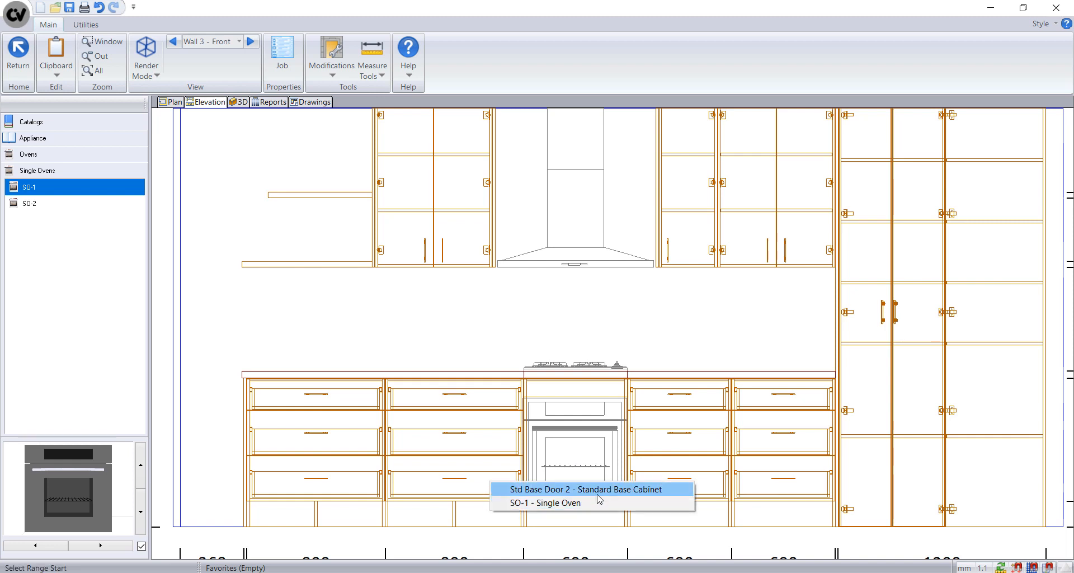
click(593, 503)
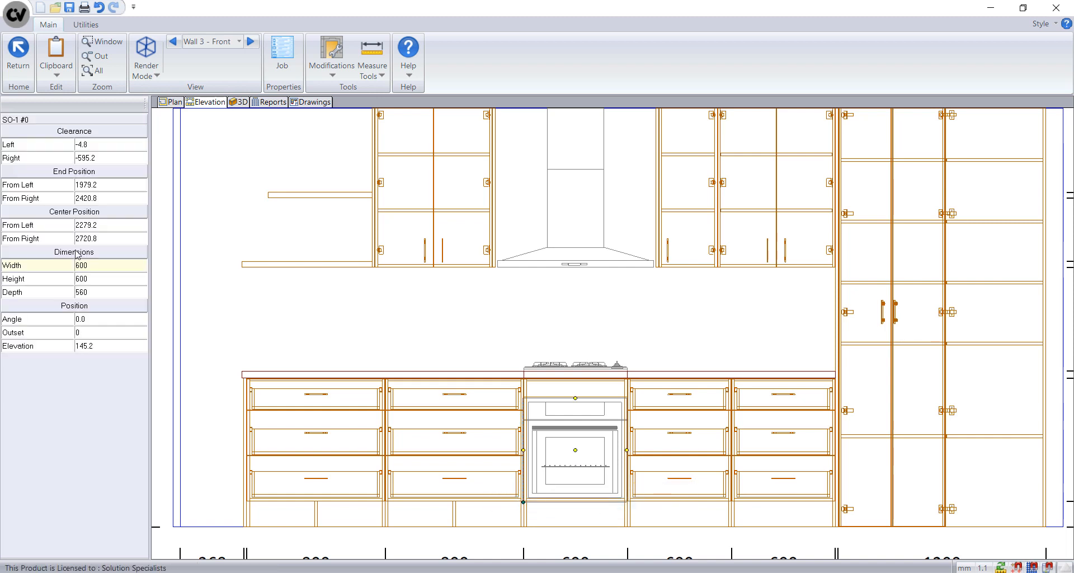
click(103, 144)
text(0)
key(Return)
click(108, 344)
text(150)
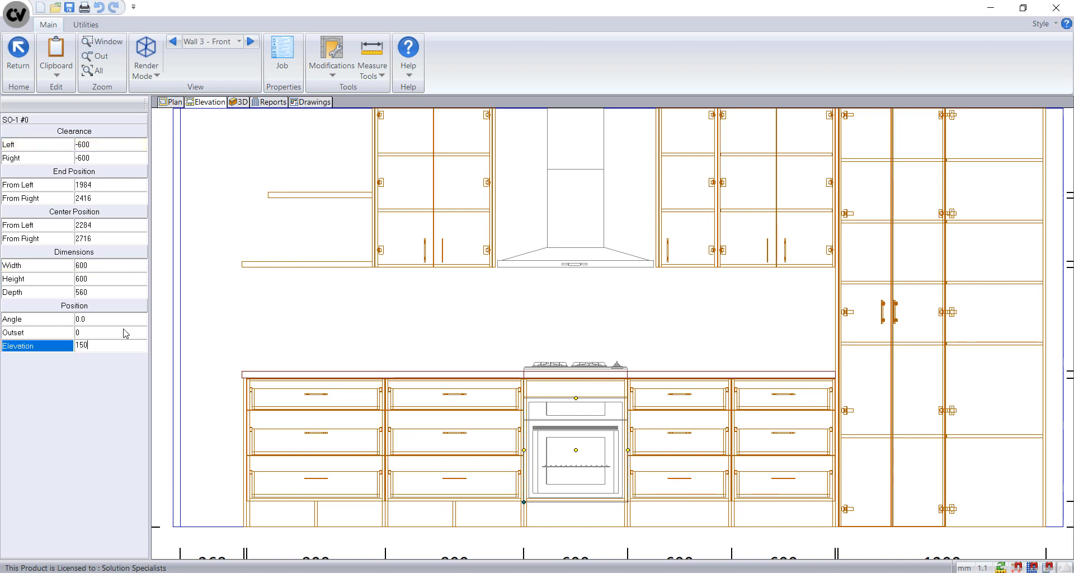
key(Return)
click(118, 334)
text(40)
key(Return)
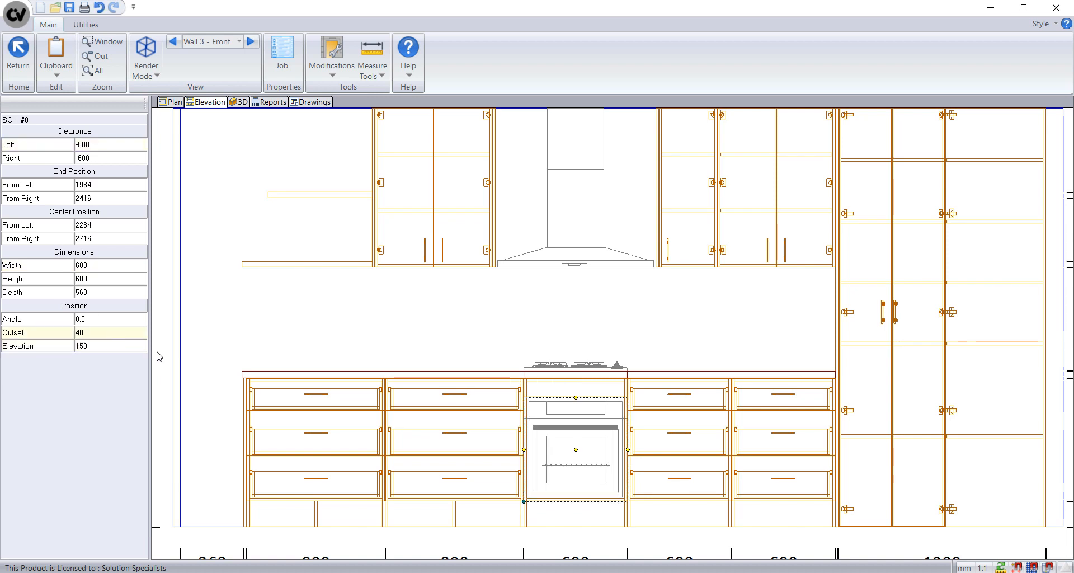
key(Escape)
Step: Place the AFF-1 refrigerator from the appliance catalog in the open space beneath the upper cabinet on Wall 4
click(251, 42)
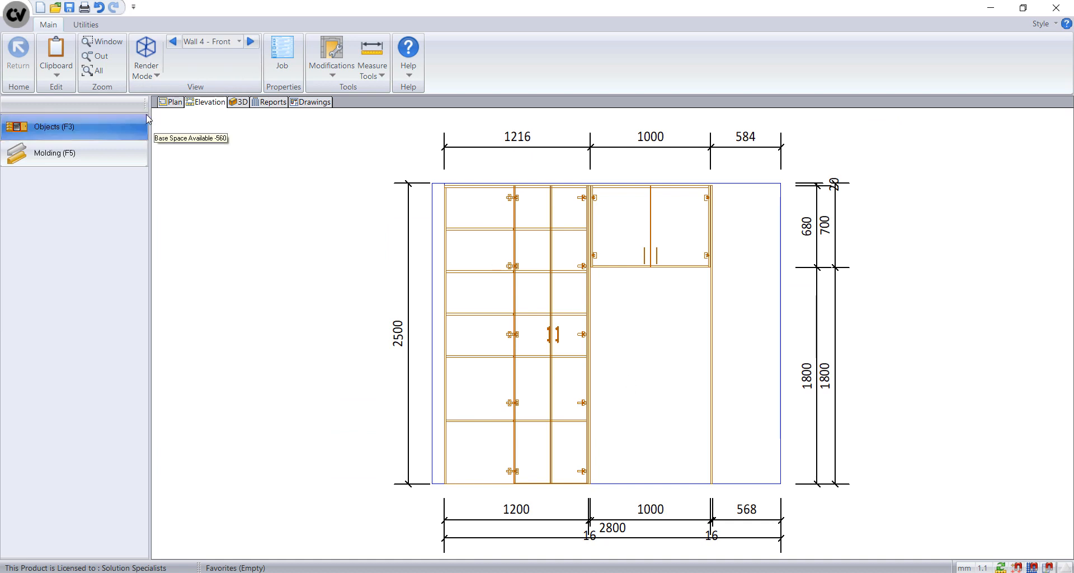
click(51, 123)
click(42, 185)
click(42, 171)
drag(47, 188, 652, 378)
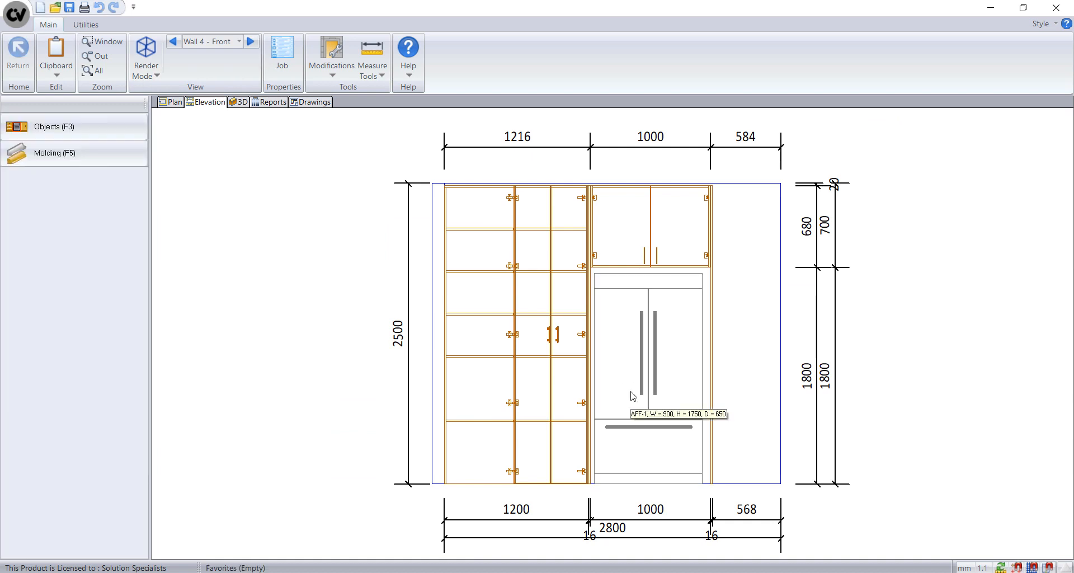
Step: Change the pull on the 45 Tall Corner cabinet's pair doors to the 224mm Handle and return to the wall elevation
click(564, 344)
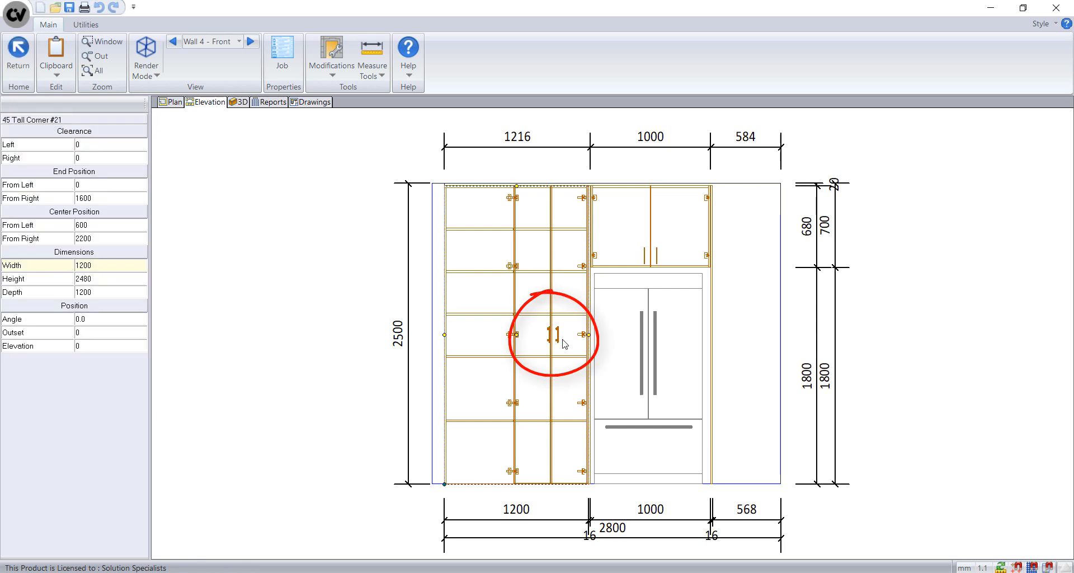
double_click(564, 344)
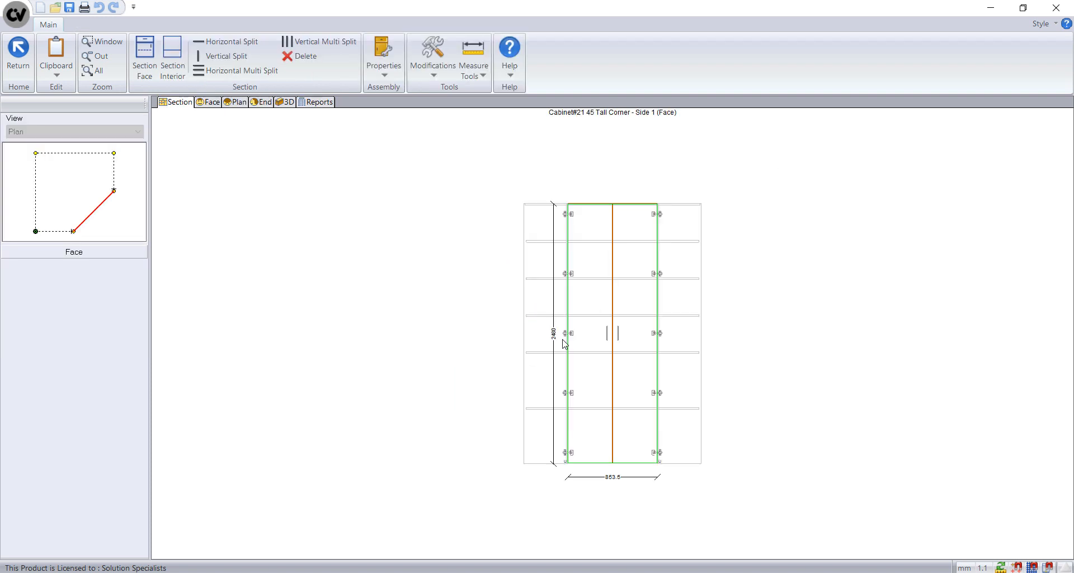
click(593, 344)
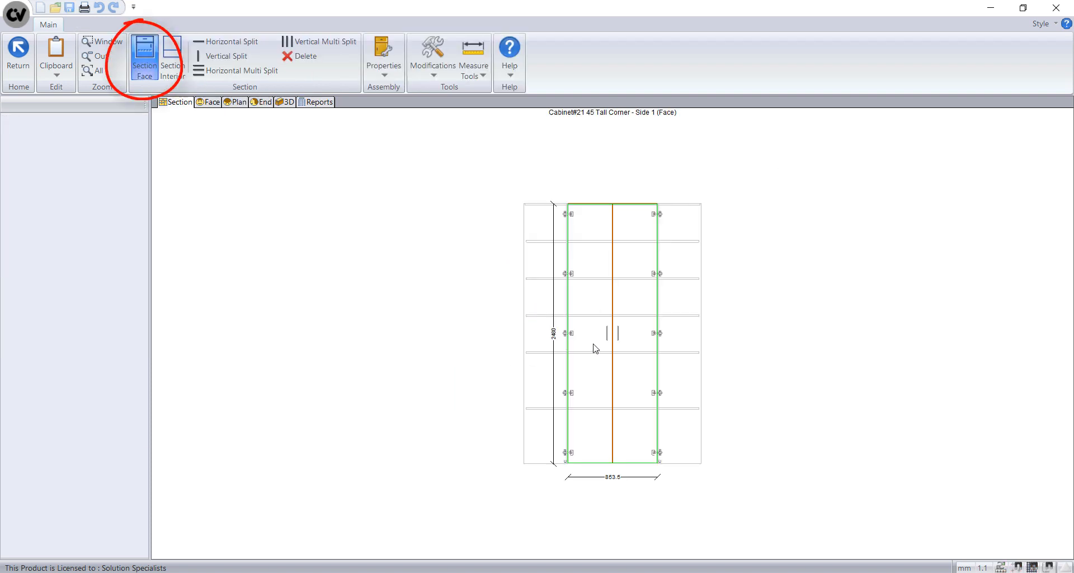
right_click(639, 300)
click(652, 400)
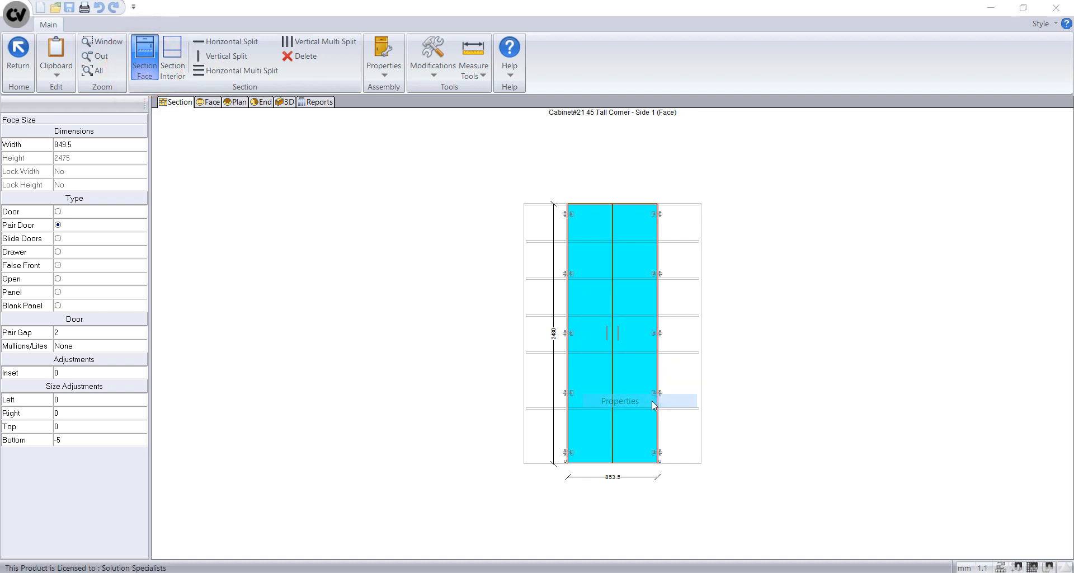
click(462, 194)
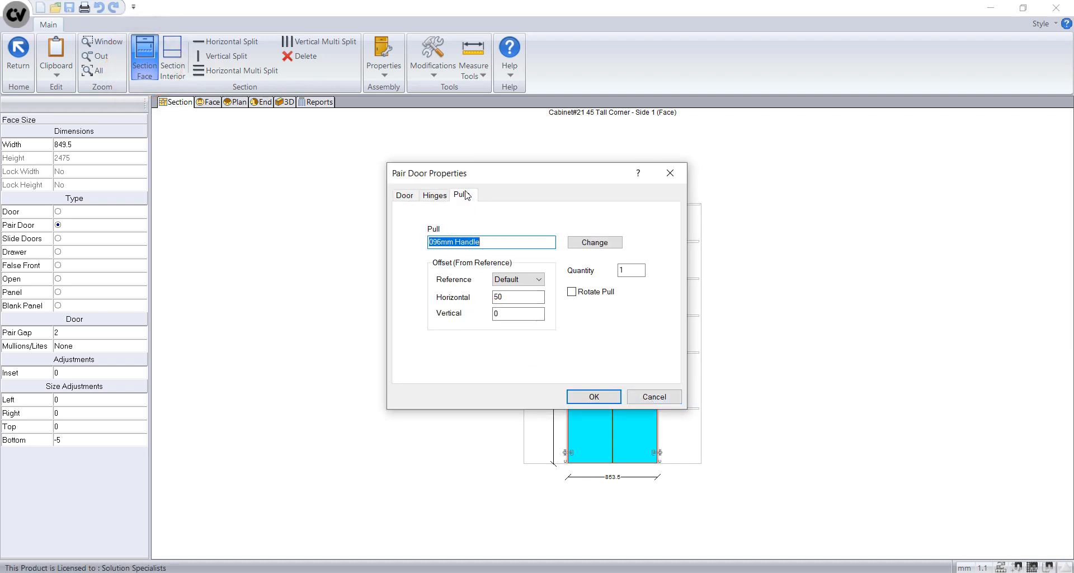
click(590, 248)
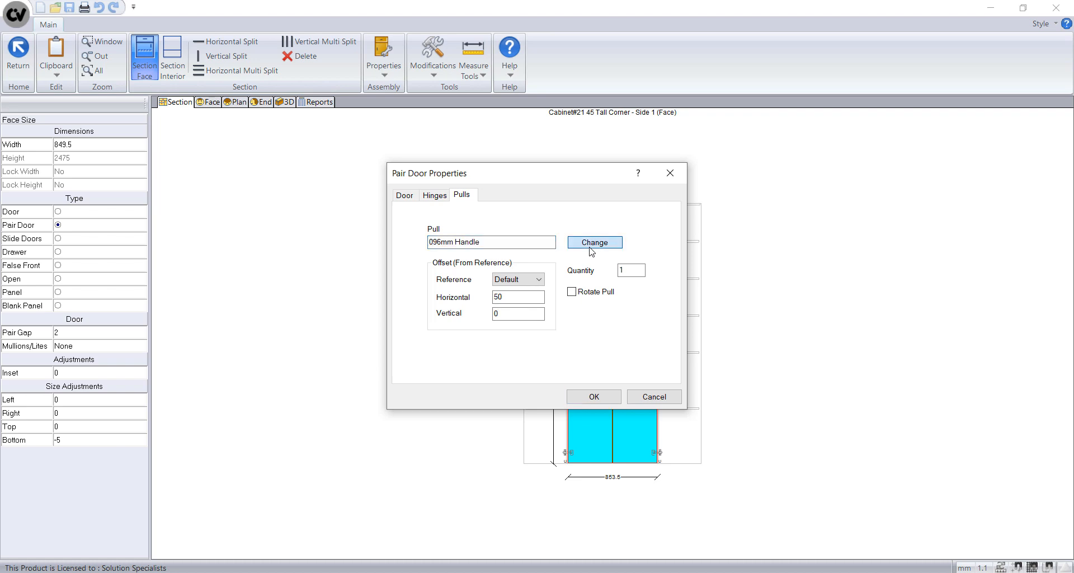
scroll(393, 386, down, 2)
click(386, 353)
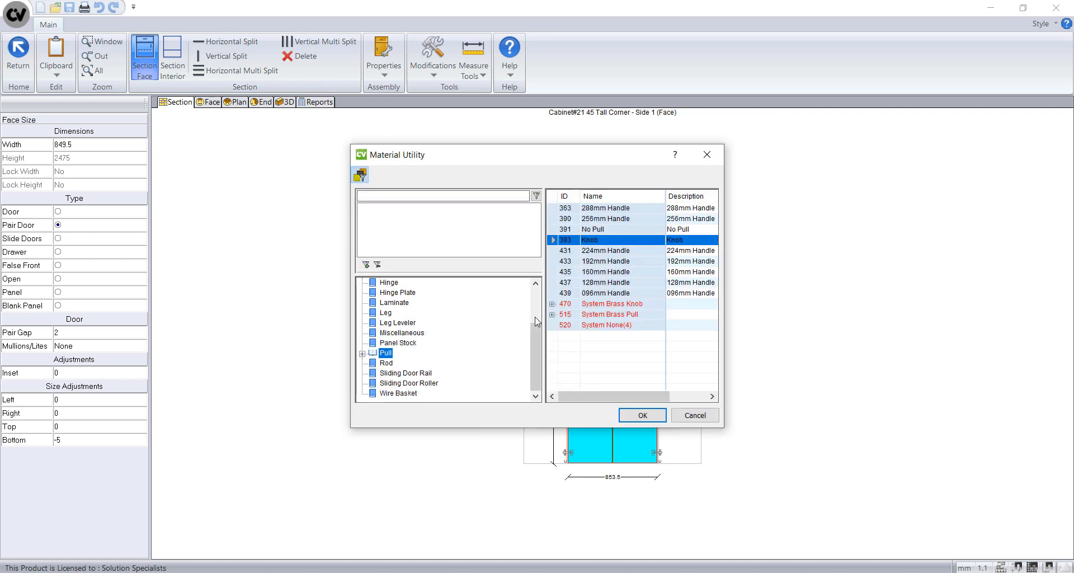
click(610, 255)
double_click(610, 254)
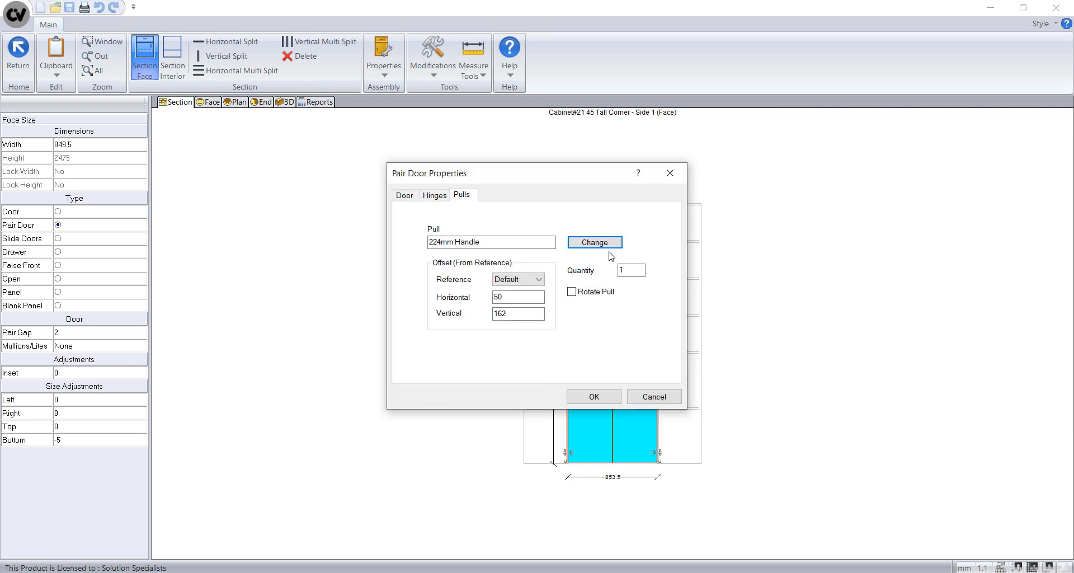
click(592, 396)
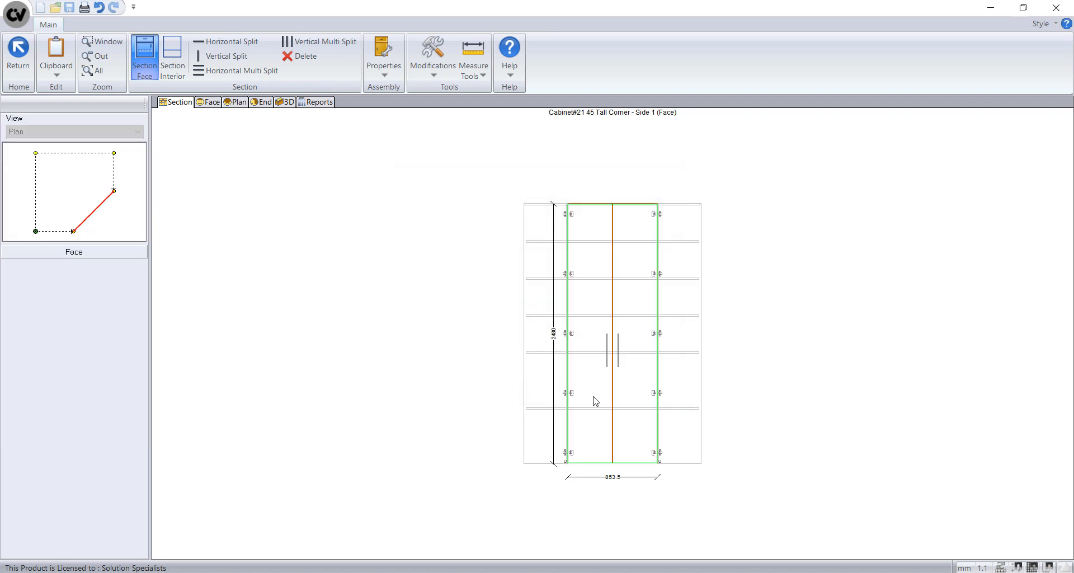
click(28, 66)
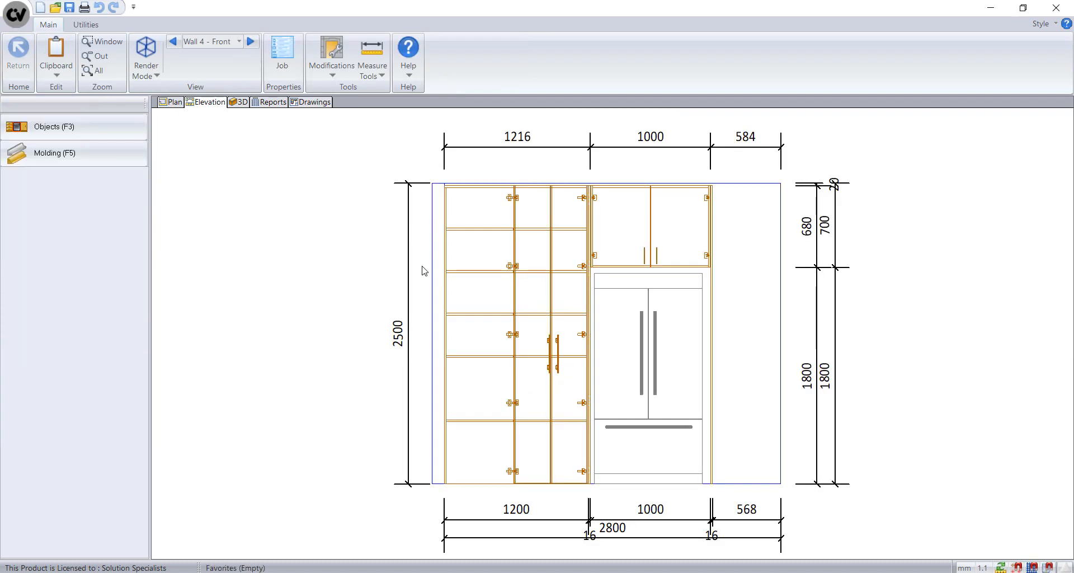
Step: Set the pull quantity to 0 on the pair doors of the leftmost Wall 8 island cabinet and return to the elevation
click(180, 103)
click(502, 432)
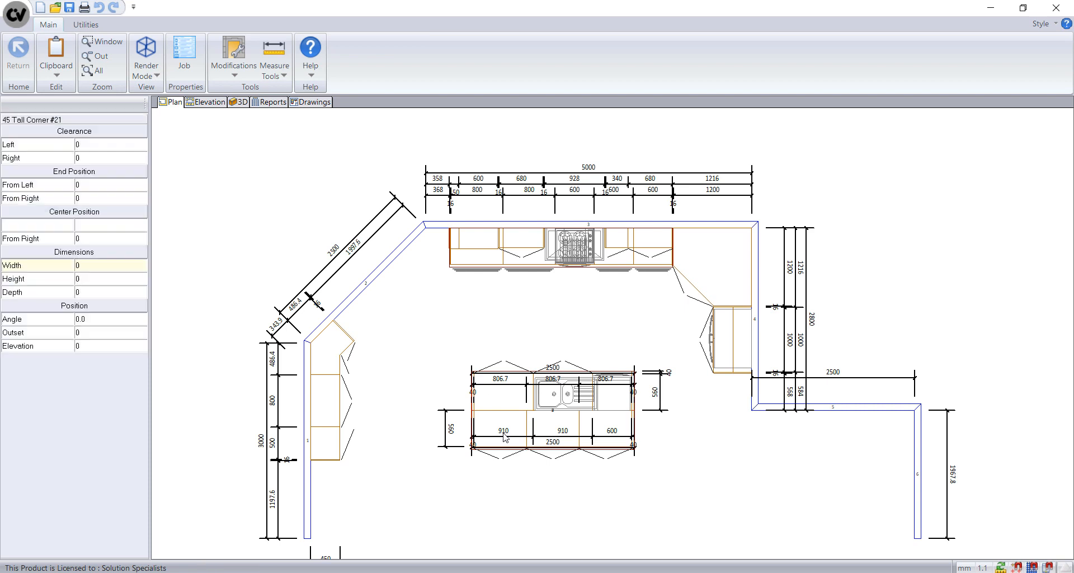
click(221, 104)
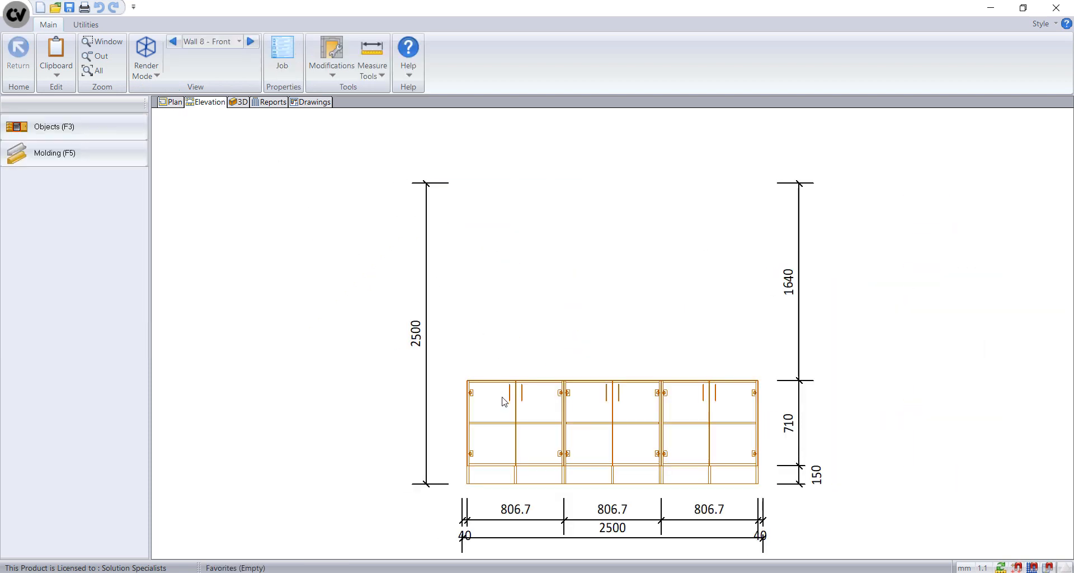
double_click(504, 402)
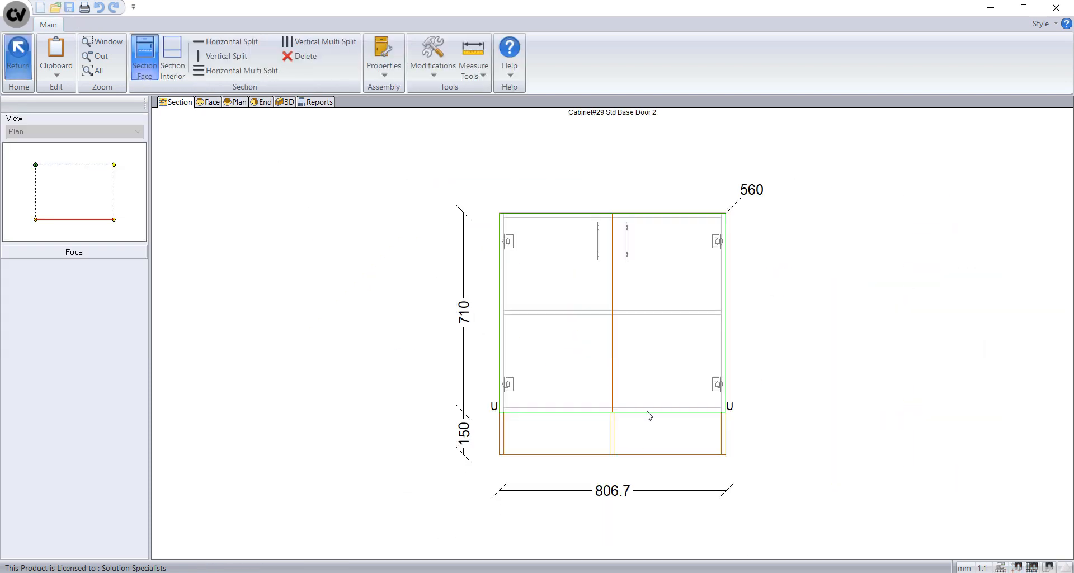
click(628, 355)
right_click(628, 354)
click(654, 450)
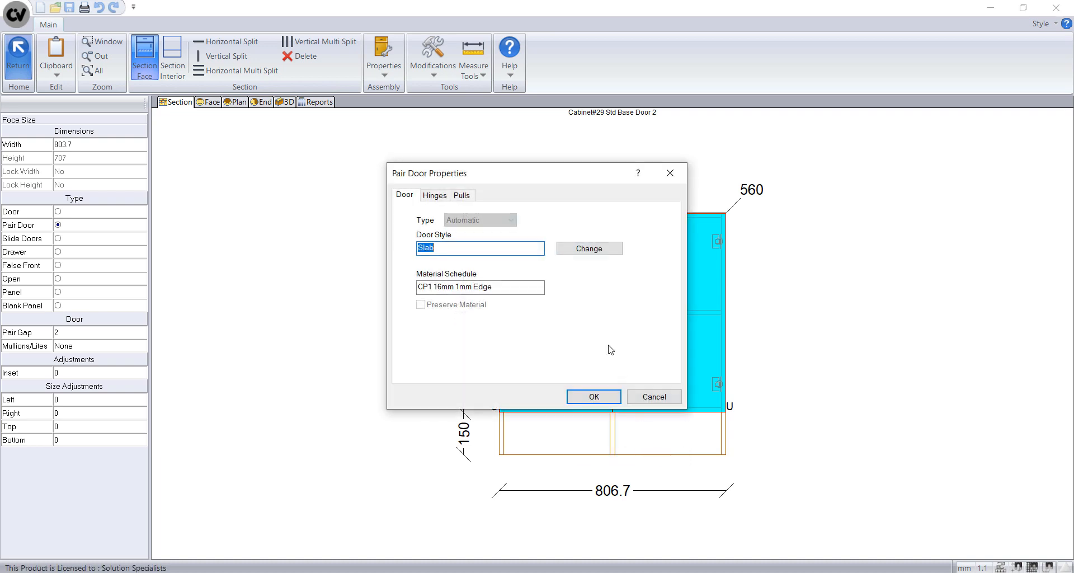
click(462, 195)
double_click(632, 271)
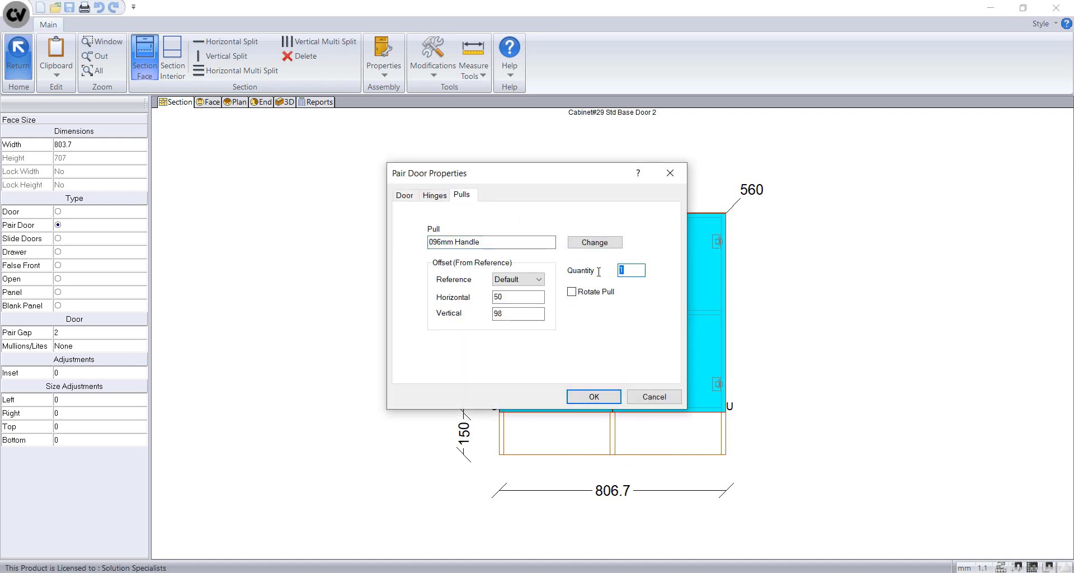
text(0)
click(594, 396)
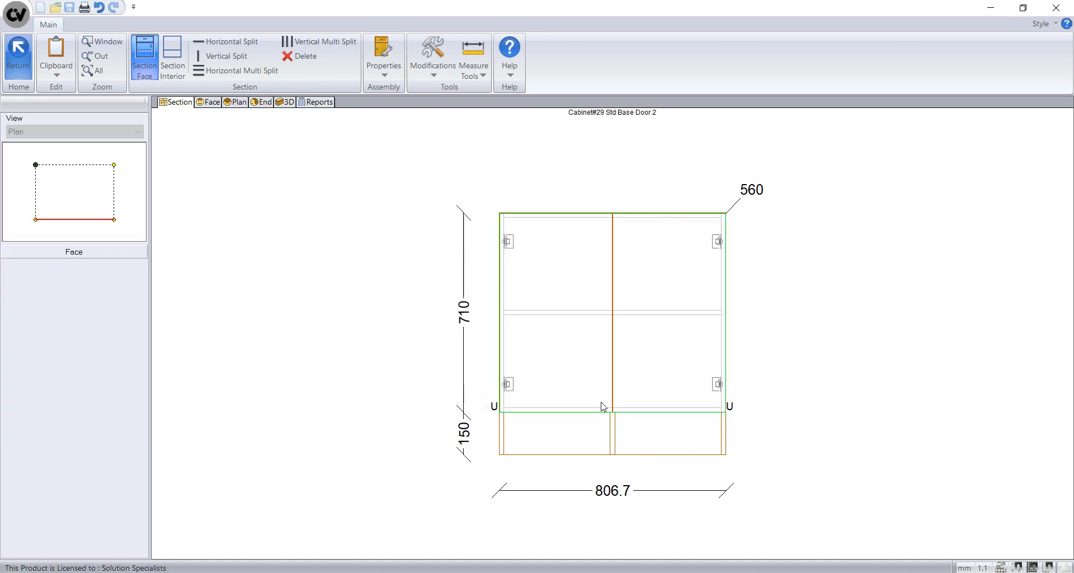
click(29, 62)
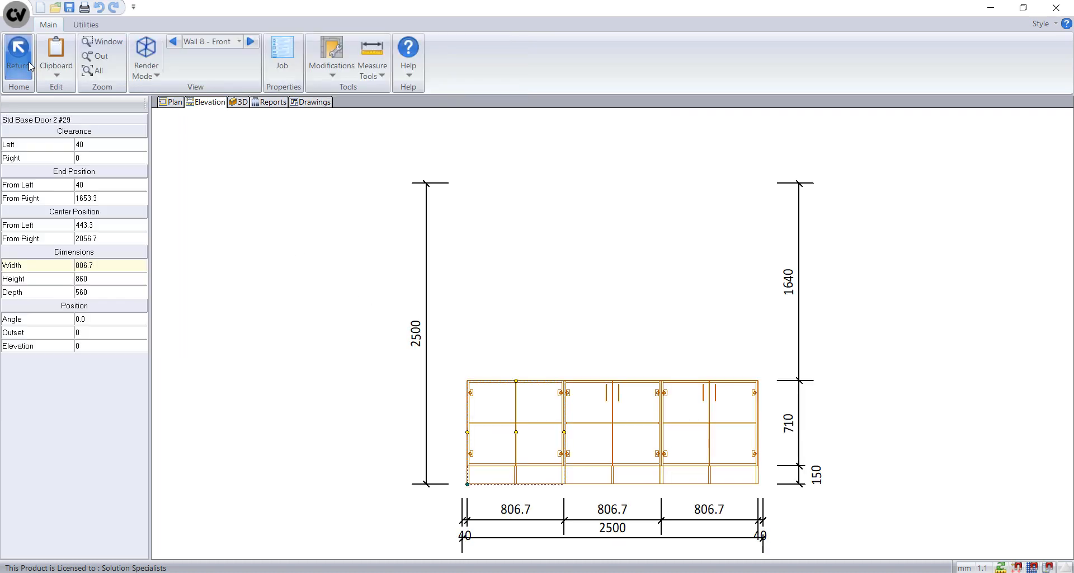
Step: Delete the middle and right base cabinets with handles from the Wall 8 side of the island
click(709, 426)
key(Delete)
click(645, 423)
key(Delete)
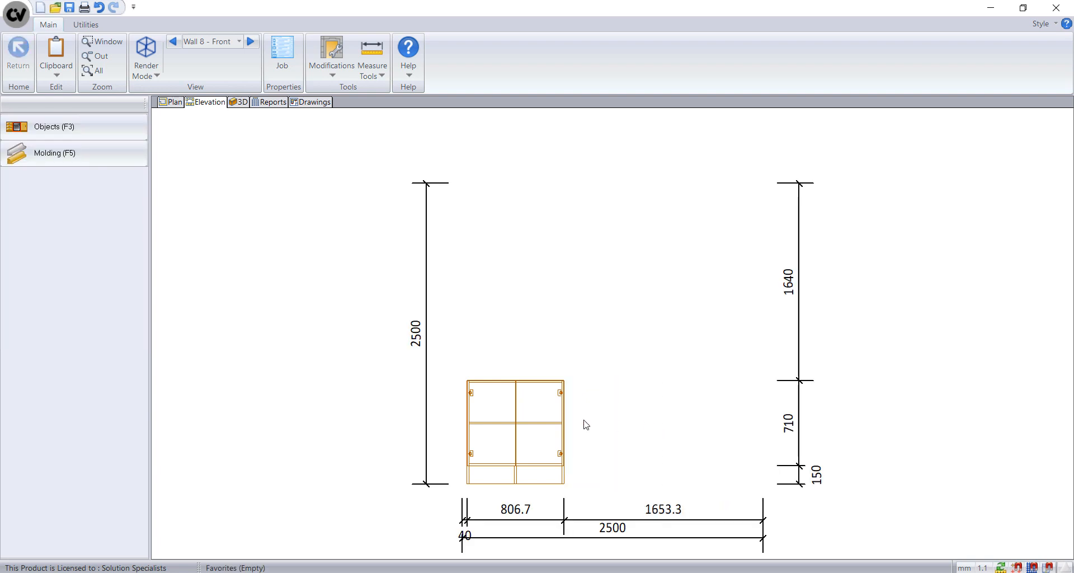
Step: Copy the remaining handleless island cabinet twice to fill the empty middle and right positions on Wall 8
right_click(572, 419)
right_click(508, 420)
click(555, 428)
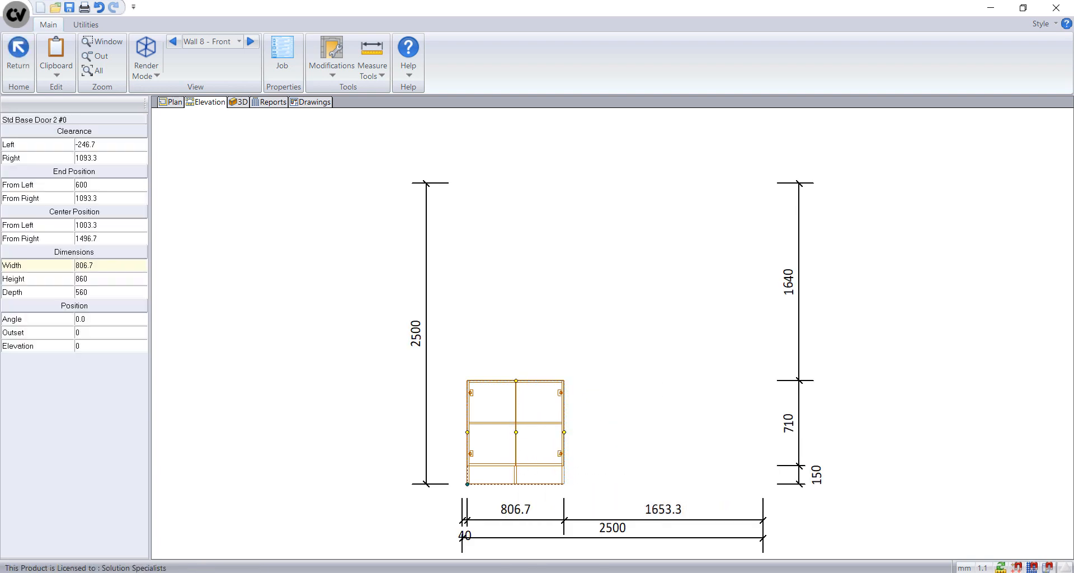
click(613, 428)
click(710, 428)
key(Escape)
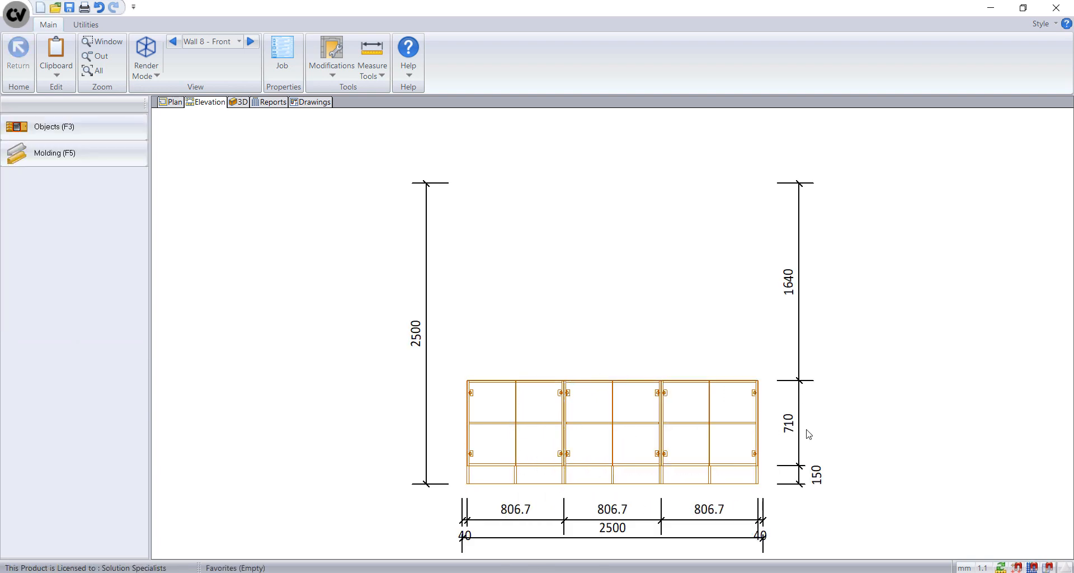
Step: On the Wall 1 elevation, change the single door pull of the 500 mm tall cabinet to the 224mm Handle and return to the elevation
click(177, 104)
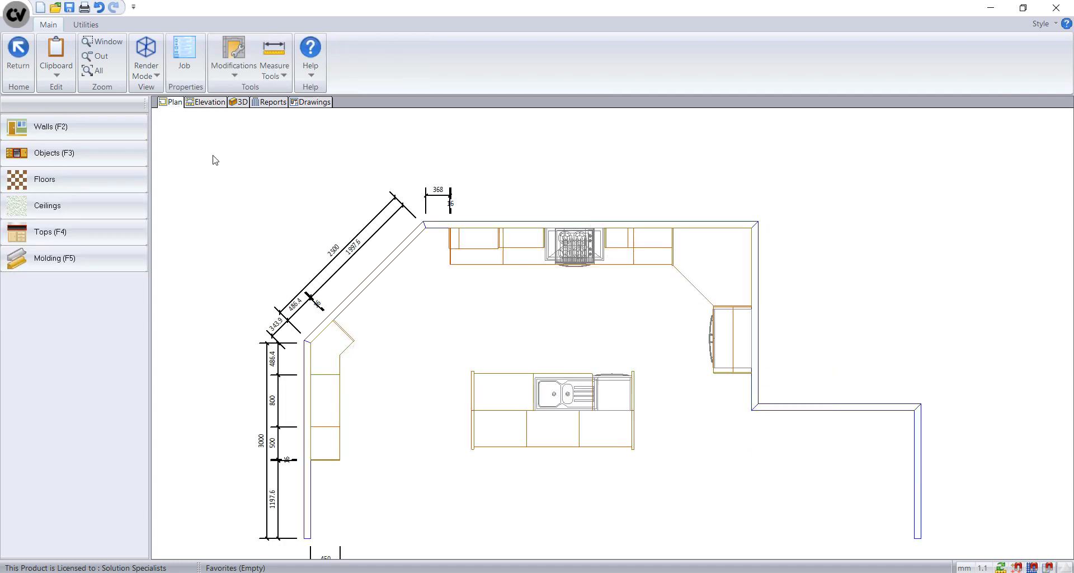
click(333, 444)
click(219, 104)
double_click(610, 342)
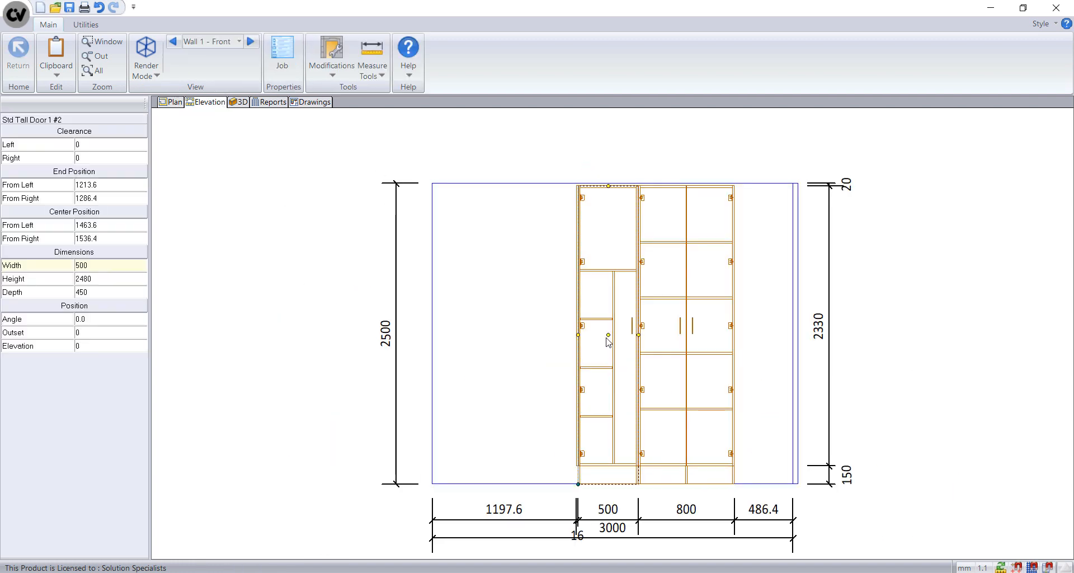
click(606, 338)
right_click(606, 338)
click(616, 439)
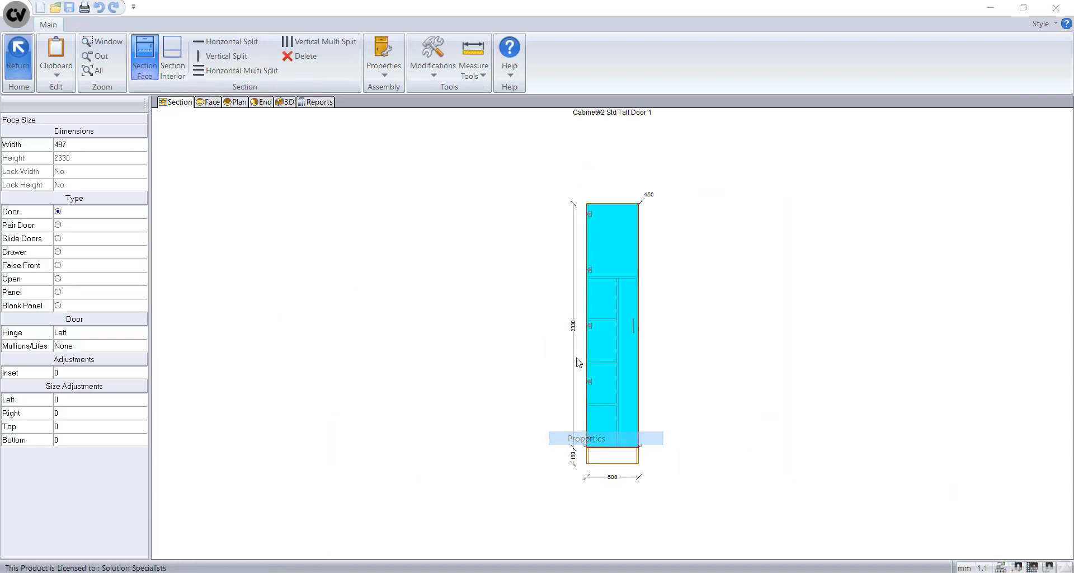
click(462, 194)
click(608, 244)
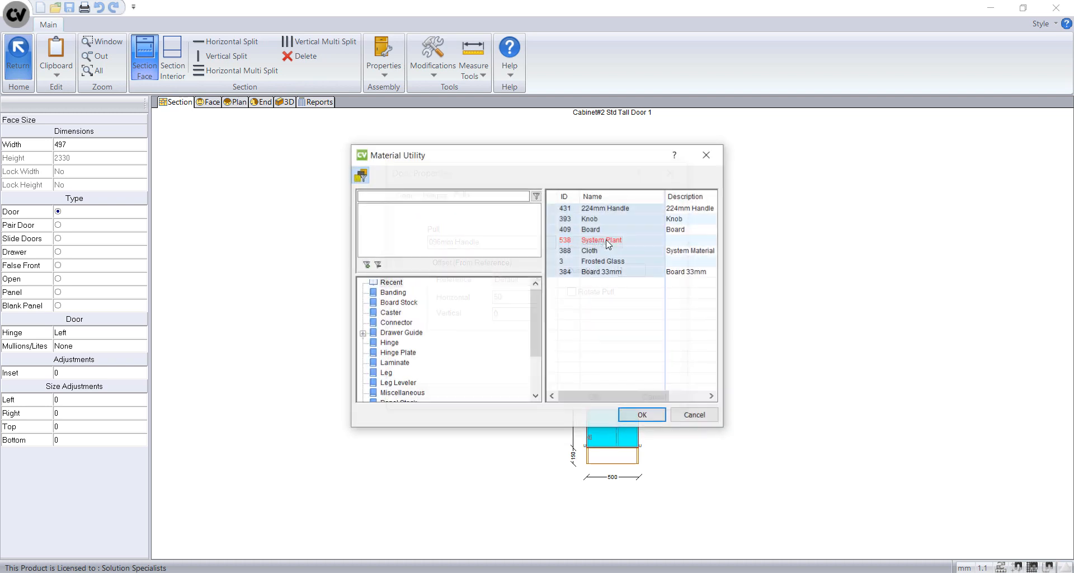
double_click(618, 210)
click(609, 396)
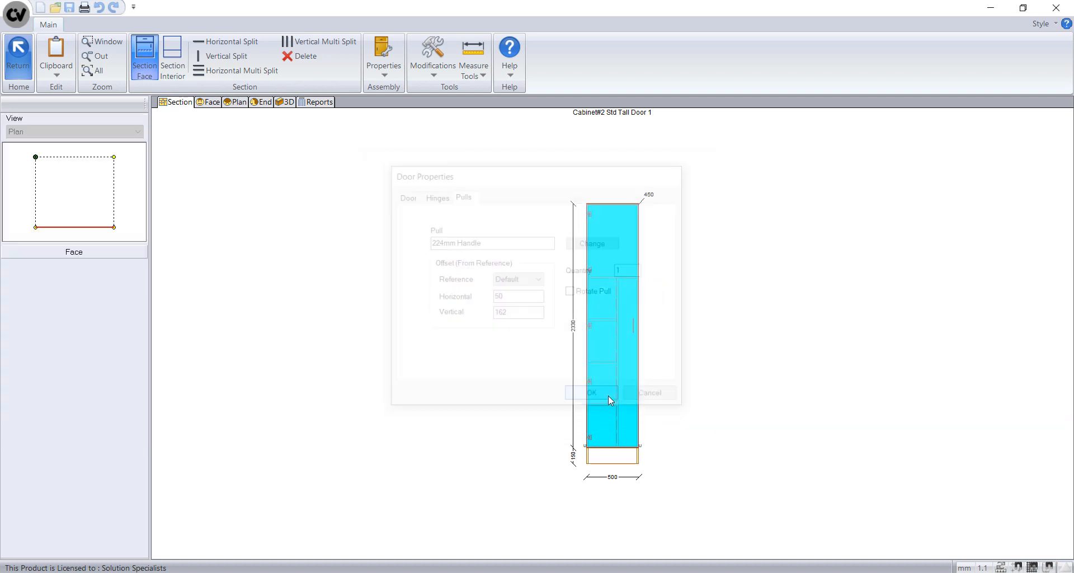
click(18, 56)
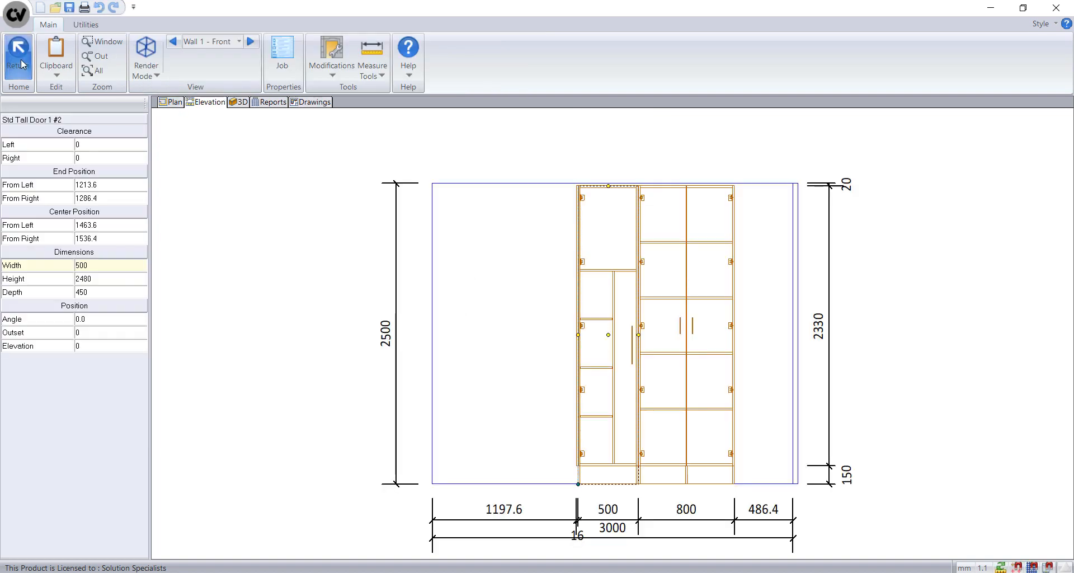
Step: Change the pull on the pair doors of the 800 mm tall cabinet to the 224mm Handle and return to the elevation
double_click(653, 329)
right_click(592, 316)
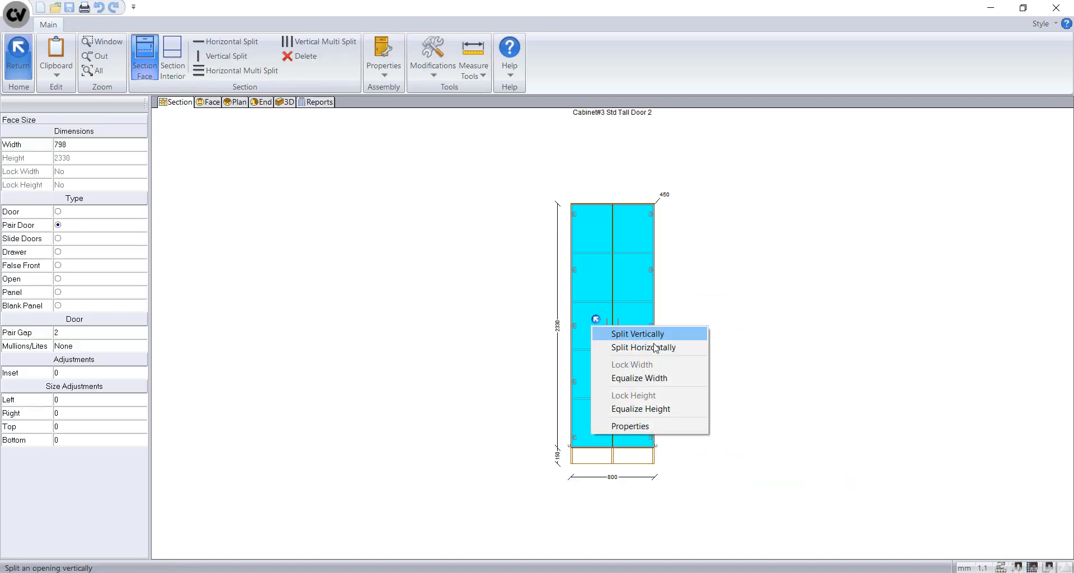
click(680, 427)
click(466, 197)
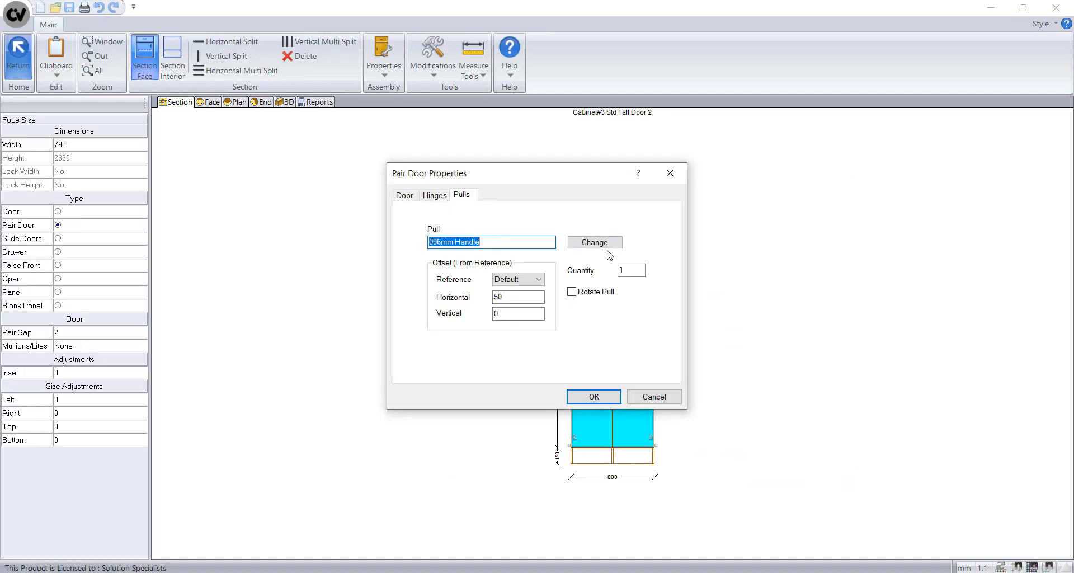
click(599, 242)
double_click(604, 210)
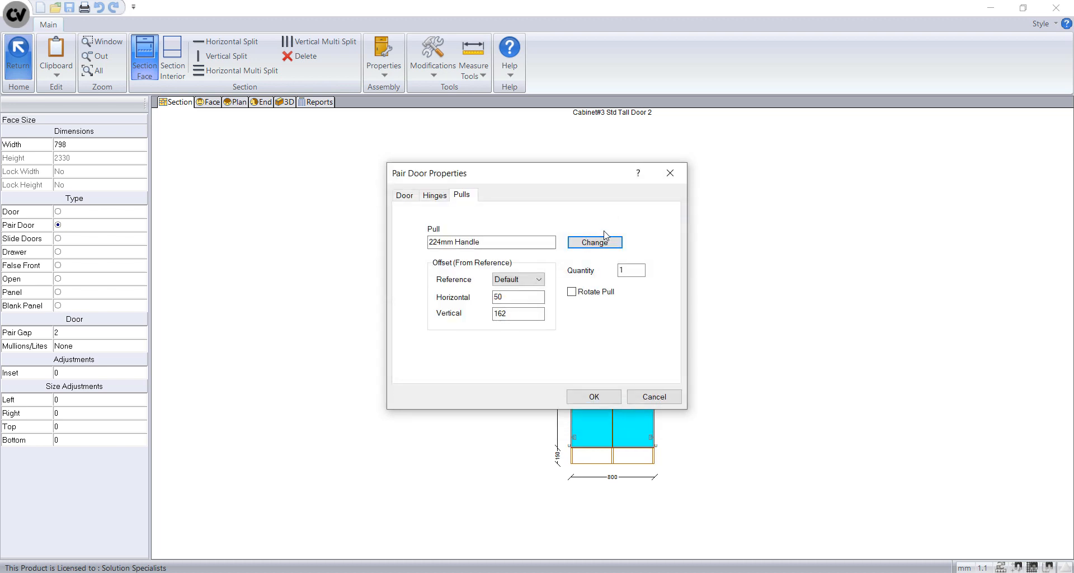
click(588, 396)
click(18, 48)
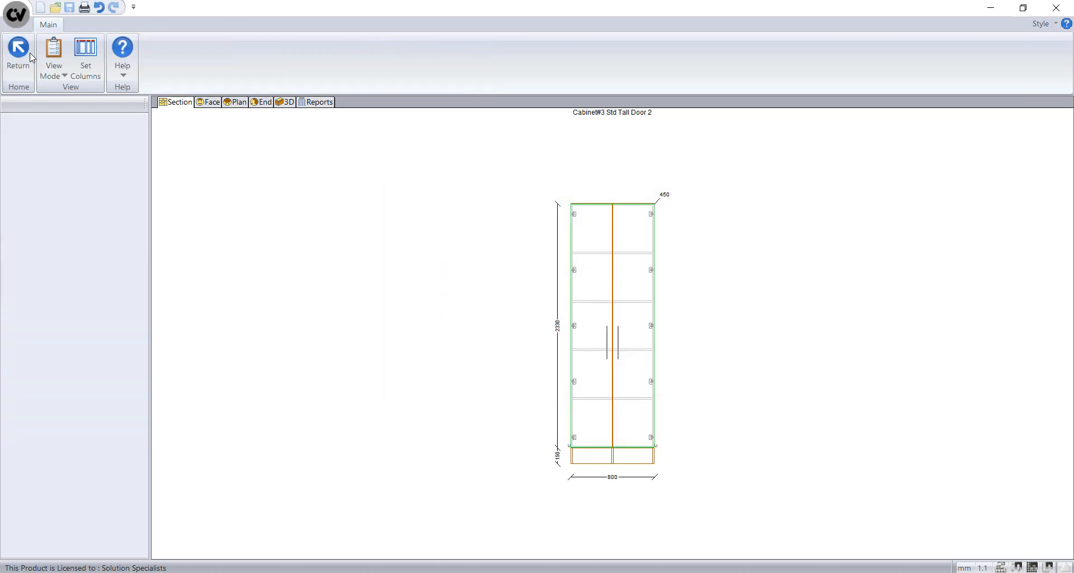
Step: Change the door pull of the angled tall cabinet on Wall 2 to the 224mm Handle and review the kitchen in 3D
click(252, 42)
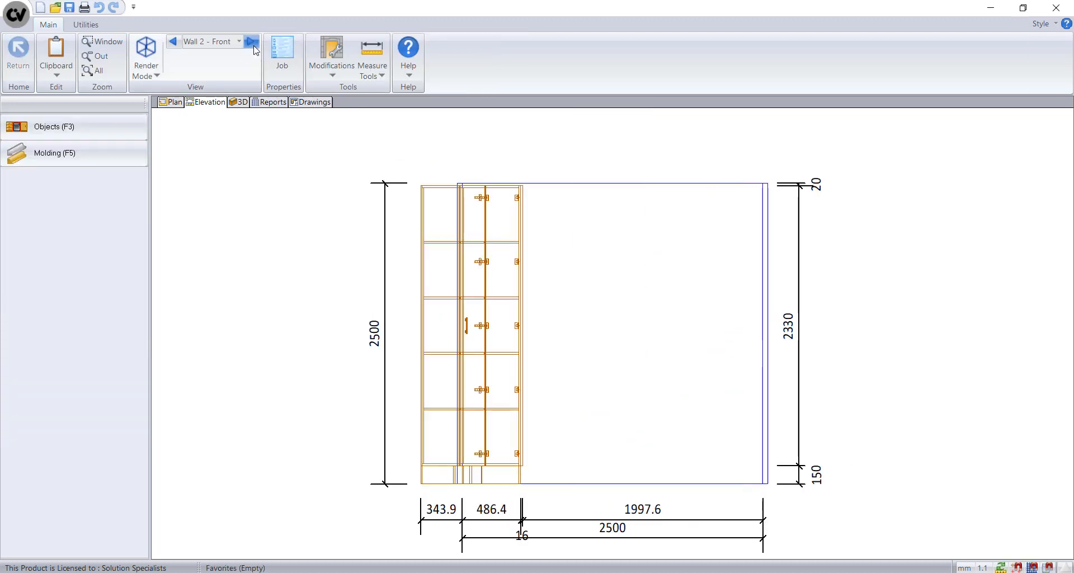
double_click(492, 336)
click(594, 347)
right_click(594, 348)
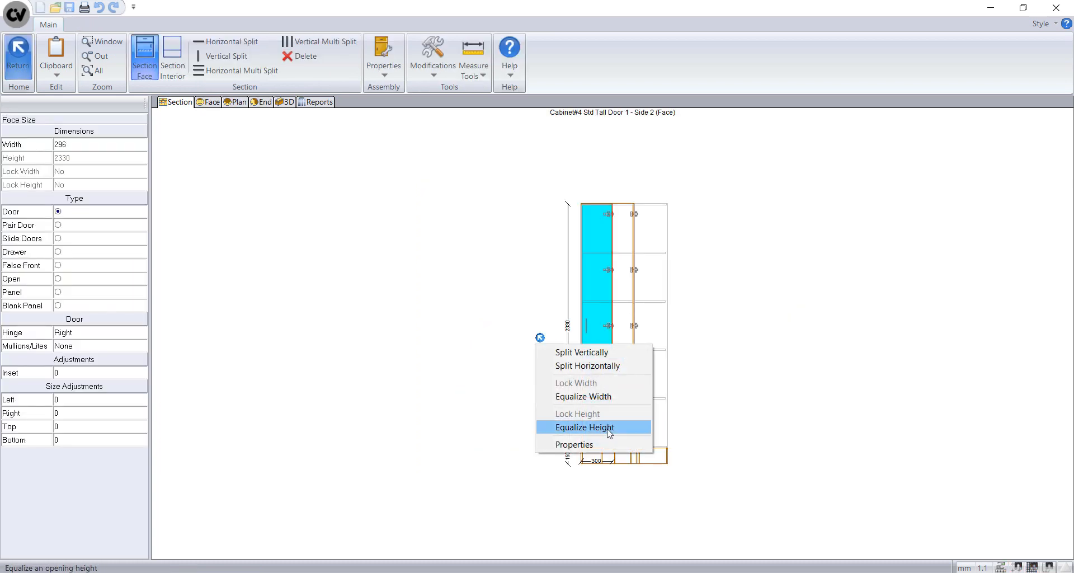
click(582, 444)
click(463, 194)
click(595, 243)
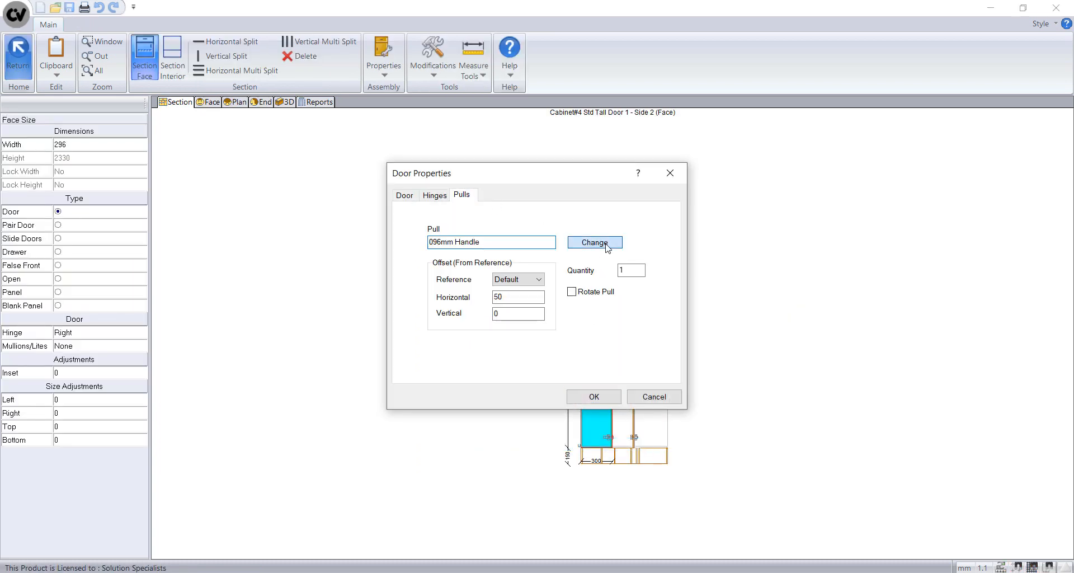
double_click(606, 214)
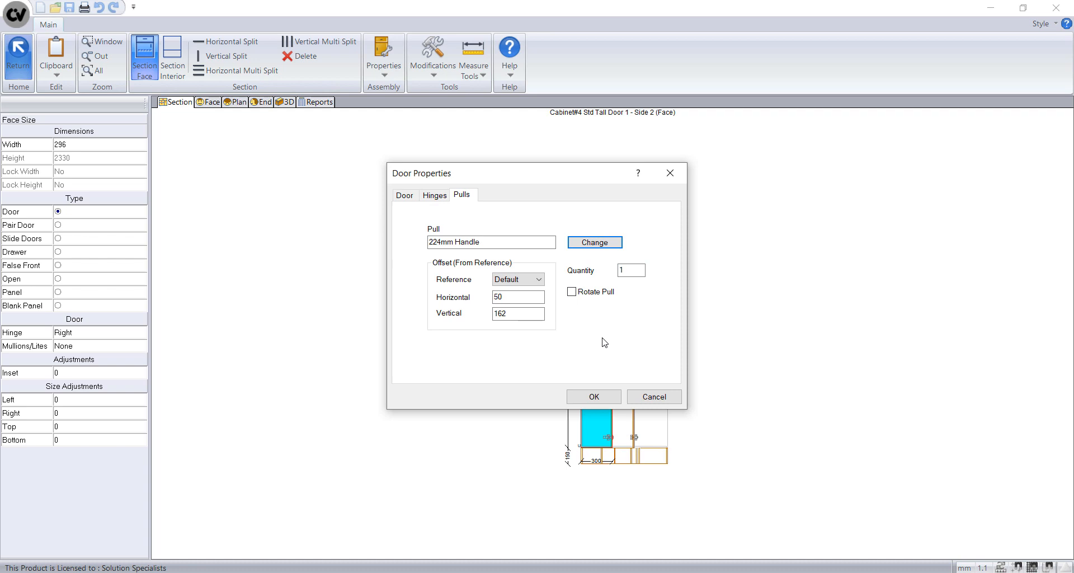
click(592, 394)
click(19, 56)
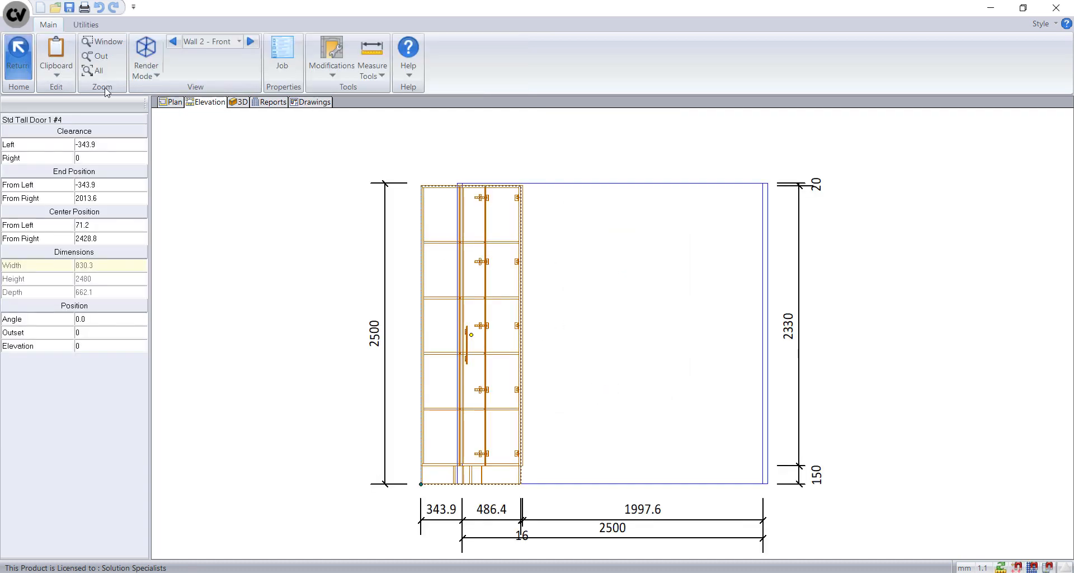
click(235, 103)
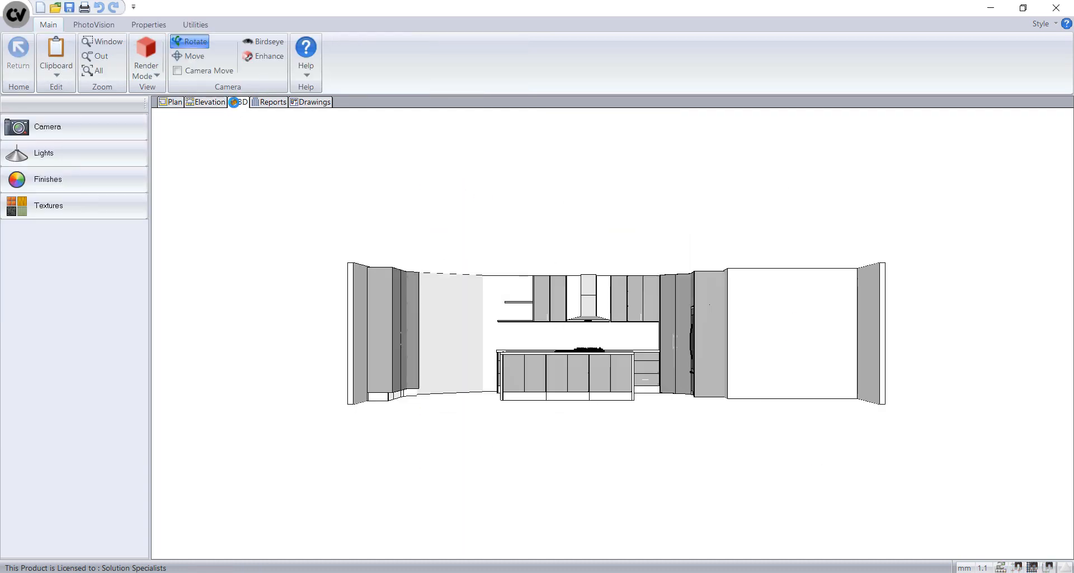
mouse_move(693, 365)
mouse_down()
mouse_move(480, 348)
mouse_move(501, 383)
mouse_move(479, 339)
mouse_up()
scroll(479, 339, up, 4)
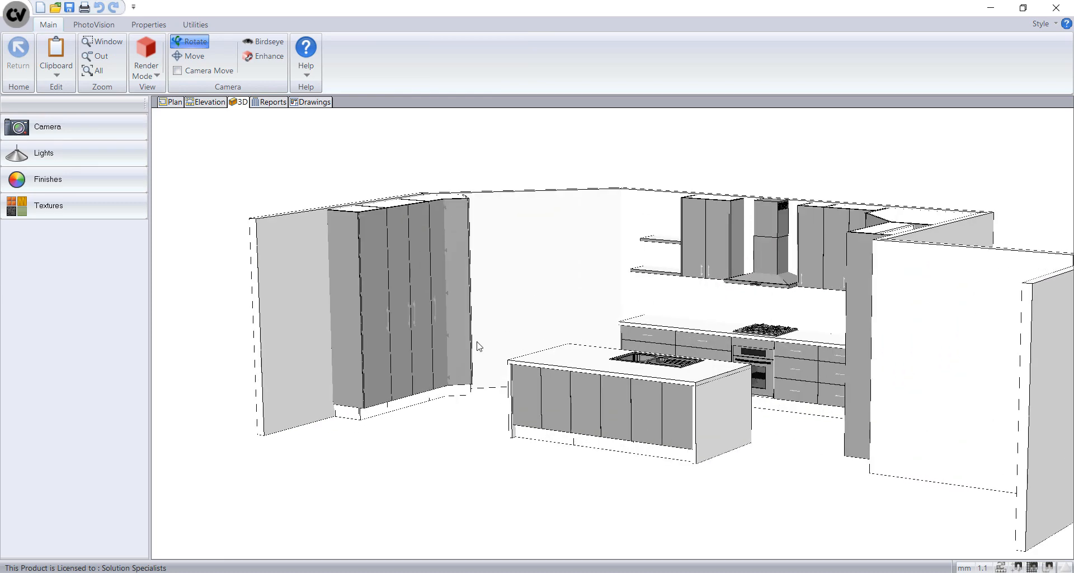
scroll(502, 362, up, 1)
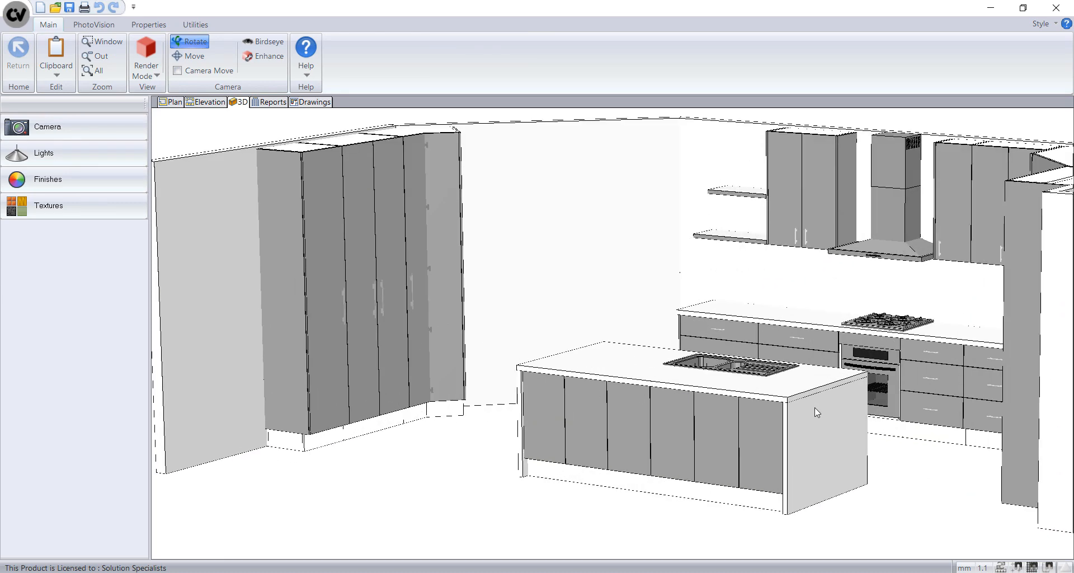
Step: Set the wall-side edge of the cooktop run's countertop to Splash and save the new top shape
click(176, 103)
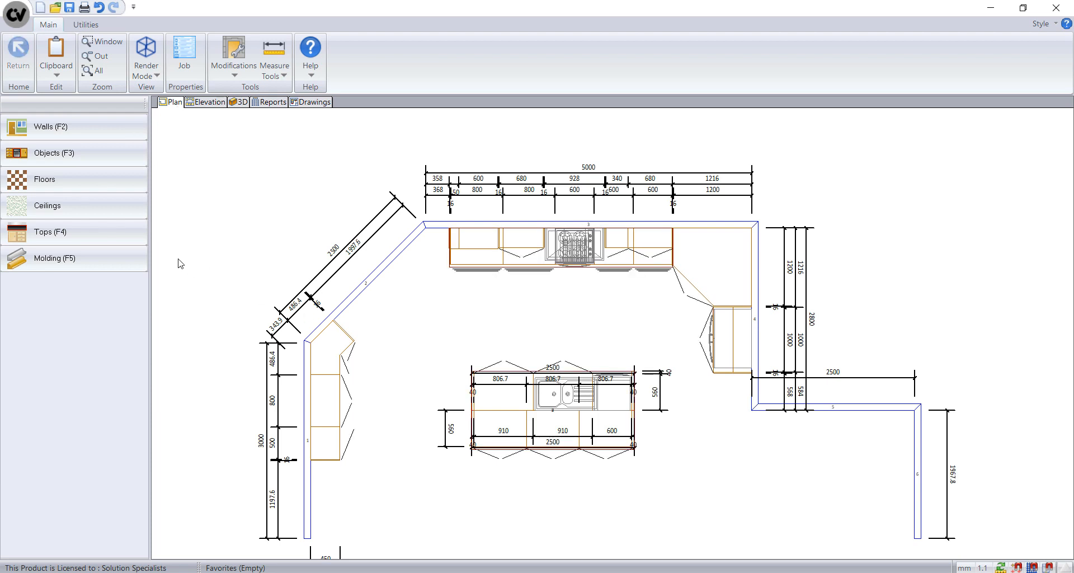
click(131, 238)
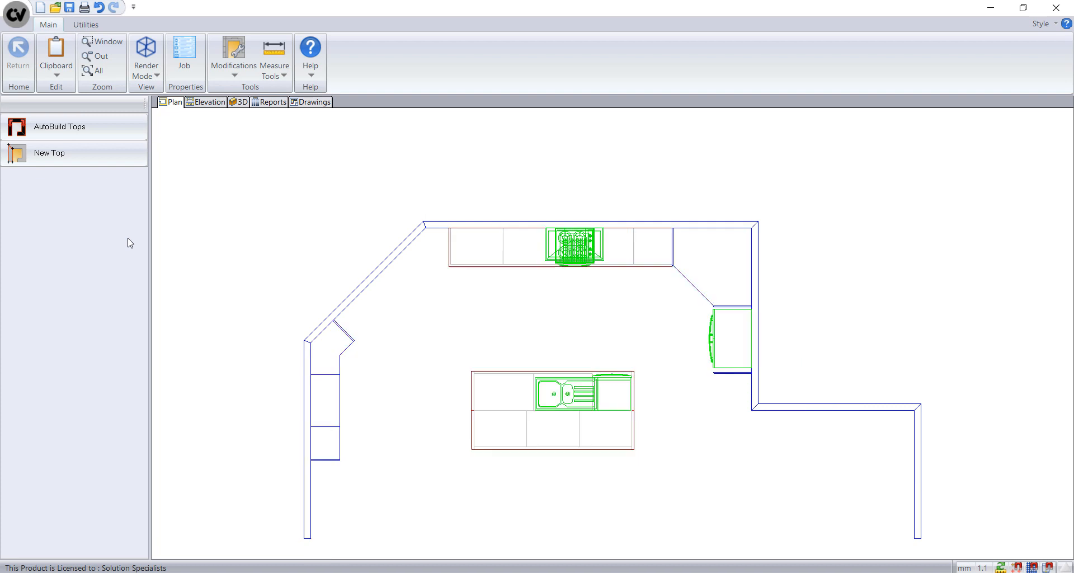
right_click(523, 258)
click(536, 293)
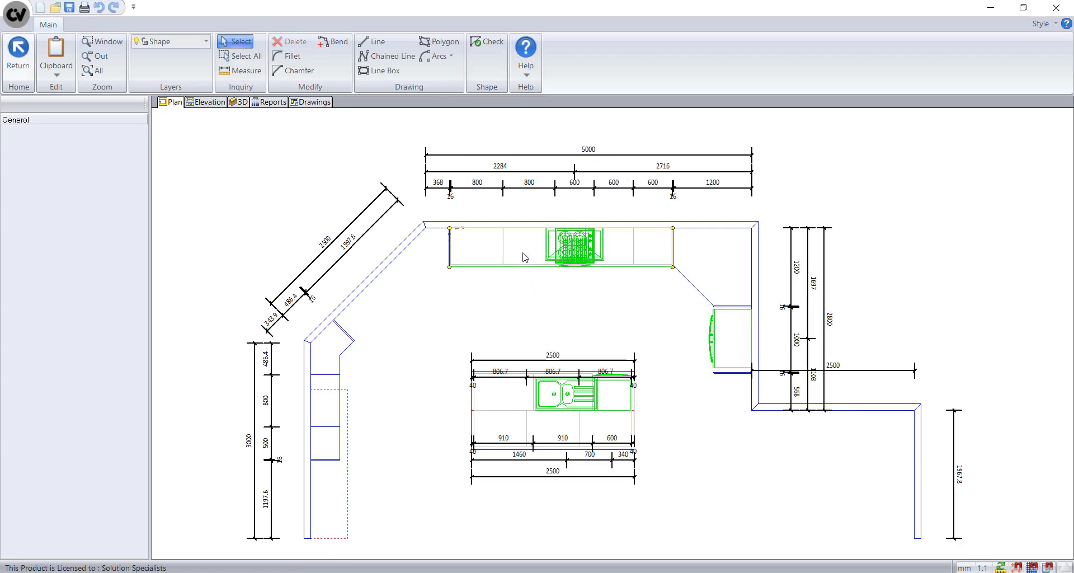
click(521, 229)
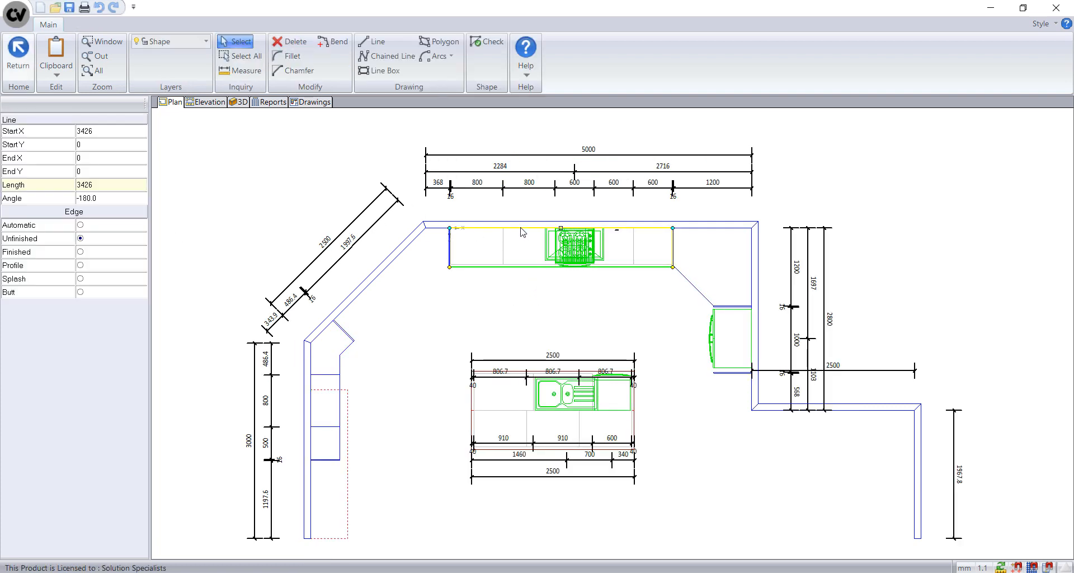
click(80, 279)
click(18, 54)
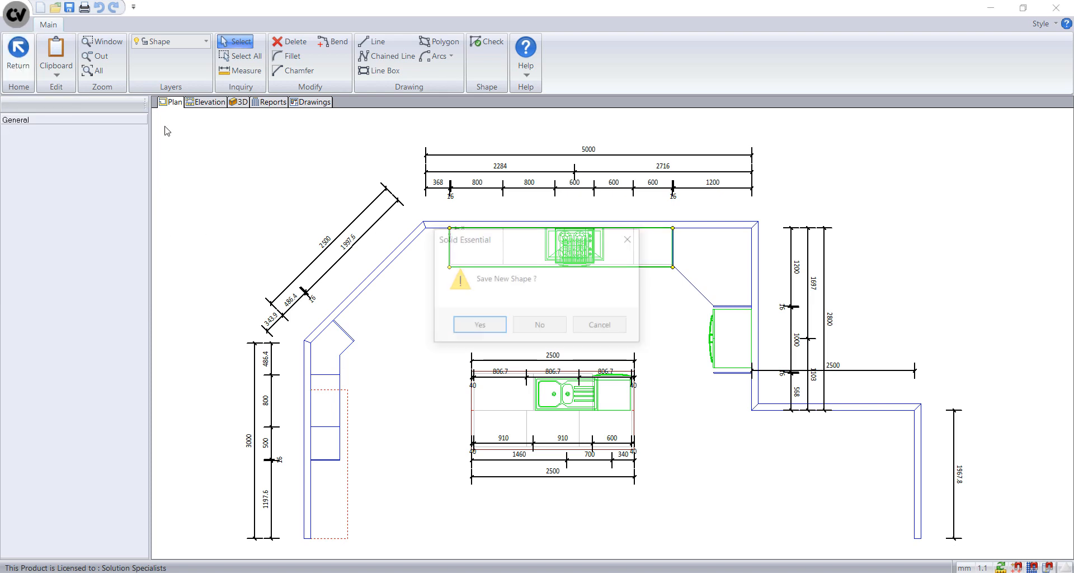
click(481, 325)
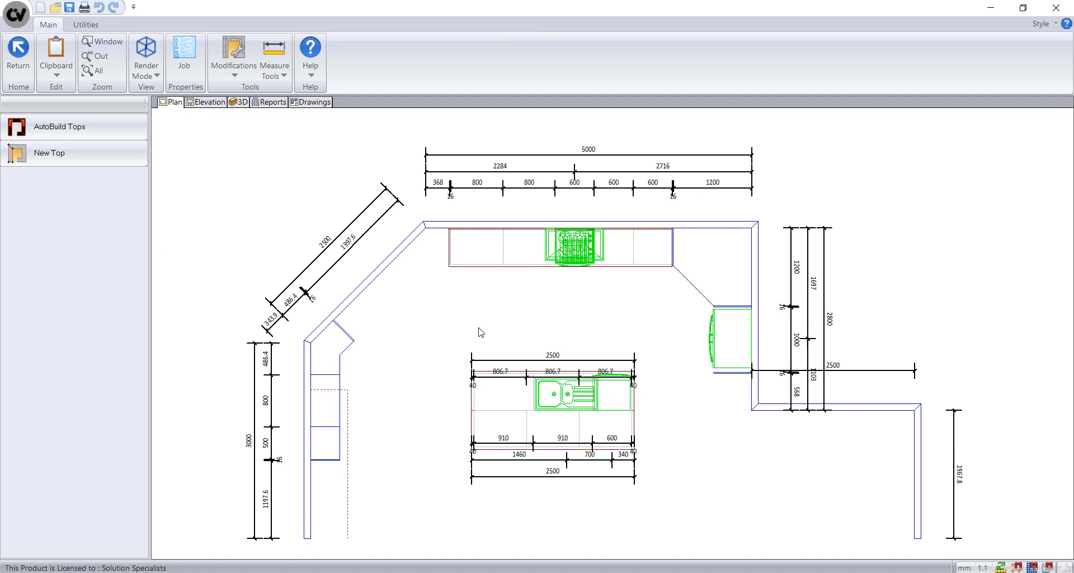
Step: Review the splash height in the cooktop run countertop's properties, and inspect the splash in the Wall 3 elevation and the 3D view
click(498, 249)
right_click(481, 241)
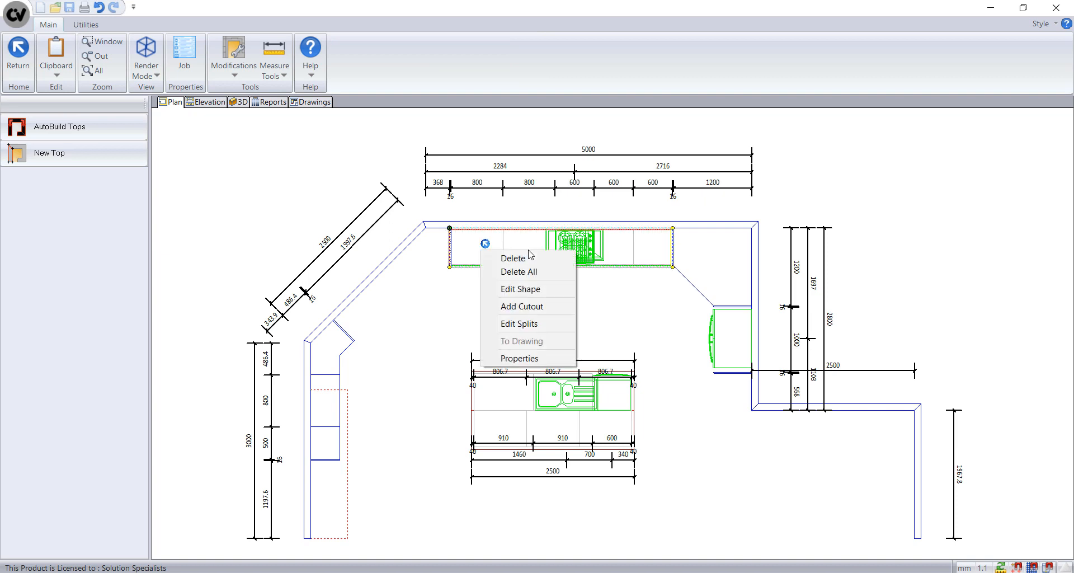
click(549, 357)
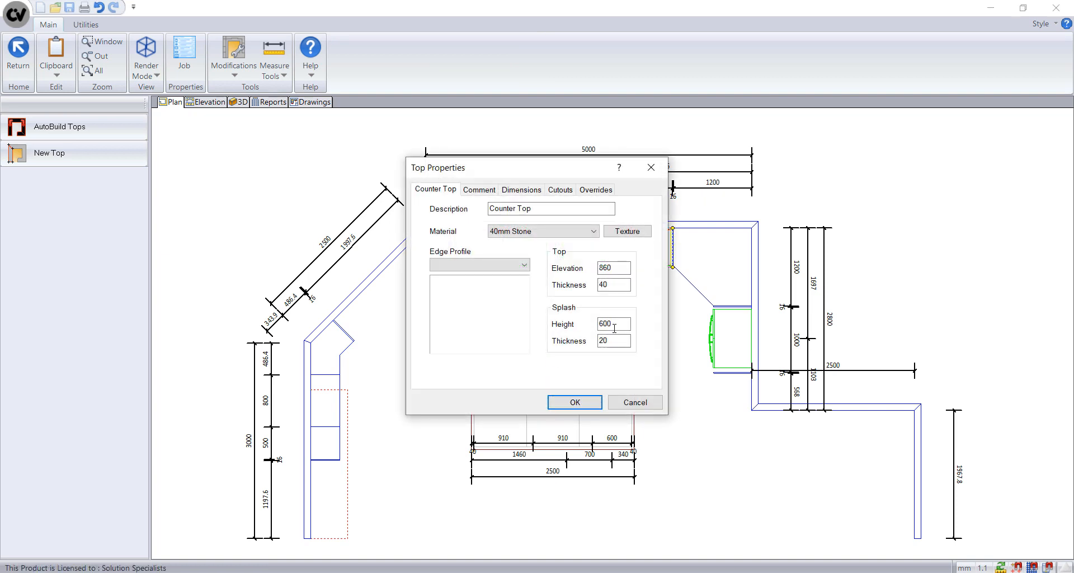
drag(621, 327, 585, 343)
click(575, 402)
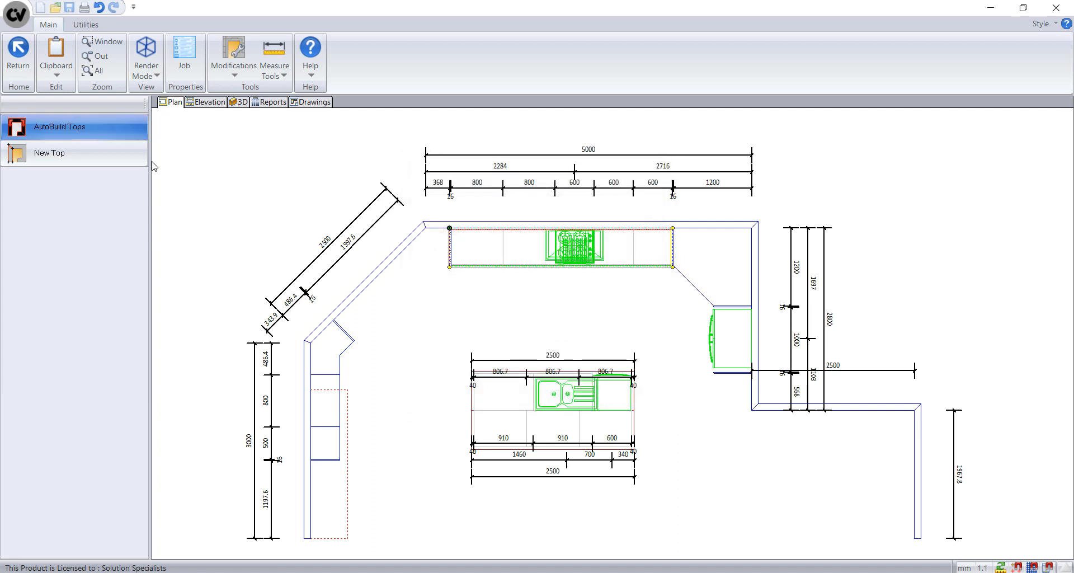
click(18, 56)
click(206, 102)
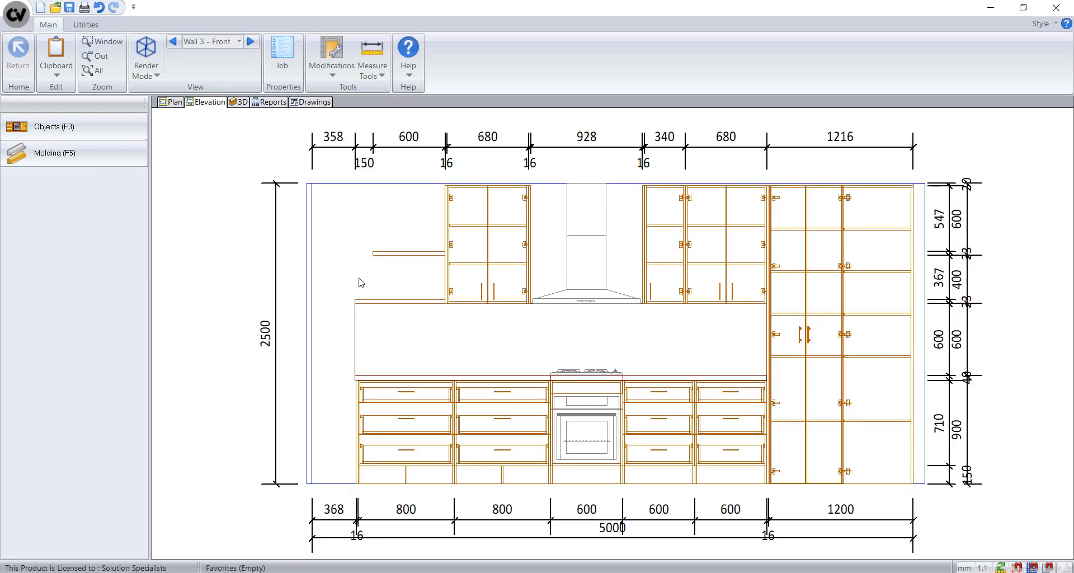
click(240, 103)
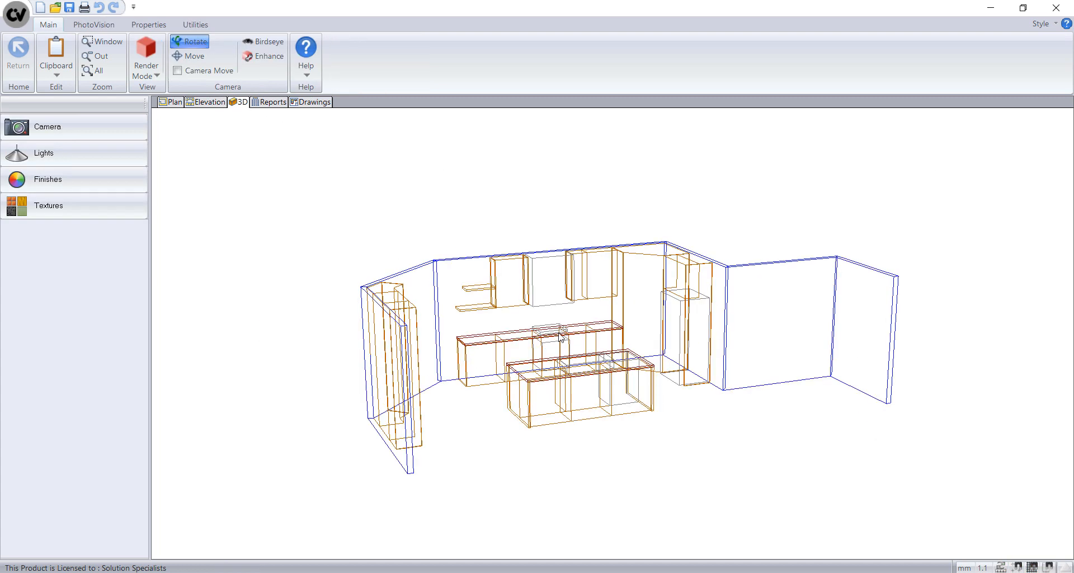
Step: Draw a new Base Board molding path along Wall 1 from its free end to the side of the 500 mm tall cabinet
click(174, 103)
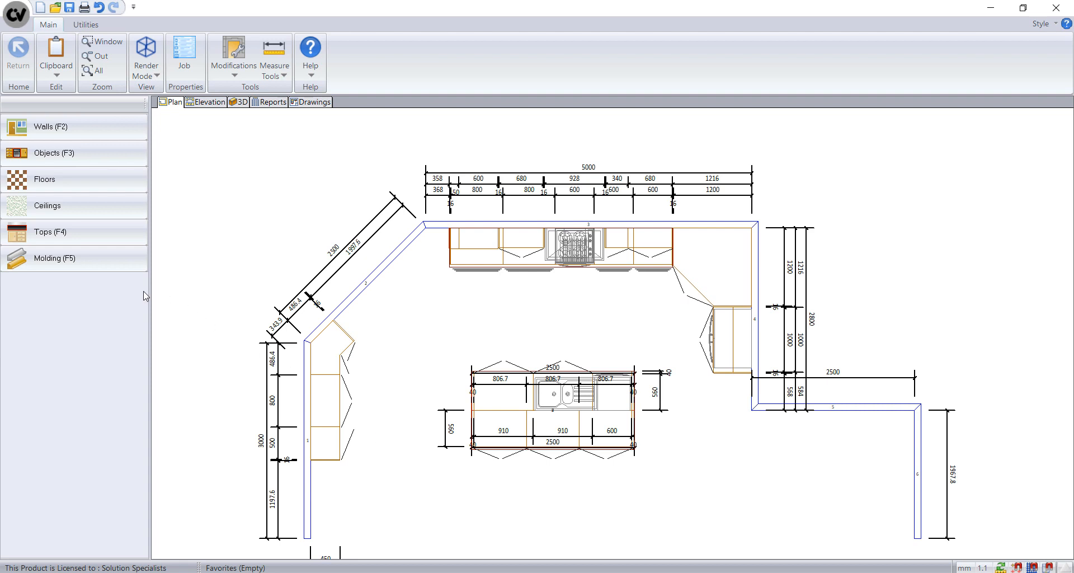
click(92, 263)
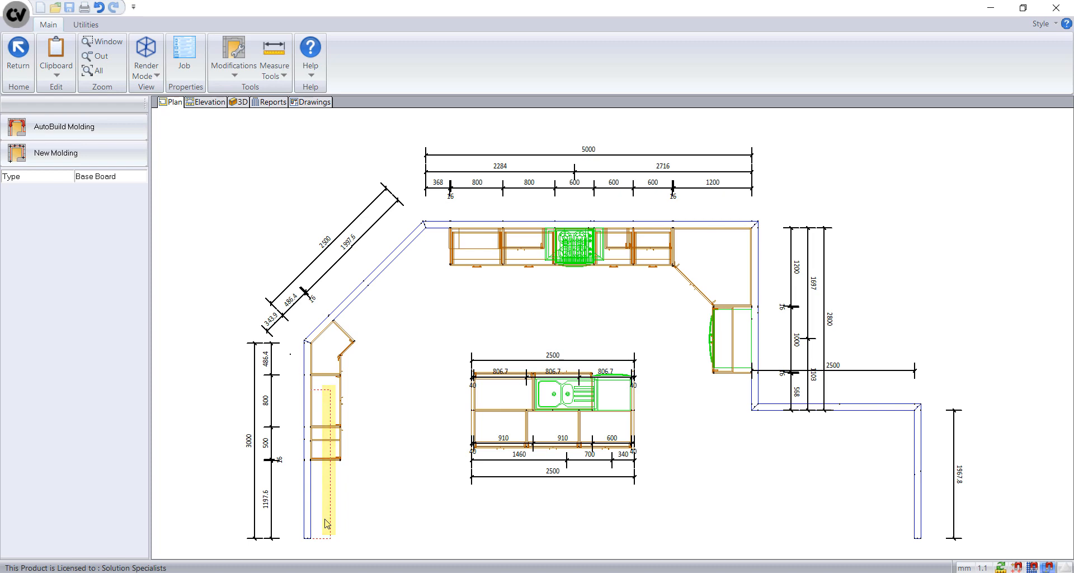
scroll(325, 519, up, 4)
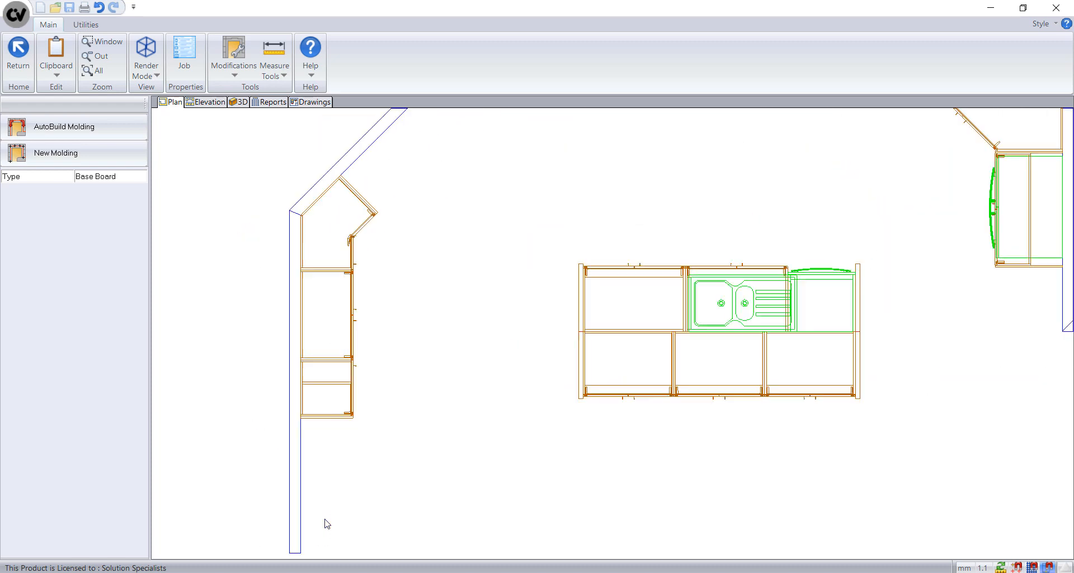
middle_drag(326, 520, 334, 376)
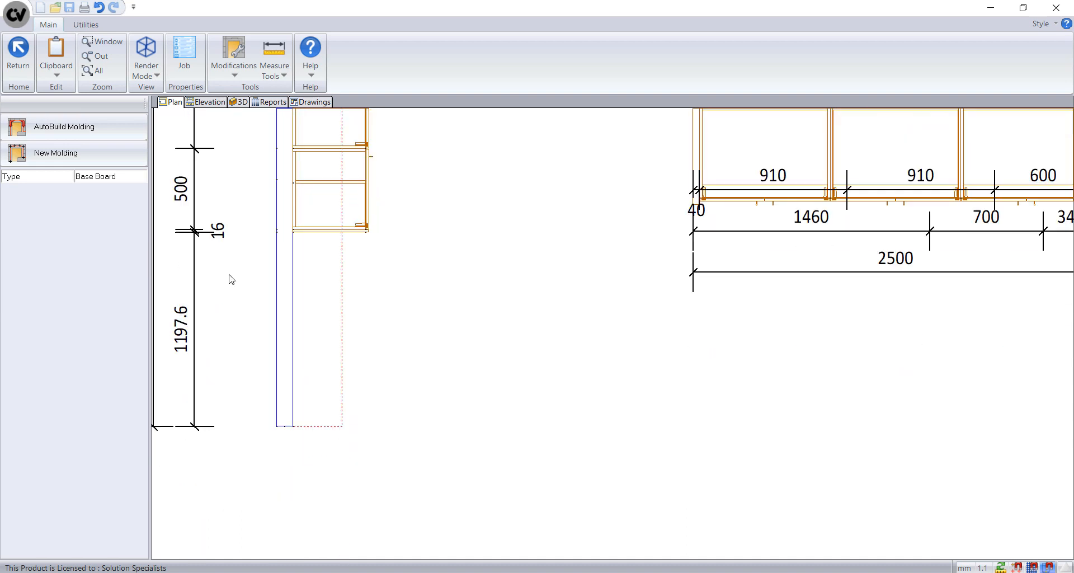
click(126, 147)
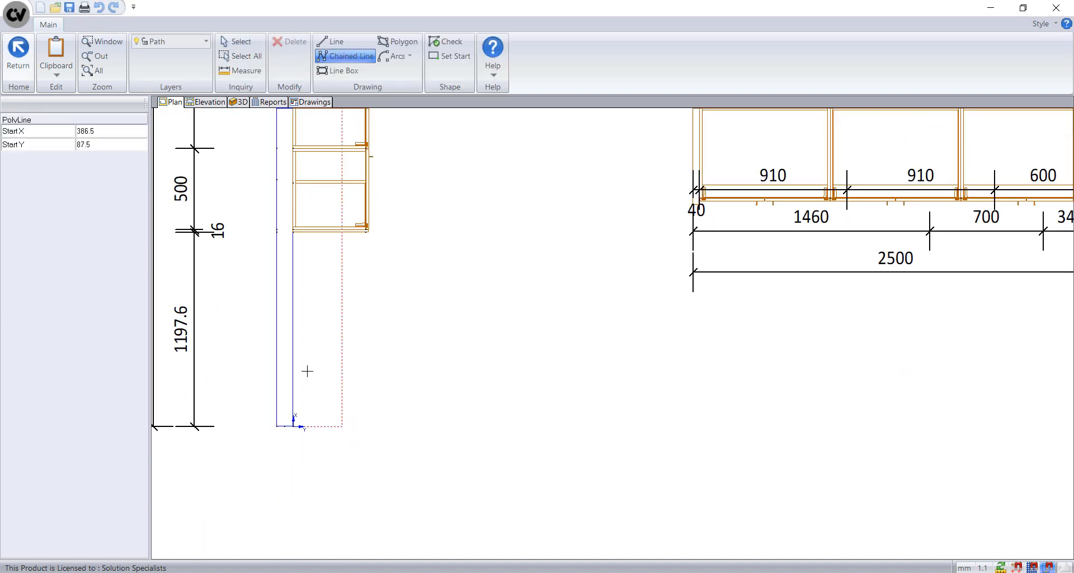
click(293, 420)
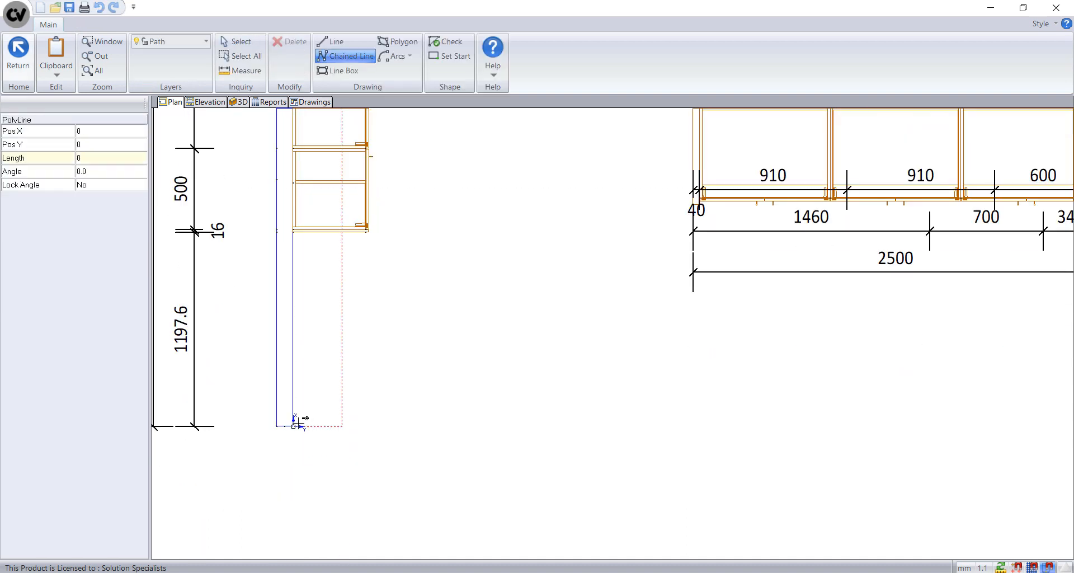
click(296, 235)
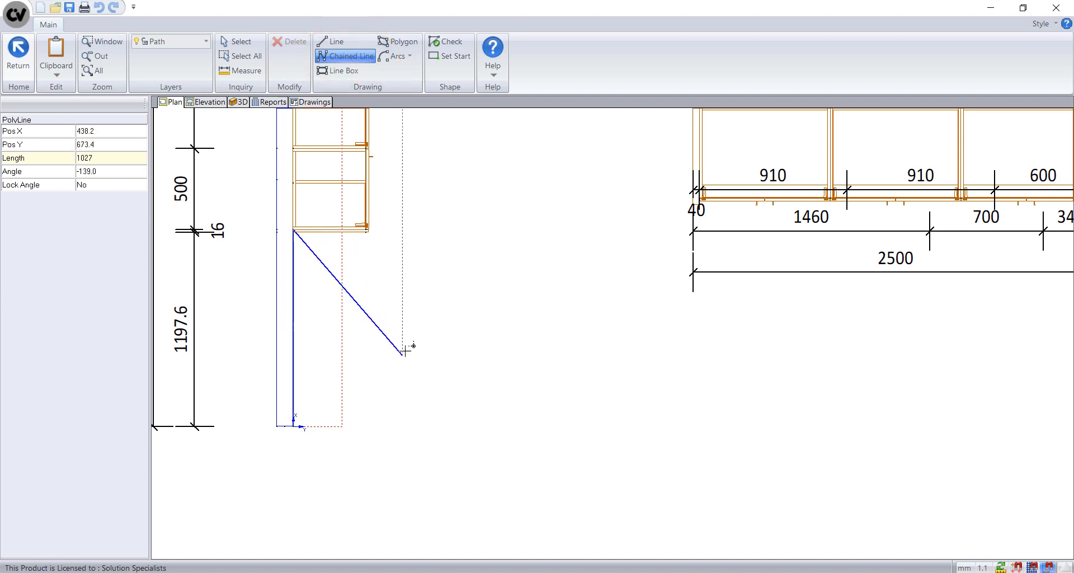
right_click(412, 314)
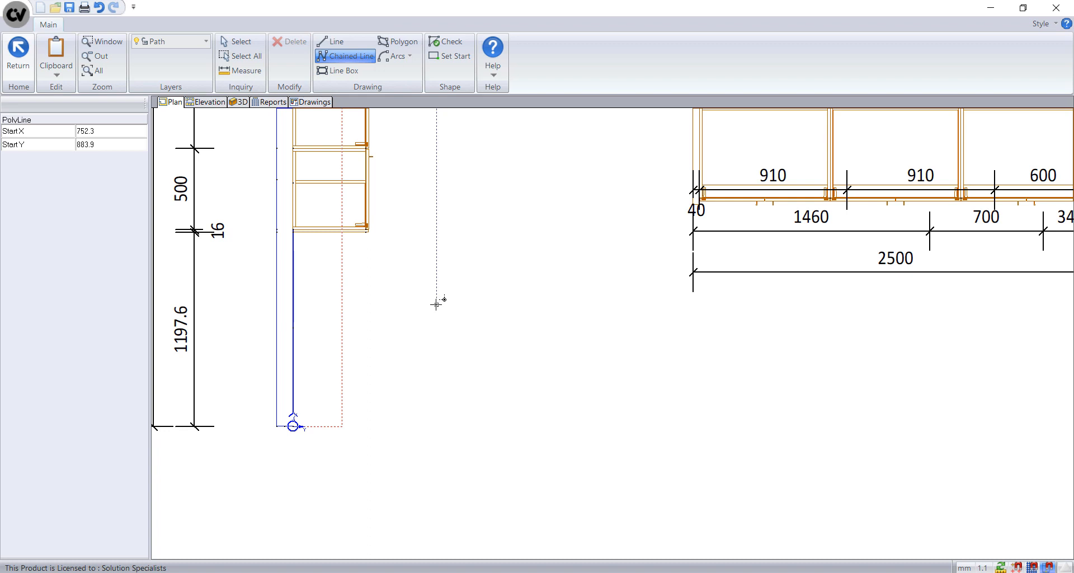
right_click(436, 304)
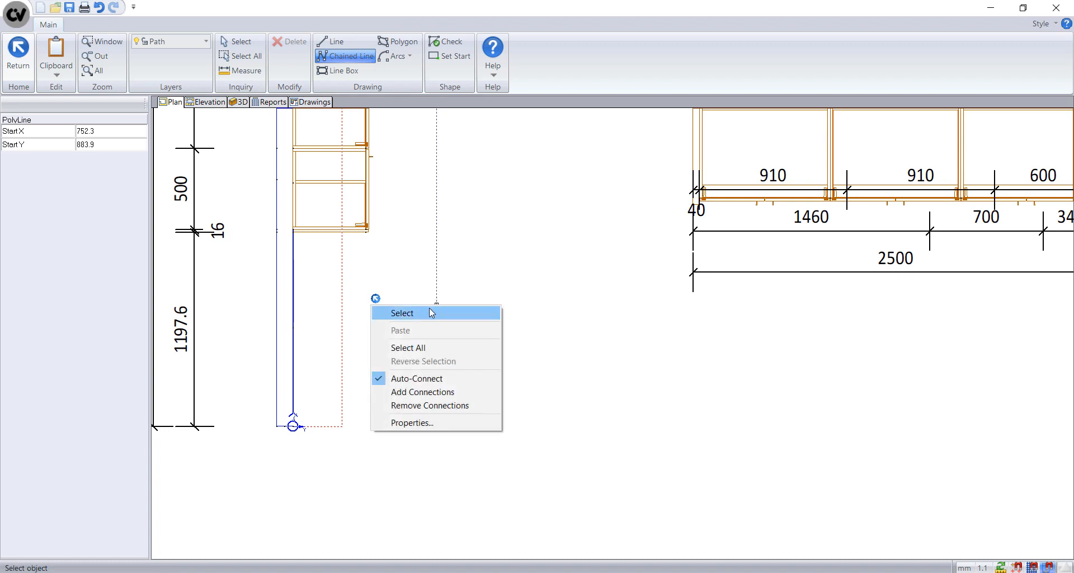
click(429, 314)
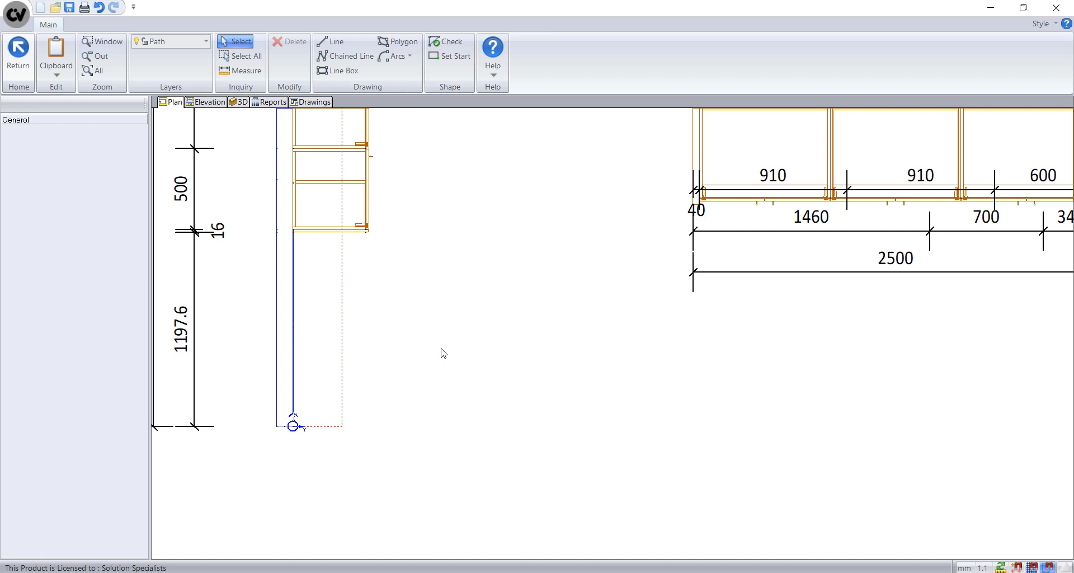
Step: Save the new molding shape on Wall 1 and inspect it in the Wall 1 front elevation
click(18, 51)
click(488, 332)
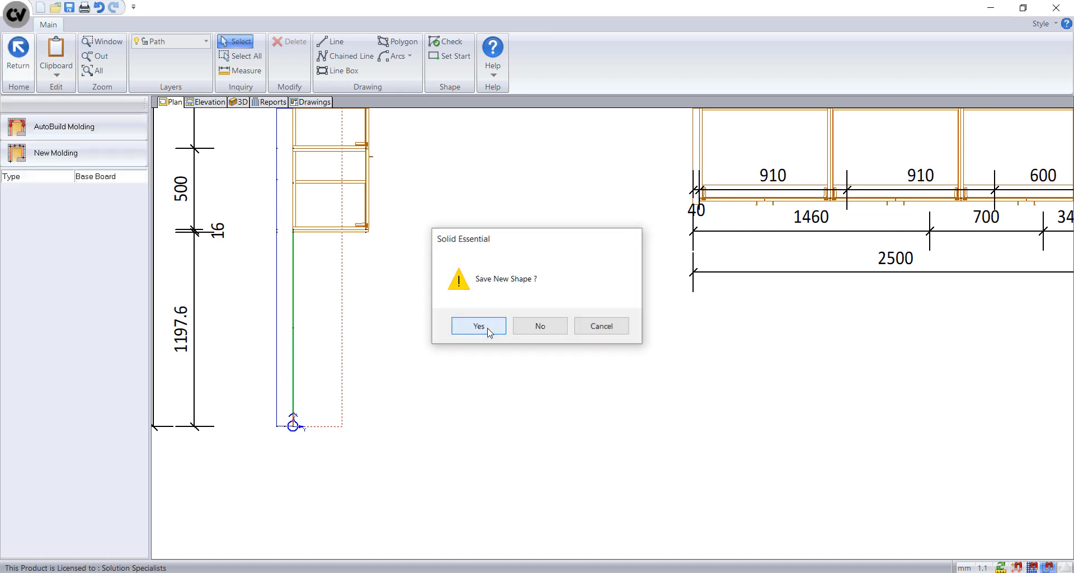
click(93, 71)
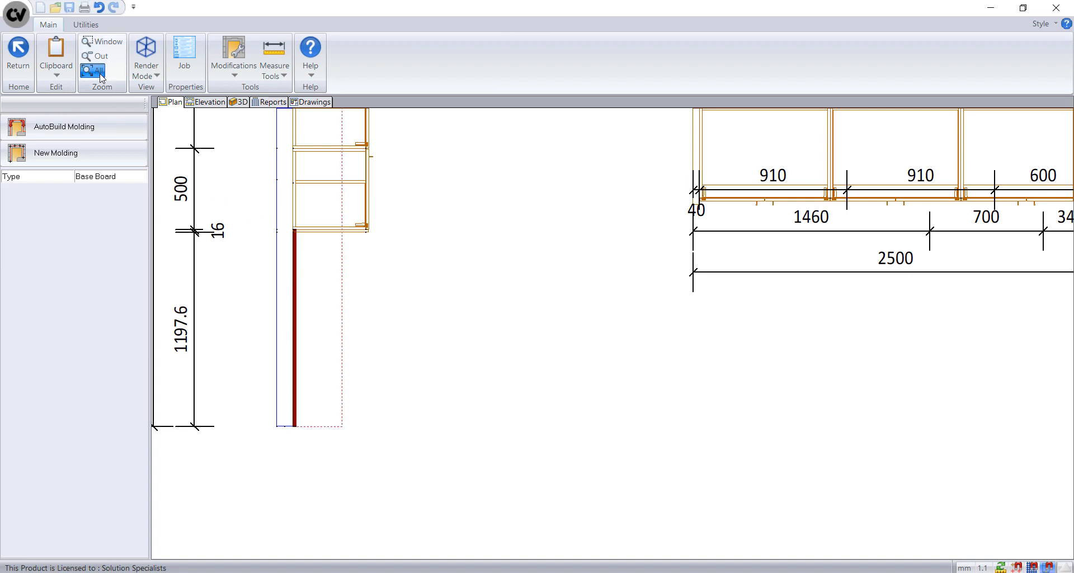
click(206, 103)
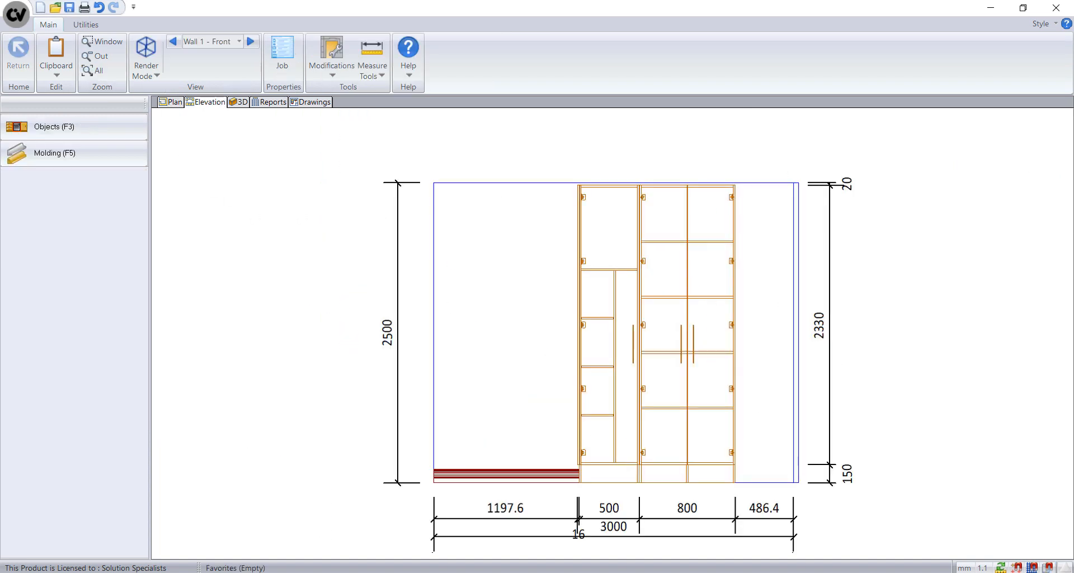
Step: Add Base Board molding along Wall 2 from the angled tall cabinet to the corner, continuing on Wall 3 to the cooktop run, and save it
click(174, 110)
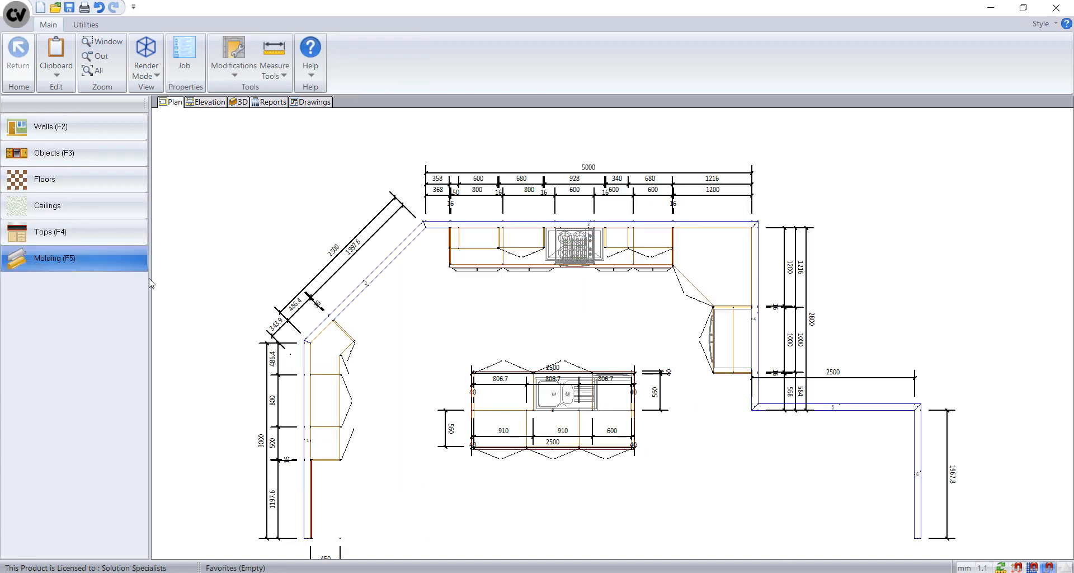
click(101, 266)
click(55, 153)
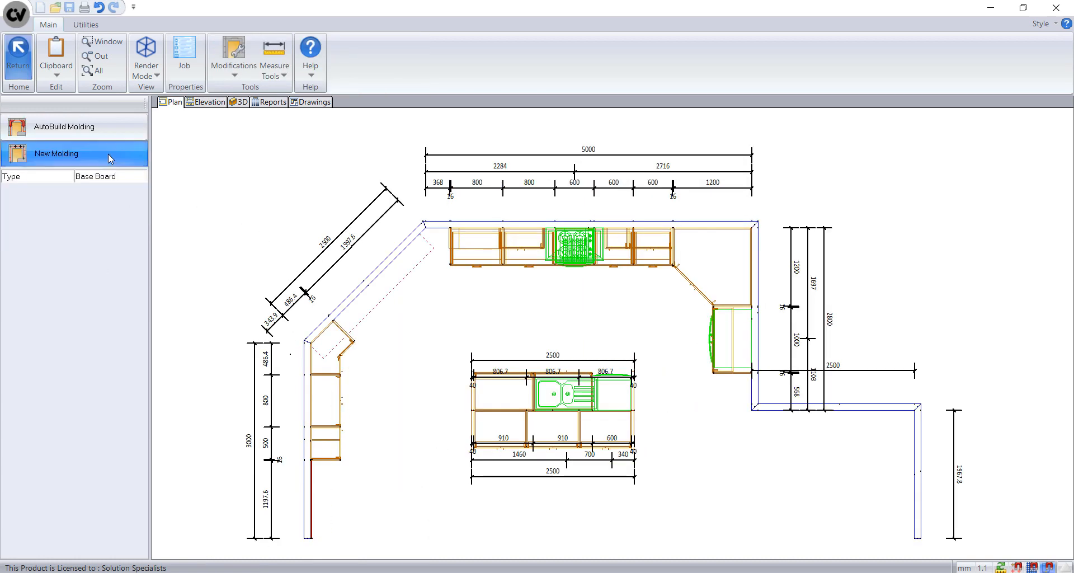
scroll(386, 286, up, 5)
click(250, 379)
click(481, 149)
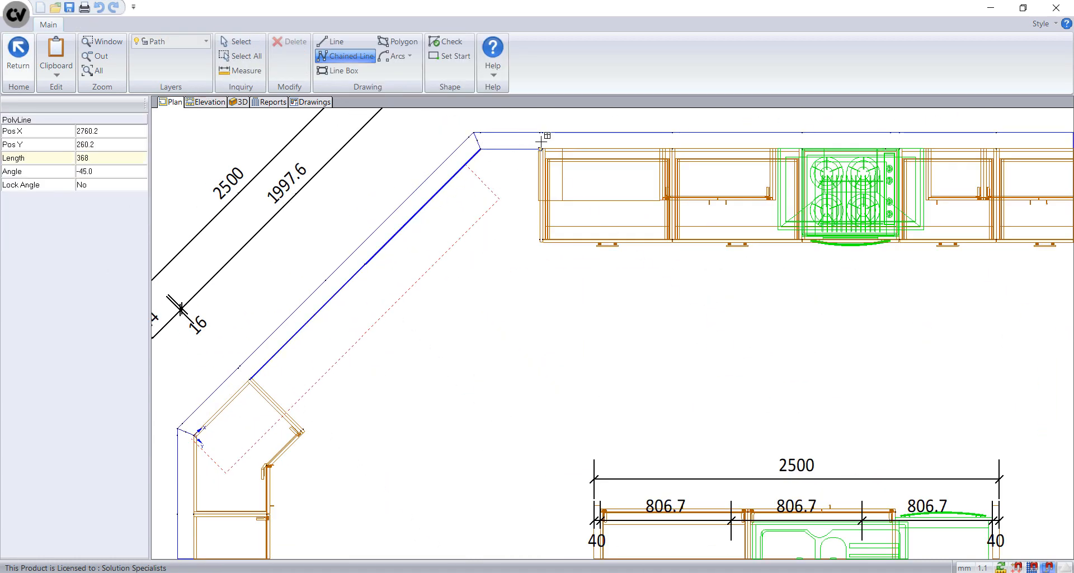
click(542, 149)
right_click(455, 309)
click(525, 322)
click(19, 49)
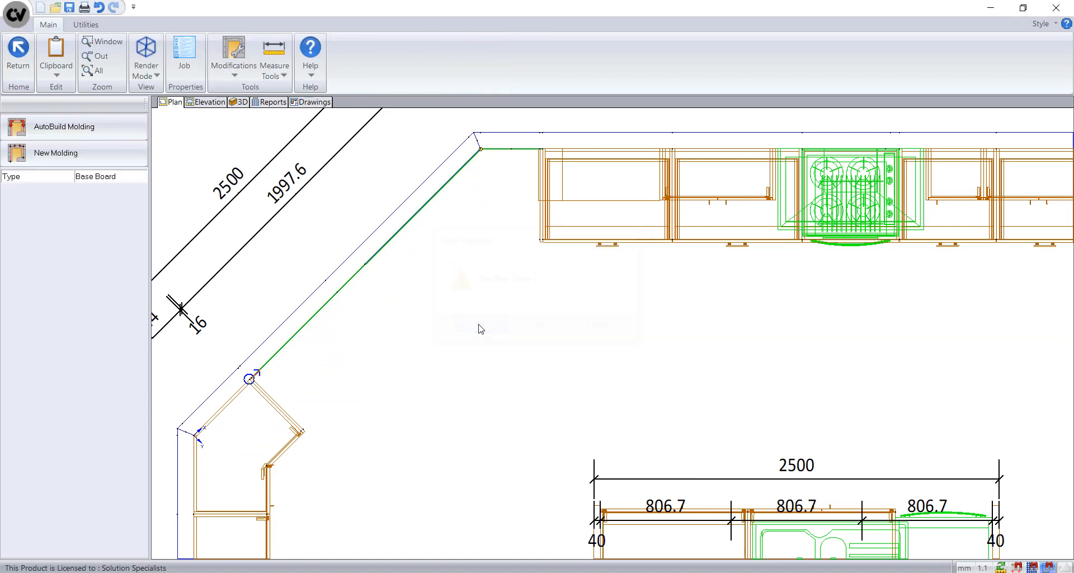
Step: Add Base Board molding from the fridge cabinet along the rest of Wall 4 and all of Walls 5 and 6, and save the shape
scroll(597, 341, down, 4)
scroll(597, 341, up, 3)
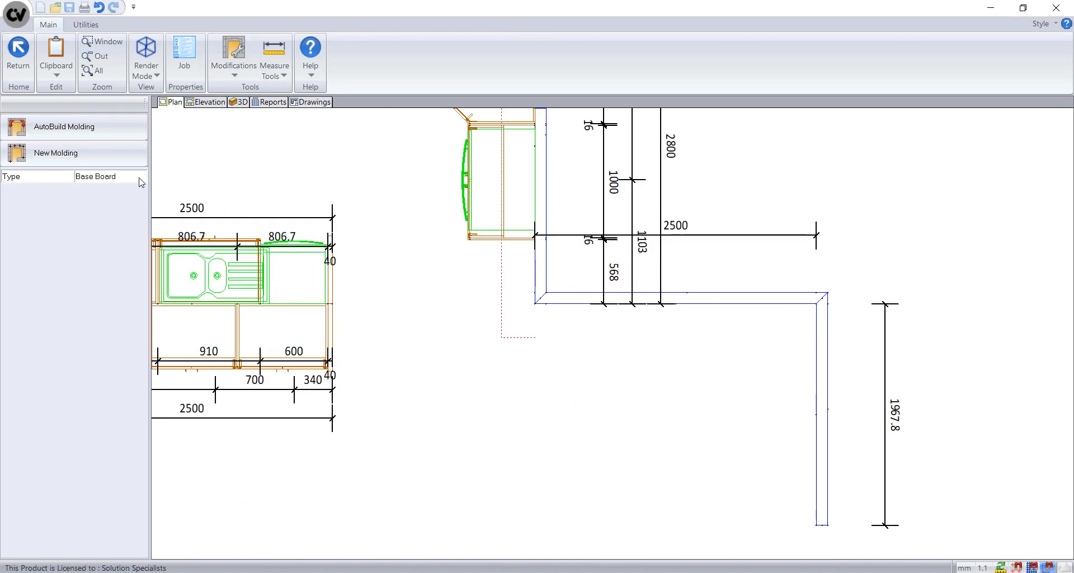
click(535, 244)
click(535, 303)
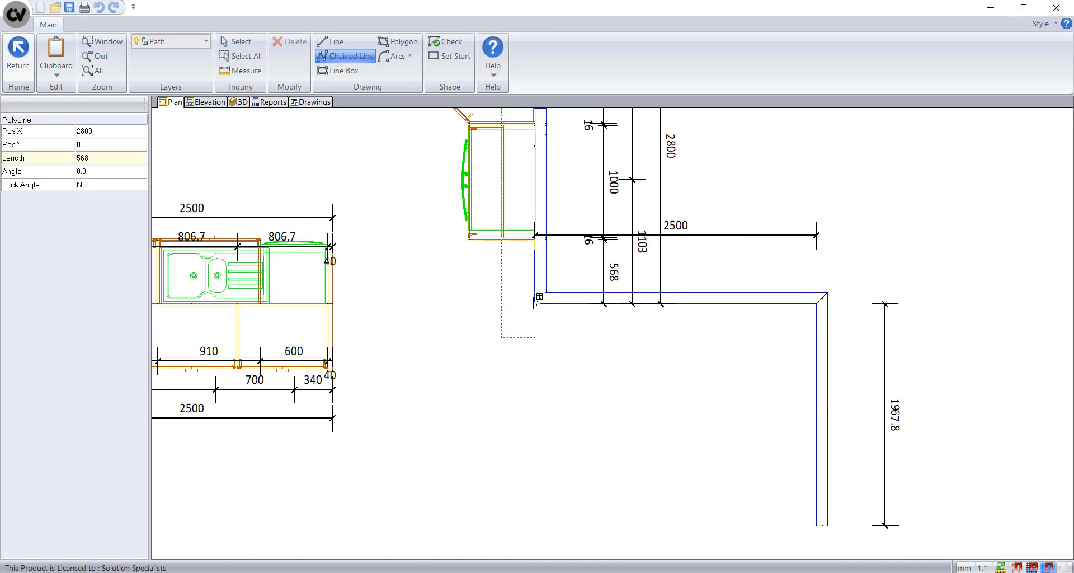
click(817, 304)
click(817, 524)
right_click(644, 476)
right_click(516, 425)
click(532, 432)
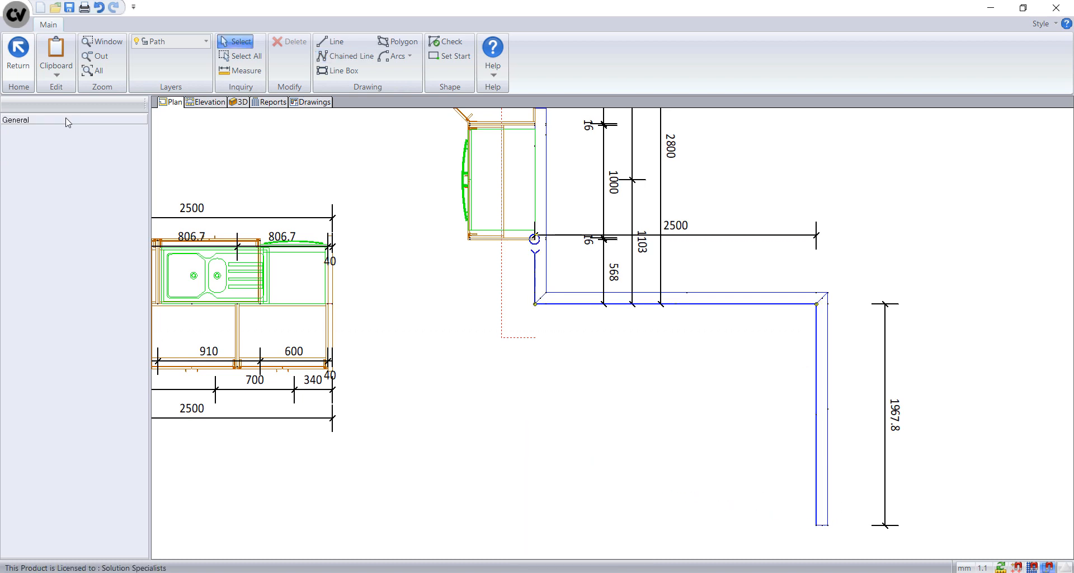
click(18, 52)
click(462, 327)
click(93, 70)
Step: Generate the room's floor and ceiling with AutoBuild Floors and AutoBuild Ceilings
click(18, 59)
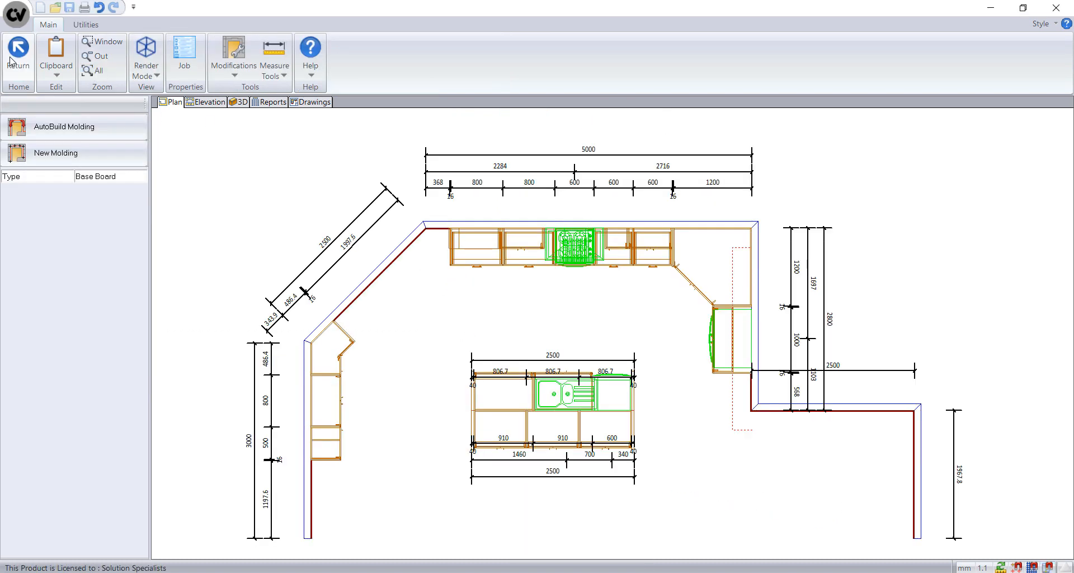
click(125, 179)
click(101, 126)
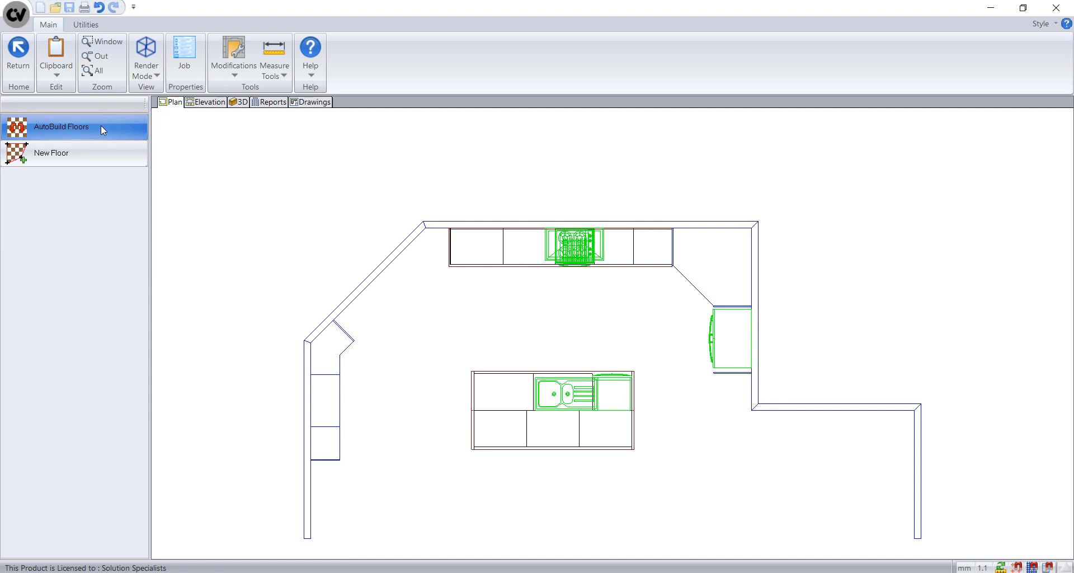
click(28, 65)
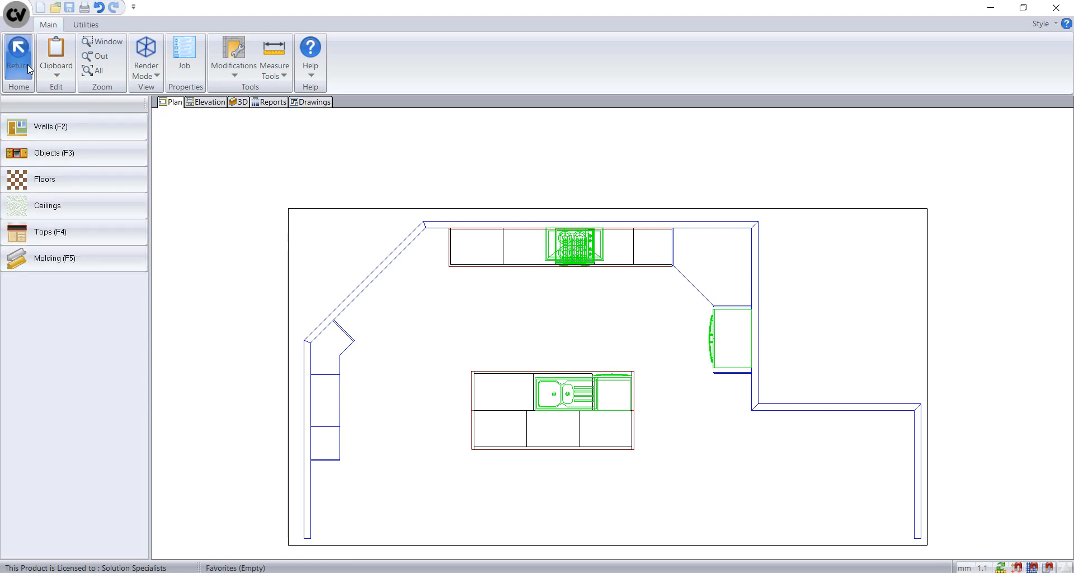
click(53, 206)
click(47, 132)
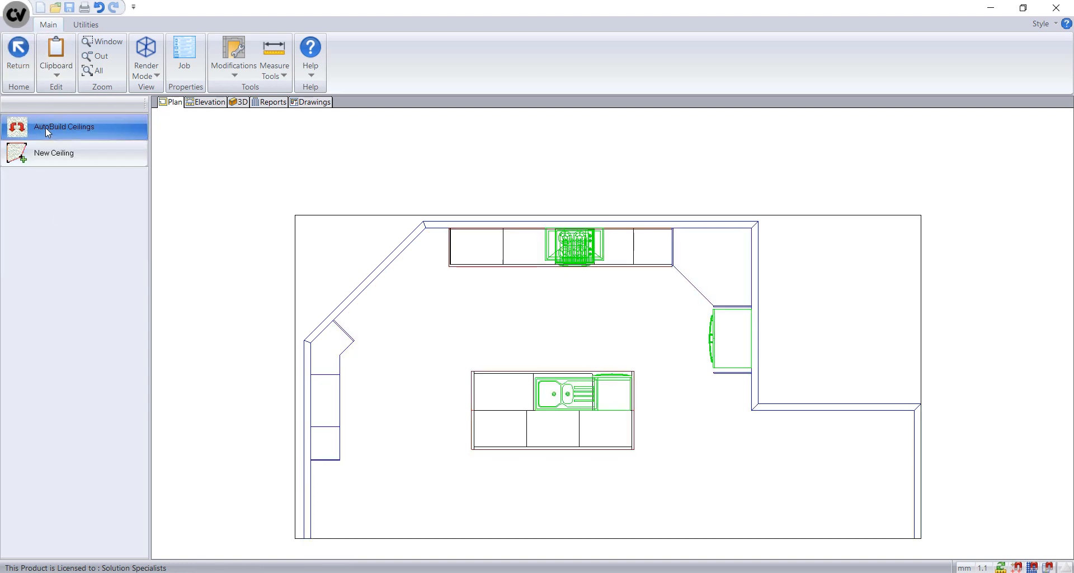
click(17, 53)
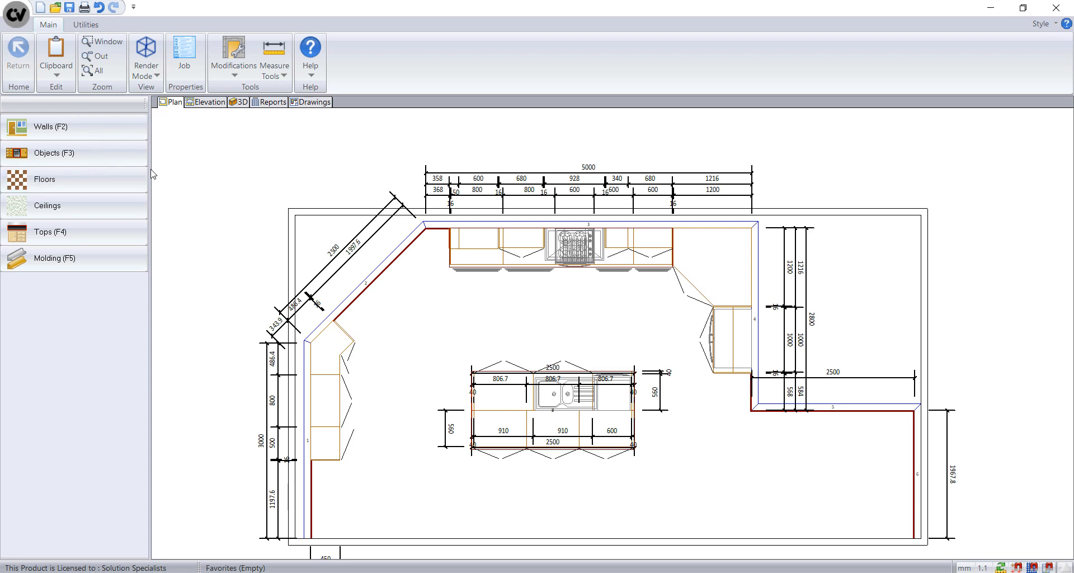
Step: Place the Style 2 window WS2S22 from the Furnishing catalog on Wall 6, about 600 mm from the Wall 5 corner
click(118, 156)
click(63, 122)
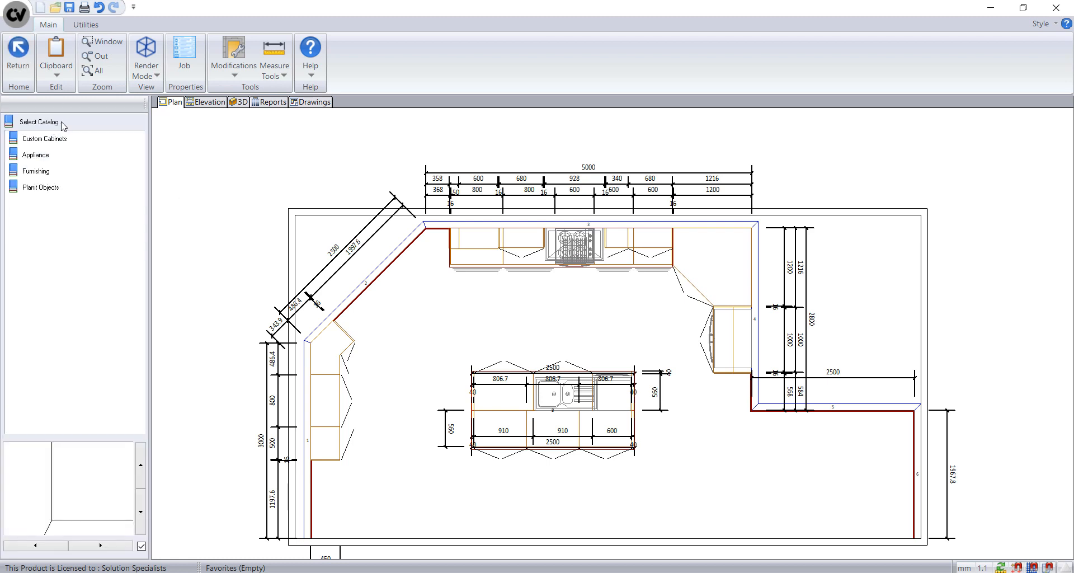
click(37, 171)
click(39, 415)
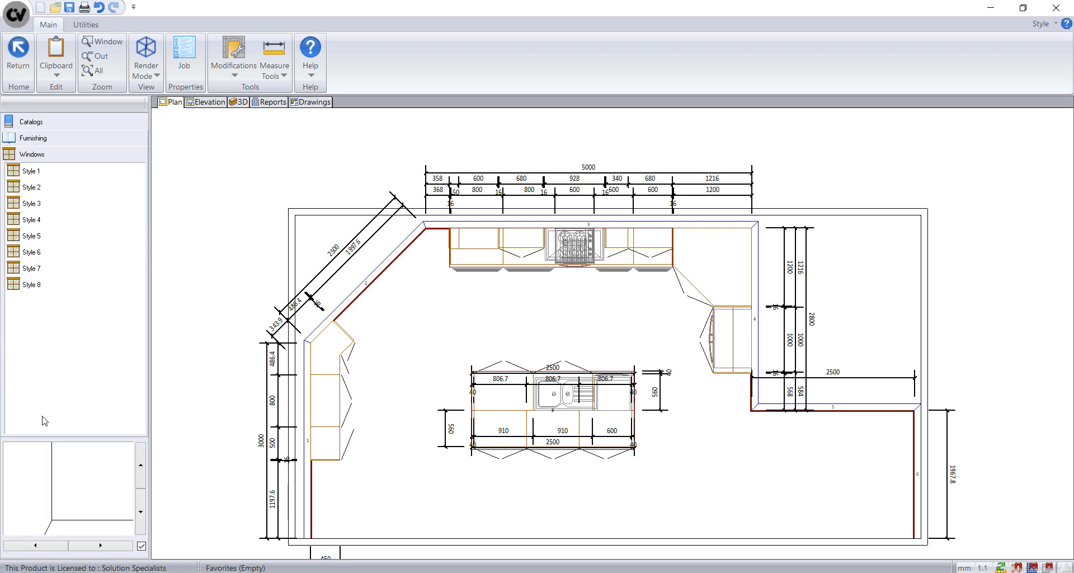
click(47, 188)
click(44, 193)
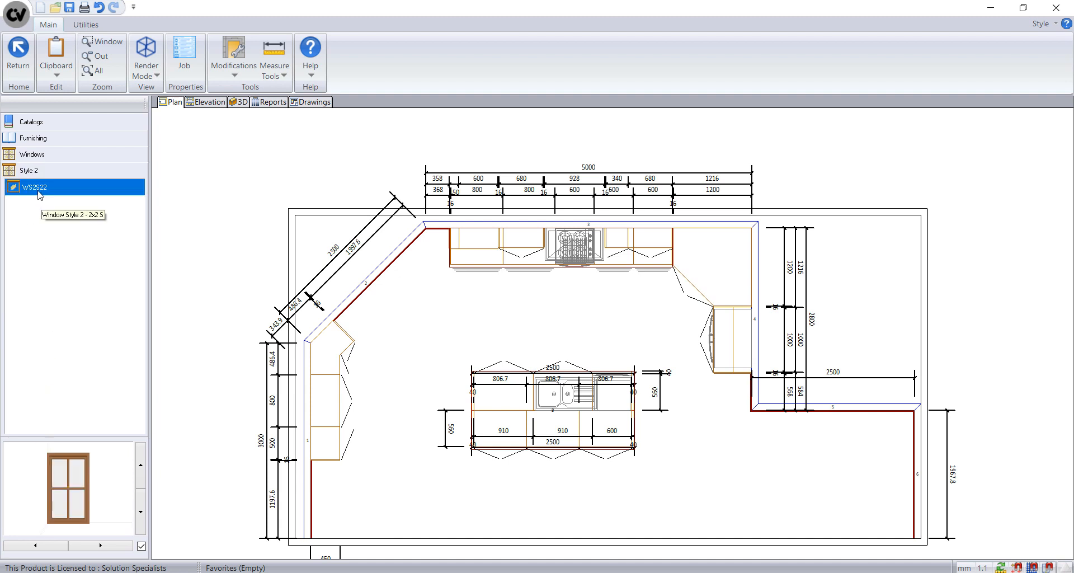
drag(35, 190, 906, 471)
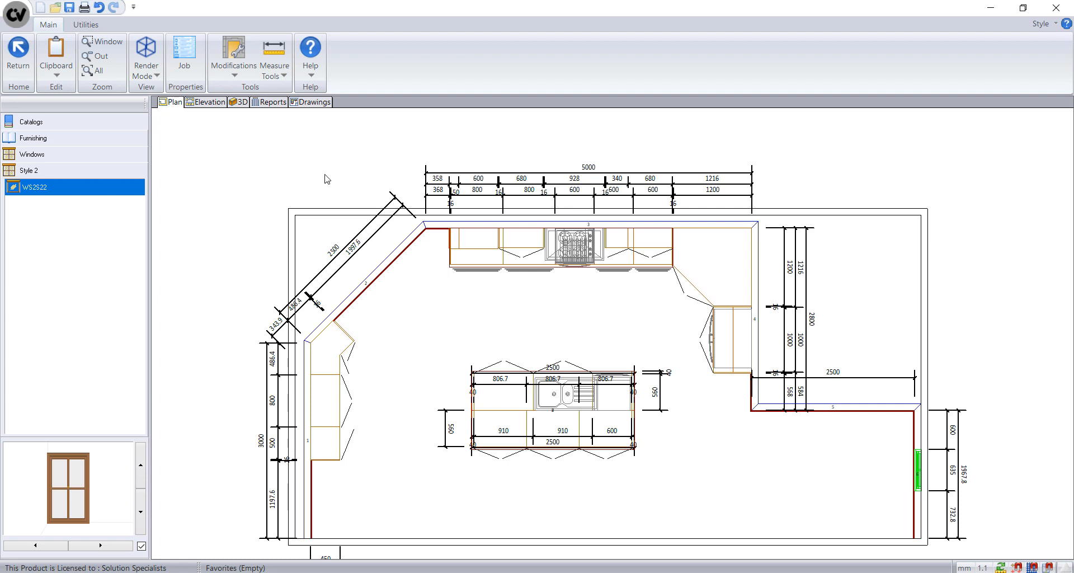
Step: Place a Medium Freestanding Plant from the Furnishing catalog in front of Wall 2, beside the angled tall cabinet
click(18, 50)
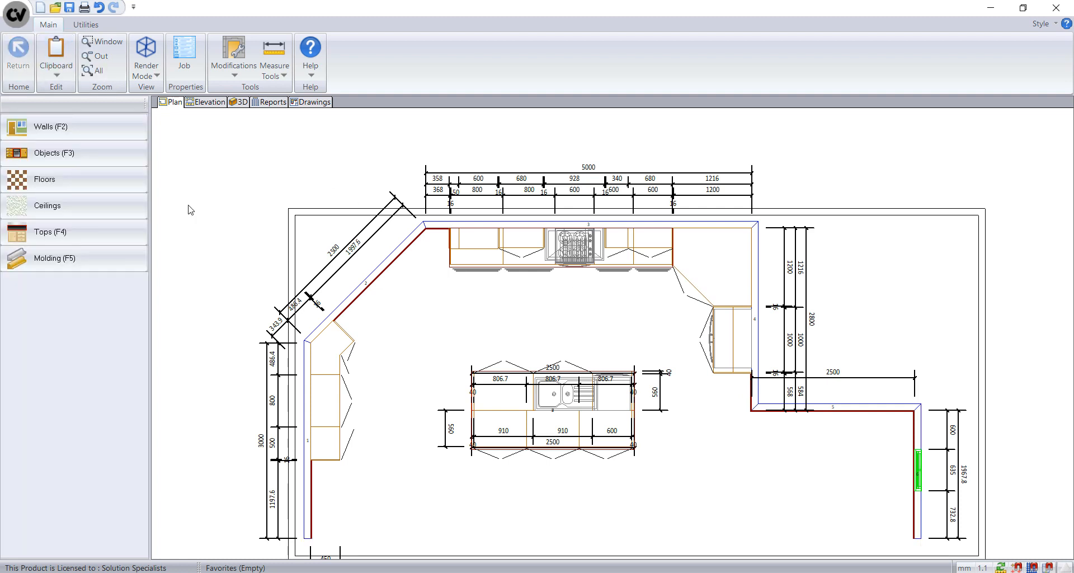
click(135, 155)
click(70, 174)
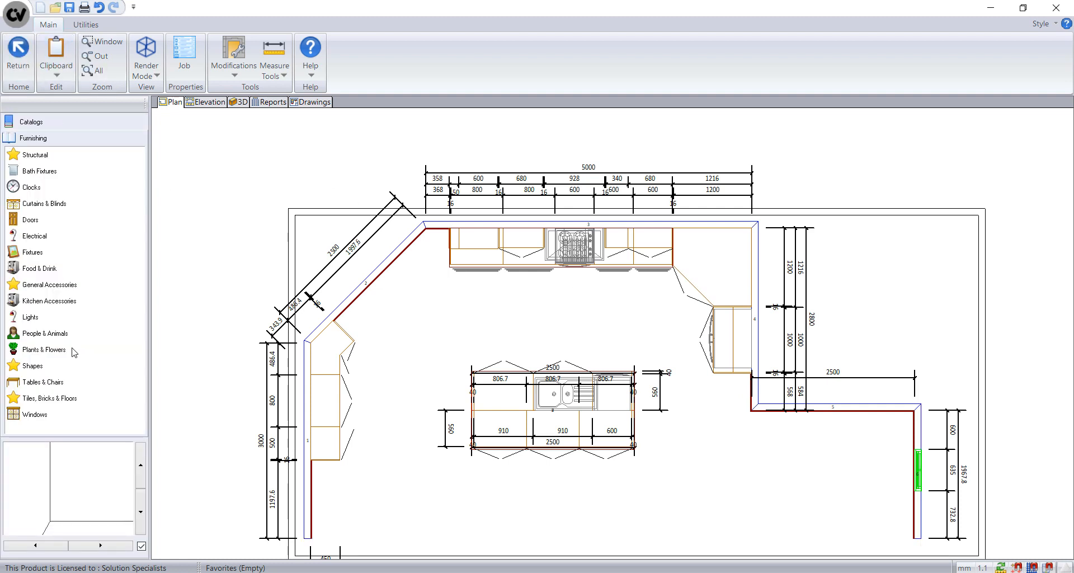
click(71, 349)
click(49, 205)
click(54, 189)
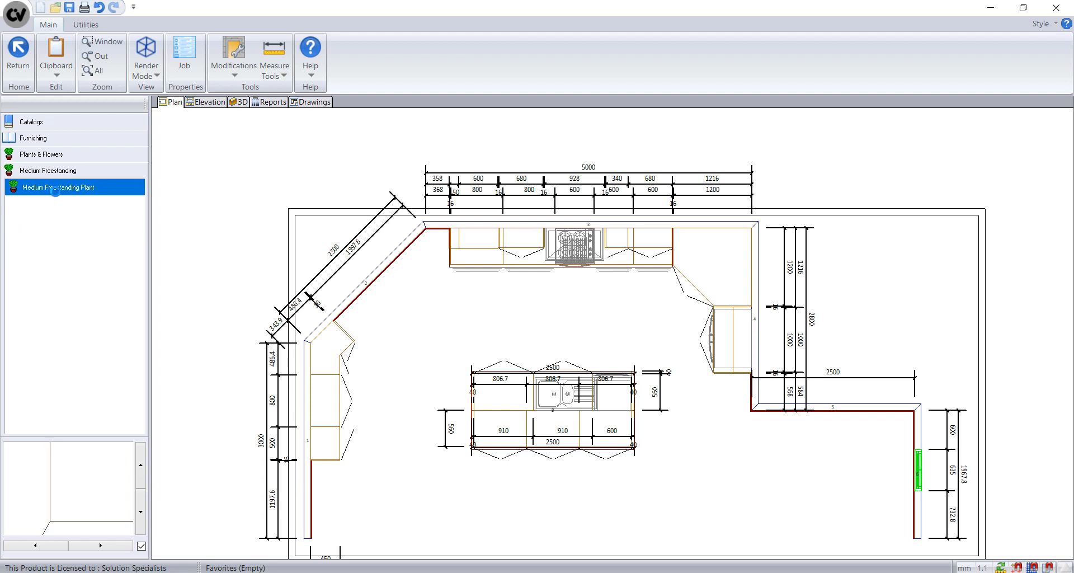
click(371, 317)
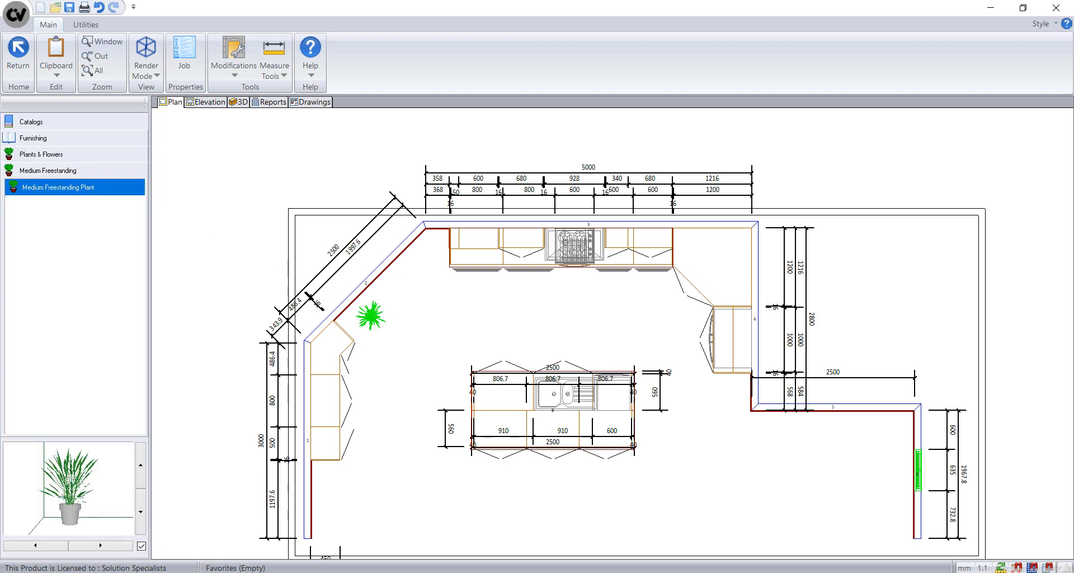
Step: Place a Hanging Plant on Wall 3 at the open-shelf end of the cooktop run
click(66, 158)
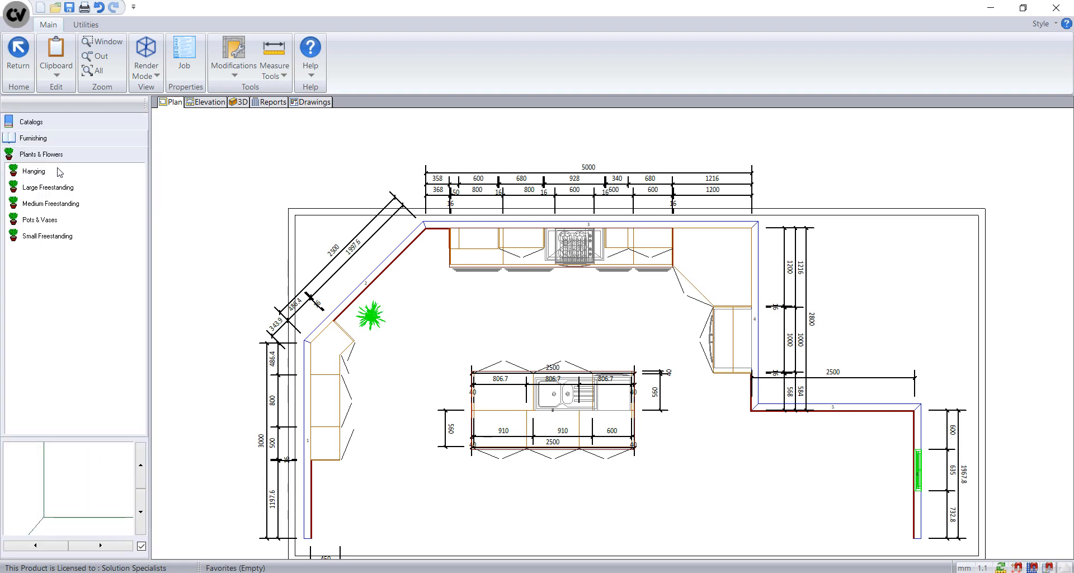
click(59, 170)
click(54, 191)
click(495, 220)
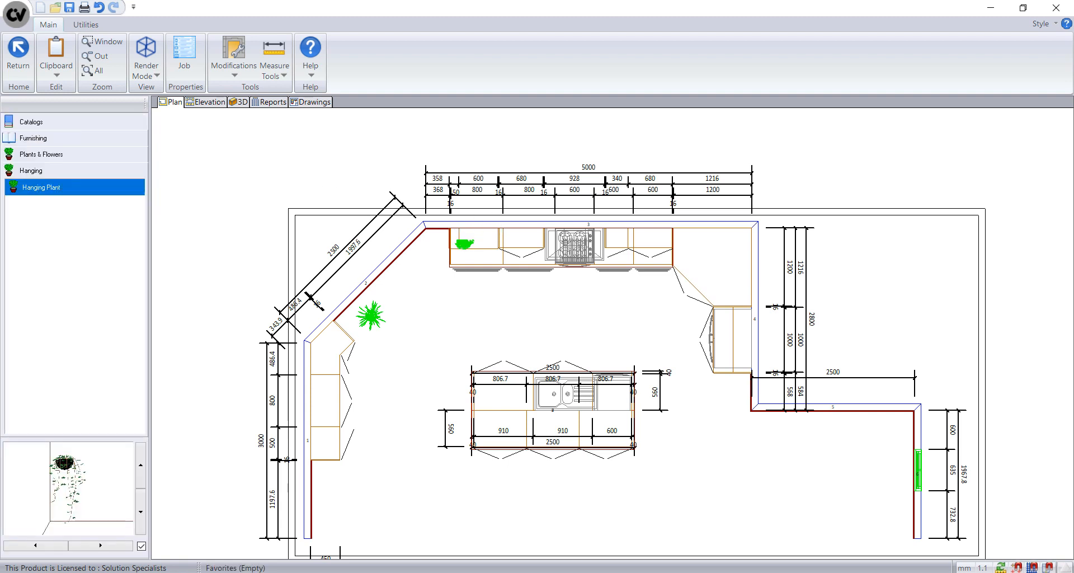
Step: Place Wall Clock - 2 from the Furnishing catalog on Wall 4, between the fridge cabinet and the Wall 5 corner
click(80, 143)
click(62, 177)
click(60, 174)
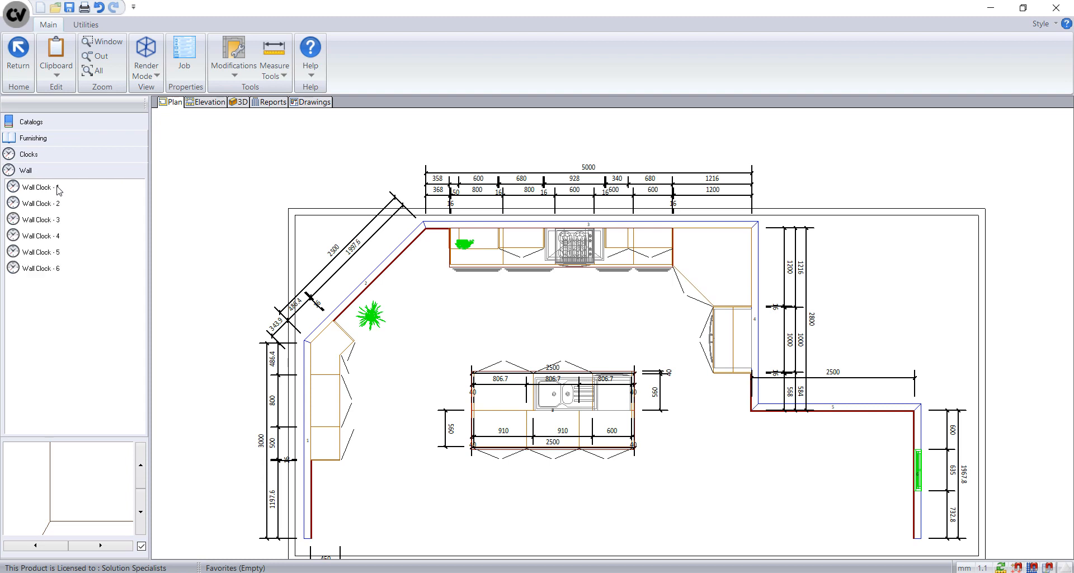
click(58, 204)
click(717, 477)
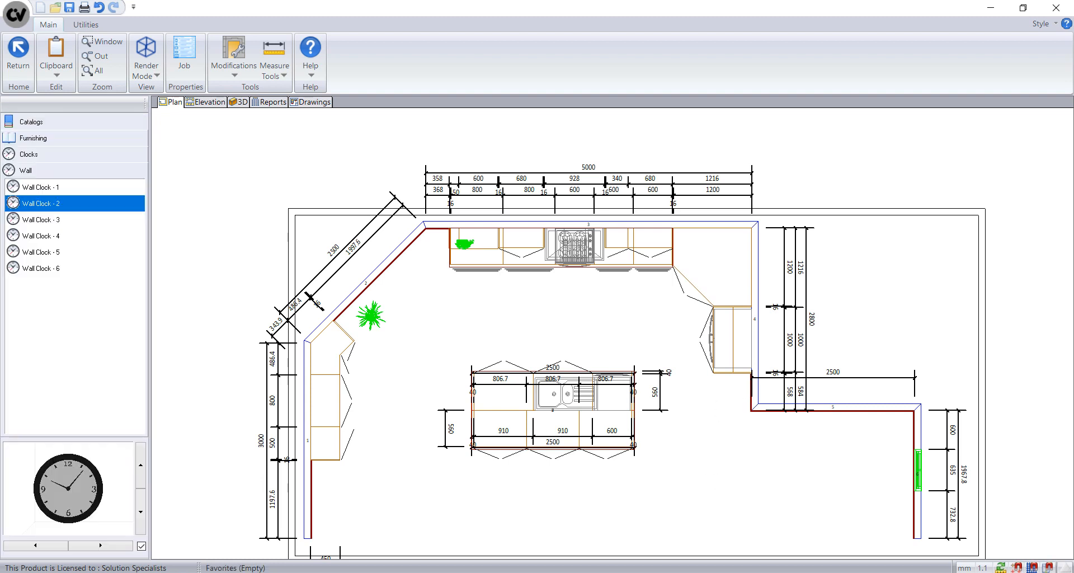
Step: Place Picture Frame - 1 from the Furnishing catalog's Fixtures on Wall 2, behind the freestanding plant
click(85, 162)
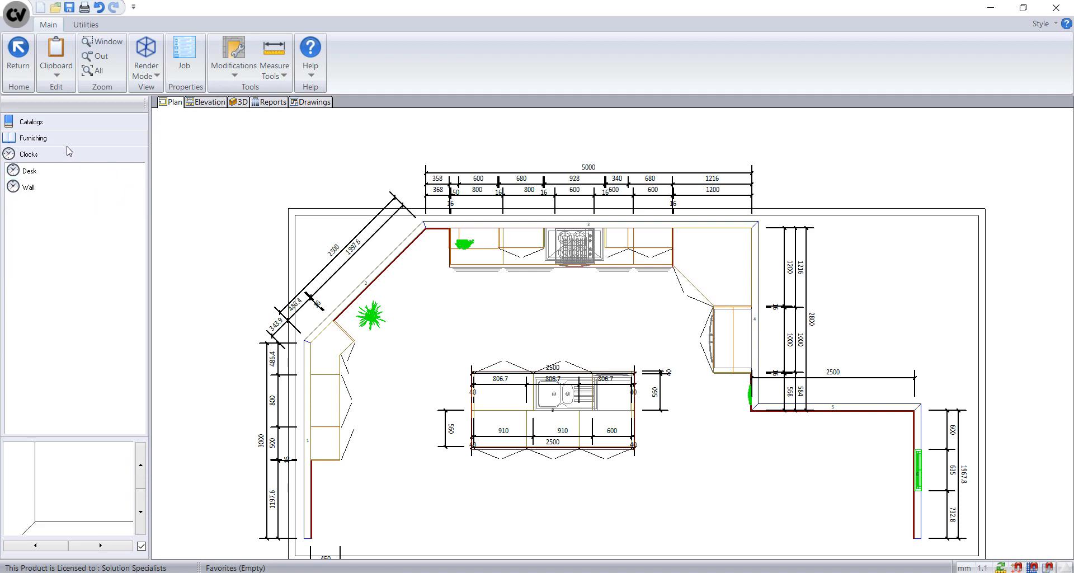
click(64, 145)
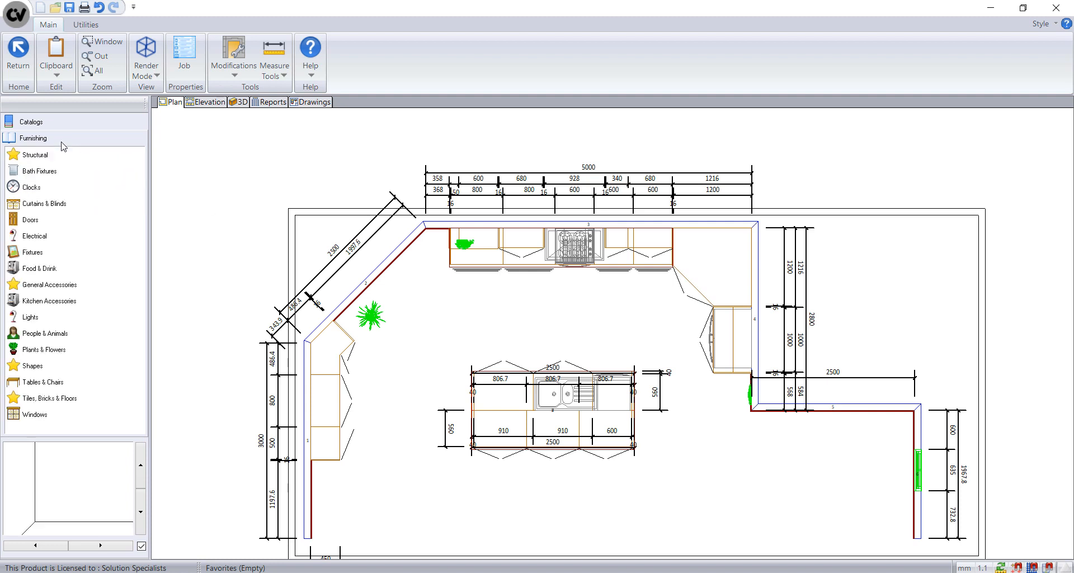
click(49, 259)
click(50, 206)
click(39, 188)
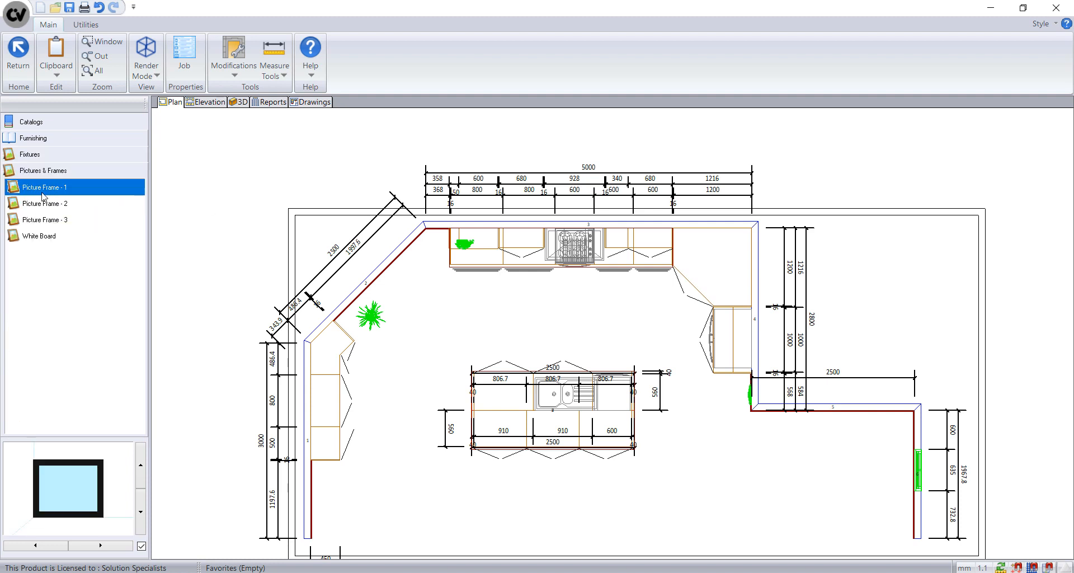
click(387, 283)
Step: In the Wall 2 elevation, set the picture frame's elevation to 1600 mm and its left clearance to 650 mm
click(209, 103)
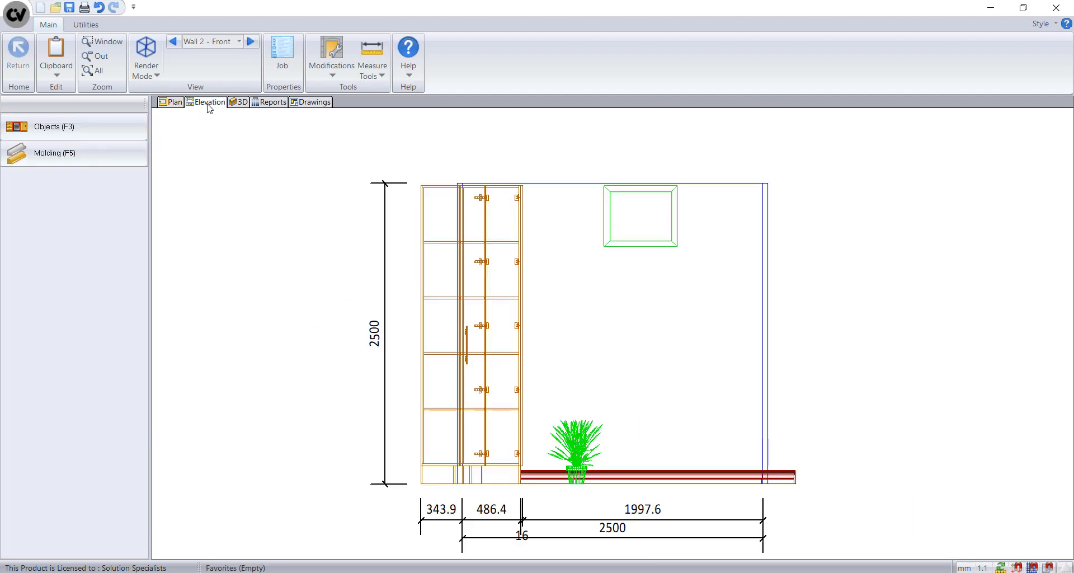
click(652, 225)
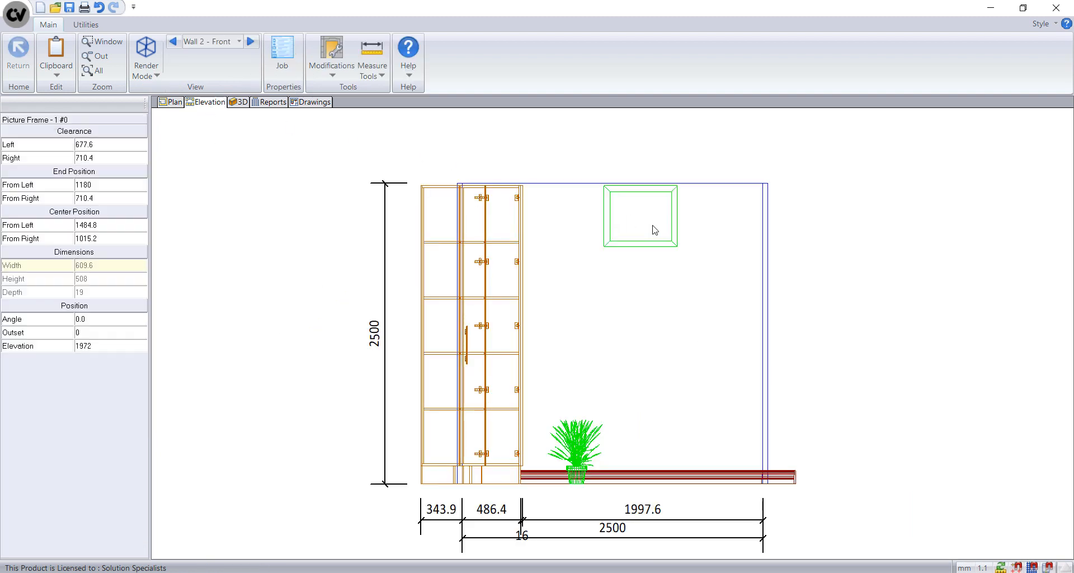
click(120, 341)
text(1600)
key(Return)
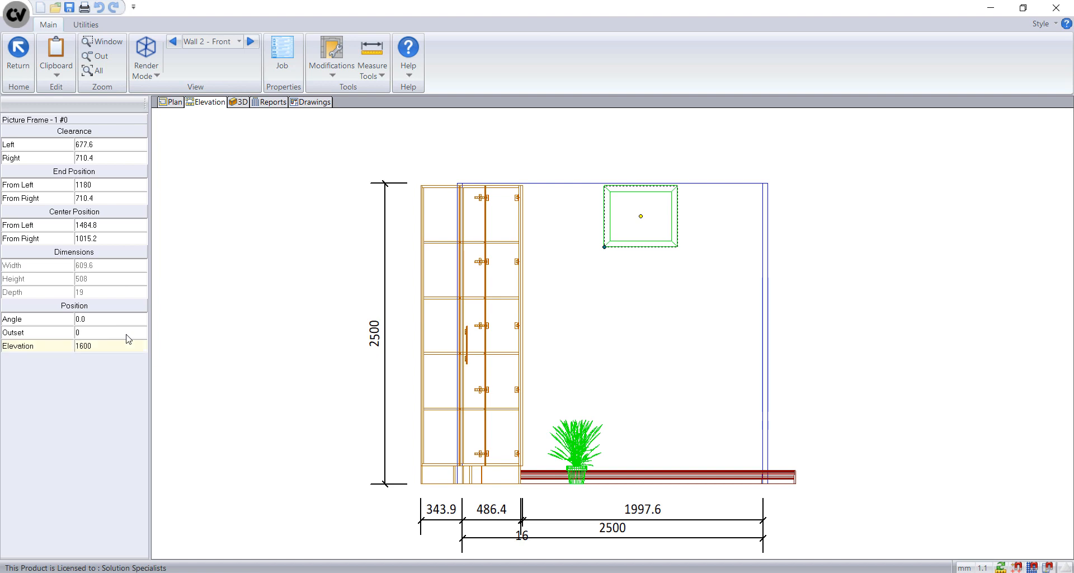
click(115, 145)
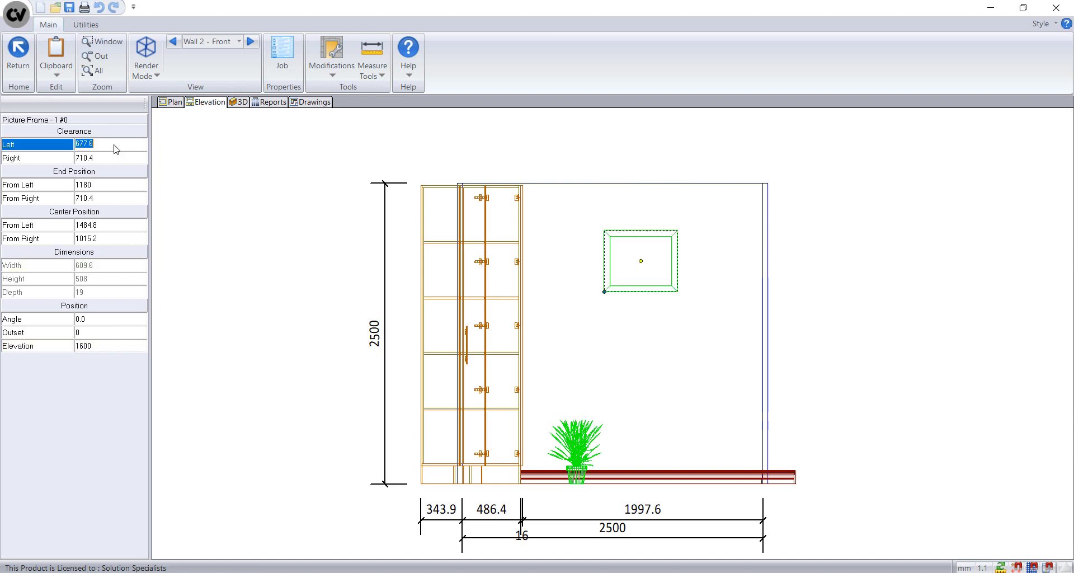
text(650)
key(Return)
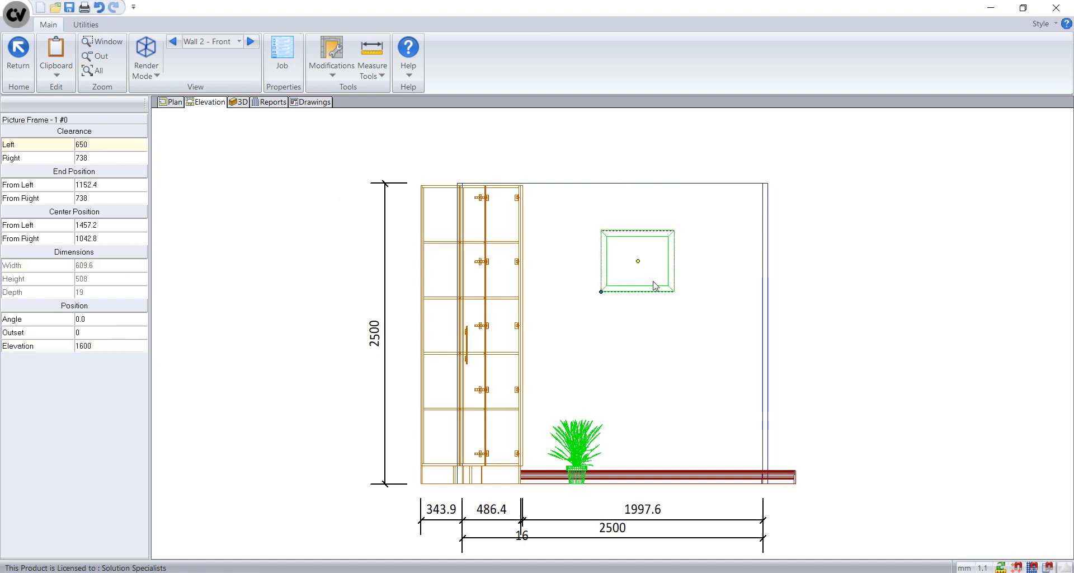
Step: Copy the picture frame on Wall 2 directly beneath the original, at an elevation of about 1020 mm
right_click(654, 283)
click(652, 286)
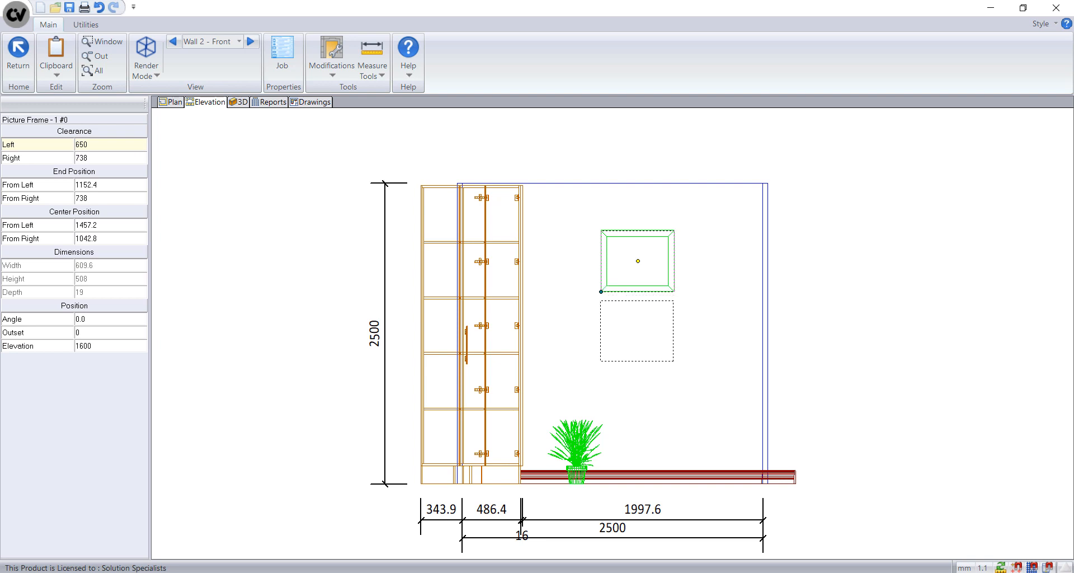
click(638, 331)
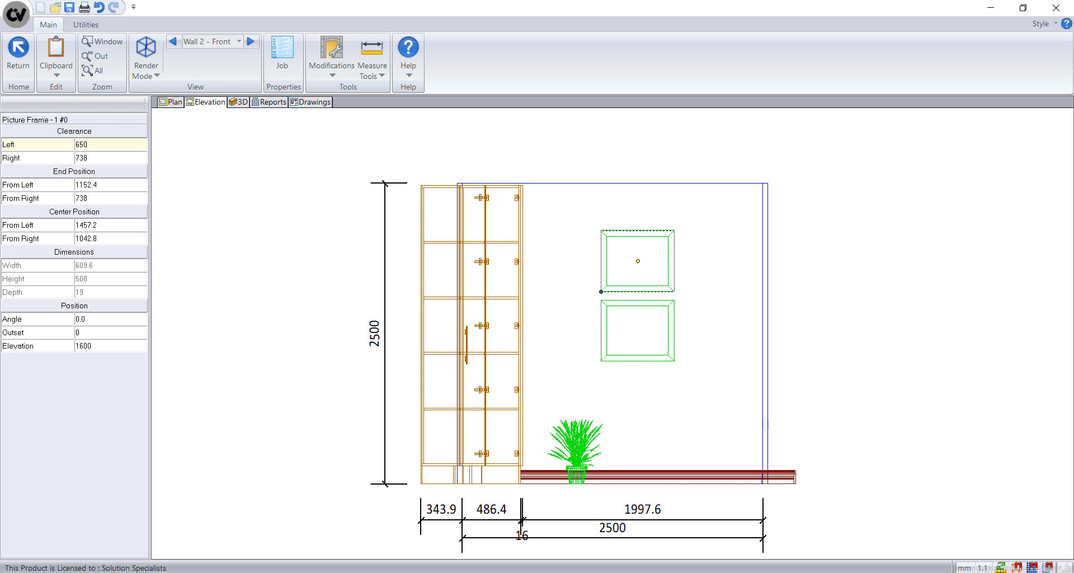
Step: Apply the Abstract Pattern texture to the front face of the lower picture frame's inner panel
double_click(638, 335)
right_click(620, 300)
click(676, 353)
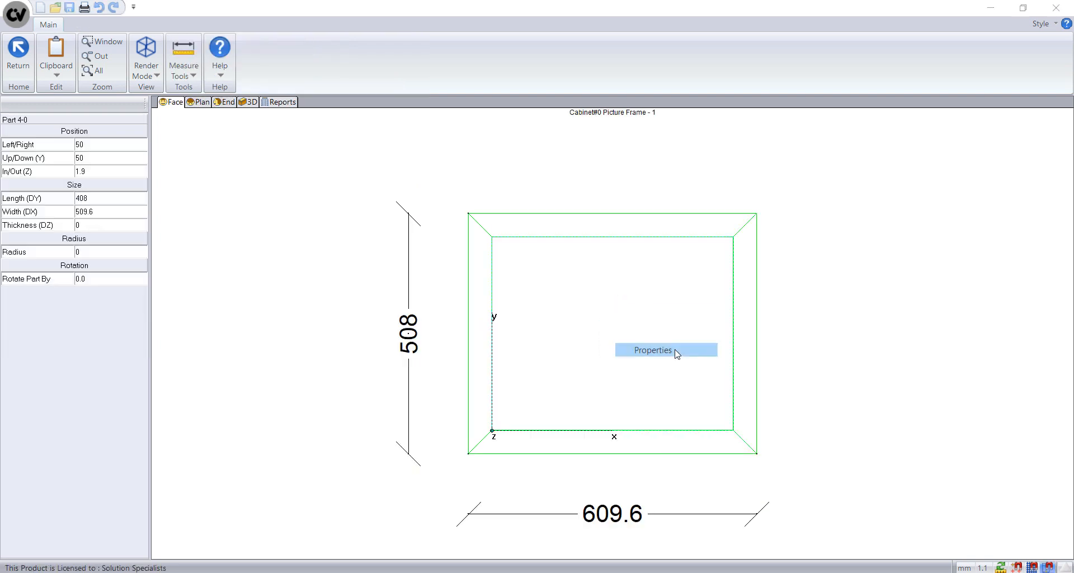
click(474, 168)
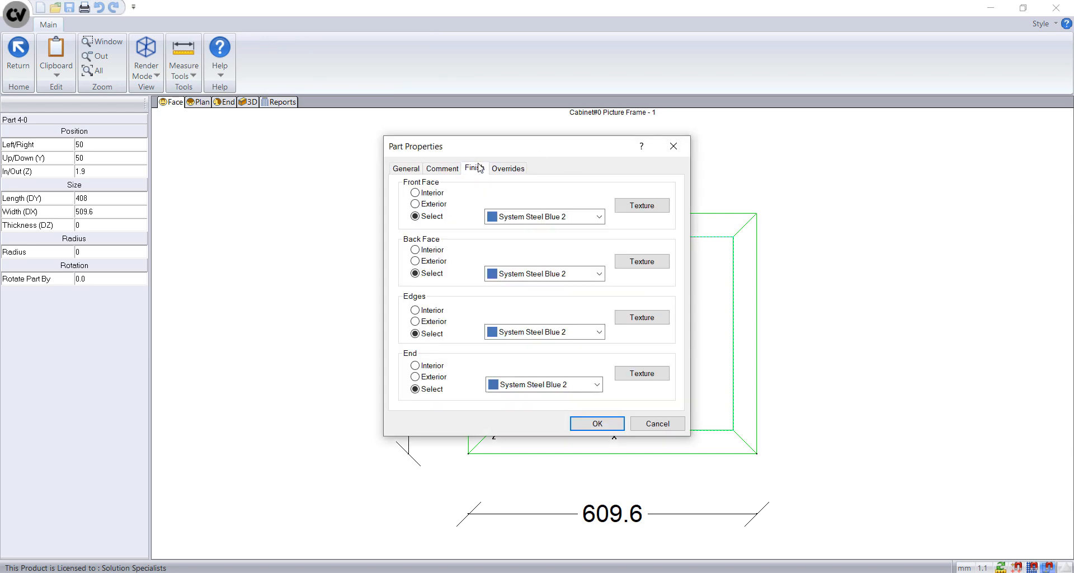
click(642, 207)
scroll(553, 209, down, 5)
click(412, 284)
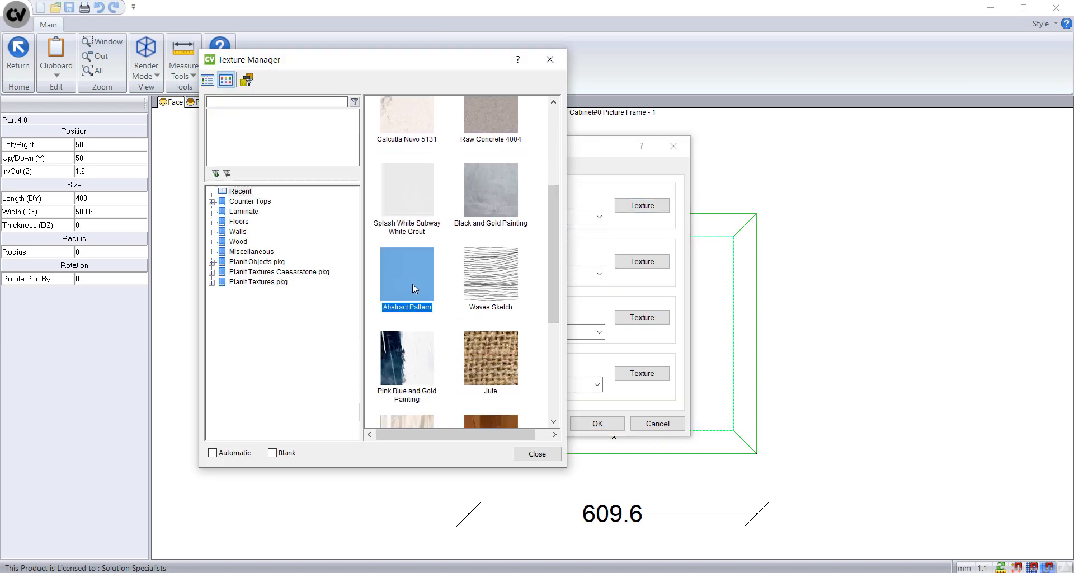
click(534, 457)
click(598, 424)
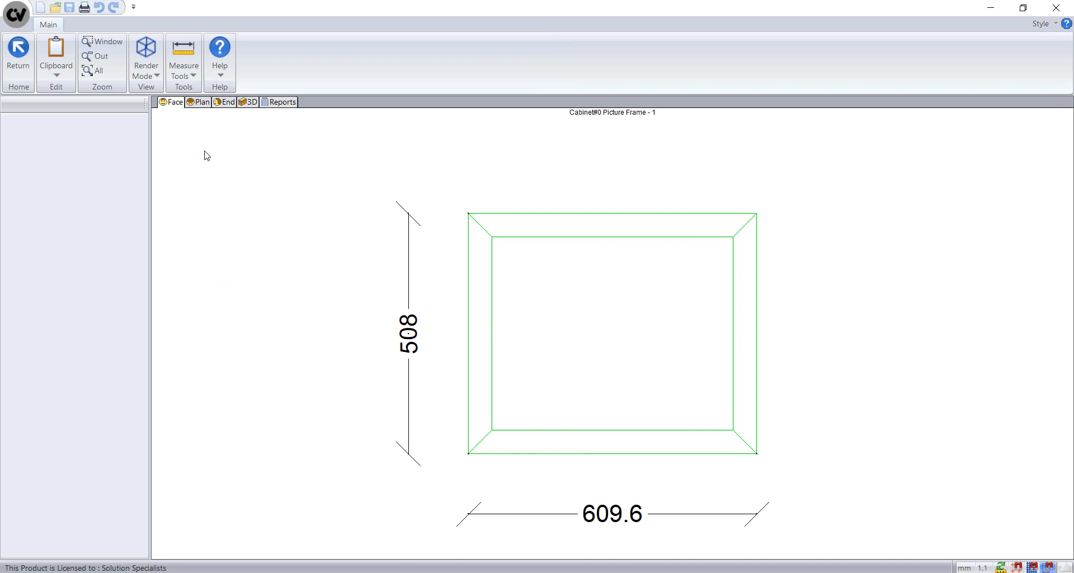
Step: Preview the lower picture frame in Texture Mode, restore Wire Mode, and return to the Wall 2 elevation
click(146, 59)
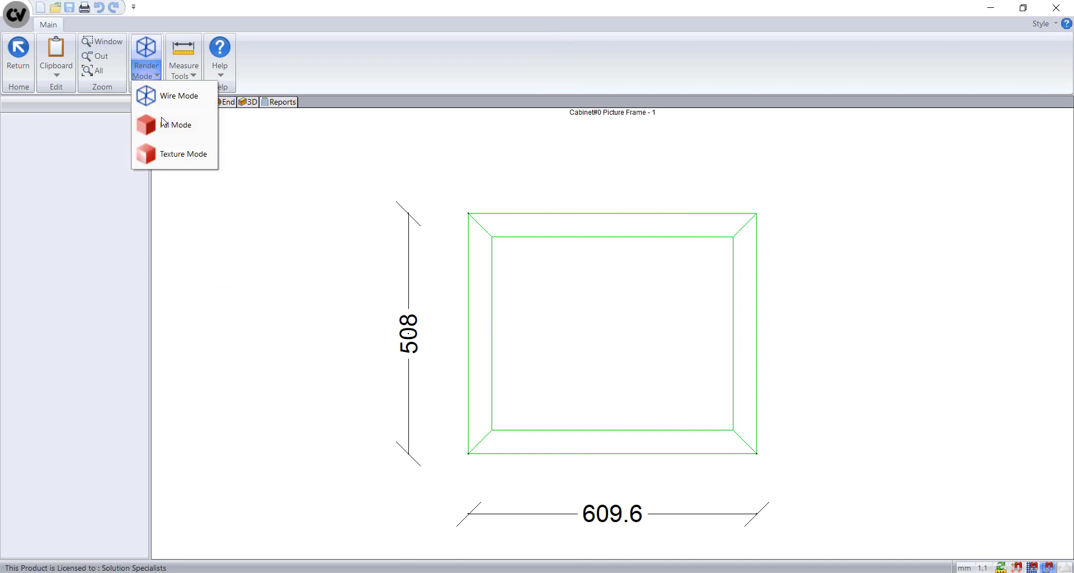
click(184, 154)
click(147, 59)
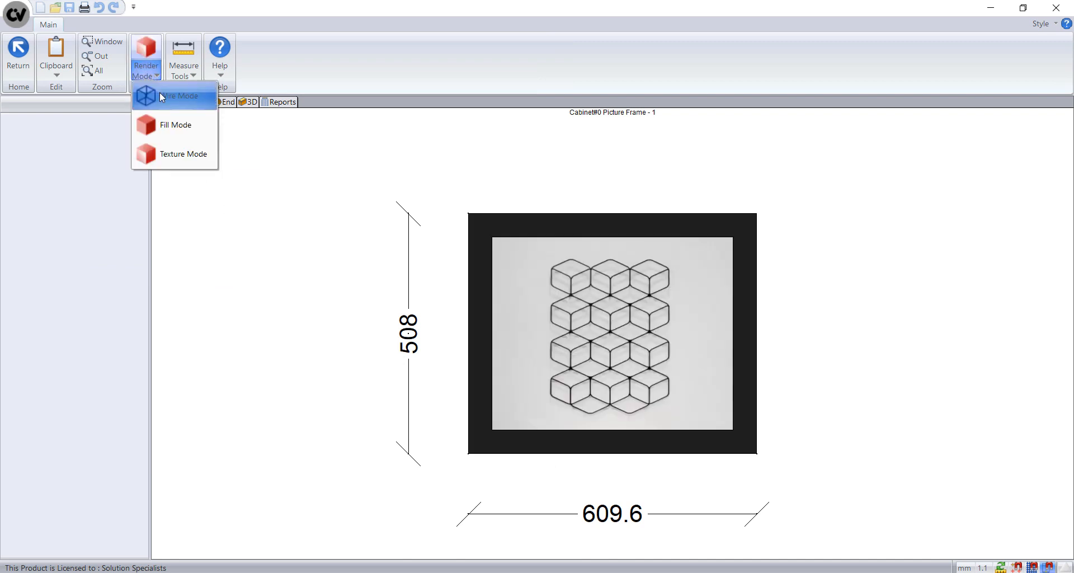
click(179, 96)
click(23, 71)
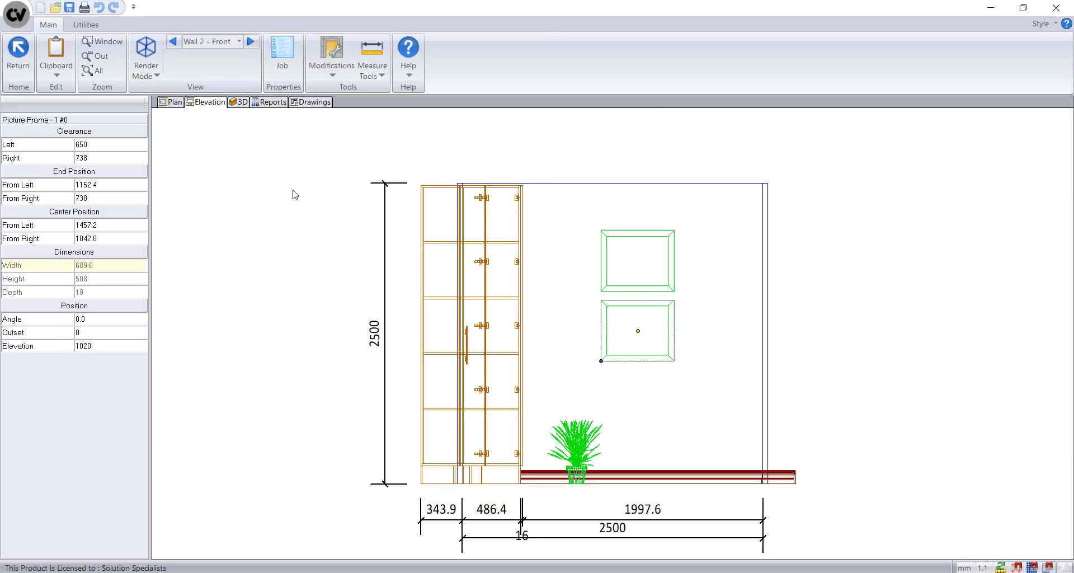
Step: In the Wall 3 elevation, set the hanging plant's elevation to 1520 mm
click(251, 42)
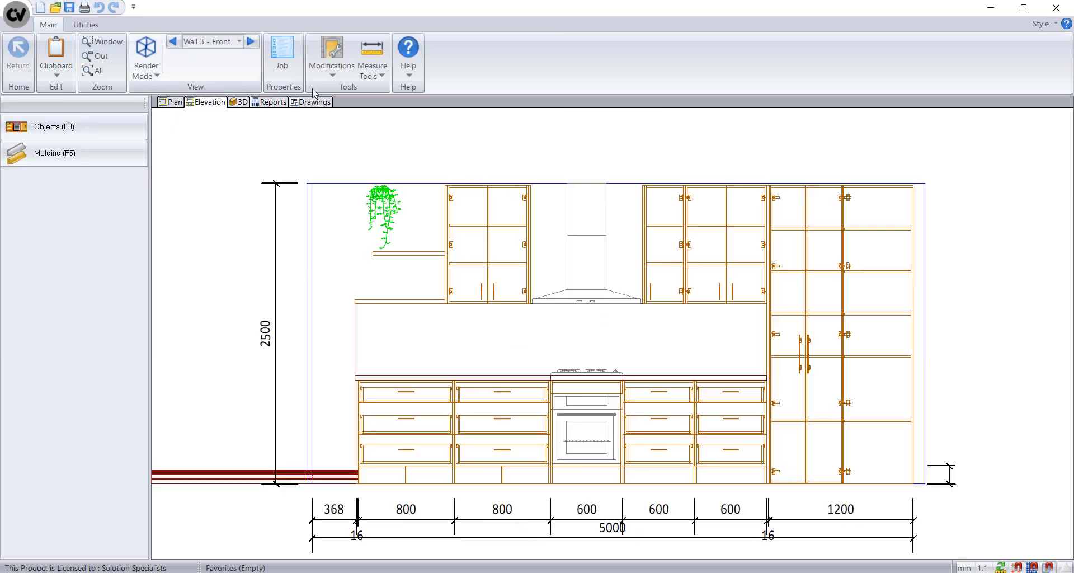
scroll(385, 208, up, 3)
scroll(385, 209, up, 1)
click(385, 208)
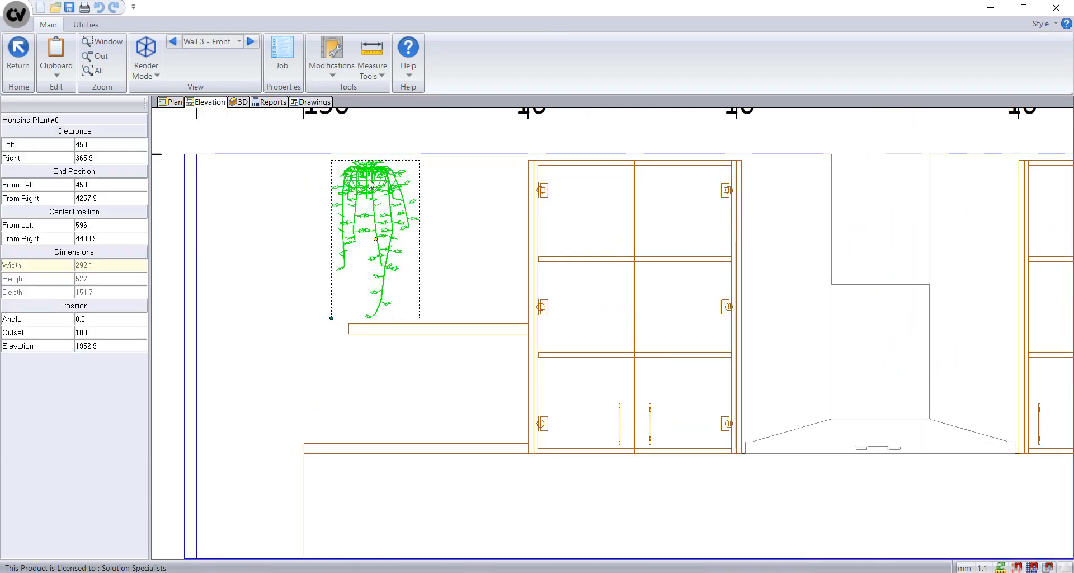
click(131, 345)
key(Return)
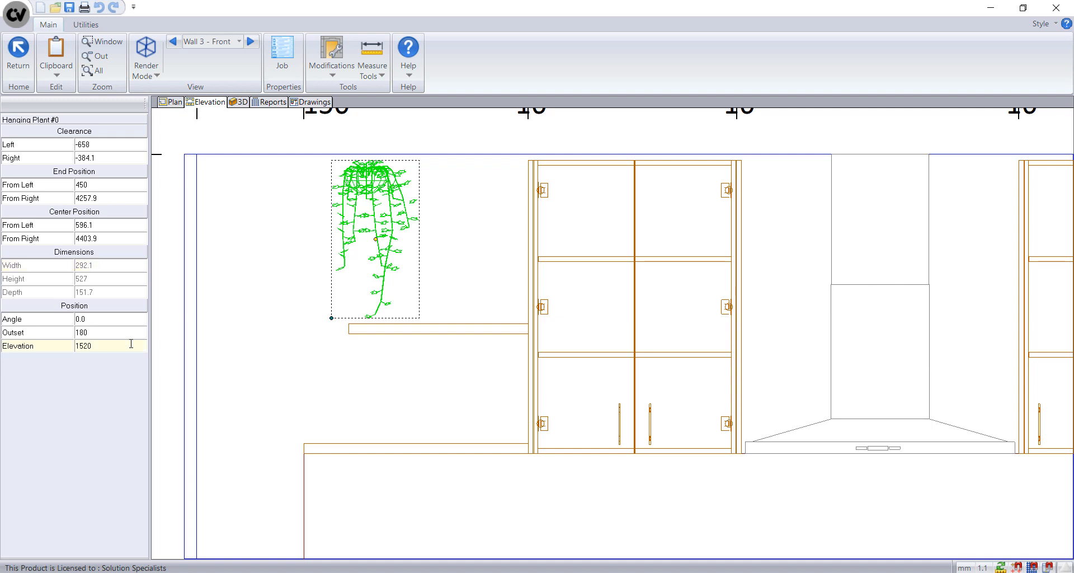
Step: In the Wall 4 elevation, set the wall clock's right clearance to 200 mm and its elevation to 1700 mm
click(251, 41)
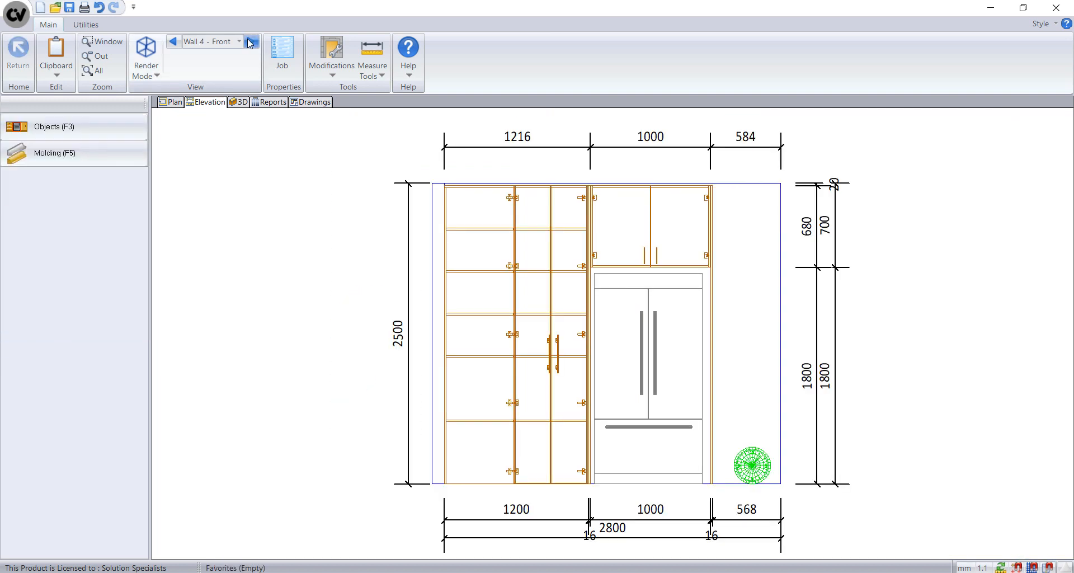
click(752, 465)
click(126, 153)
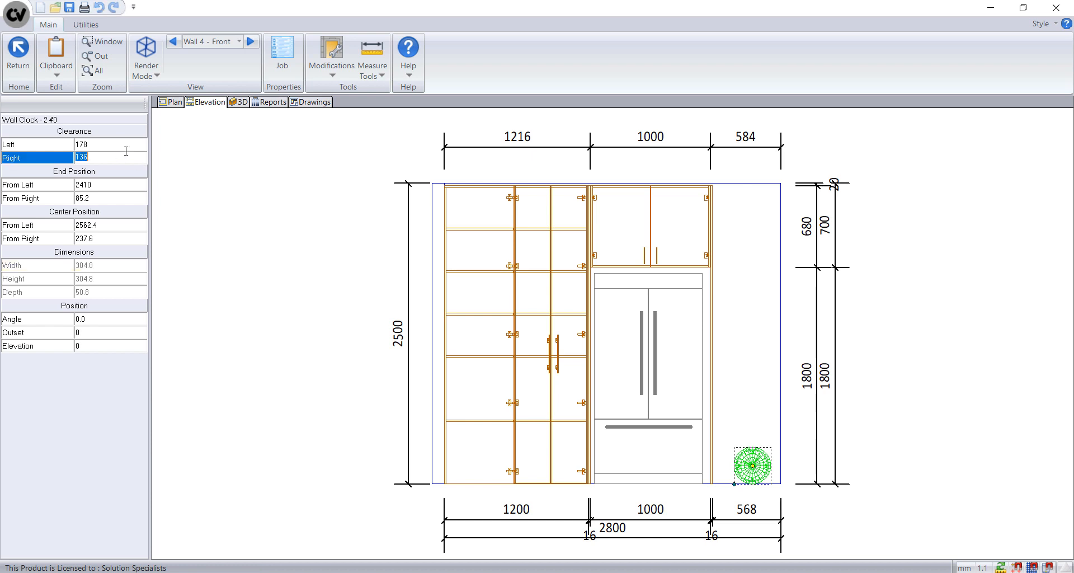
text(200)
key(Return)
click(110, 334)
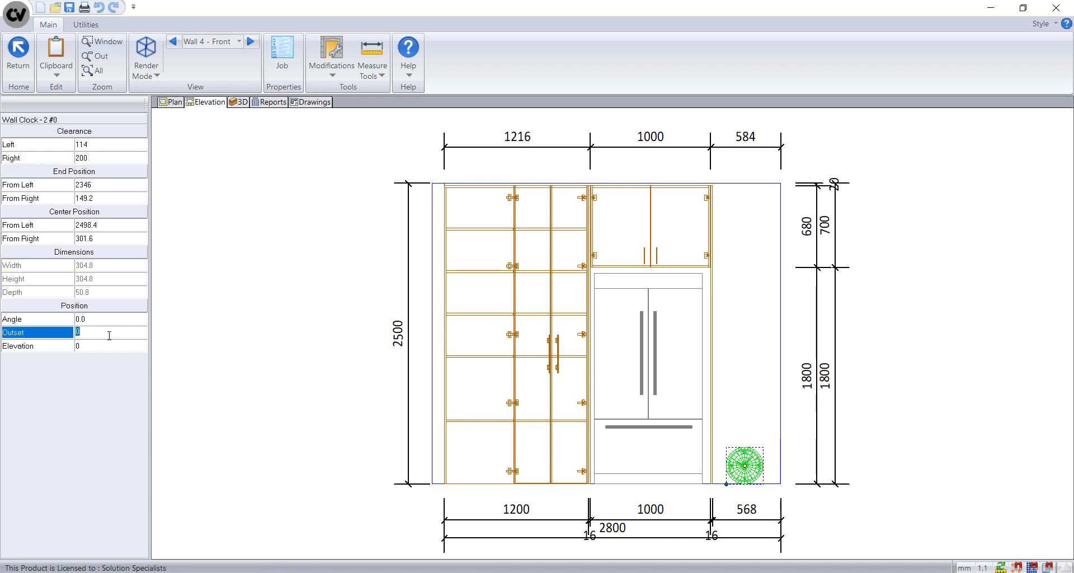
click(107, 345)
text(1700)
key(Return)
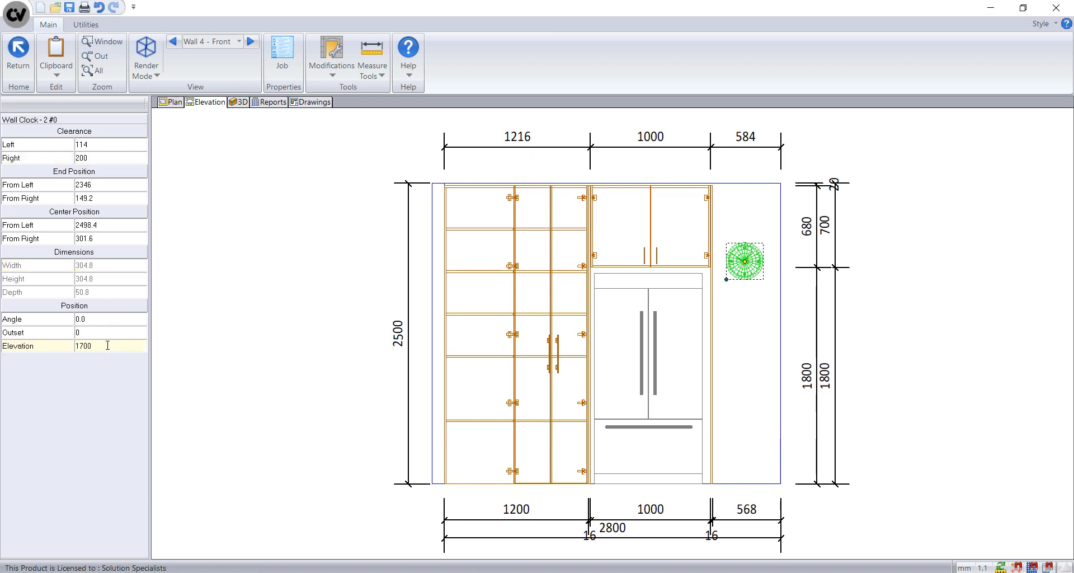
Step: Examine the furnished kitchen and its new decorations in the 3D view
click(174, 102)
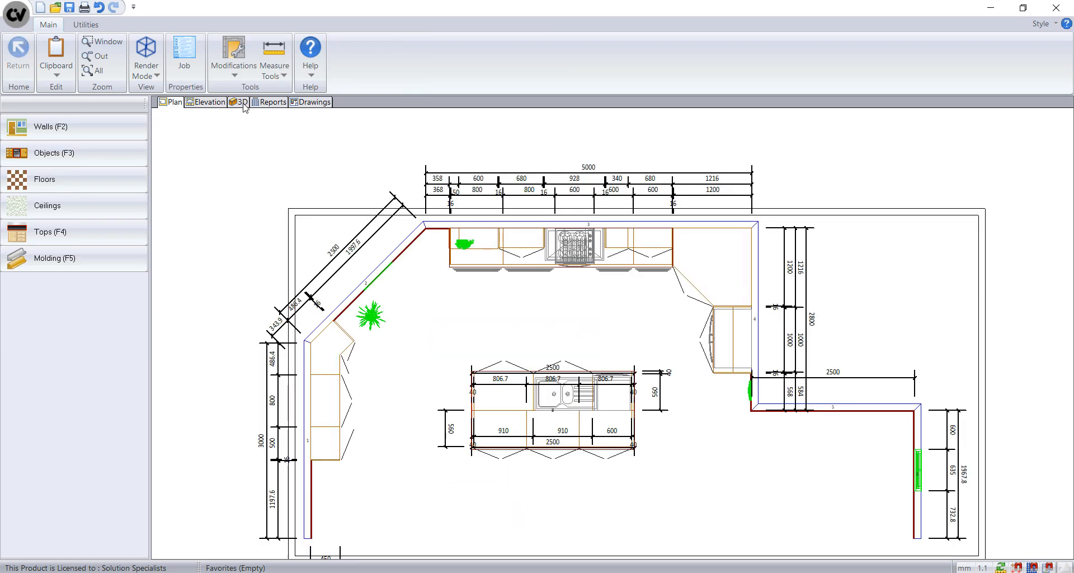
click(239, 102)
scroll(496, 320, up, 5)
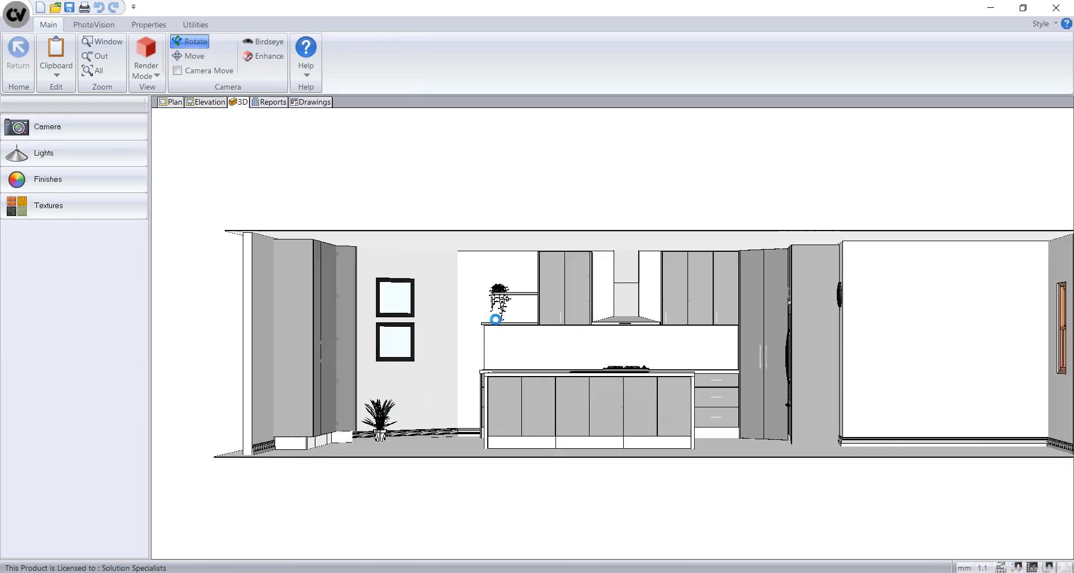
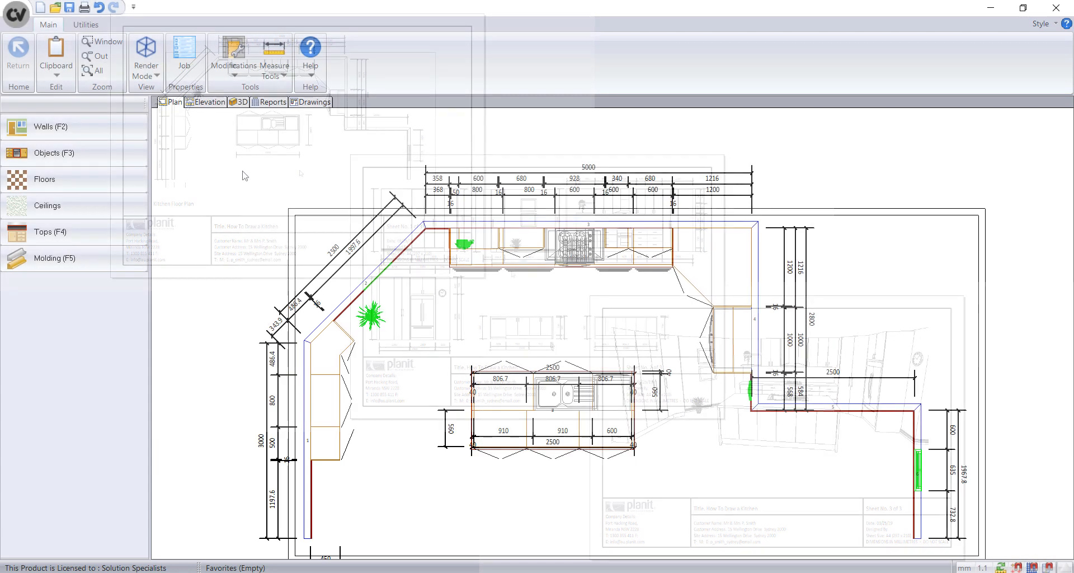
Step: Send the room plan to the drawings and place the Room 1 Plan scene on Sheet 1 above the title block
right_click(300, 173)
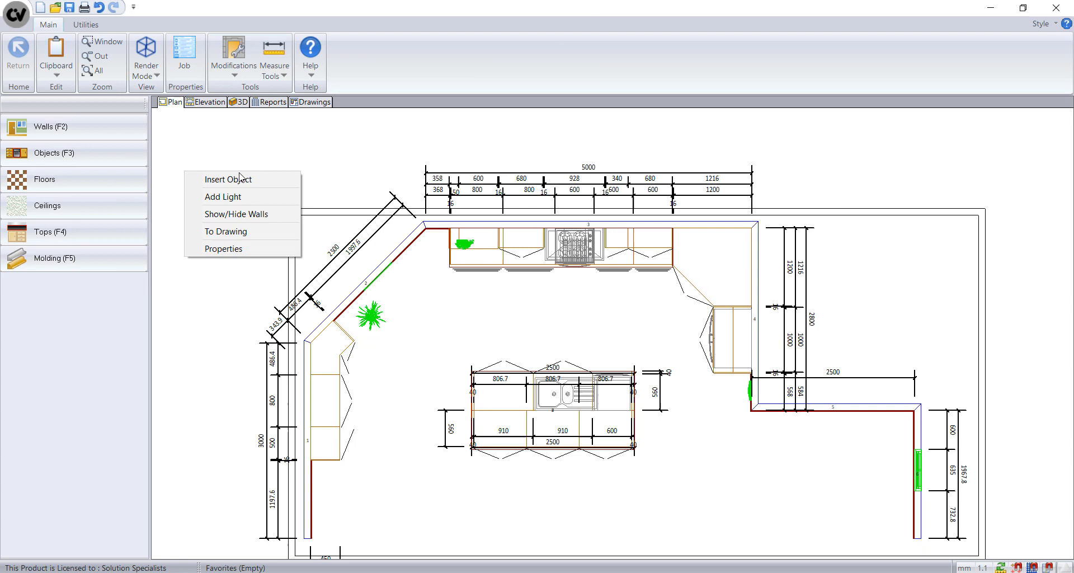
click(259, 234)
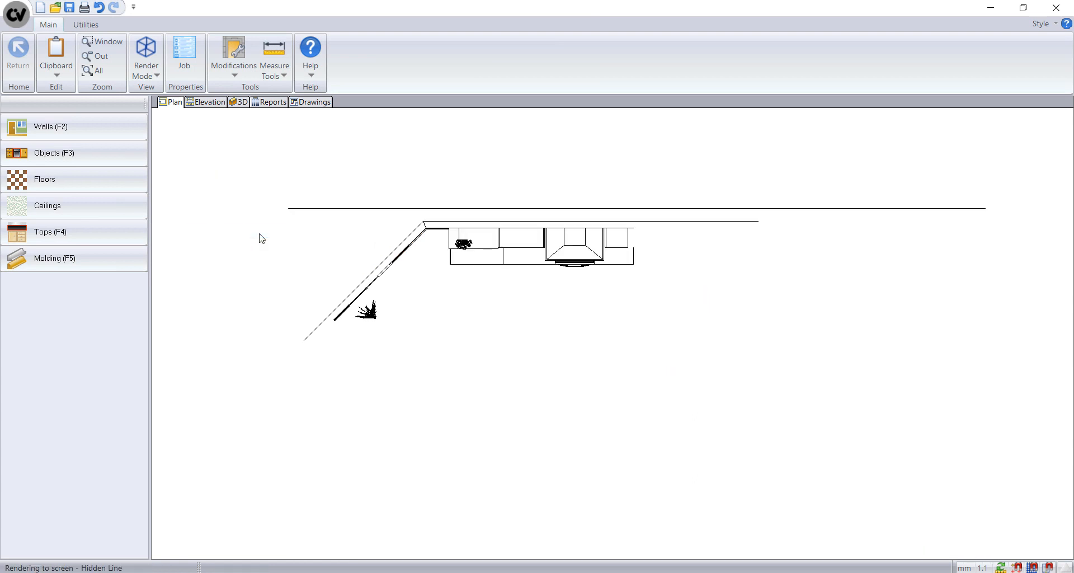
click(317, 103)
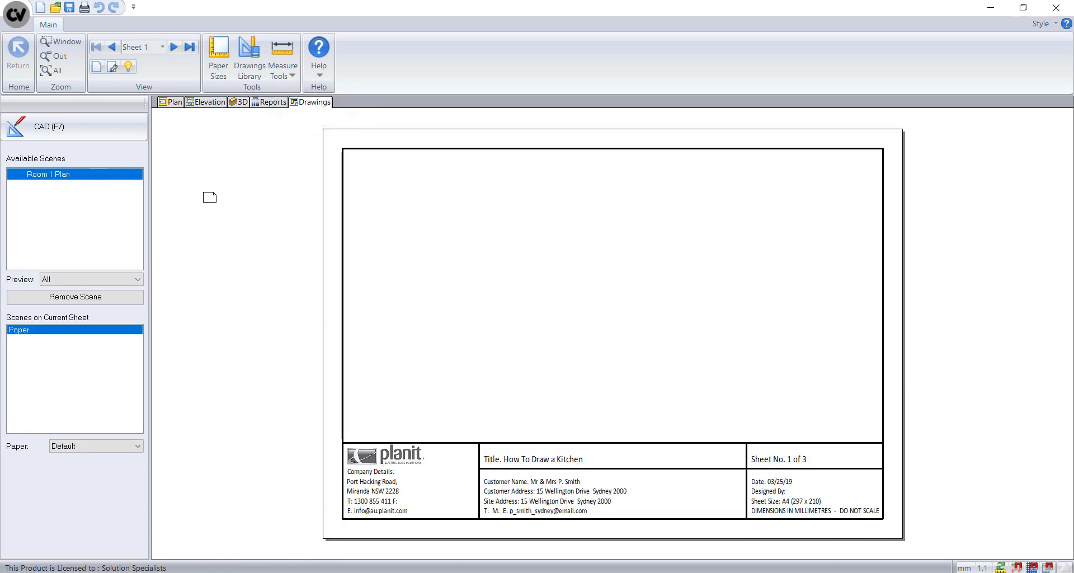
drag(210, 197, 409, 399)
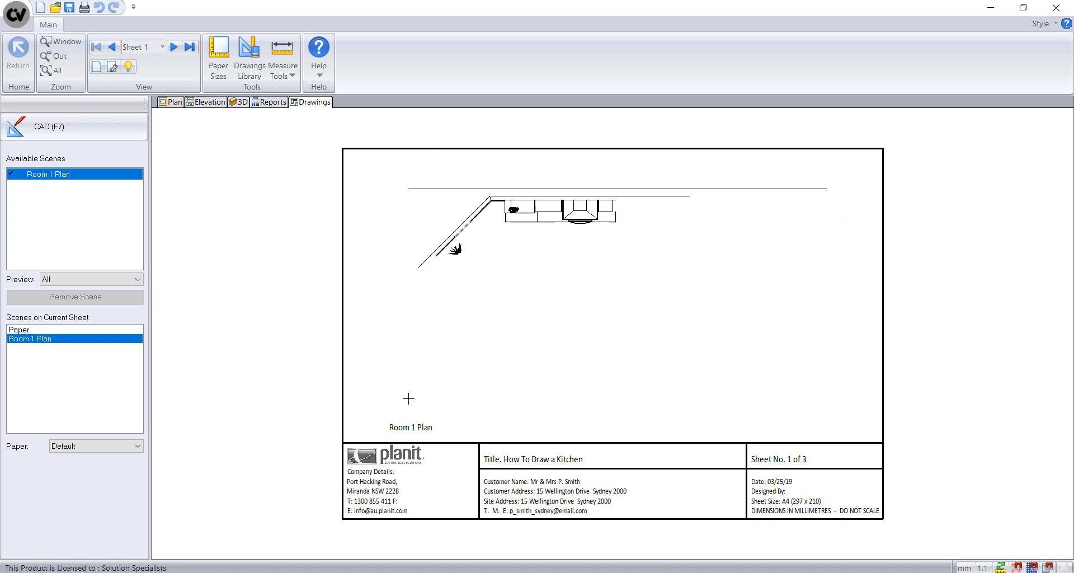
click(742, 432)
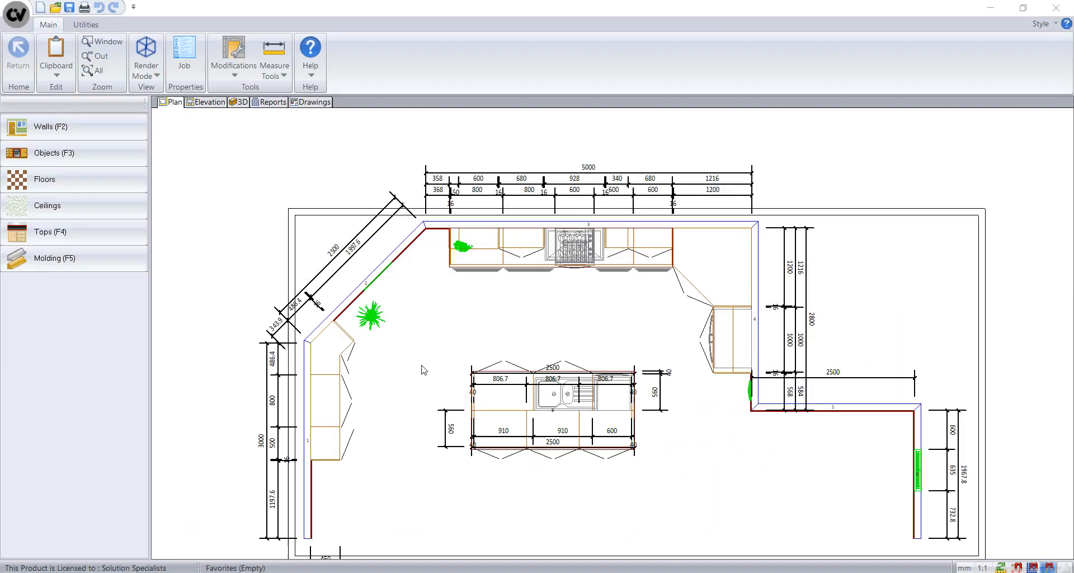
Step: Override the walls' material finish in the 3D room view with a pale peach colour
click(237, 104)
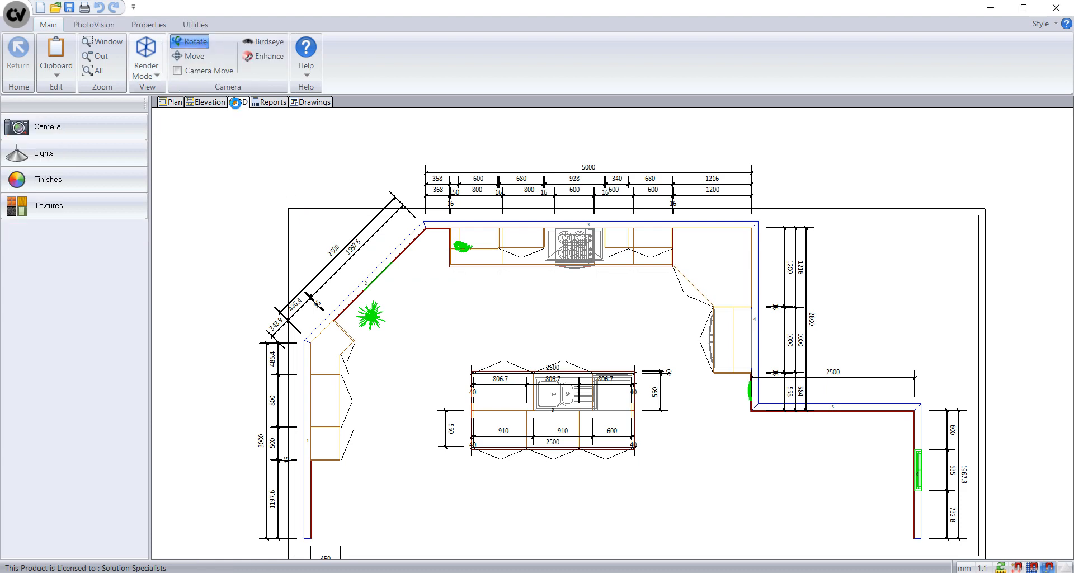
click(122, 182)
click(35, 181)
click(582, 232)
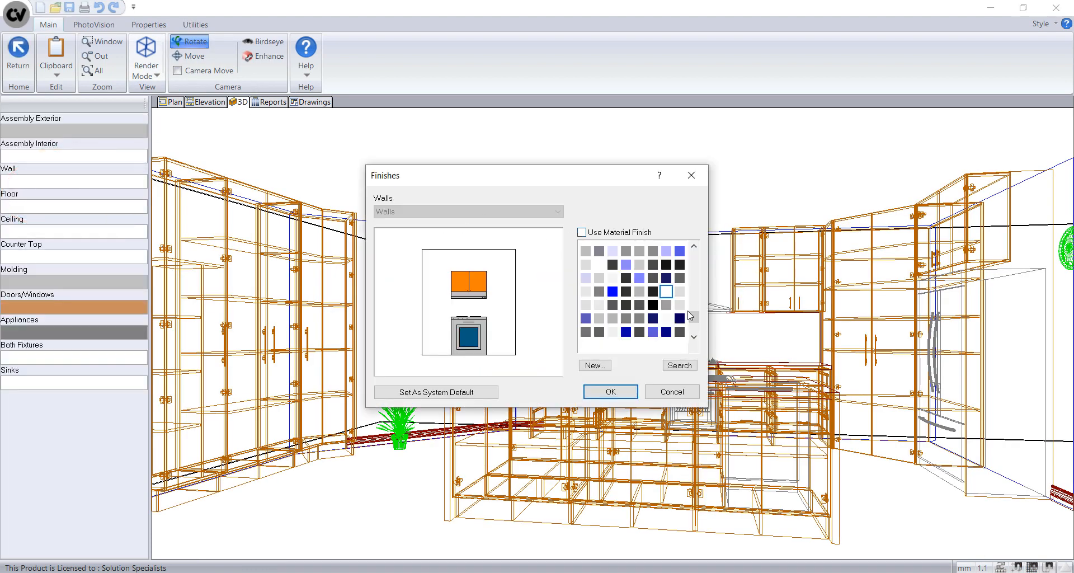
scroll(694, 291, up, 5)
click(680, 318)
click(628, 391)
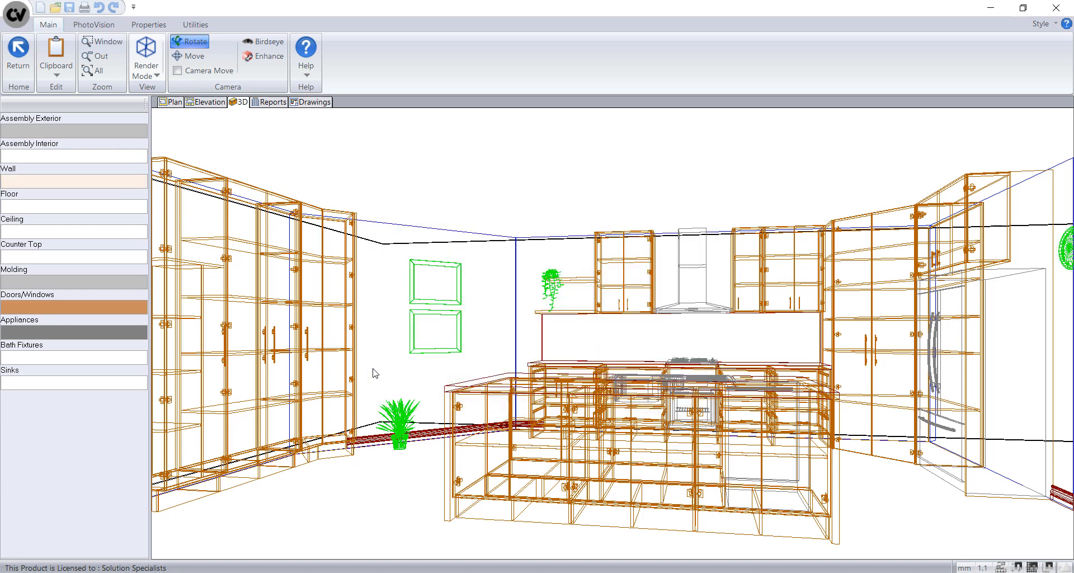
Step: Turn off the material finish for all molding and the assembly exteriors so both use a white finish
click(134, 286)
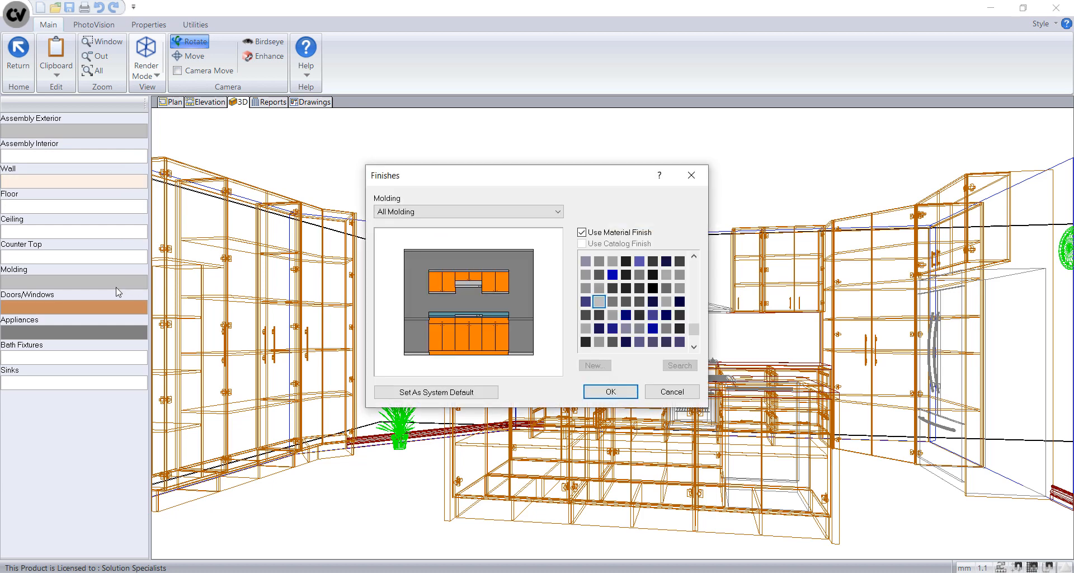
click(582, 231)
click(621, 391)
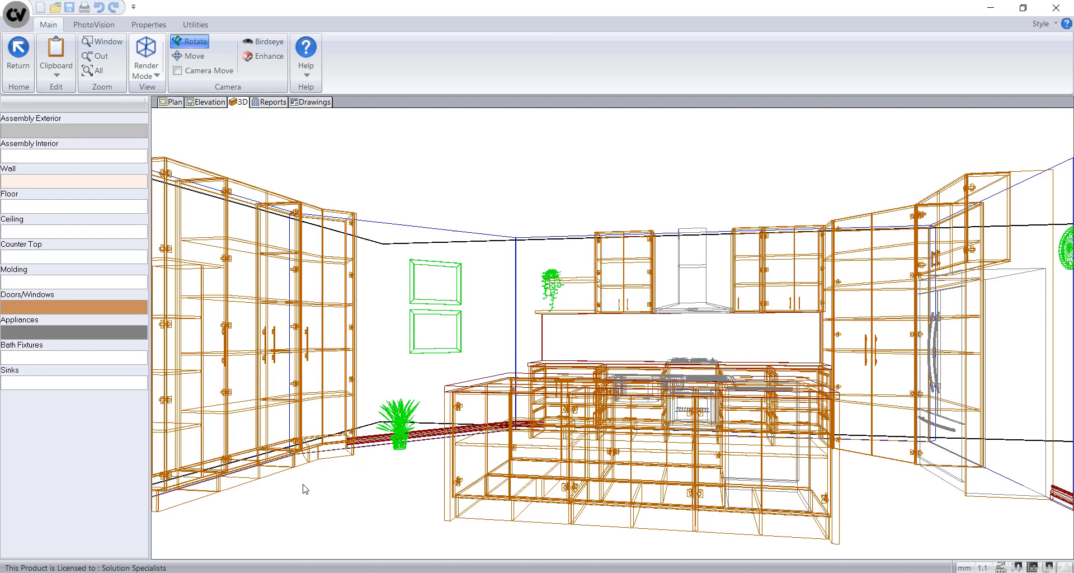
click(79, 132)
click(582, 368)
click(621, 391)
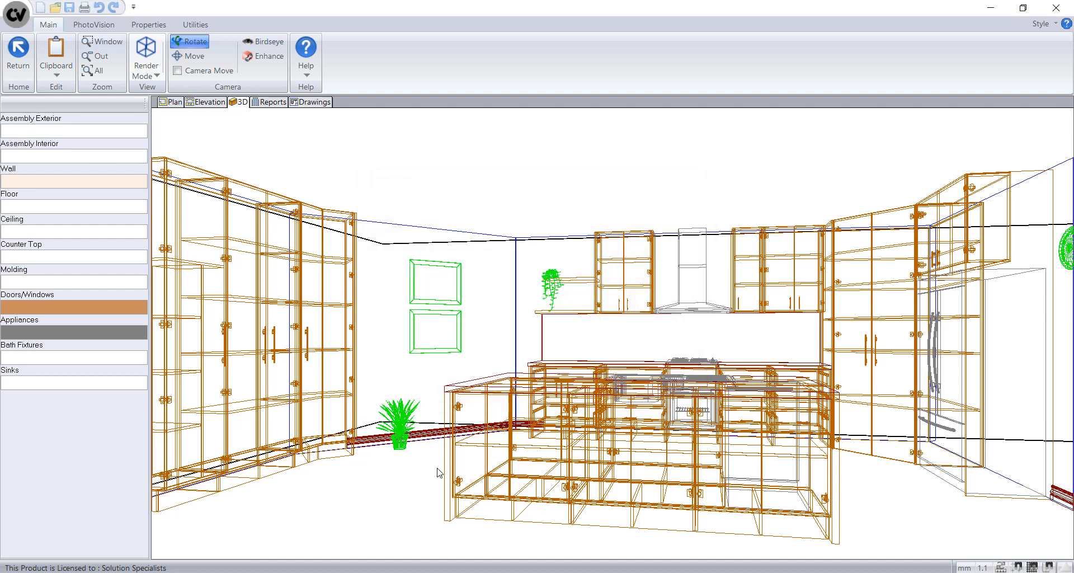
Step: Apply the Natural Medium texture from the Planit Timber Floors collection to the floor
click(18, 52)
click(51, 212)
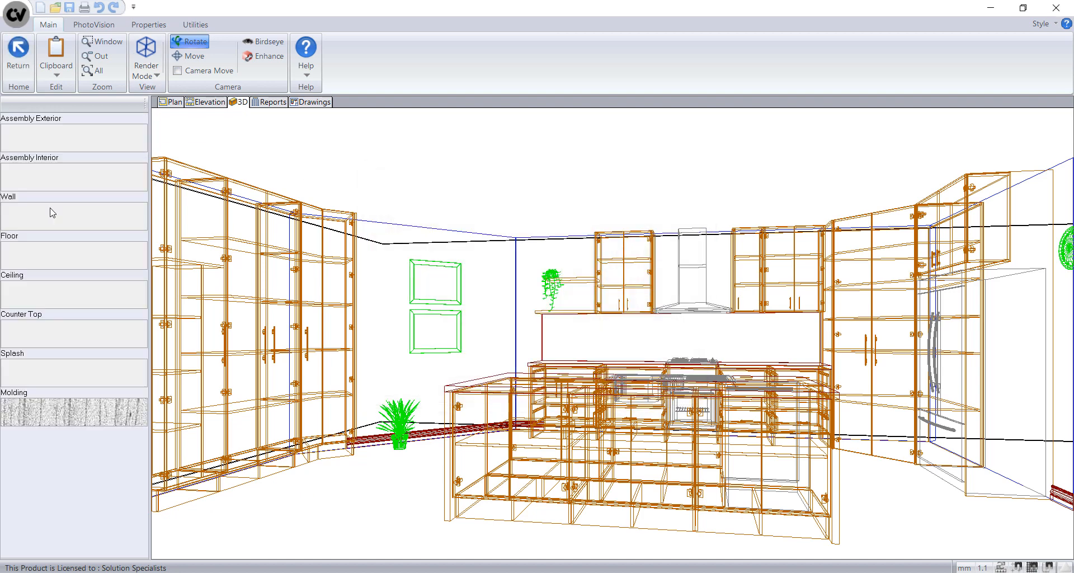
click(39, 257)
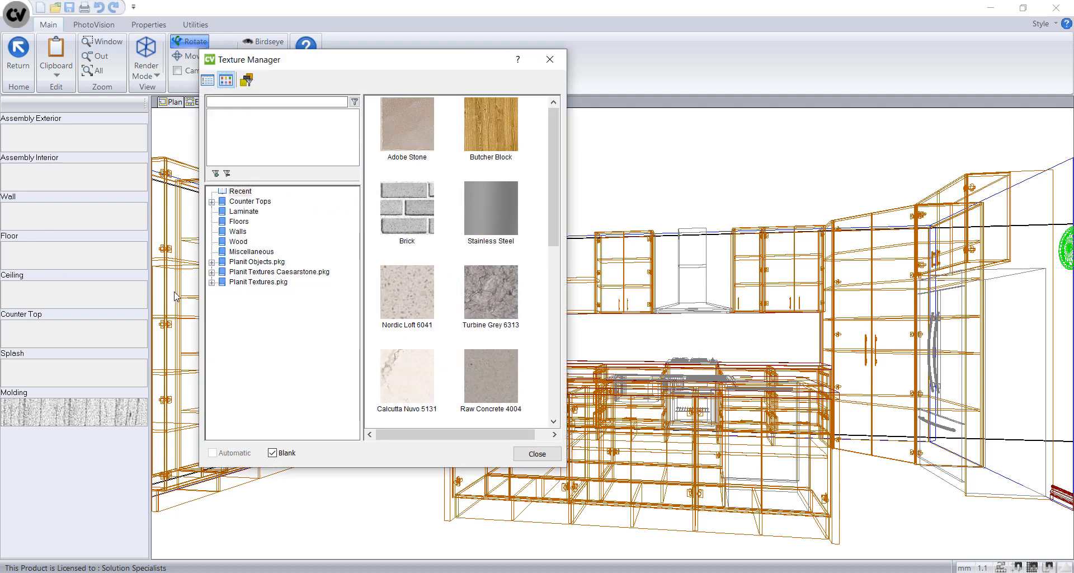
click(239, 272)
click(226, 282)
click(216, 282)
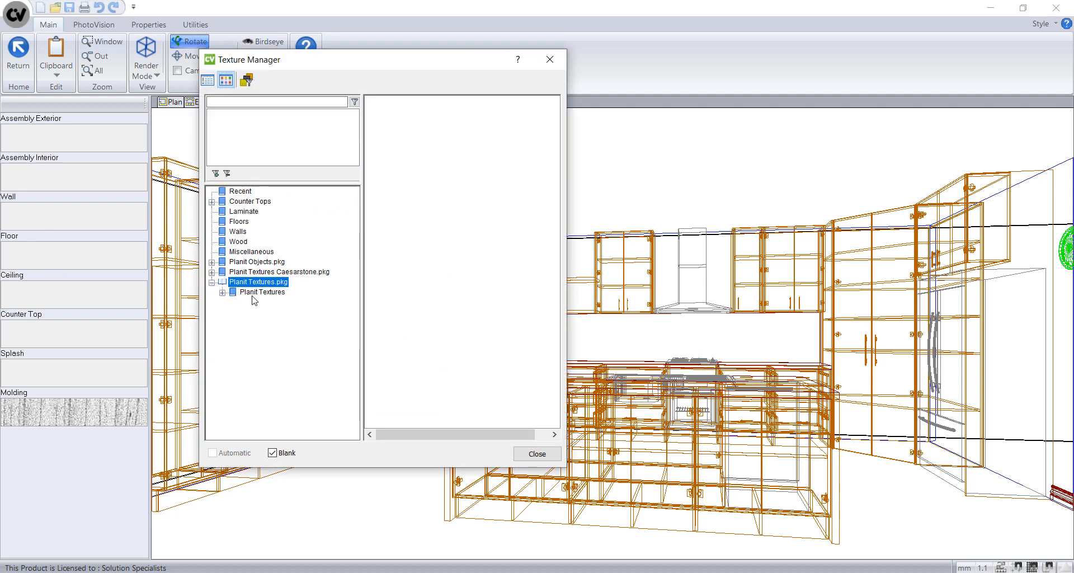
click(252, 293)
click(223, 295)
click(263, 342)
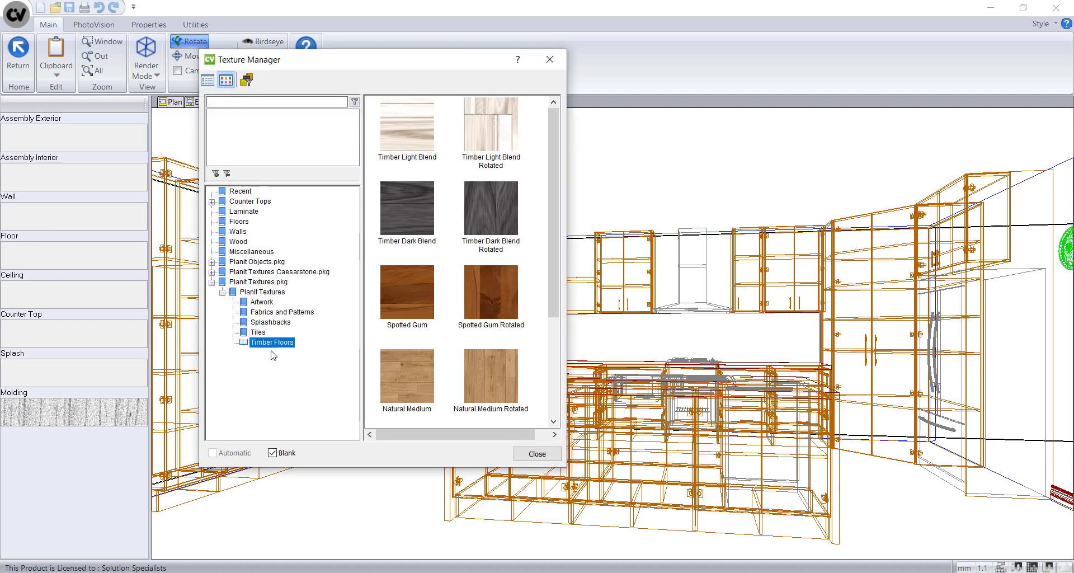
double_click(411, 384)
Step: Apply the Turbine Grey 6313 texture to the counter tops and Splash White Subway White Grout to the splash
click(57, 336)
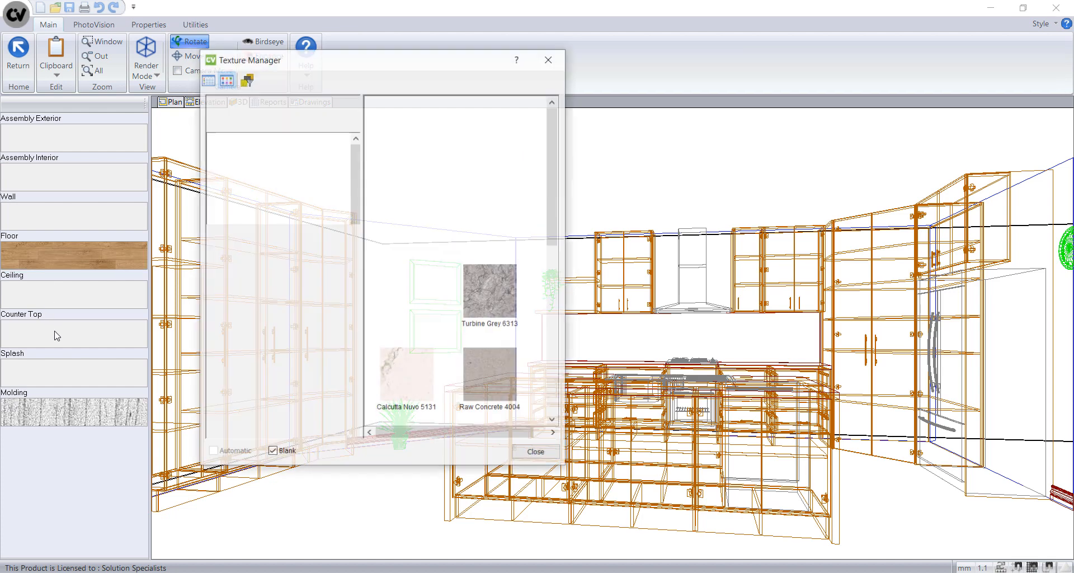
double_click(486, 312)
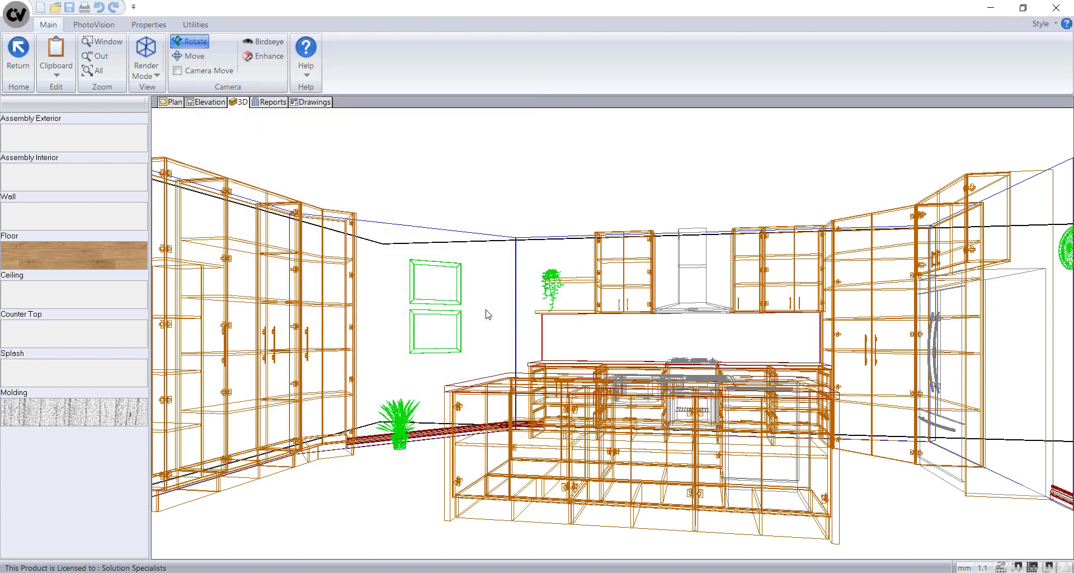
click(54, 371)
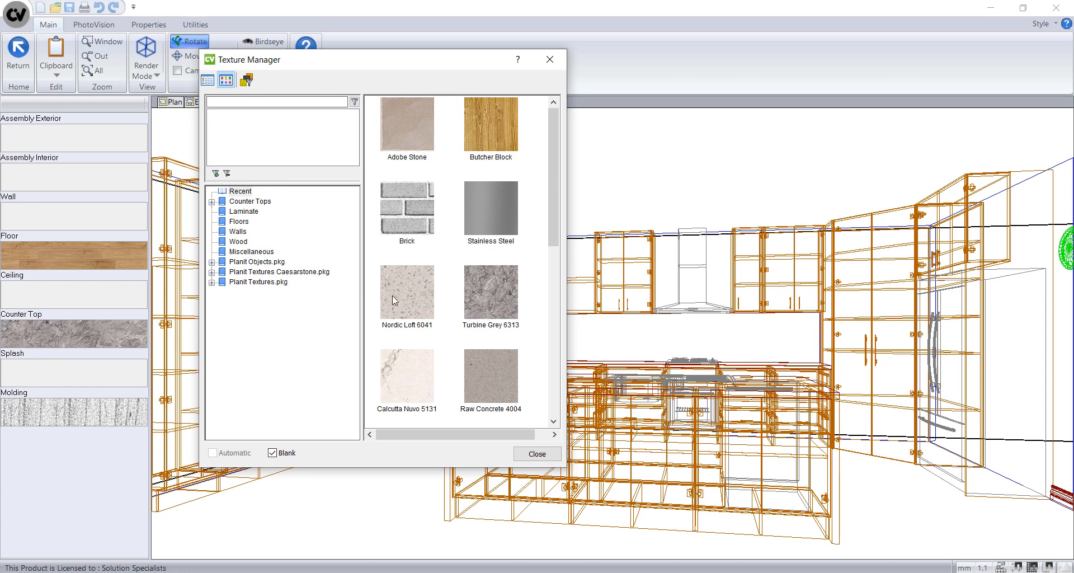
scroll(426, 302, down, 5)
scroll(453, 309, up, 5)
double_click(418, 206)
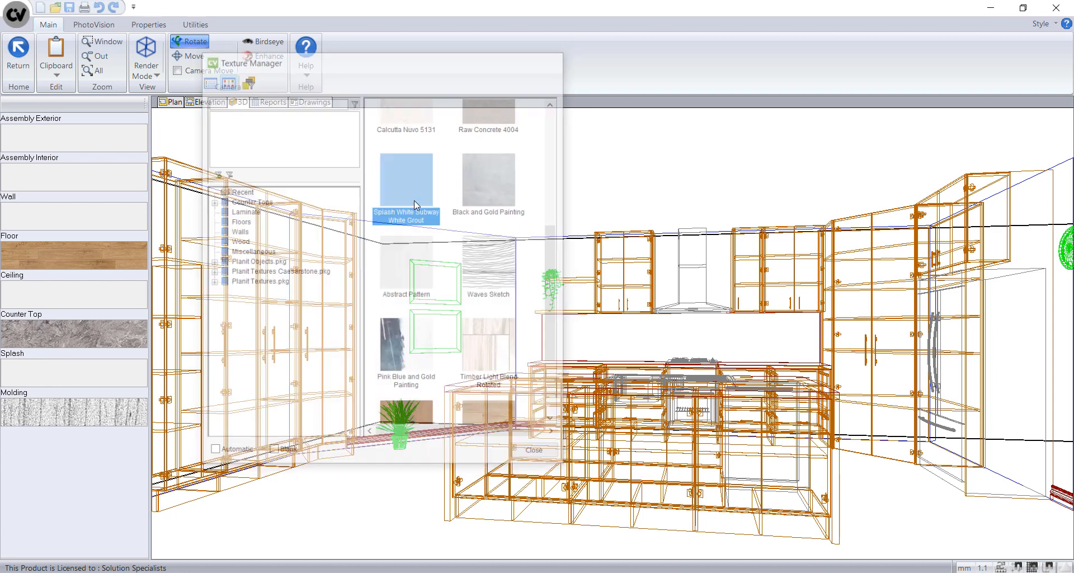
Step: Set the molding texture to blank and display the 3D room in Texture Mode
click(22, 413)
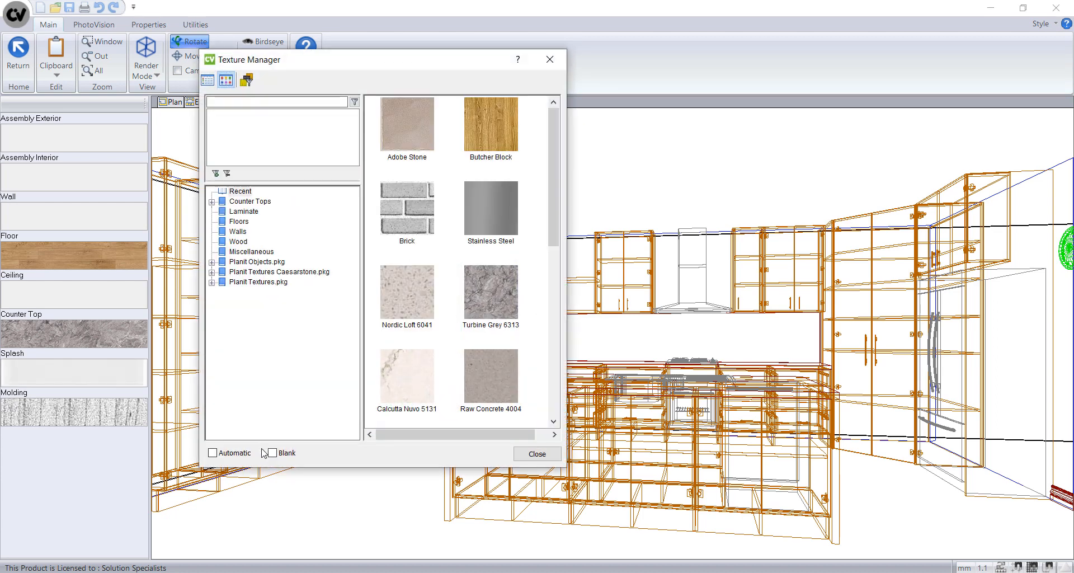
click(272, 453)
click(537, 454)
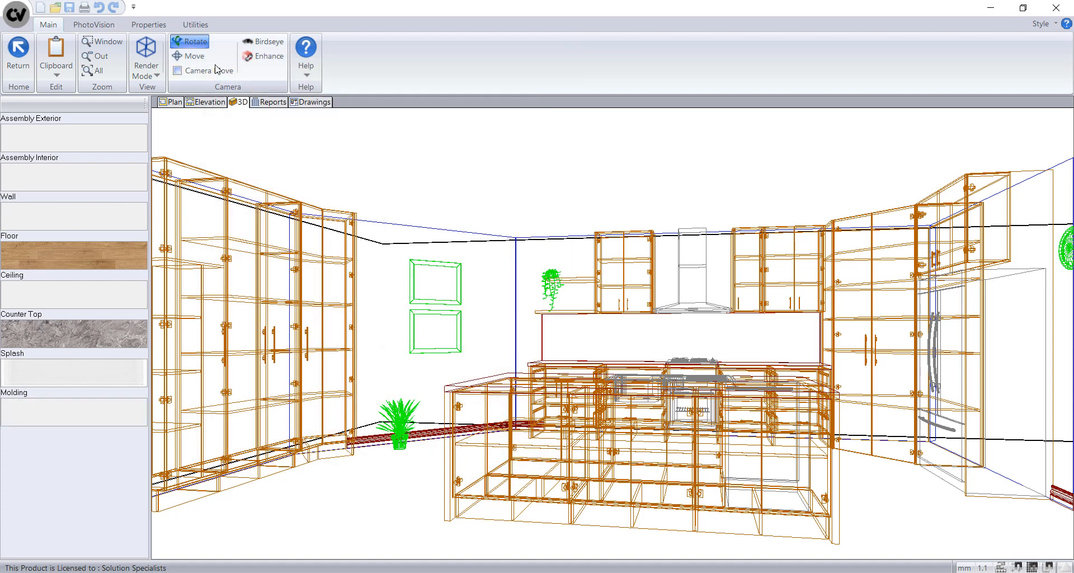
click(146, 55)
click(173, 161)
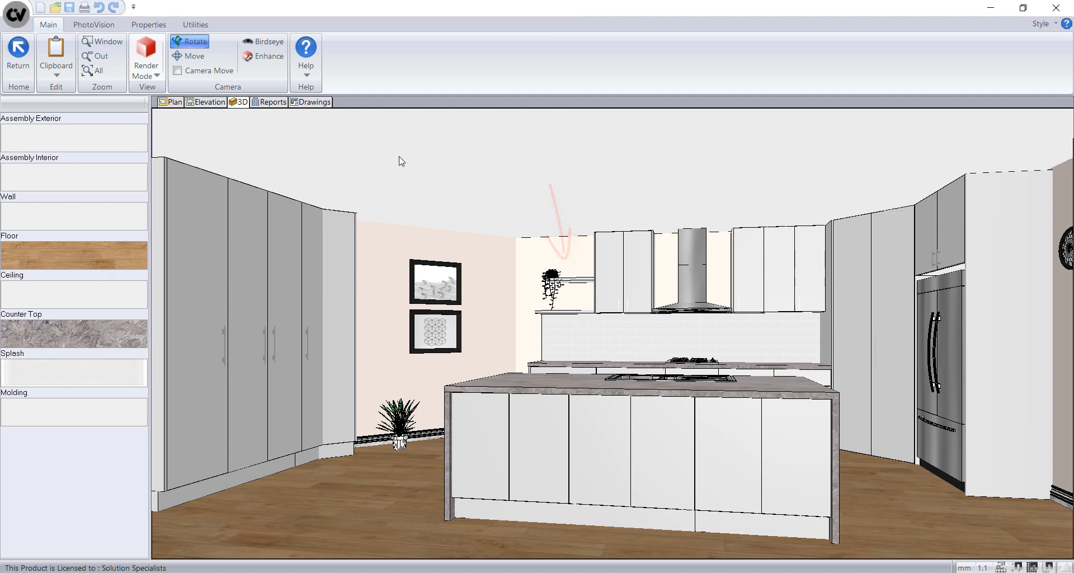
Step: Edit the 750 mm shelf beside the wall cabinets and set its exterior texture to Butcher Block
click(169, 102)
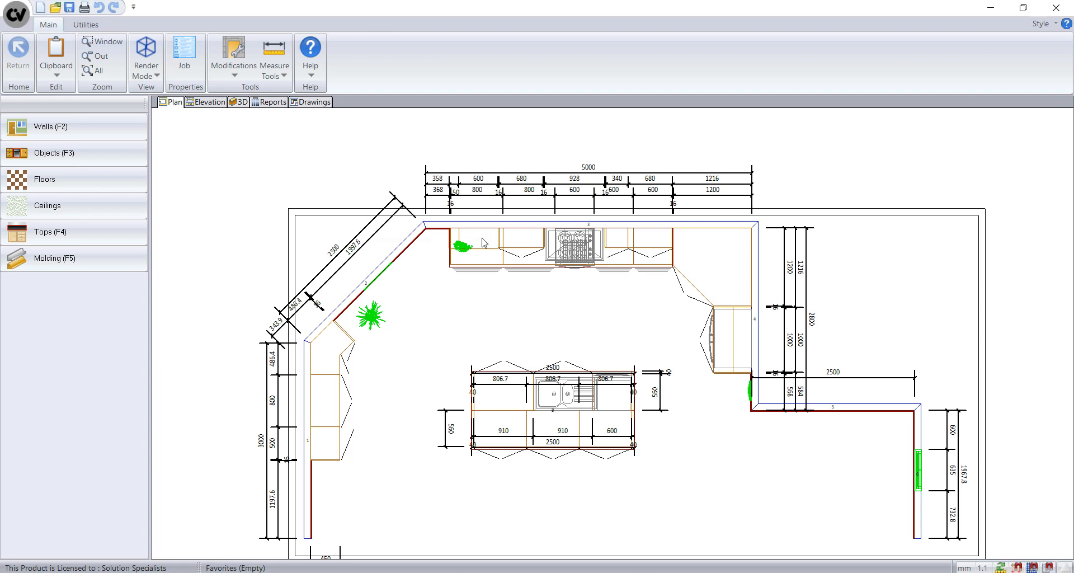
click(484, 242)
click(484, 257)
right_click(484, 252)
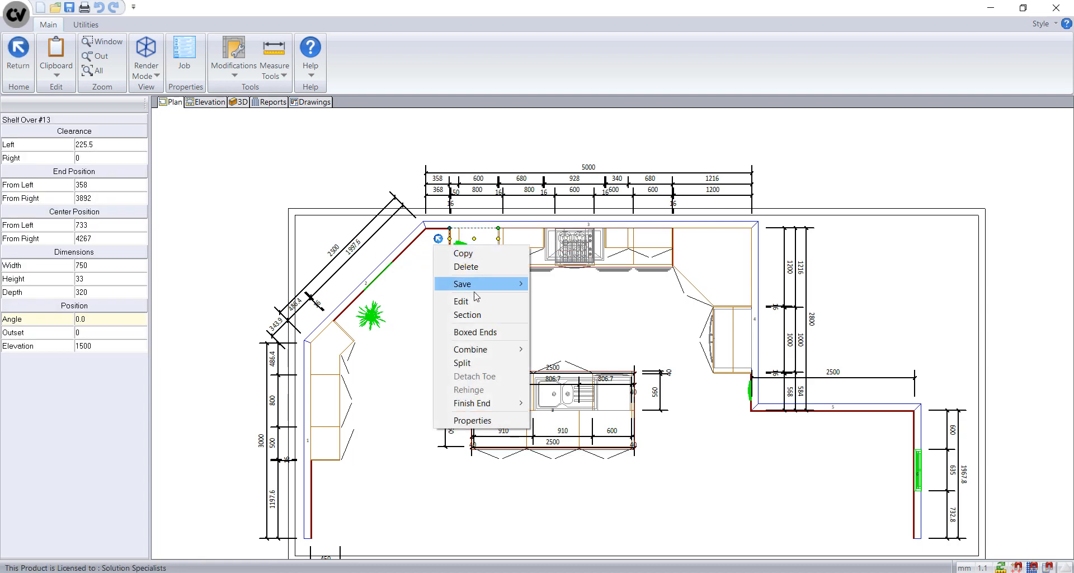
click(476, 301)
click(391, 70)
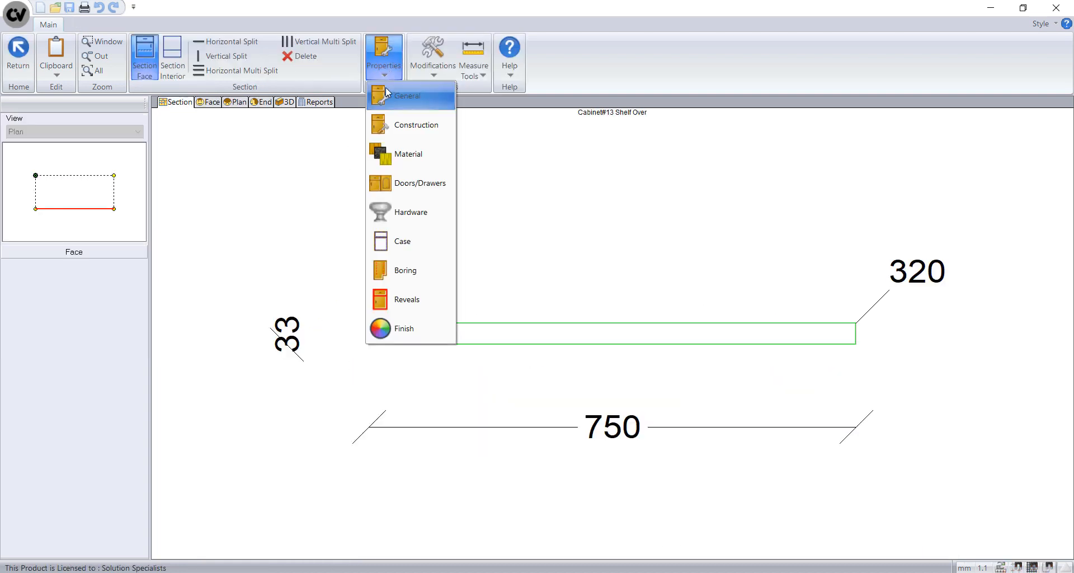
click(417, 327)
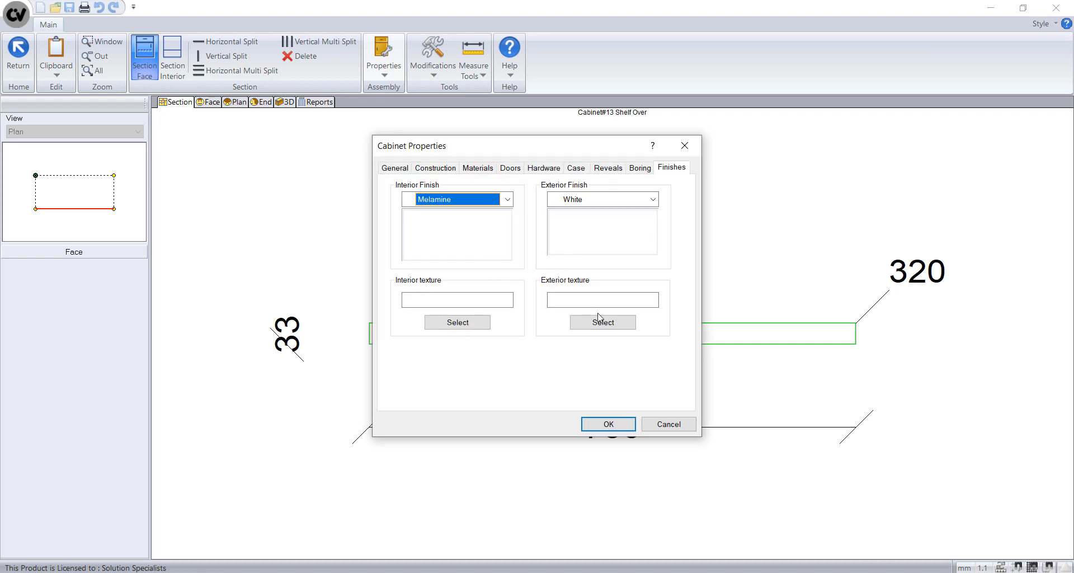
click(603, 321)
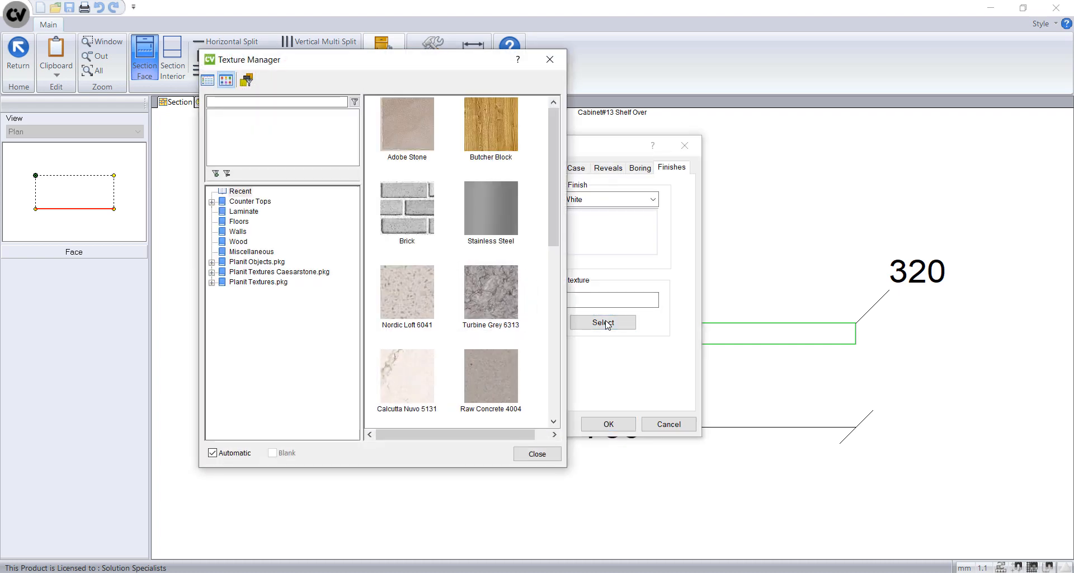
double_click(491, 137)
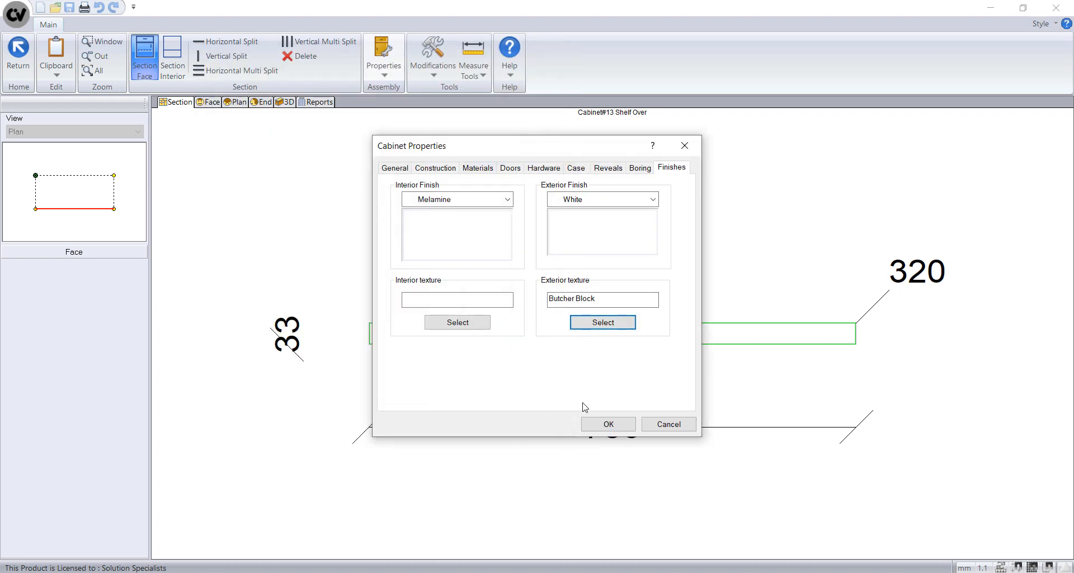
click(609, 423)
Step: Examine the edited shelf in 3D from an angled view with Texture Mode on
click(287, 106)
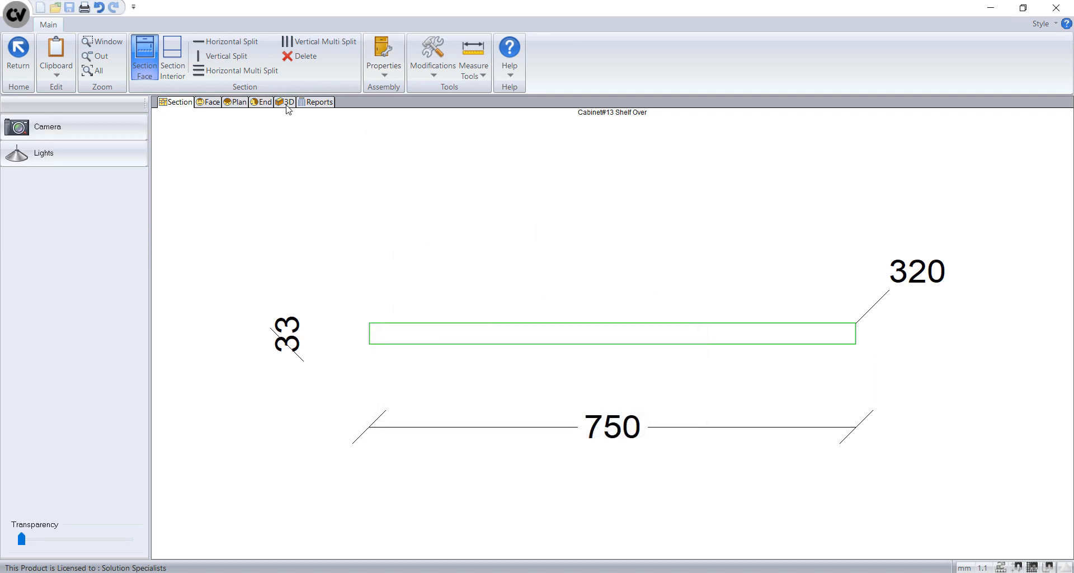
drag(373, 269, 614, 348)
click(155, 68)
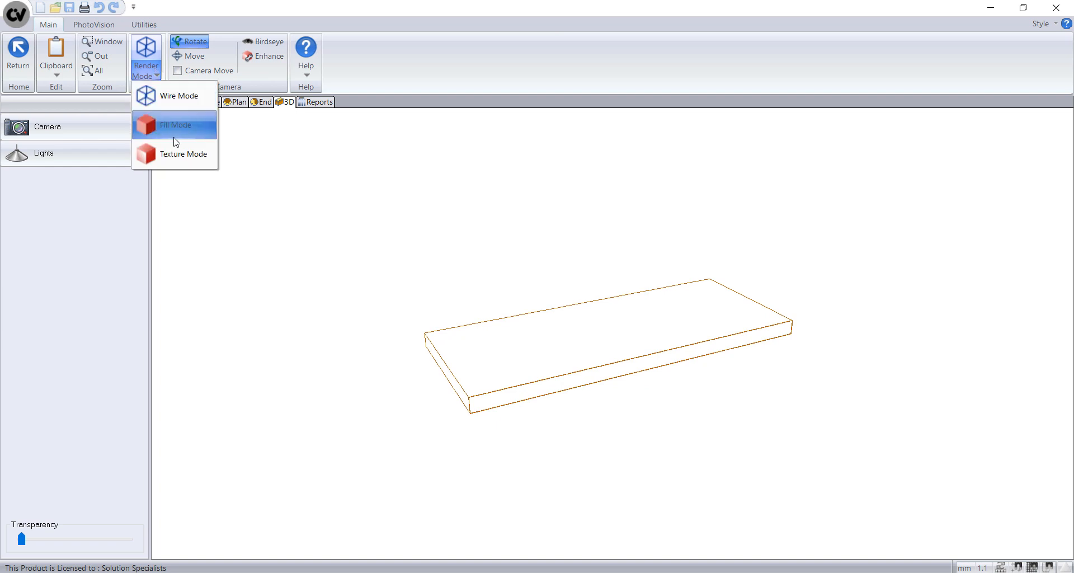
click(175, 153)
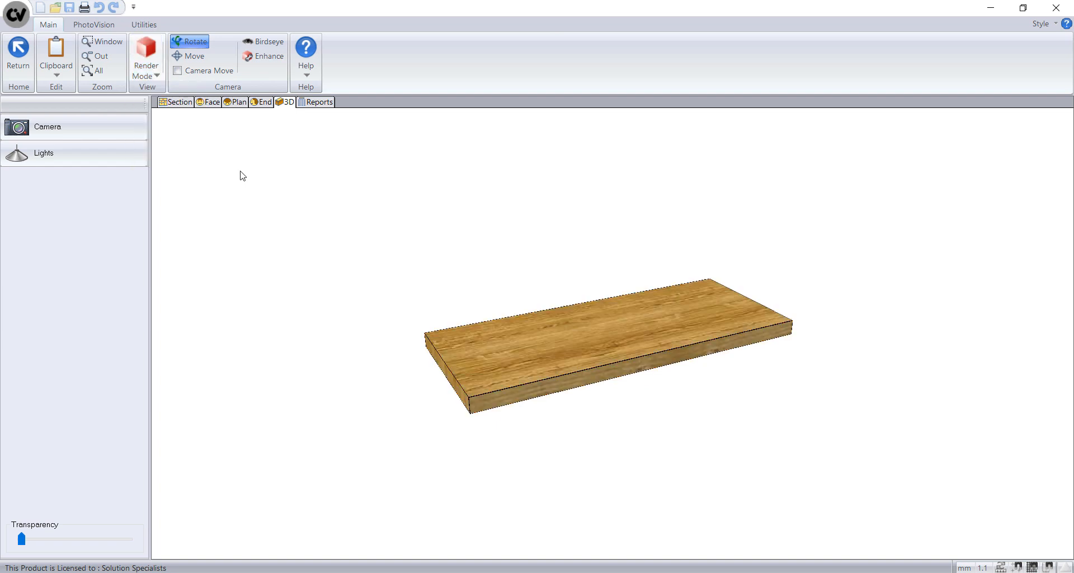
Step: Adjust the room's sun light in the Light Editor and run a Preview Architectural rendering
click(240, 102)
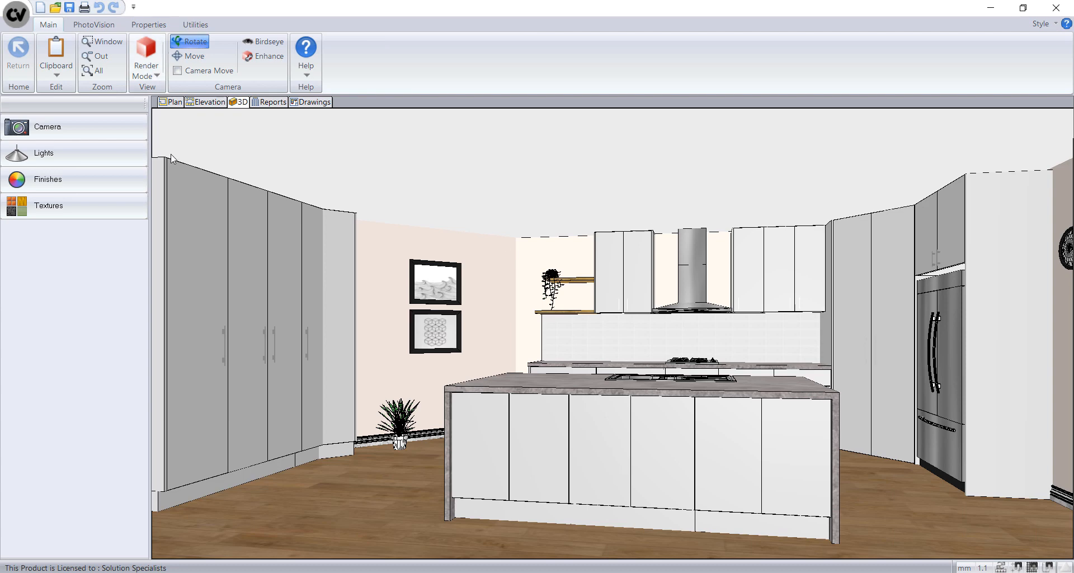
click(104, 153)
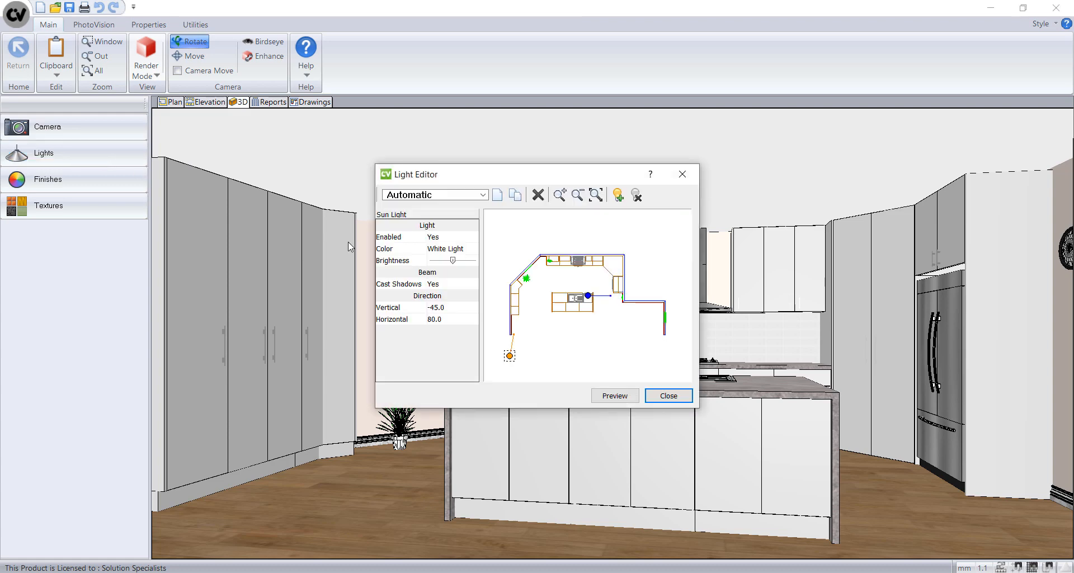
drag(514, 340, 500, 338)
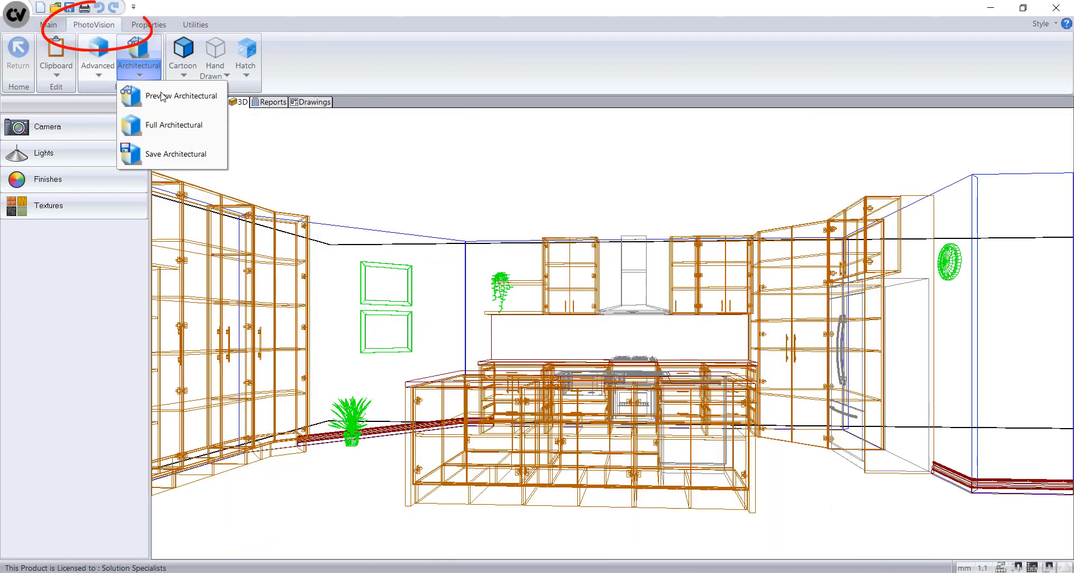
click(162, 96)
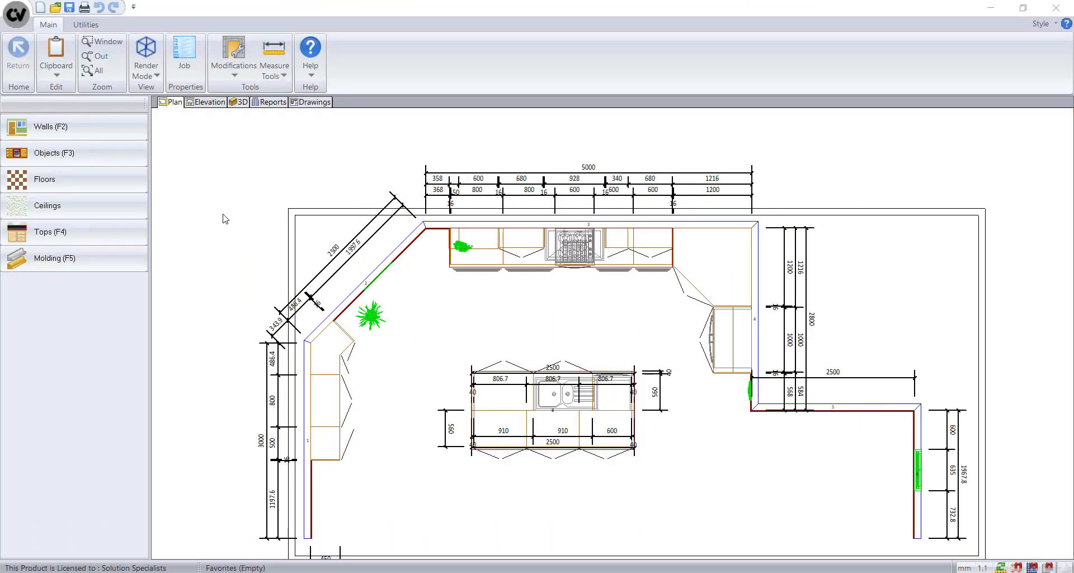
Step: Open the Report Center for the room to view its available cut lists and summaries
click(273, 102)
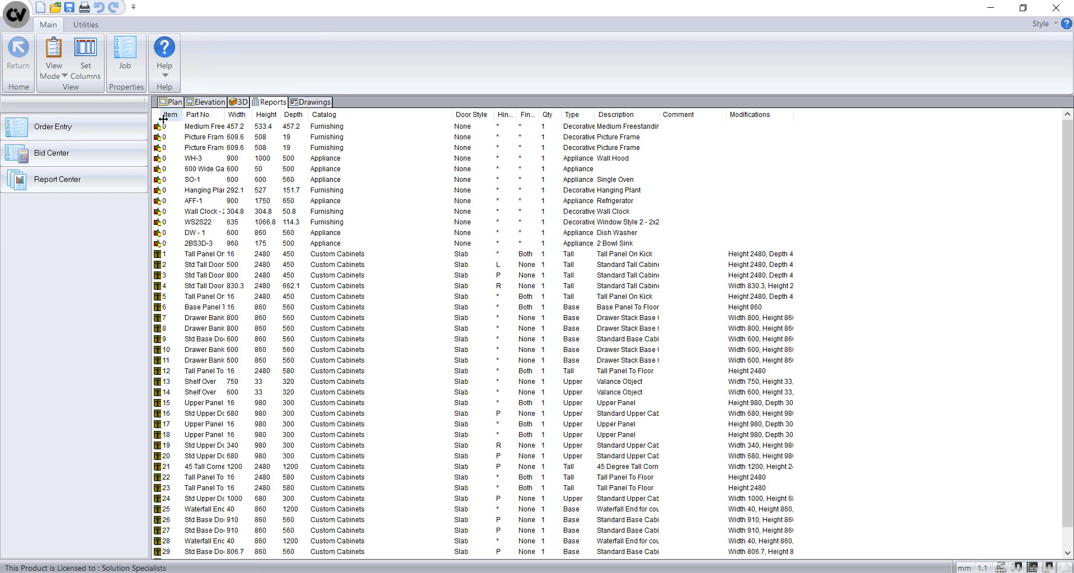
click(119, 183)
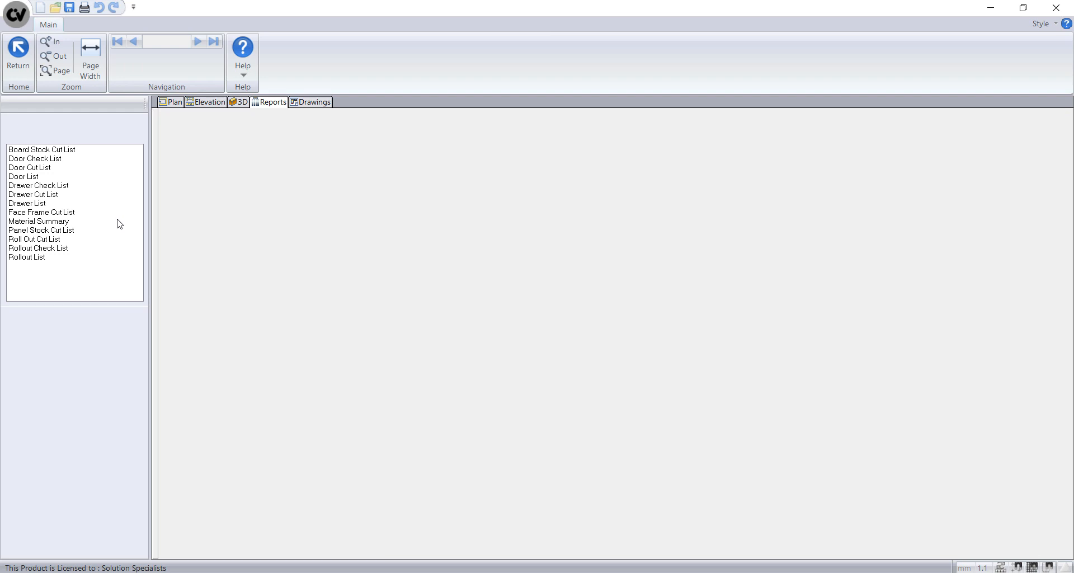